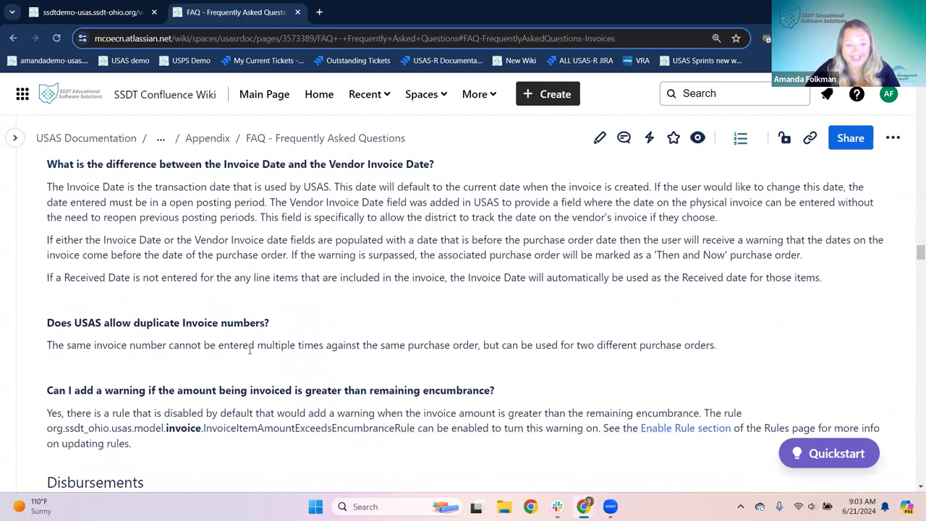
- Find the FAQ entry explaining how an invoice can be changed from Full to Partial
scroll(249, 350, up, 1)
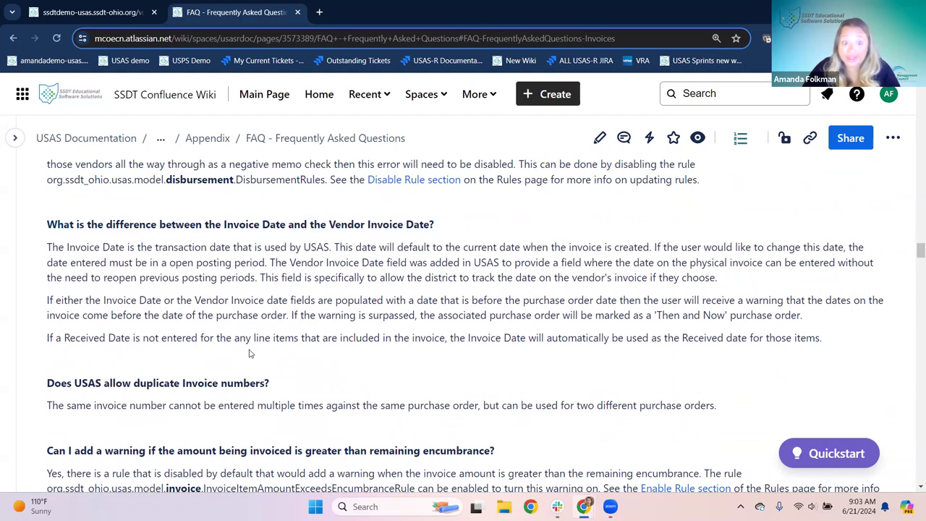
scroll(250, 353, up, 2)
scroll(250, 352, up, 1)
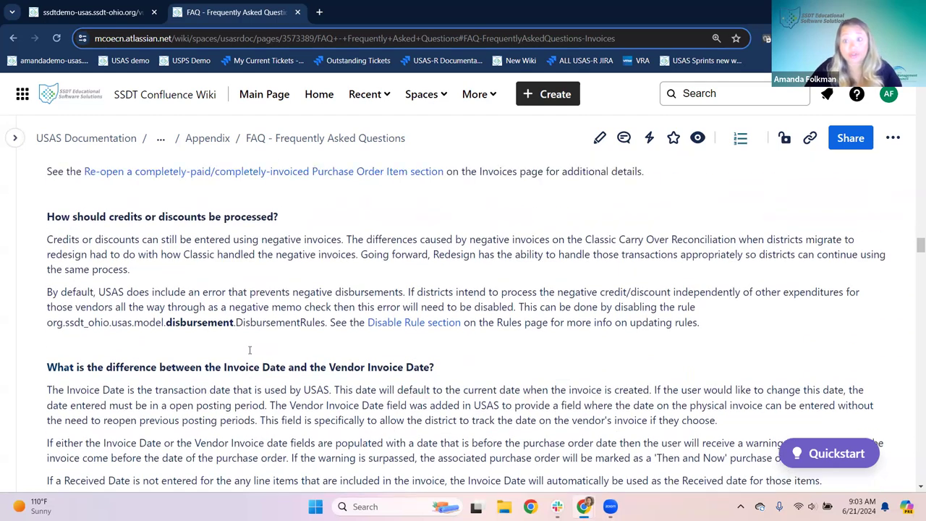
scroll(249, 350, up, 1)
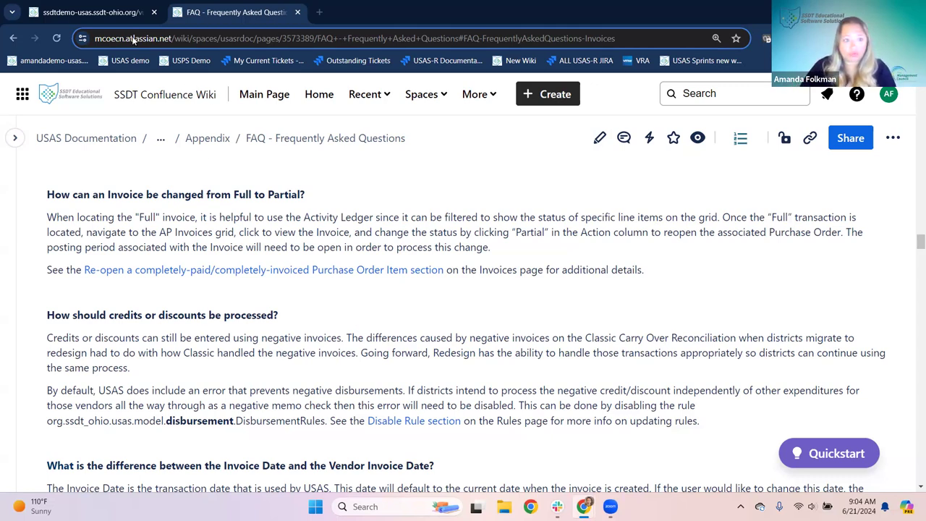
- Switch to the USAS application and log in with the saved credentials
click(87, 12)
click(248, 101)
click(47, 157)
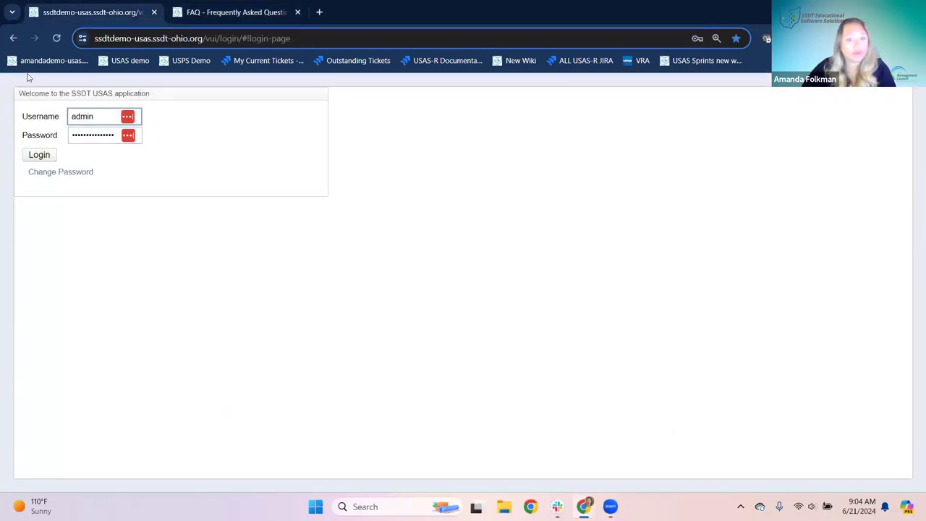
click(30, 157)
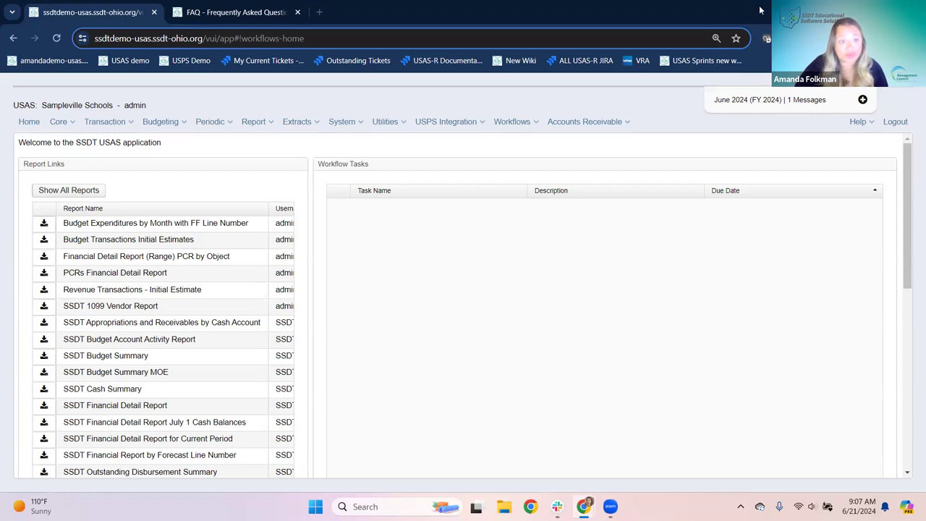
- Filter the purchase orders by the Omega Gymnasium order's PO number and view that order
click(135, 123)
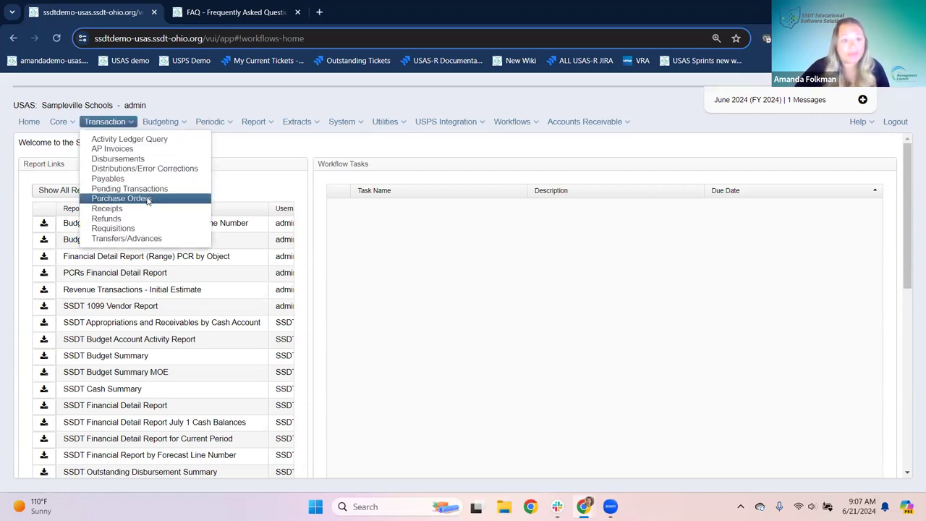
click(147, 199)
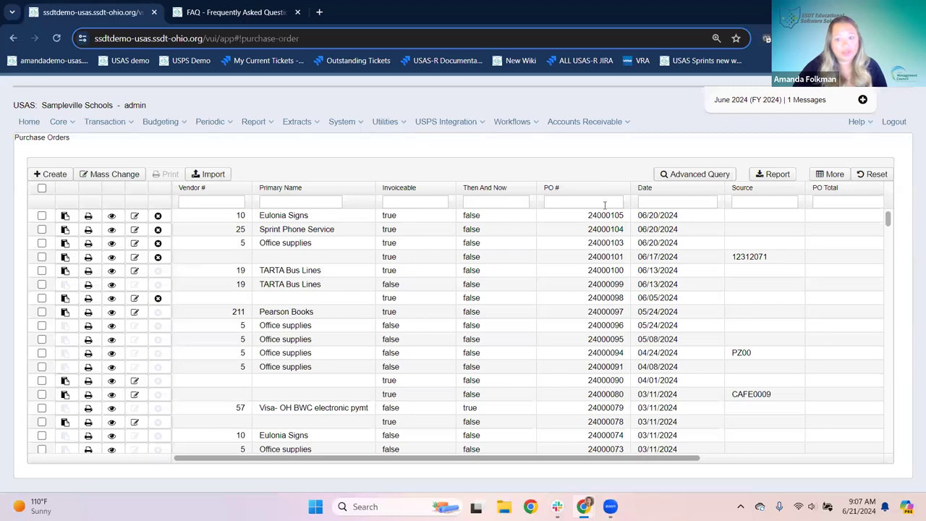
click(605, 202)
text(=24000102)
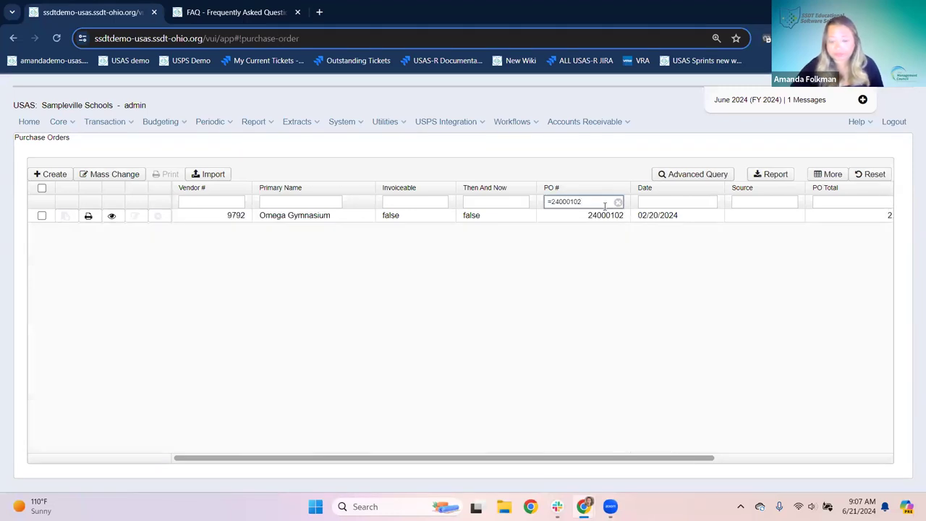
click(112, 216)
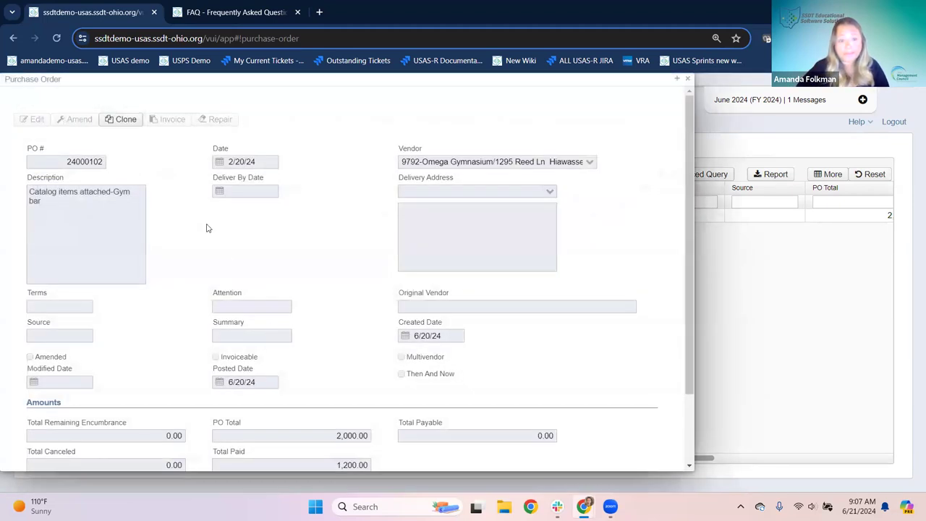
- Maximize and magnify the purchase order view to examine the order's date
drag(228, 163, 228, 184)
key(ctrl+plus)
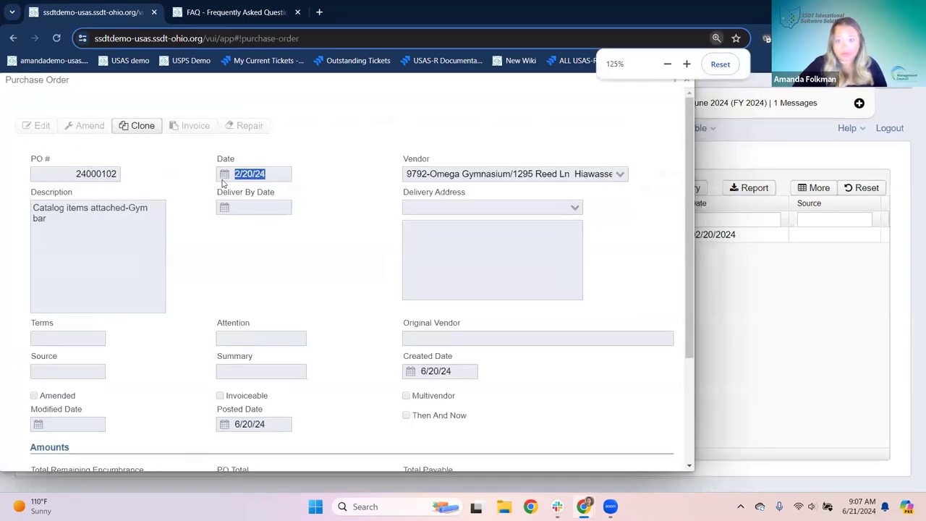
click(674, 87)
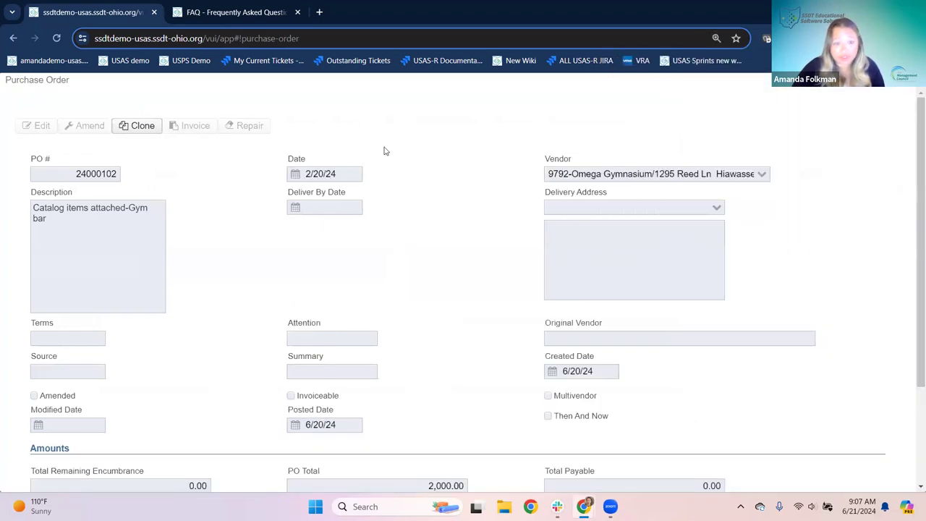
key(ctrl+plus)
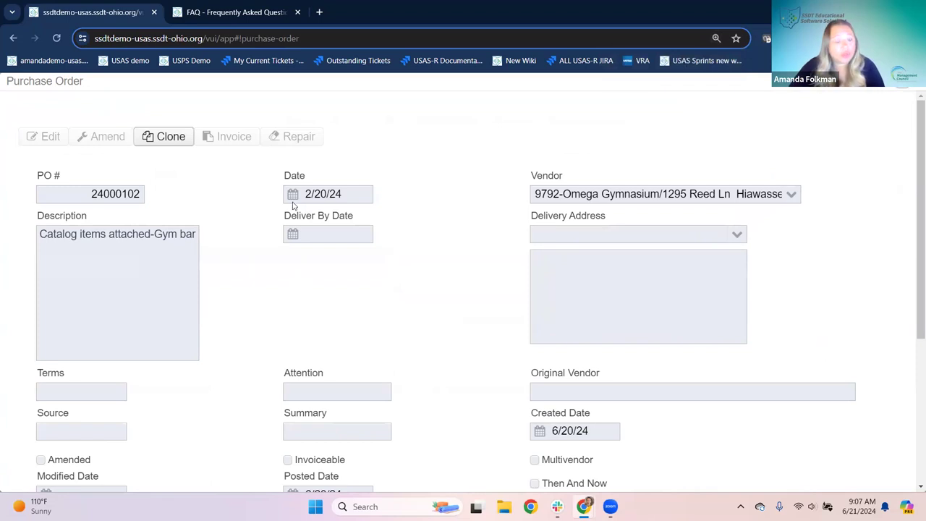
drag(306, 195, 351, 202)
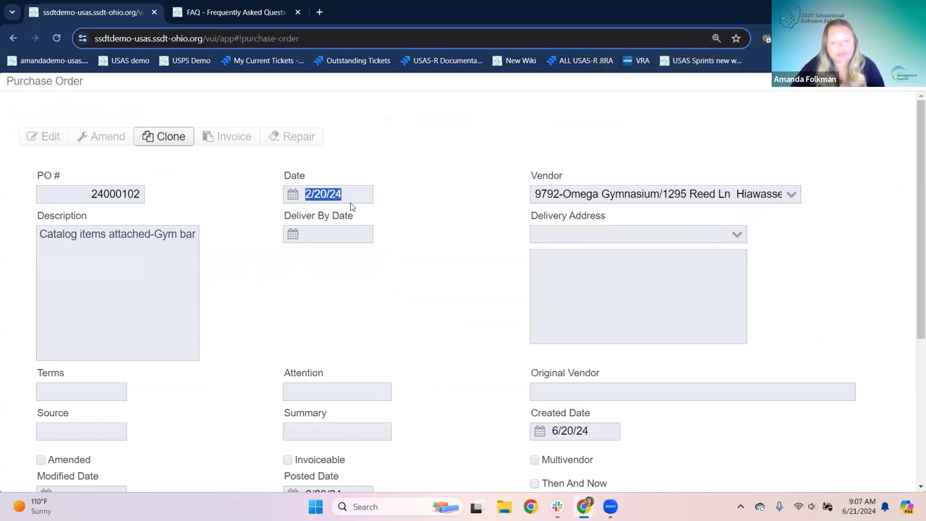
- Compare the purchase order's PO Total, Total Paid and Total Remaining Encumbrance amounts and its line item with the order date
scroll(418, 191, down, 4)
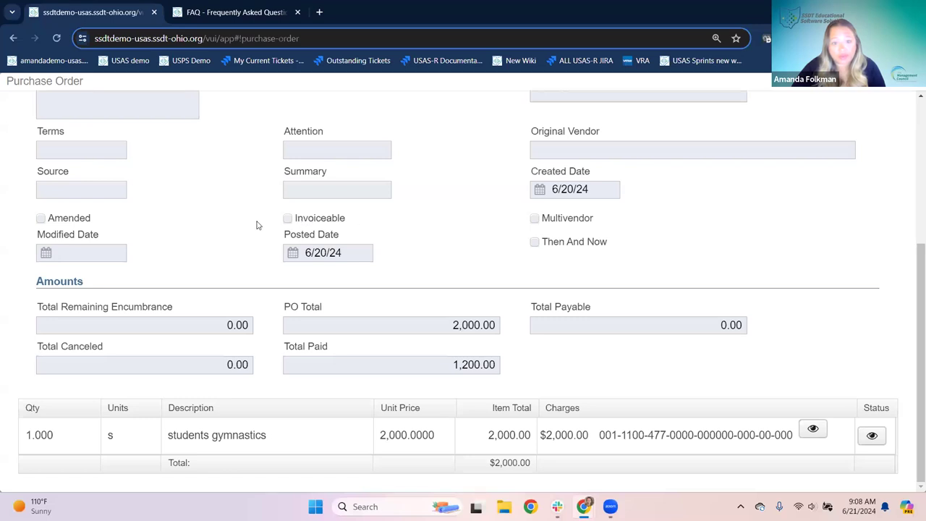
scroll(320, 218, up, 2)
key(ctrl+minus)
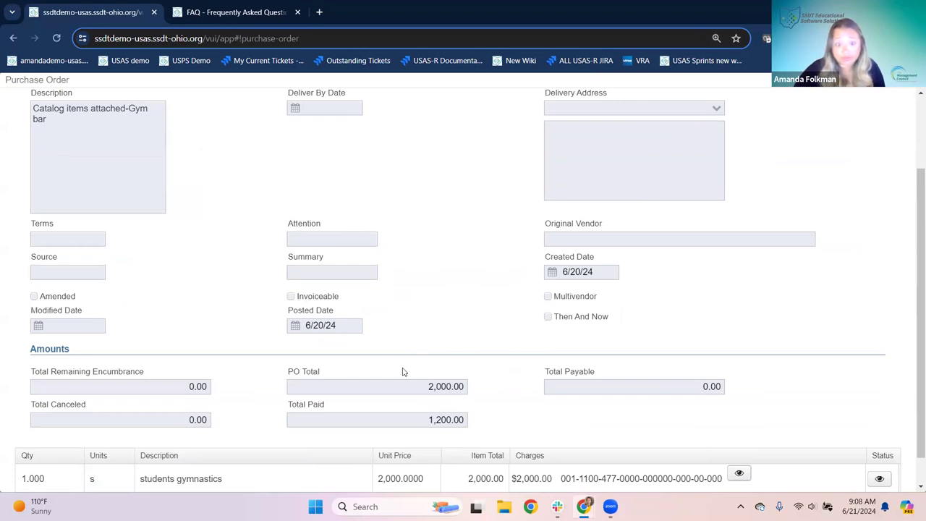
scroll(411, 364, down, 1)
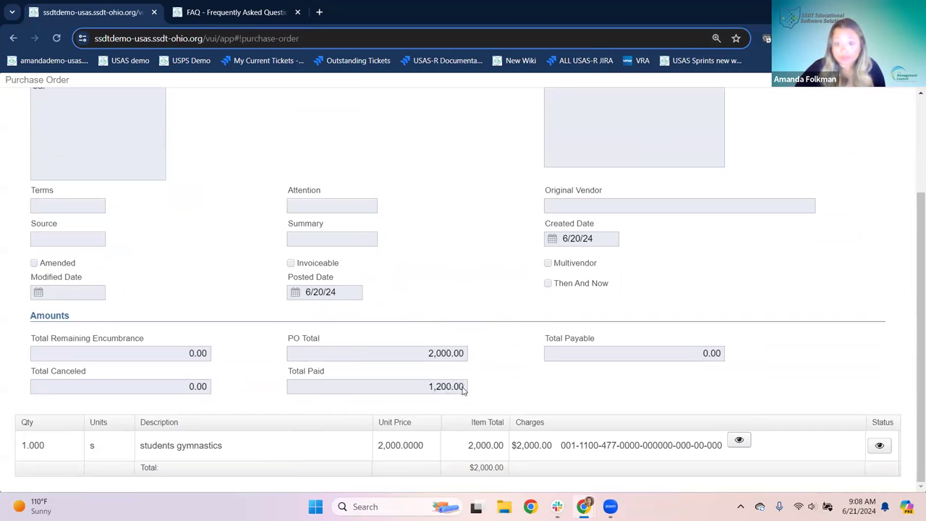
scroll(463, 388, up, 3)
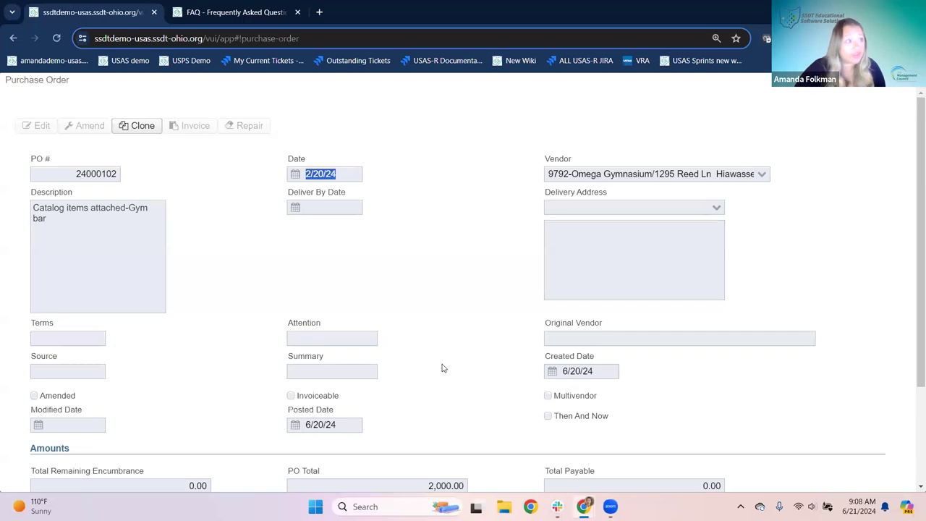
scroll(347, 283, down, 3)
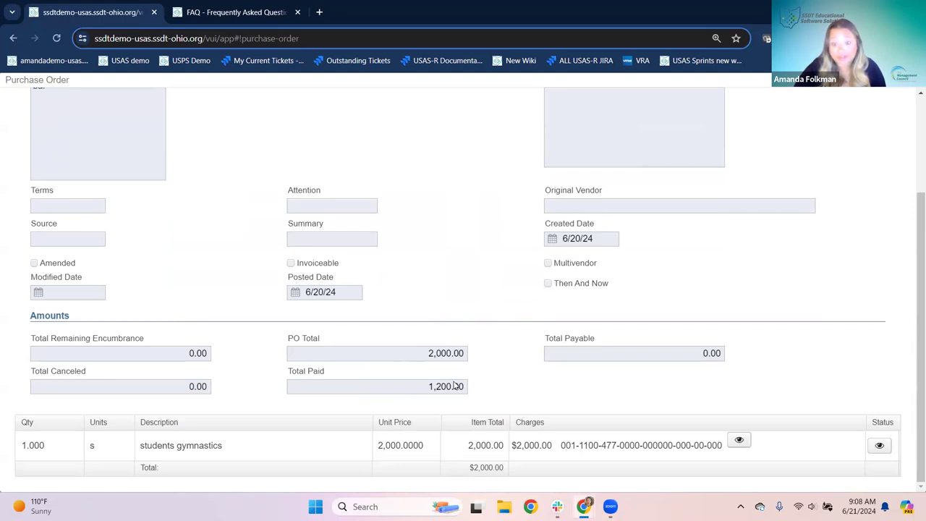
scroll(439, 382, up, 3)
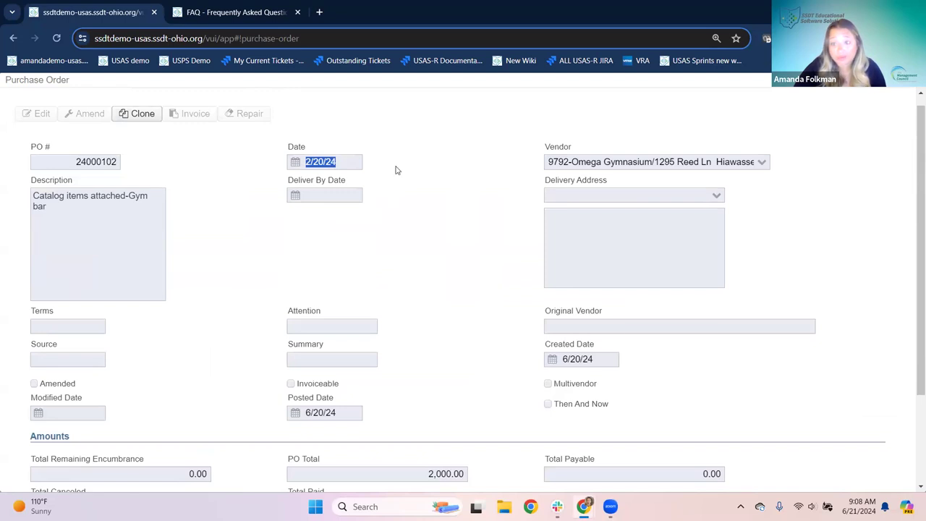
scroll(492, 316, down, 3)
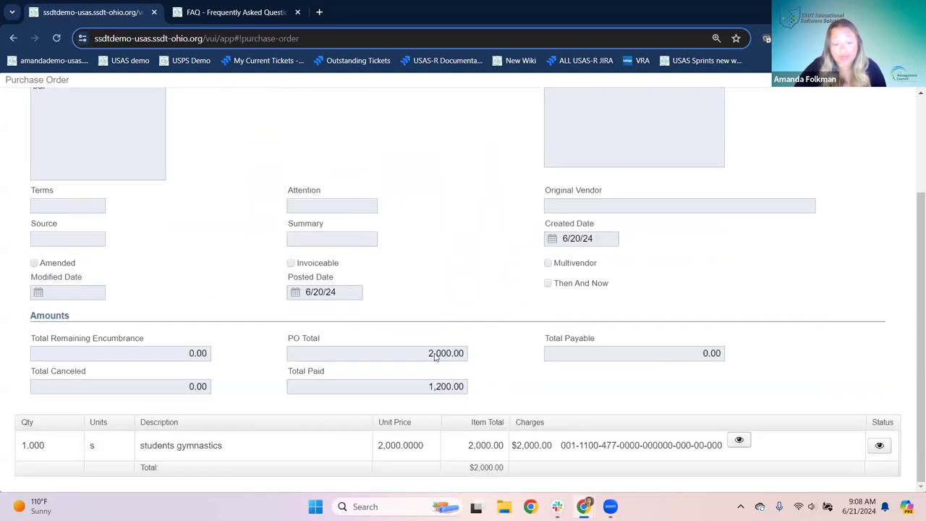
scroll(445, 348, up, 2)
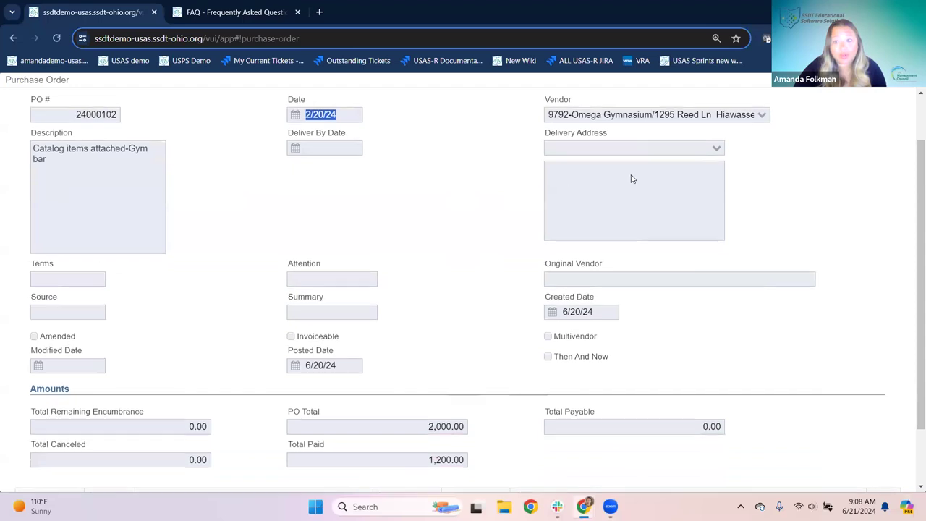
- Leave the purchase order and open the Activity Ledger with its grid reset to the default columns
scroll(913, 95, up, 2)
key(alt+Left)
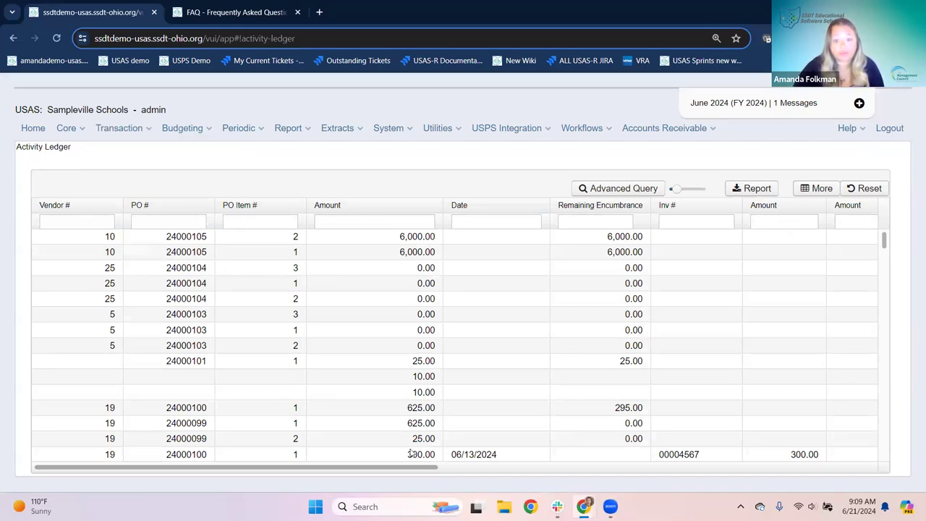
click(861, 190)
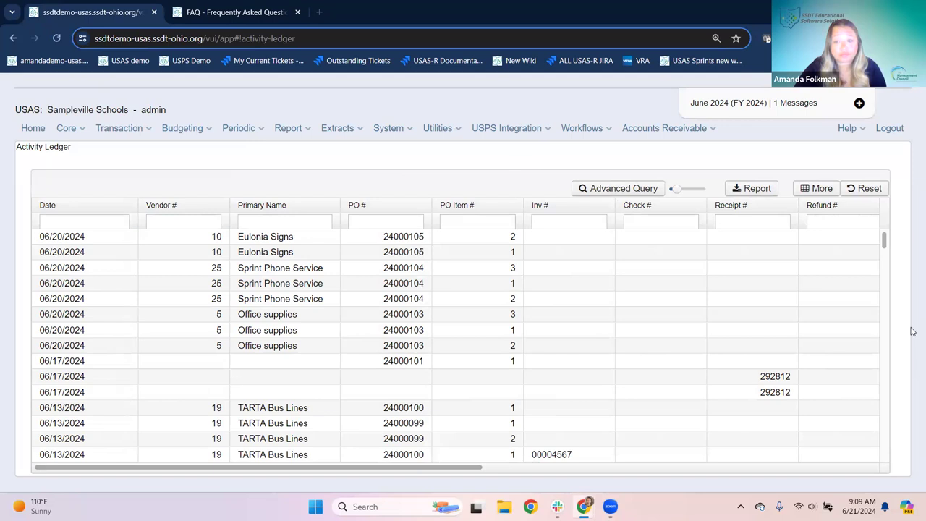
- Remove the user columns Last Login, Account Expiration, Account Expired, Enabled and External Authentication from the Activity Ledger grid
click(817, 188)
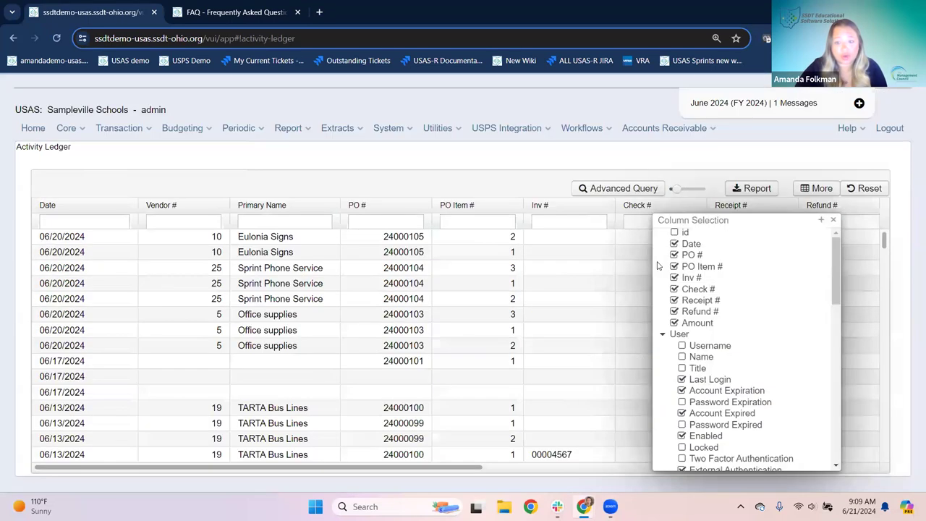
scroll(722, 310, down, 2)
scroll(720, 297, up, 2)
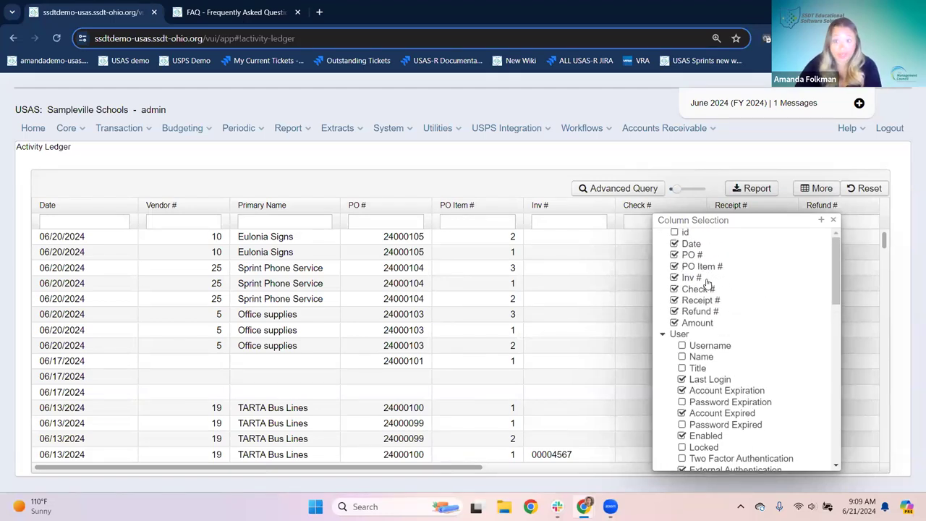
scroll(684, 322, down, 1)
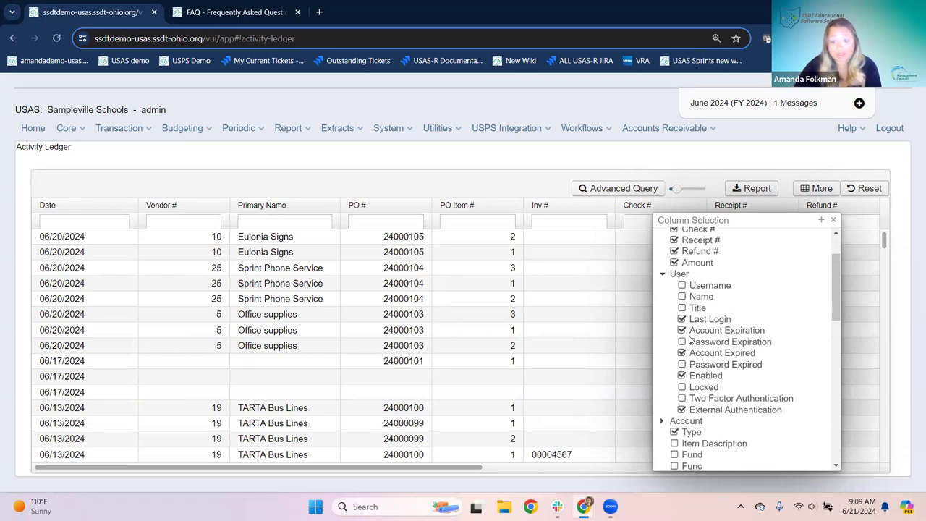
click(682, 319)
click(682, 330)
click(682, 353)
click(682, 376)
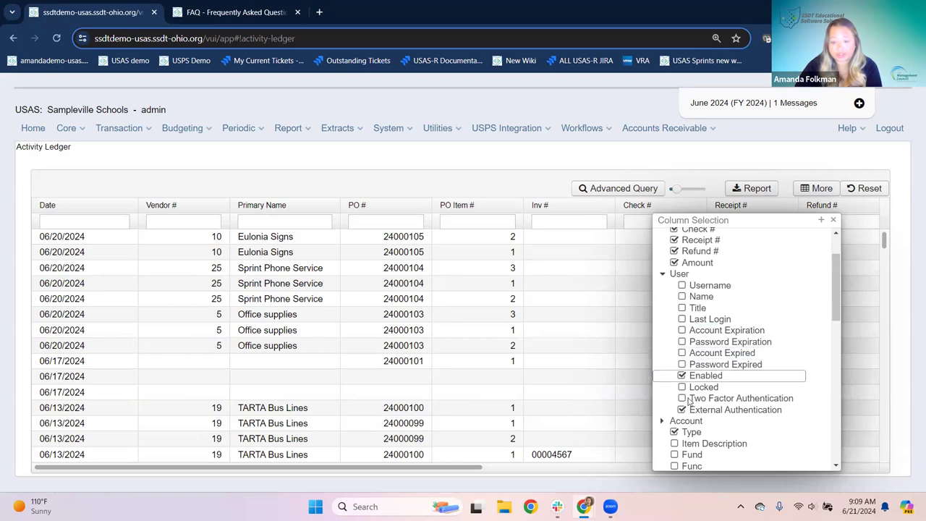
click(681, 410)
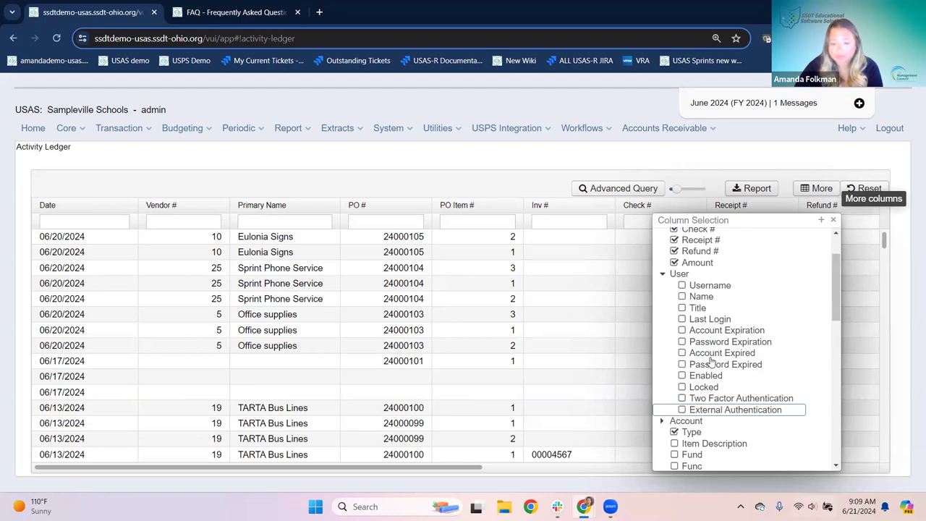
- Add the Status column to the Activity Ledger grid and close the column selection
scroll(695, 387, down, 3)
scroll(684, 337, down, 5)
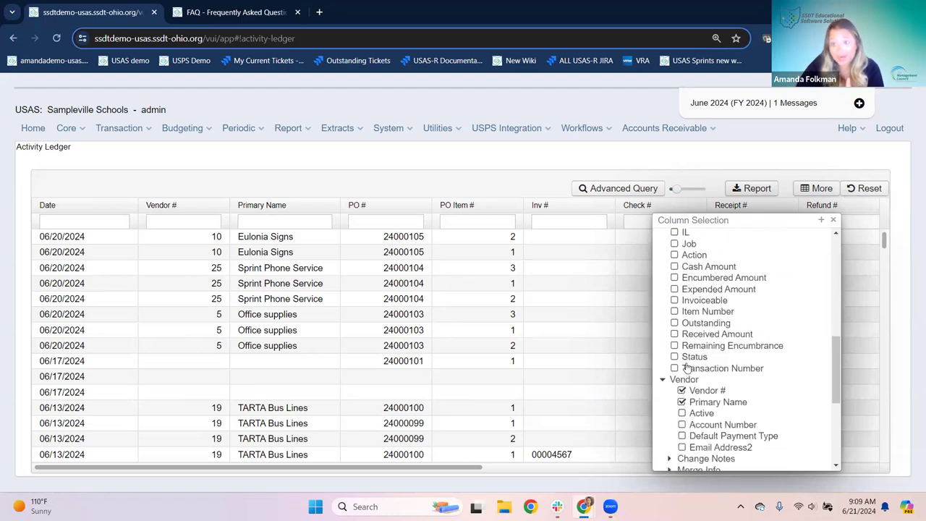
click(675, 357)
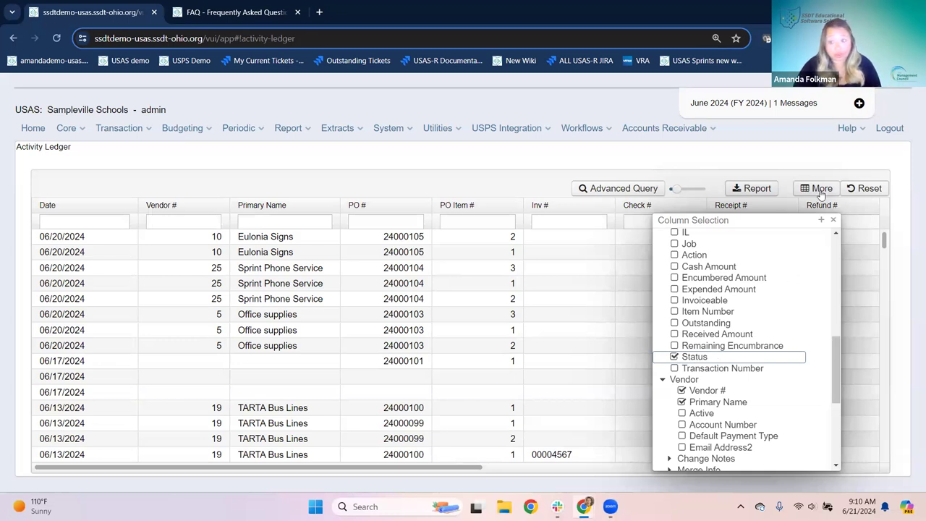
click(834, 221)
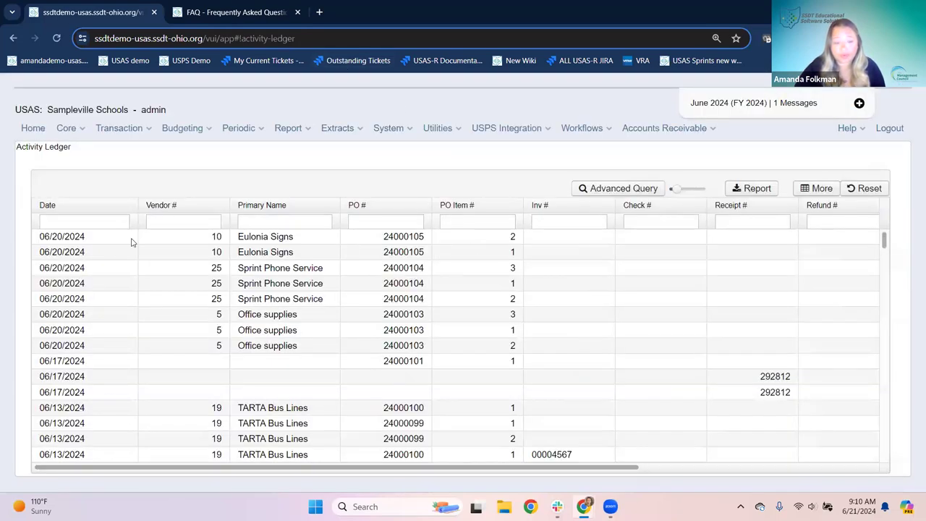
- Filter the Activity Ledger to the exact PO number of the Omega Gymnasium purchase order
click(369, 220)
text(=24000102)
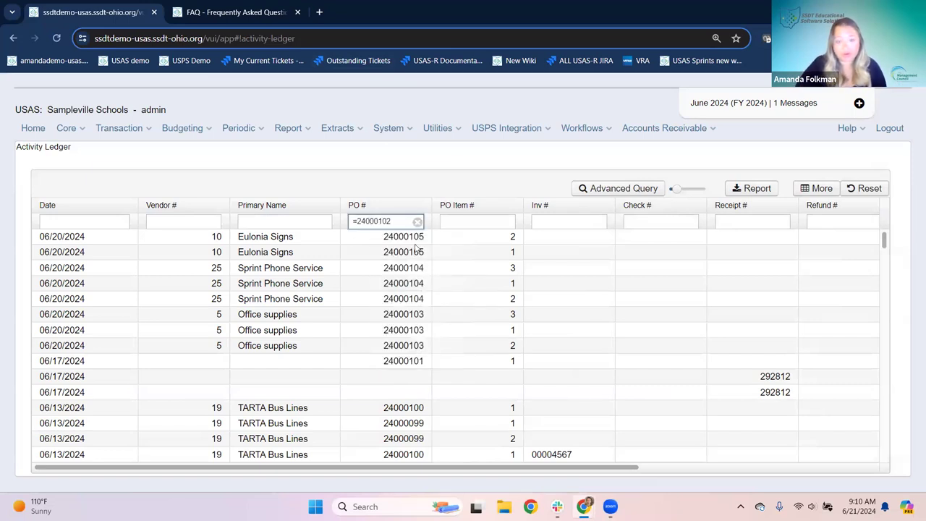
- Arrange the Type, Status and Amount columns, in that order, directly after the Inv # column
drag(464, 469, 662, 469)
drag(794, 205, 357, 200)
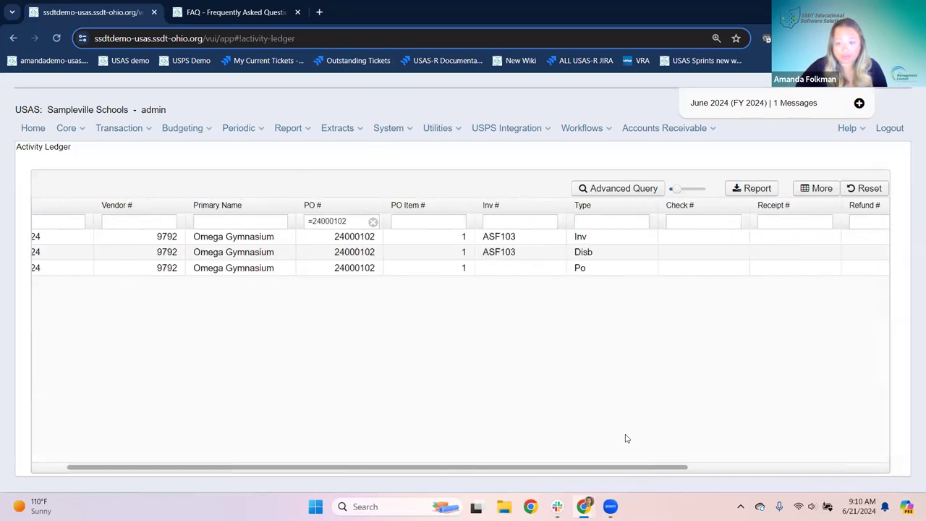
scroll(873, 208, right, 3)
drag(865, 206, 441, 203)
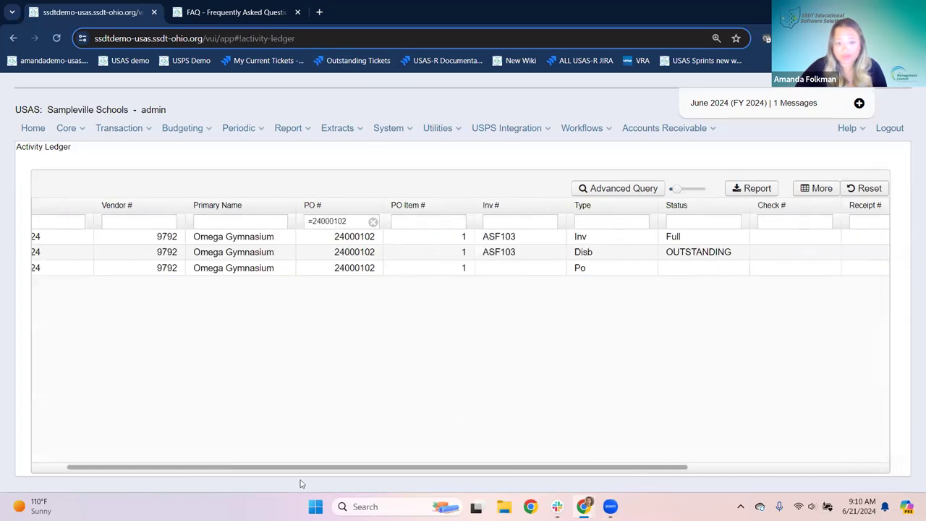
scroll(600, 439, right, 3)
drag(796, 209, 497, 228)
scroll(457, 468, left, 3)
drag(453, 469, 406, 467)
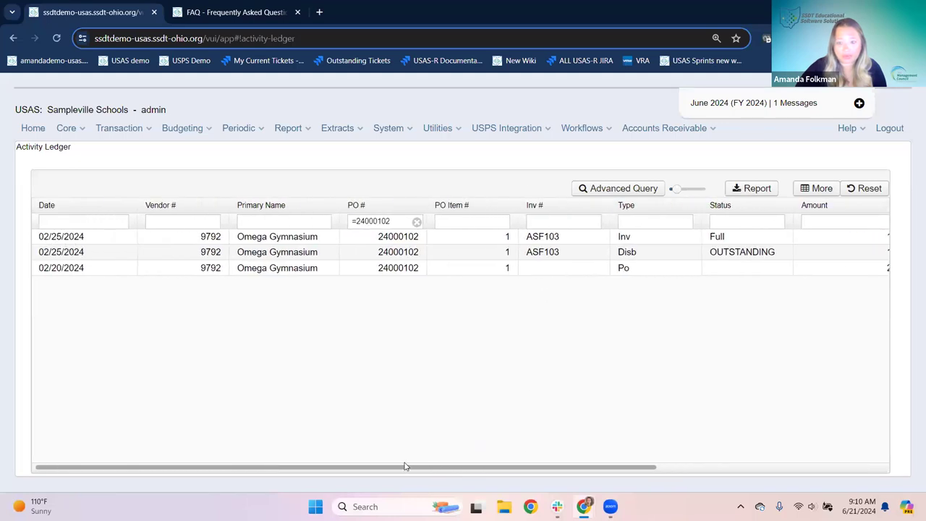
- Narrow the Status and Type columns of the Activity Ledger grid so the whole Amount column fits in view
drag(796, 205, 758, 205)
drag(702, 205, 656, 208)
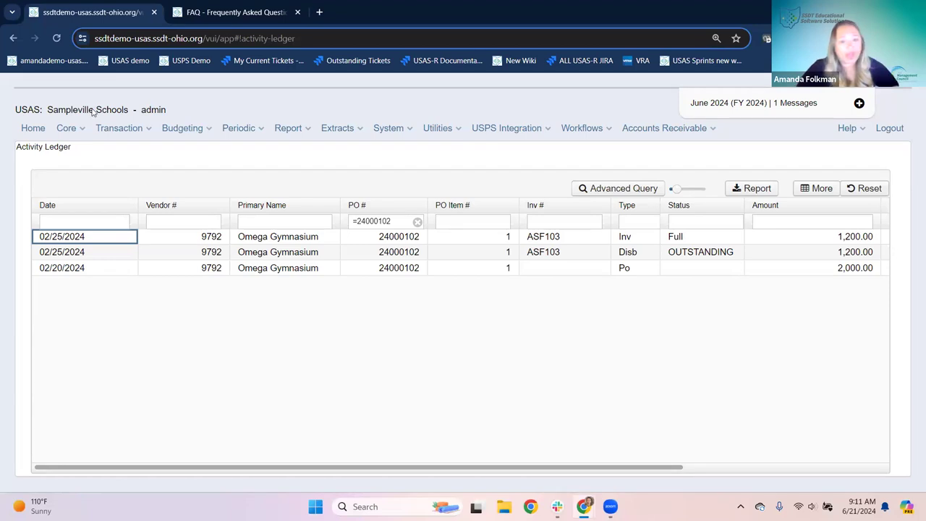
- Open the expenditure accounts and filter them to Fund 001, Func 1100 and Object 477
click(65, 128)
click(74, 155)
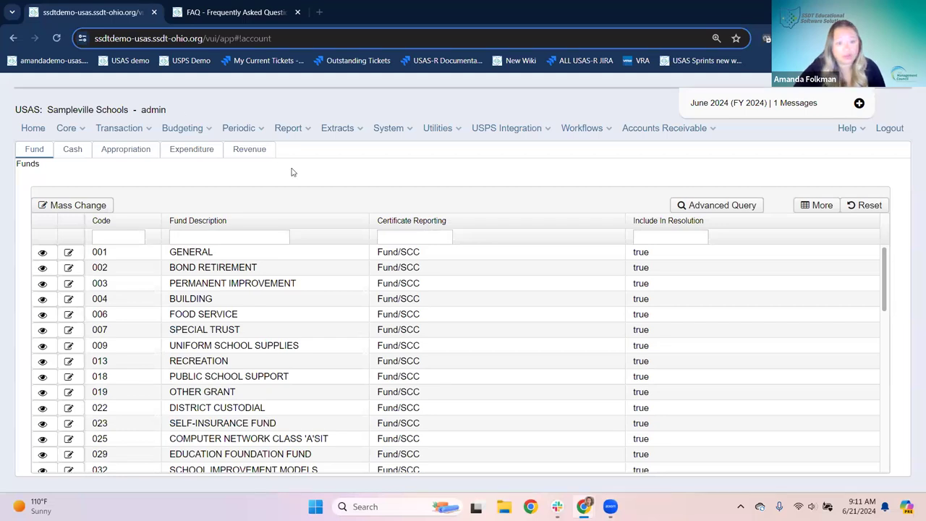
click(202, 153)
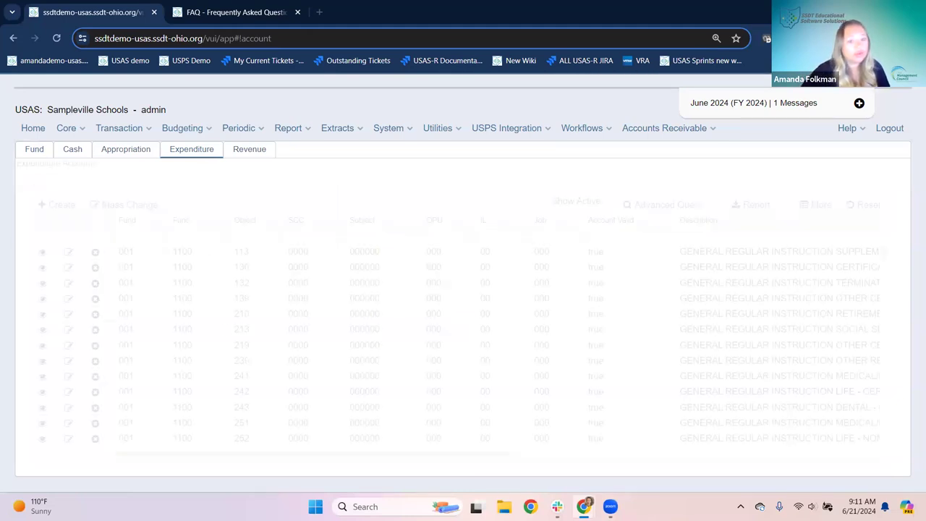
click(140, 239)
text(001)
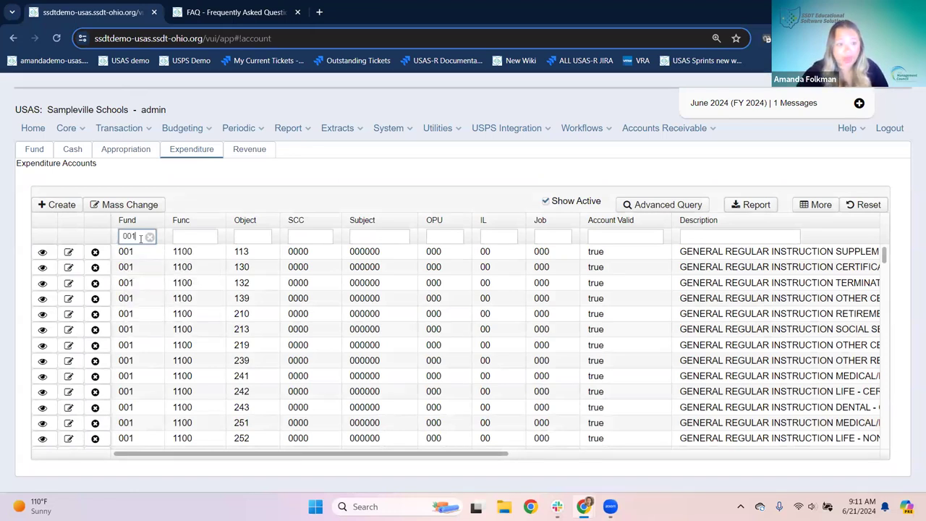
key(Tab)
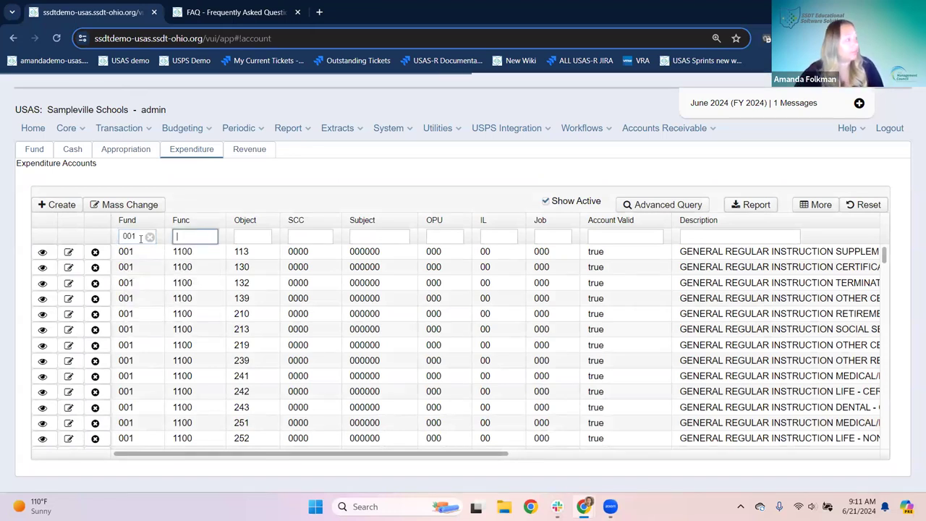
text(1100)
key(Tab)
text(1)
key(BackSpace)
text(477)
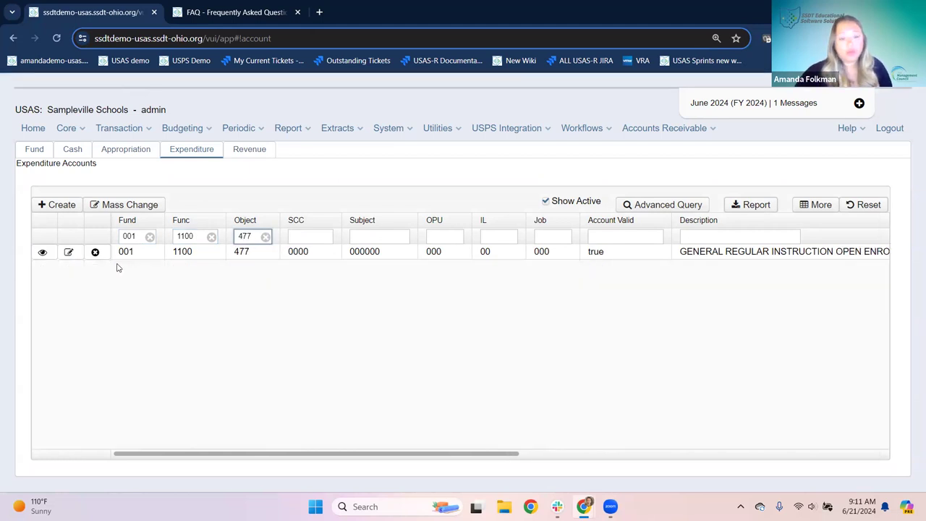
- View the filtered expenditure account, capture a screen snip of its Amounts table and close the account
click(48, 257)
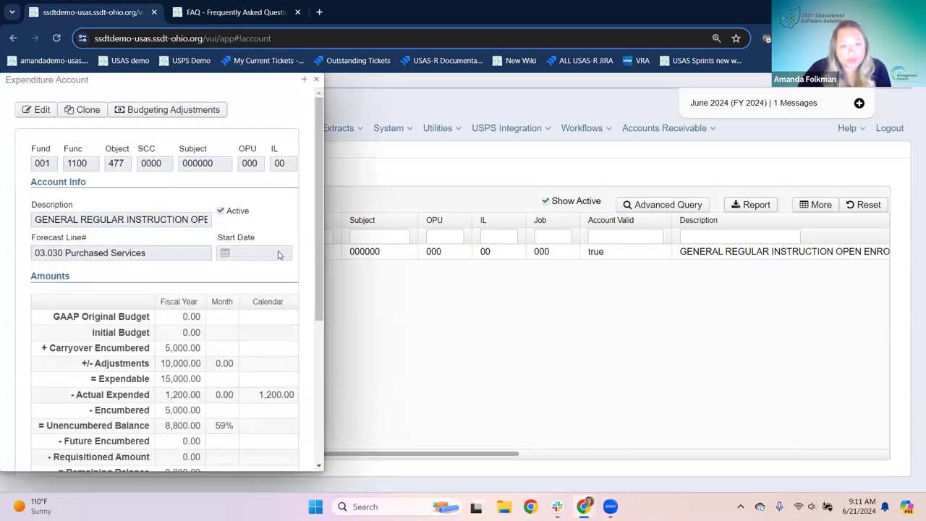
scroll(279, 254, down, 5)
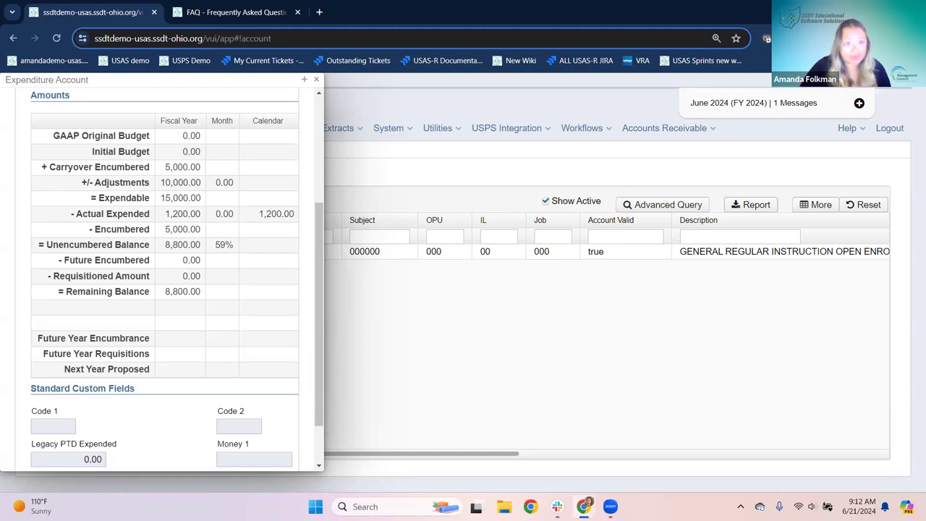
key(super+shift+s)
drag(27, 107, 304, 308)
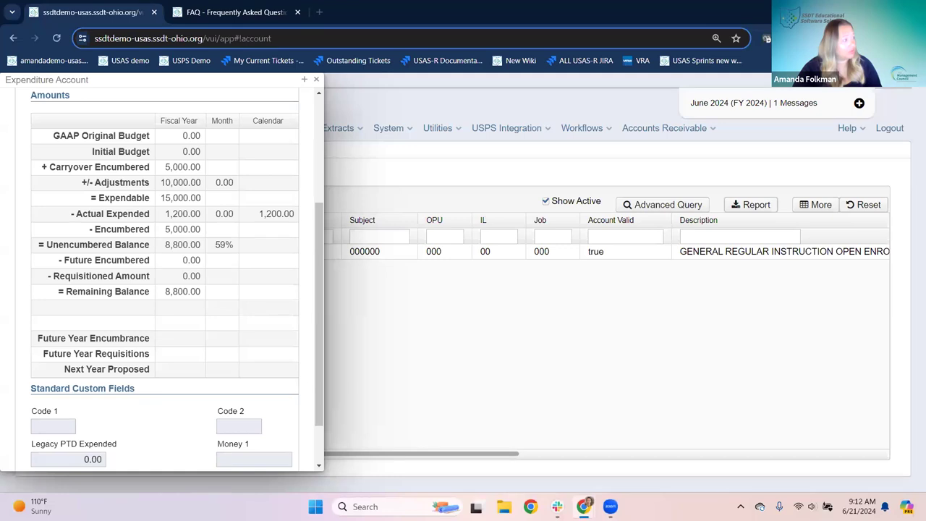
click(316, 80)
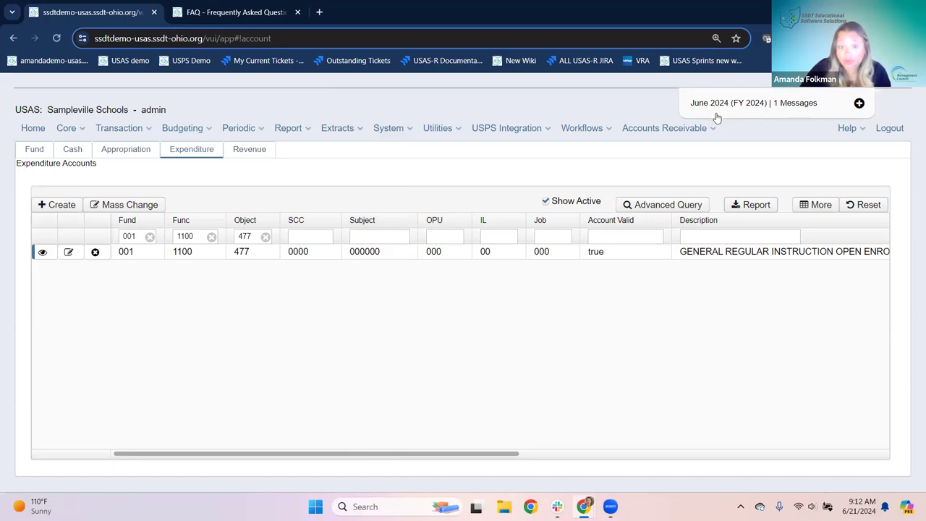
- Make February 2024 the current posting period
click(288, 128)
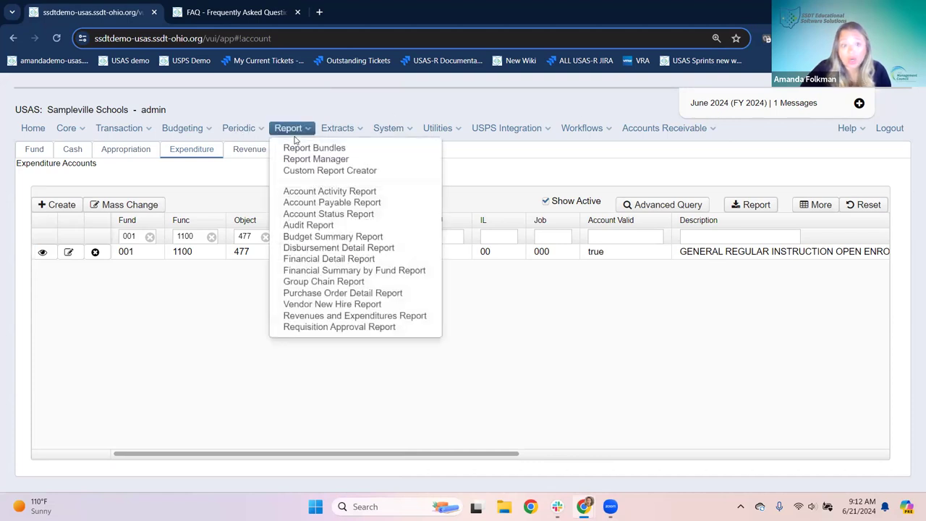
click(66, 129)
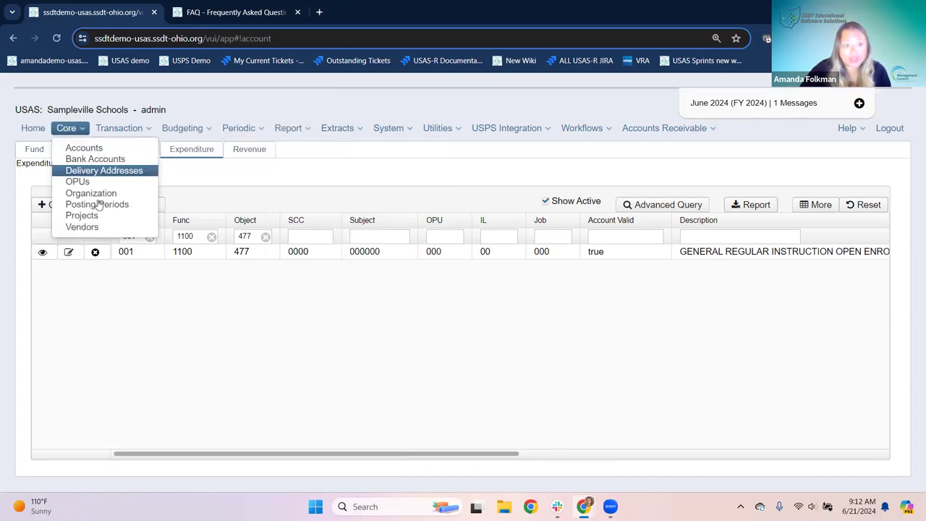
click(100, 205)
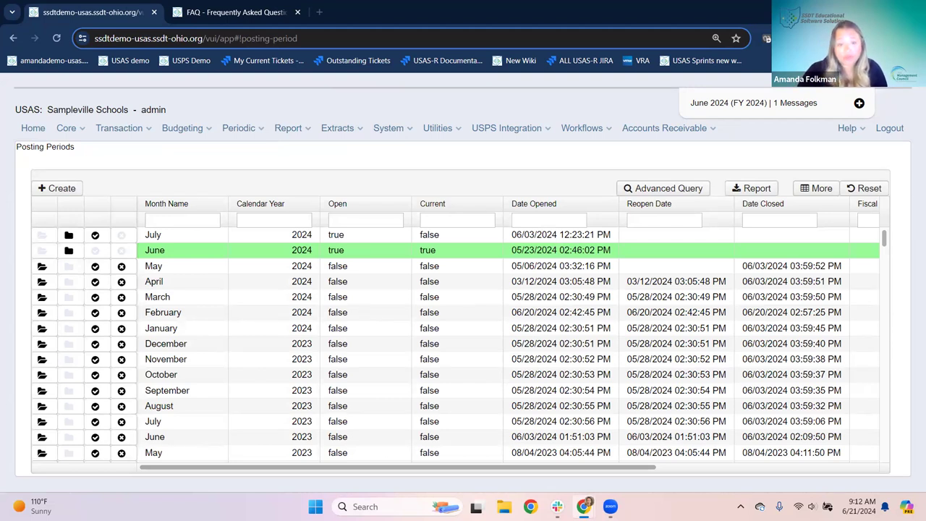
click(96, 314)
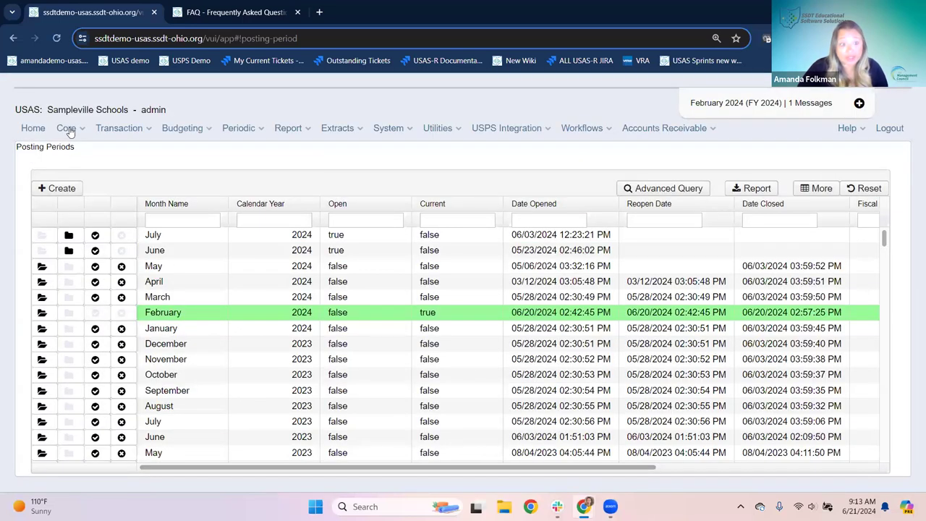
- Return to the expenditure accounts and reapply the filters Fund 001, Func 1100 and Object 477 for the February period
click(71, 132)
click(81, 148)
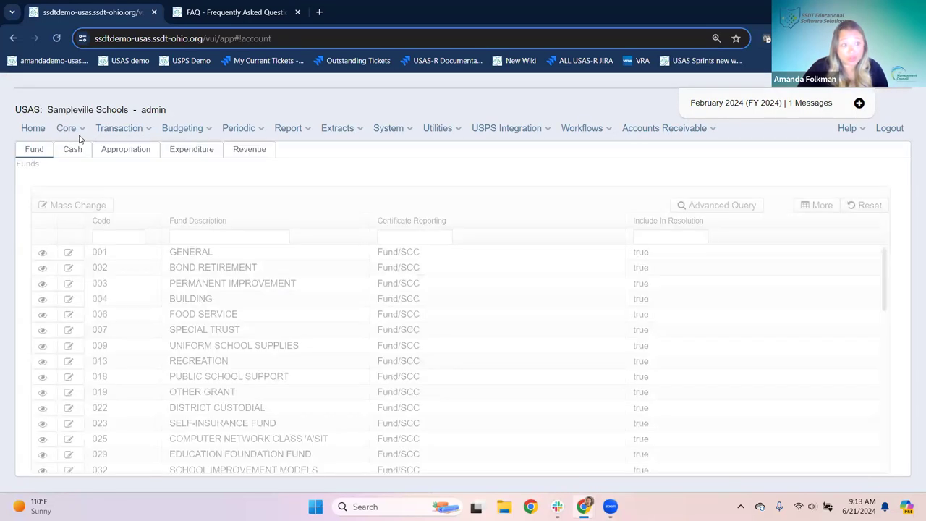
click(182, 152)
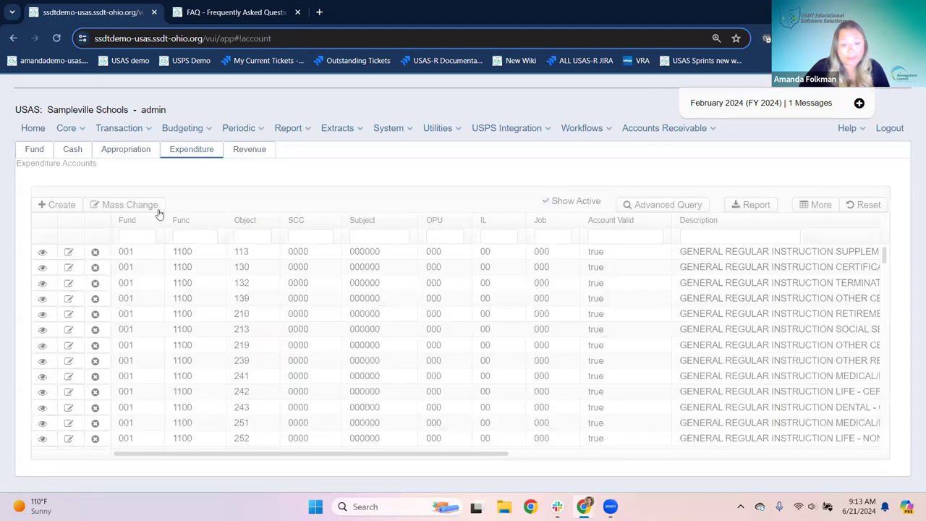
click(144, 235)
text(001)
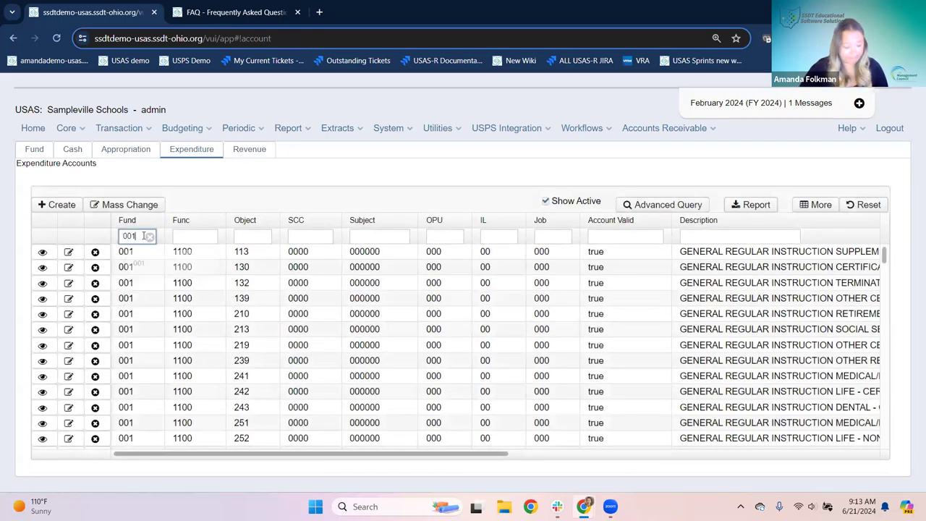
key(Tab)
text(1100)
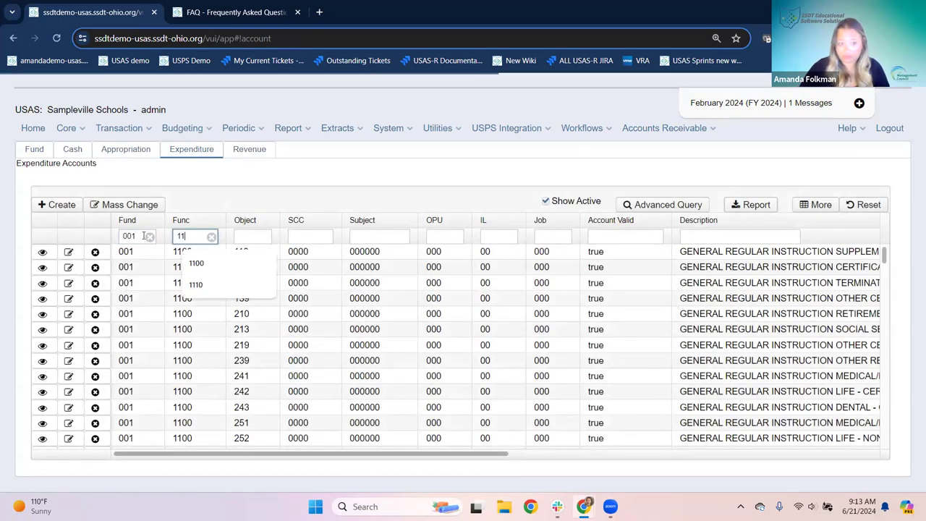
key(Tab)
text(477)
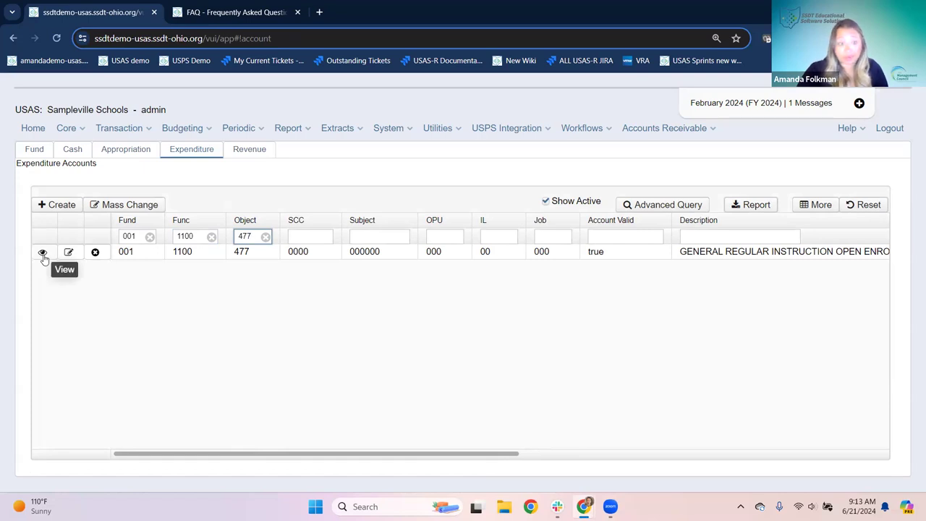
- Review the fiscal-year and monthly amounts of the filtered expenditure account under February 2024 and close it
click(43, 254)
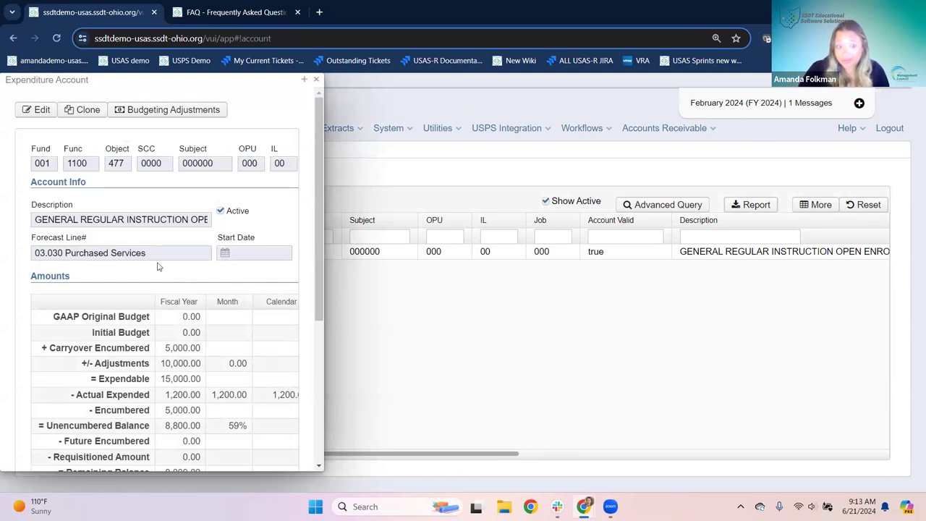
scroll(158, 267, down, 1)
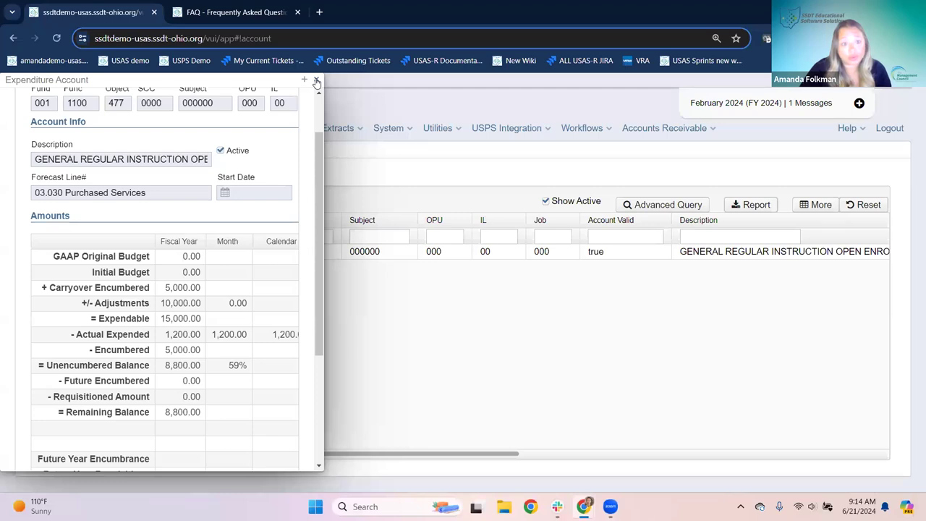
click(316, 82)
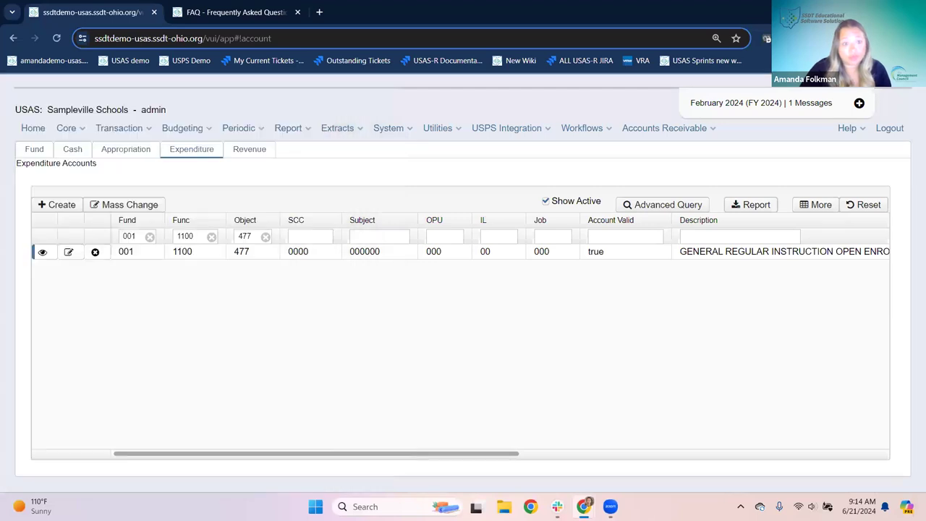
- Set the current posting period back to June 2024
click(66, 128)
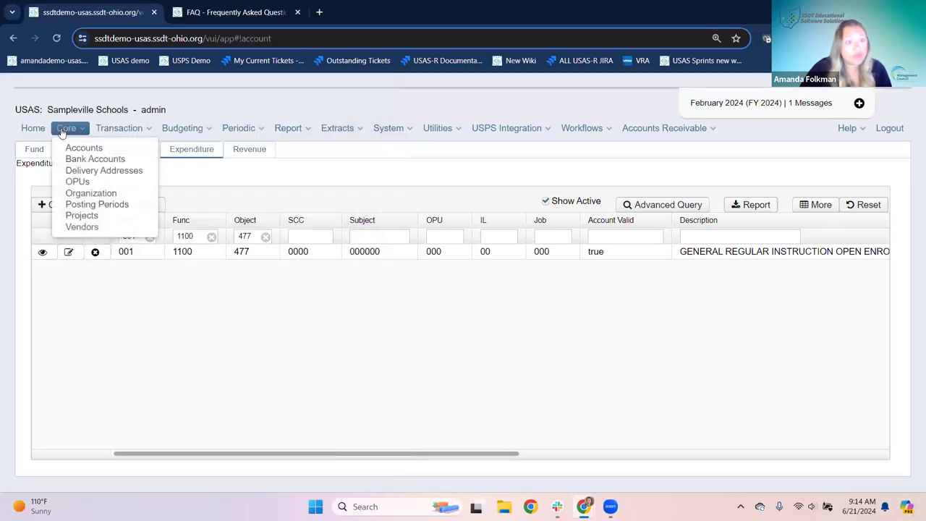
click(88, 206)
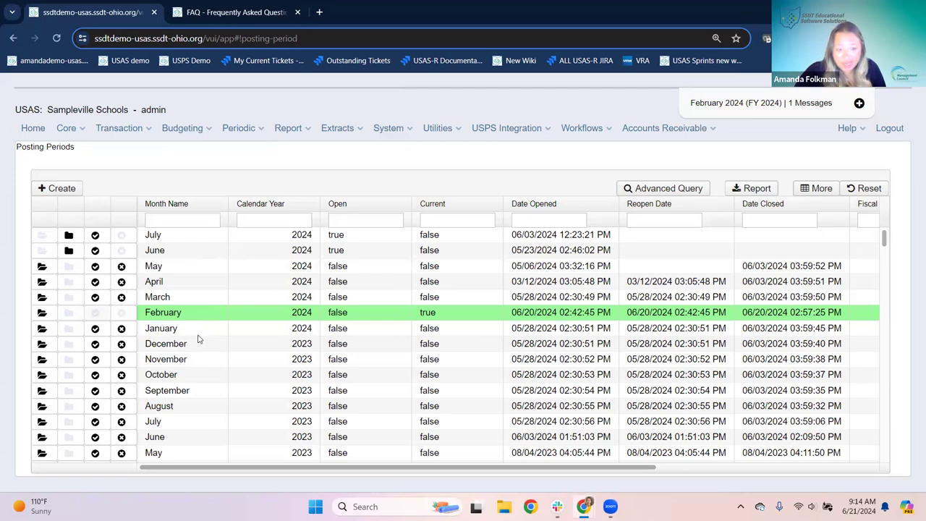
click(95, 251)
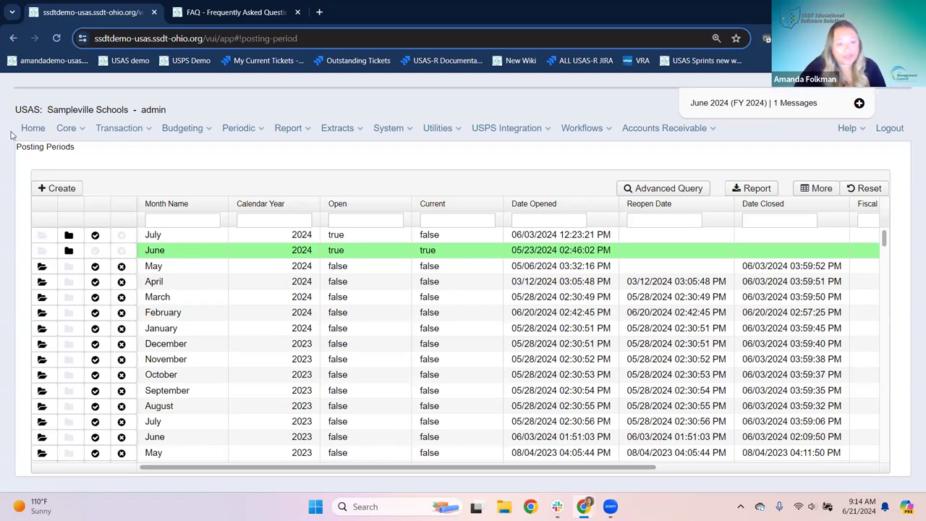
click(110, 130)
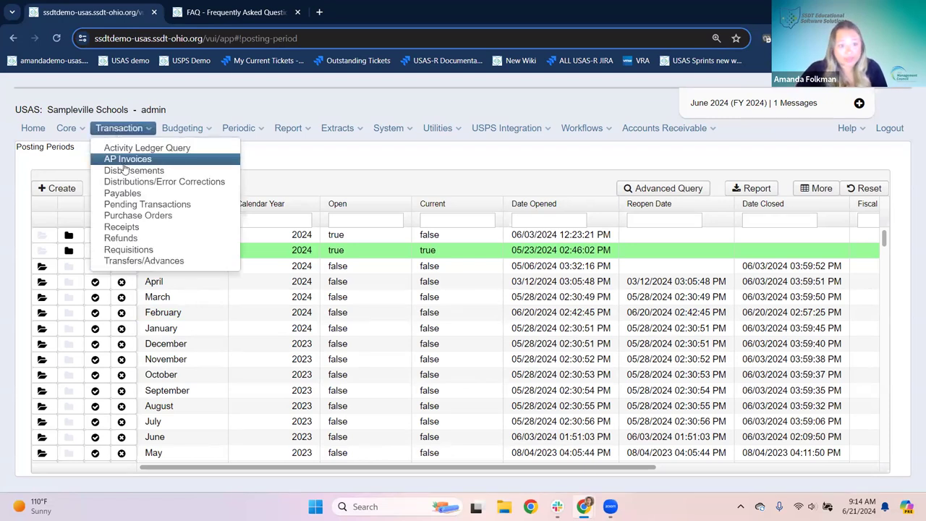
click(125, 160)
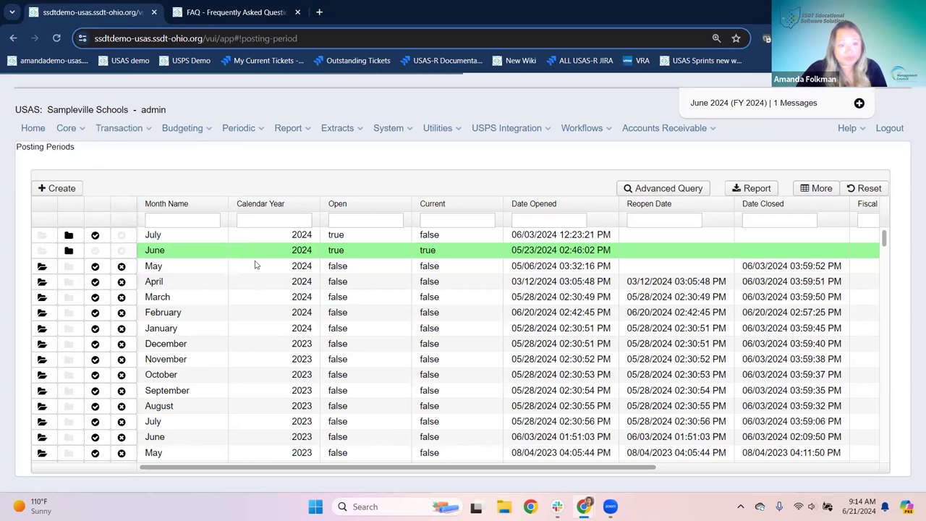
click(13, 38)
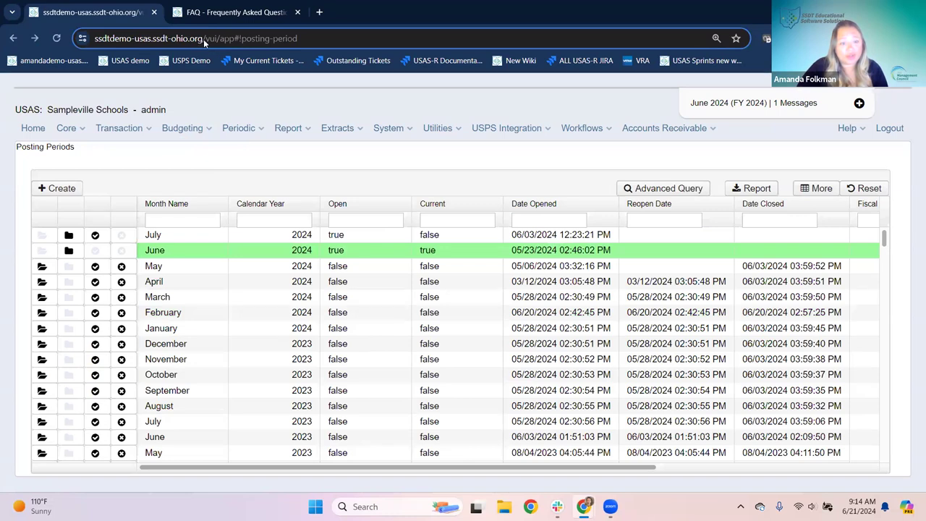
click(203, 39)
click(137, 40)
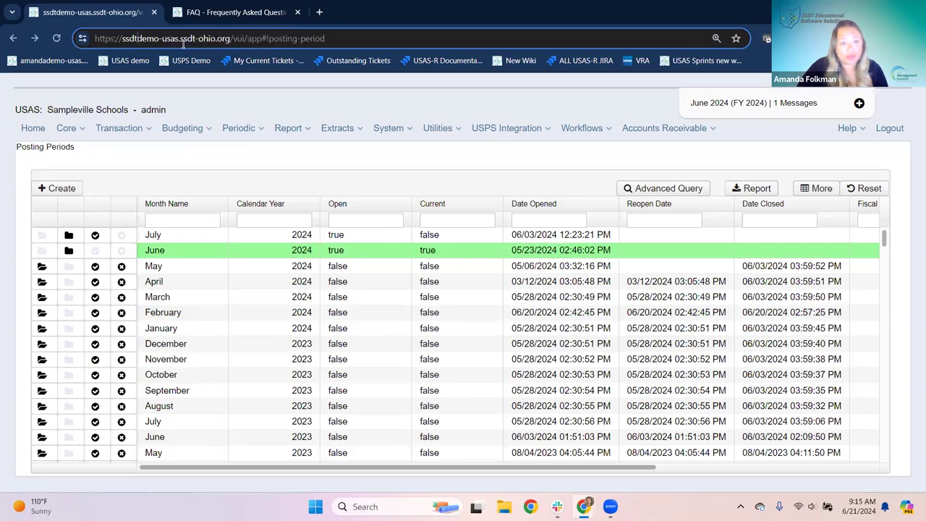
drag(232, 39, 66, 39)
key(ctrl+c)
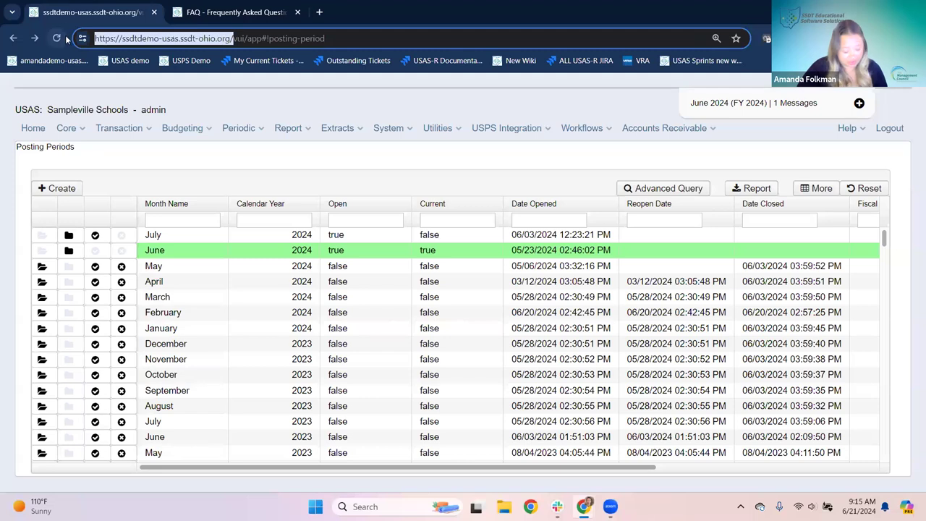
click(320, 13)
key(ctrl+v)
key(Return)
drag(323, 20, 200, 19)
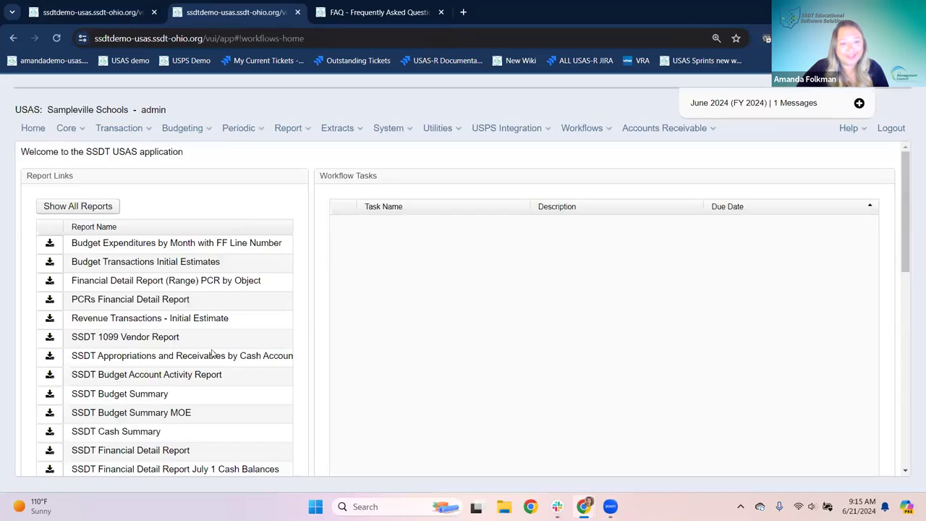
- Filter the AP Invoices to the exact PO number of the Omega Gymnasium purchase order and view its invoice ASF103
click(110, 130)
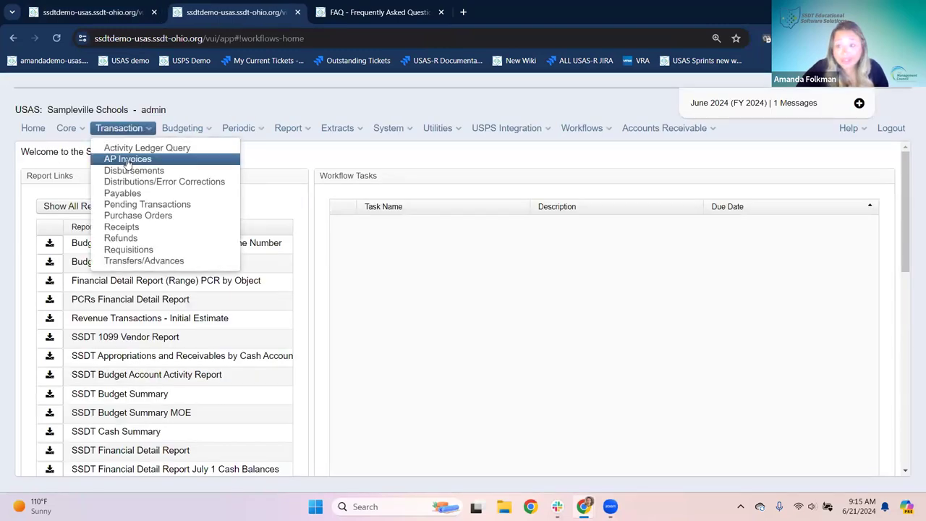
click(128, 159)
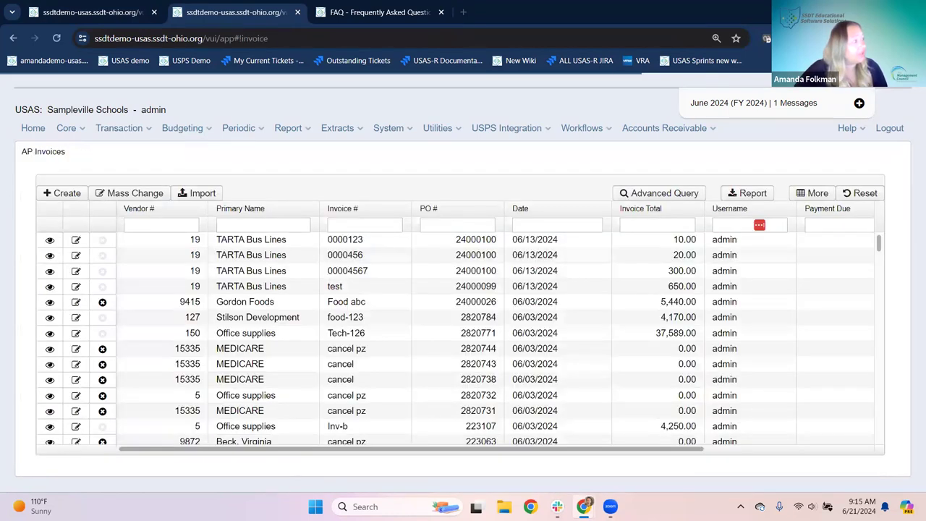
click(435, 223)
text(=)
text(24000102)
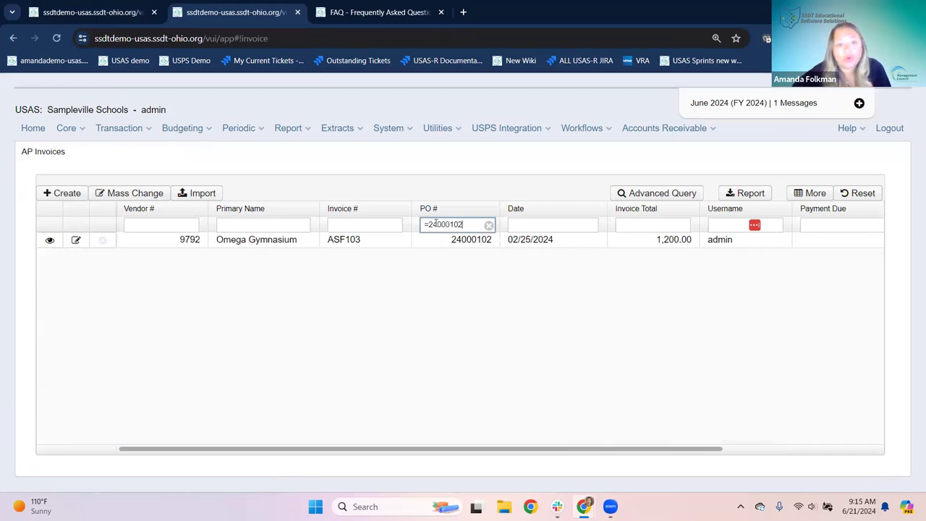
click(50, 241)
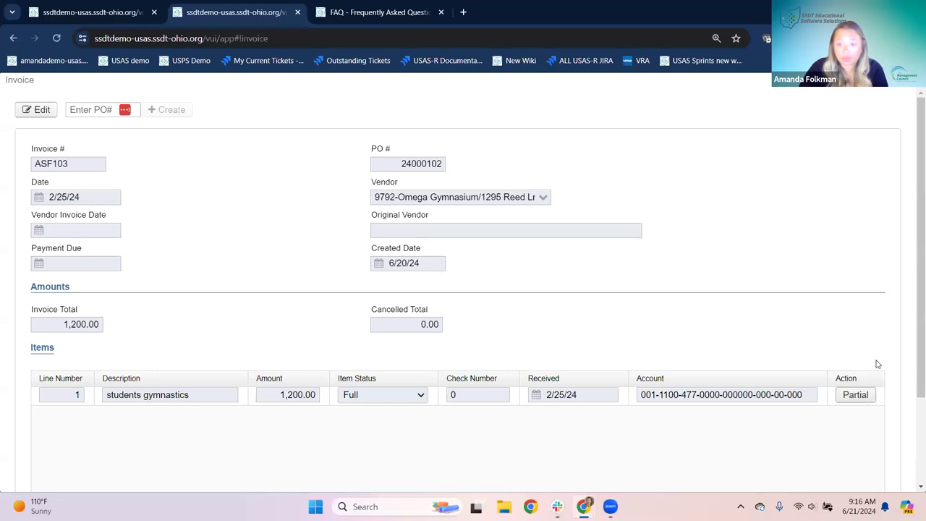
- Try to change the students gymnastics item on invoice ASF103 to Partial, and reopen the February 2024 posting period
click(856, 396)
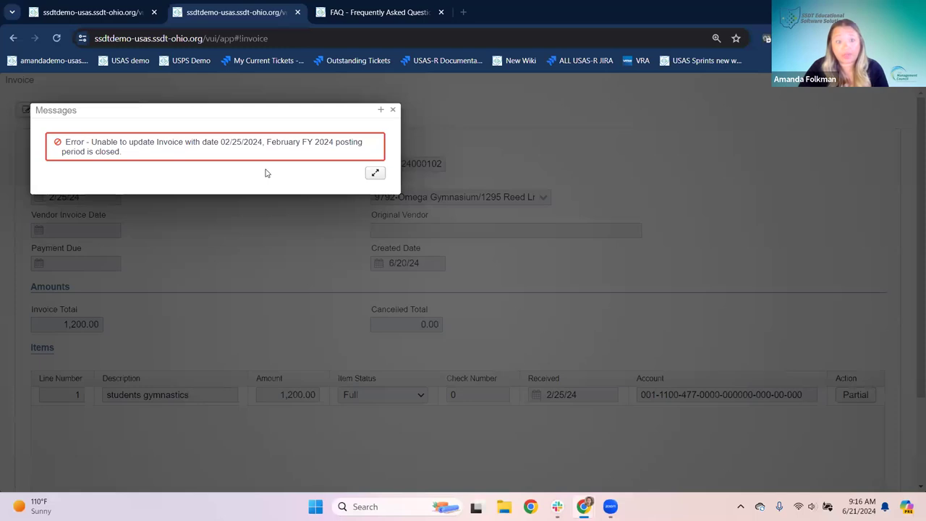
click(393, 109)
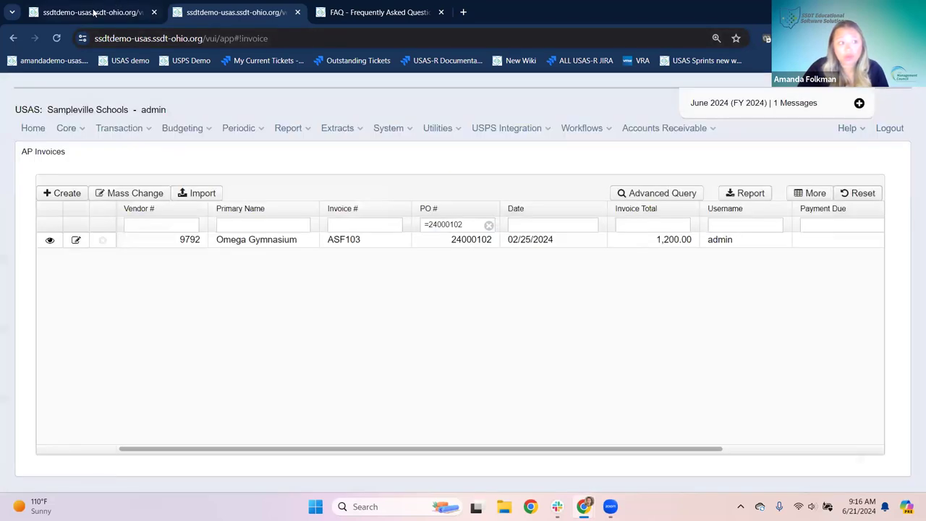
click(95, 12)
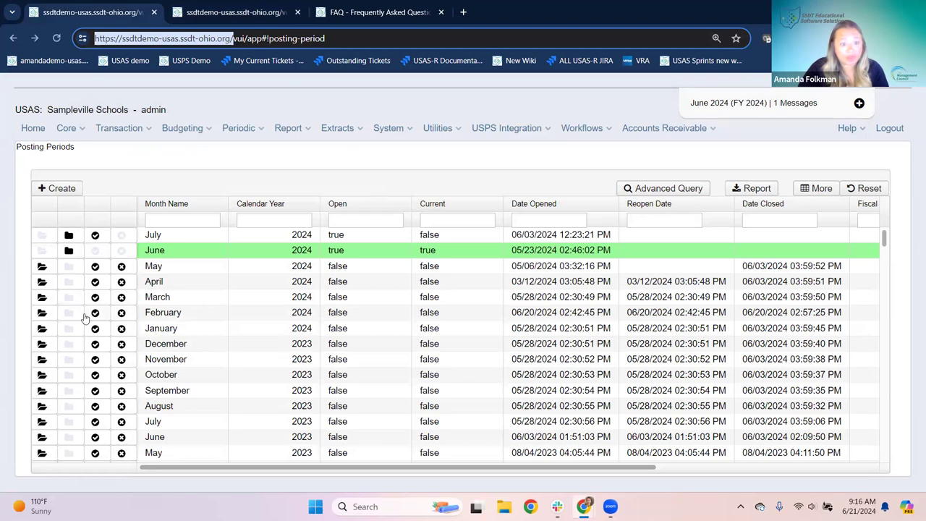
click(42, 313)
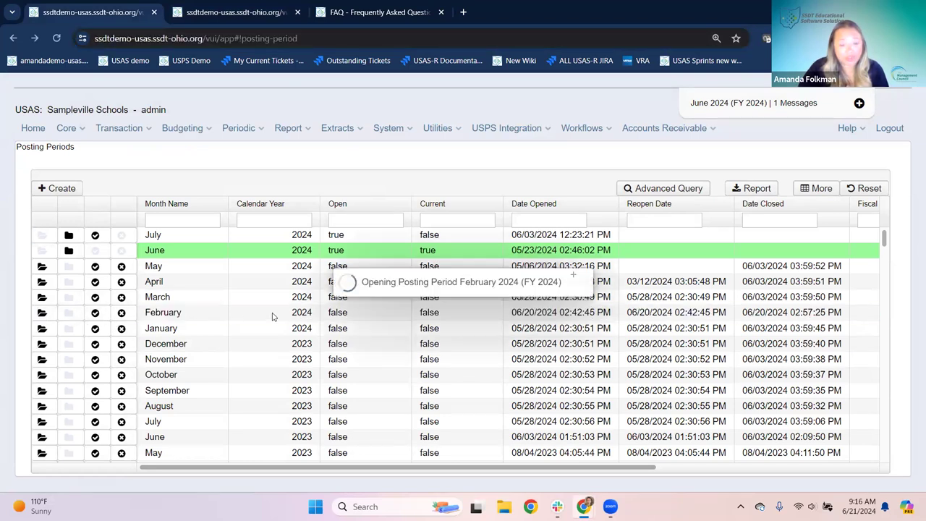
- Reload the AP Invoices, filter them to the exact PO number of the Omega Gymnasium order and view invoice ASF103
click(218, 13)
click(54, 40)
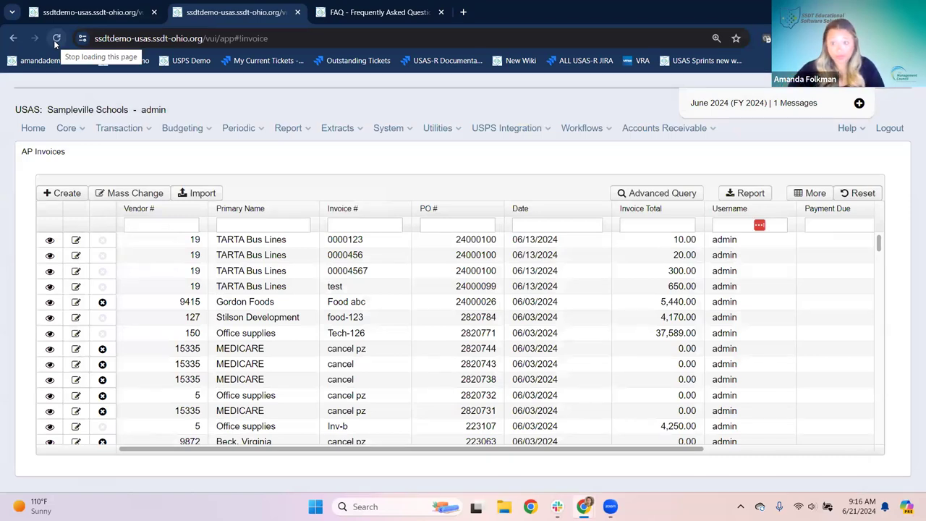
click(467, 225)
text(=24000102)
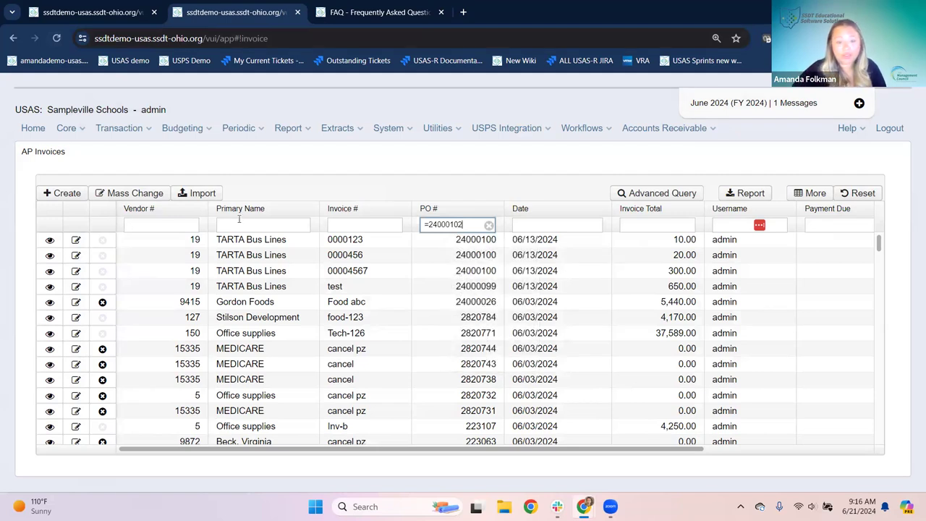
key(Return)
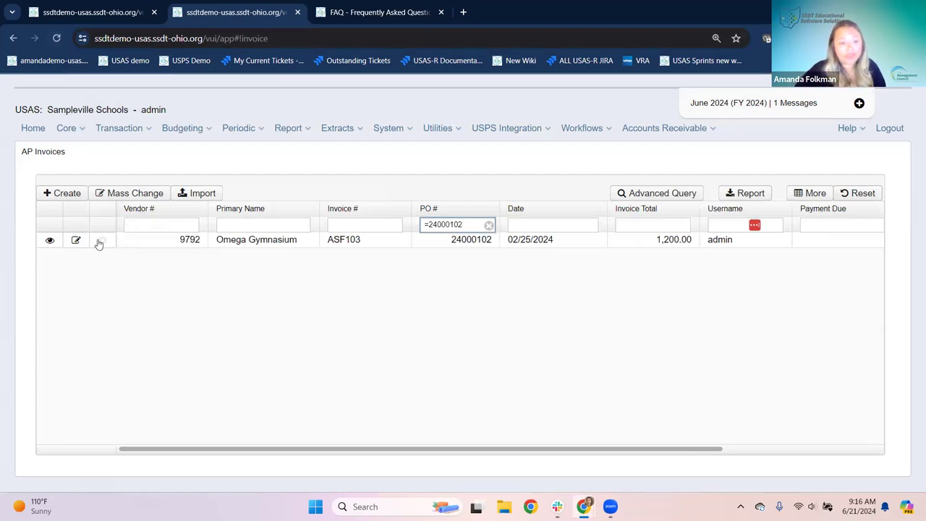
click(50, 241)
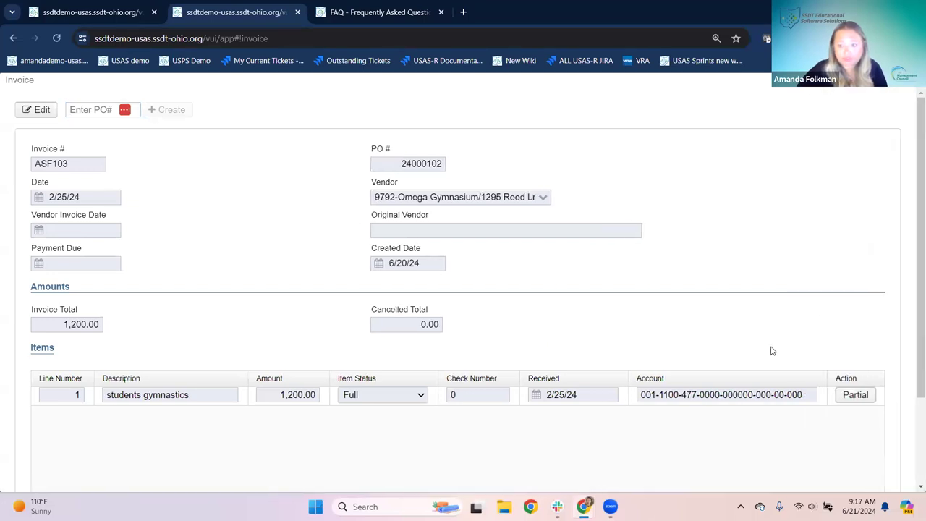
- Change the students gymnastics item to Partial, switch it to Full and back to Partial, and close the invoice
click(857, 396)
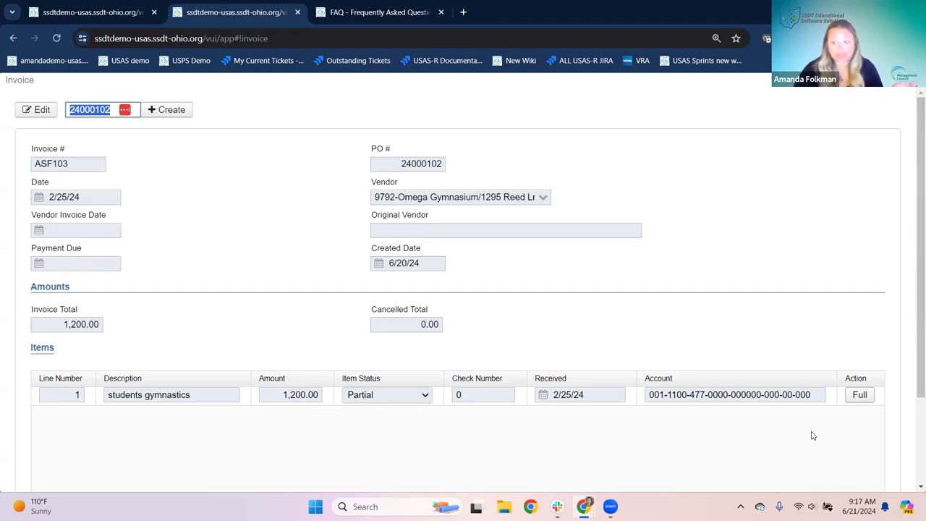
click(861, 396)
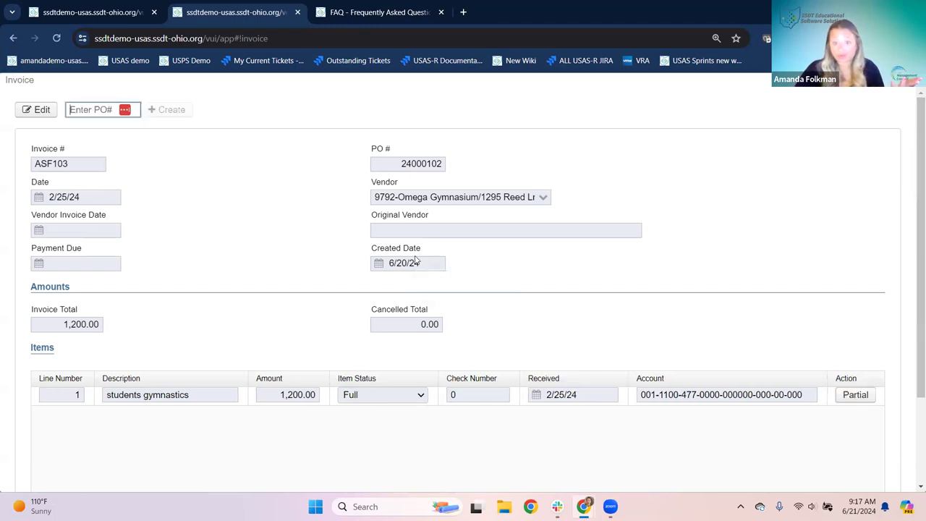
click(871, 398)
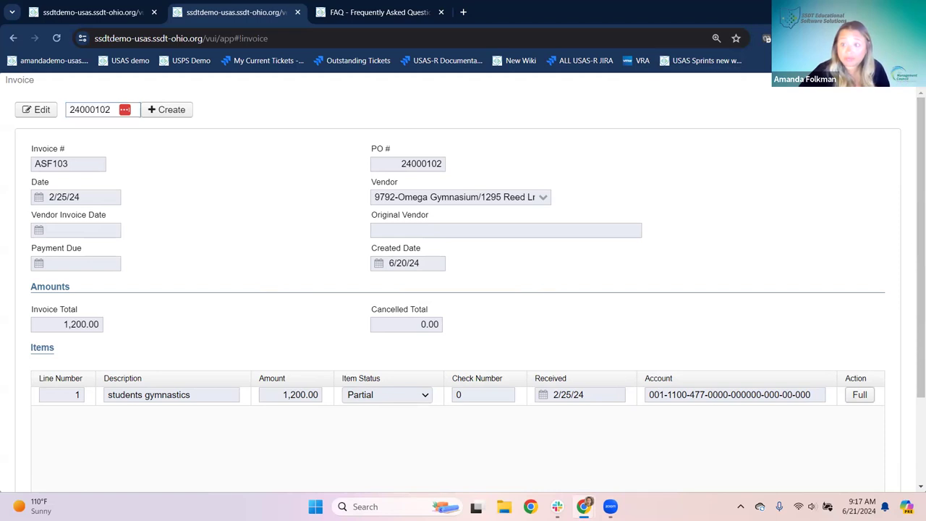
key(Return)
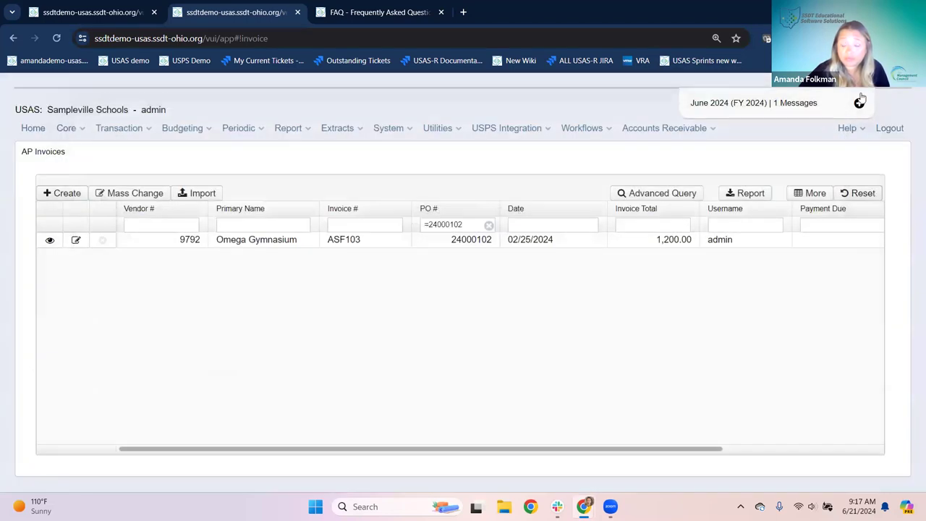
- Filter the Purchase Orders to the exact PO number of the Omega Gymnasium order and view that purchase order
click(106, 130)
click(138, 209)
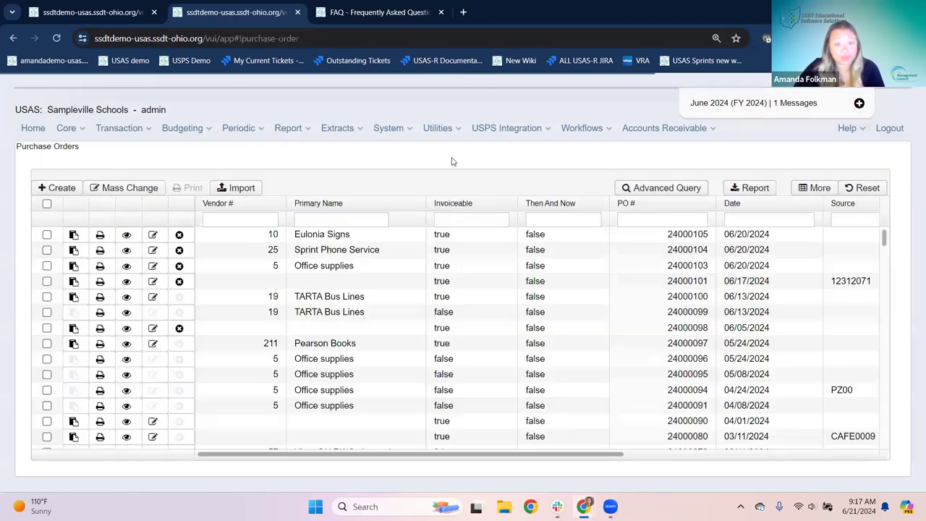
click(641, 221)
text(=24000102)
click(125, 234)
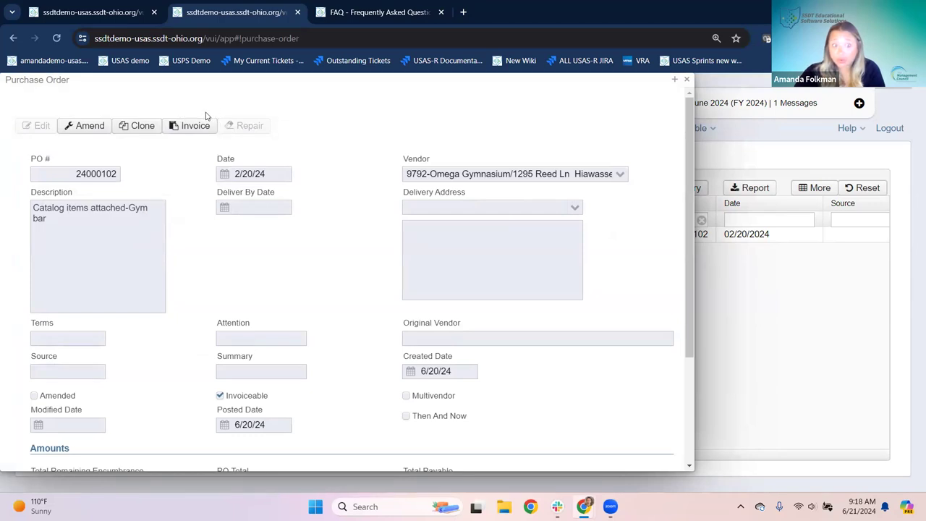
- Examine the purchase order's date, encumbrance and paid amounts and item charges, and close it
scroll(309, 152, down, 1)
scroll(309, 151, down, 3)
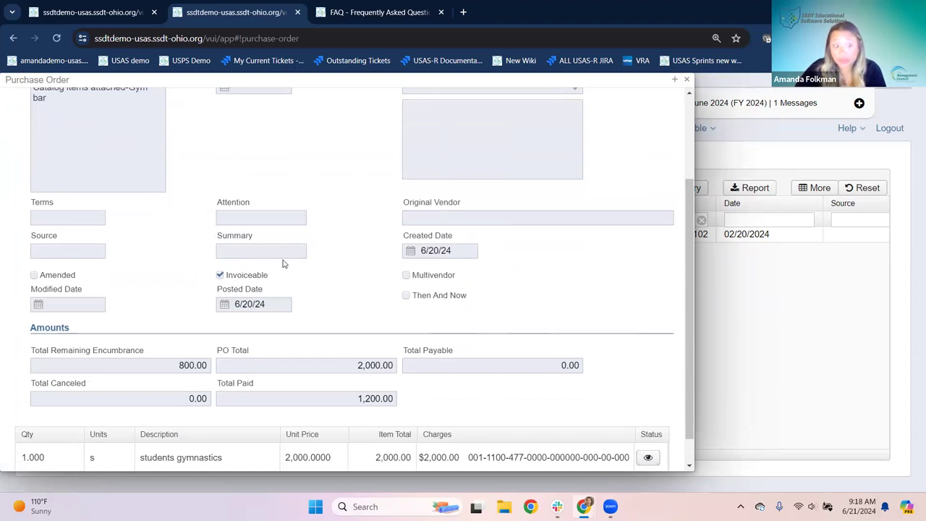
scroll(281, 263, down, 1)
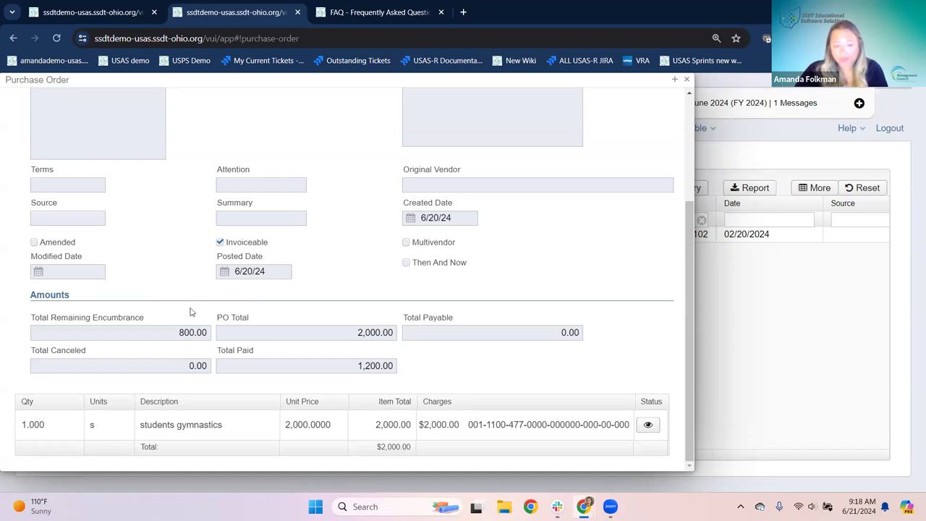
scroll(312, 329, up, 3)
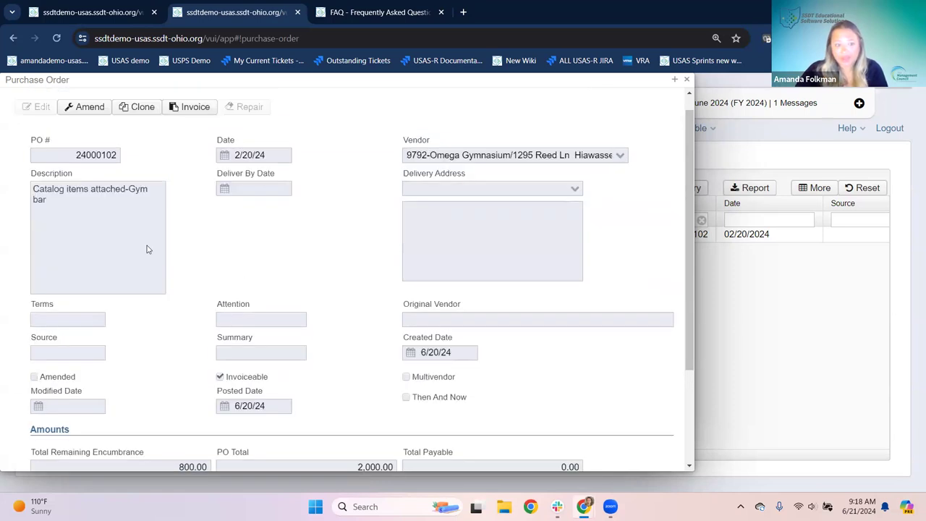
scroll(448, 364, down, 3)
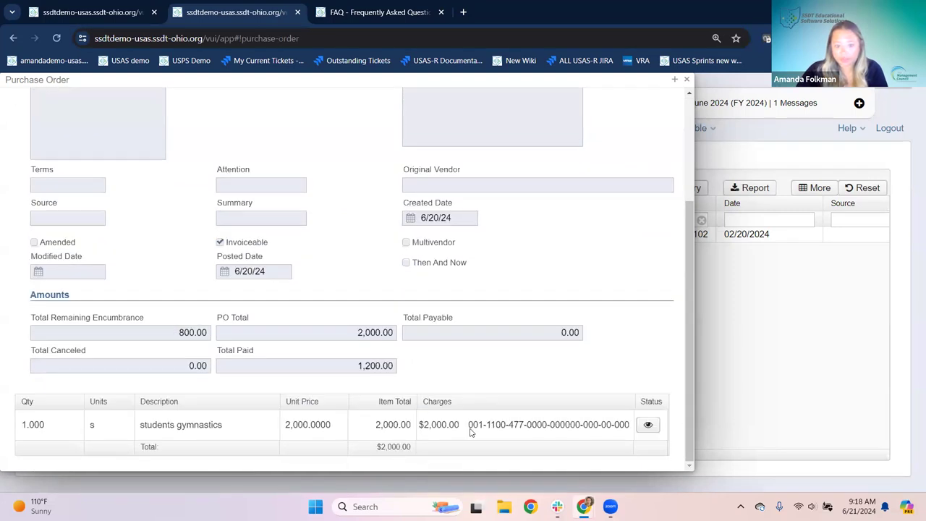
scroll(450, 425, up, 3)
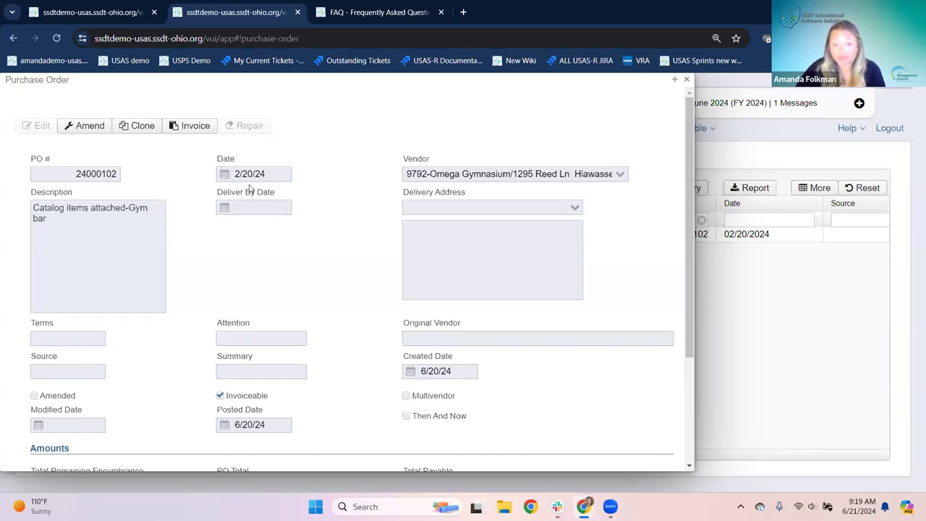
click(688, 79)
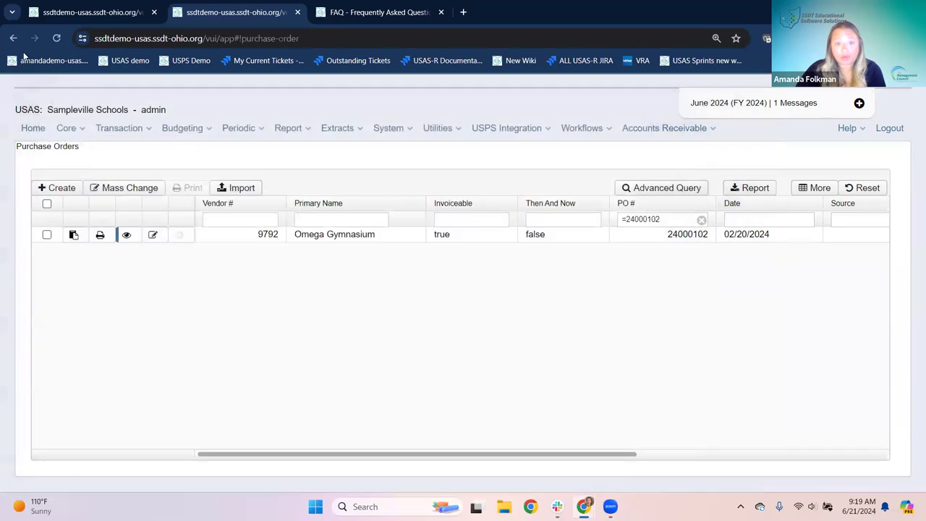
- Filter the expenditure accounts to fund 001, function 1100 and object 477, and view the matching account
click(71, 130)
click(81, 152)
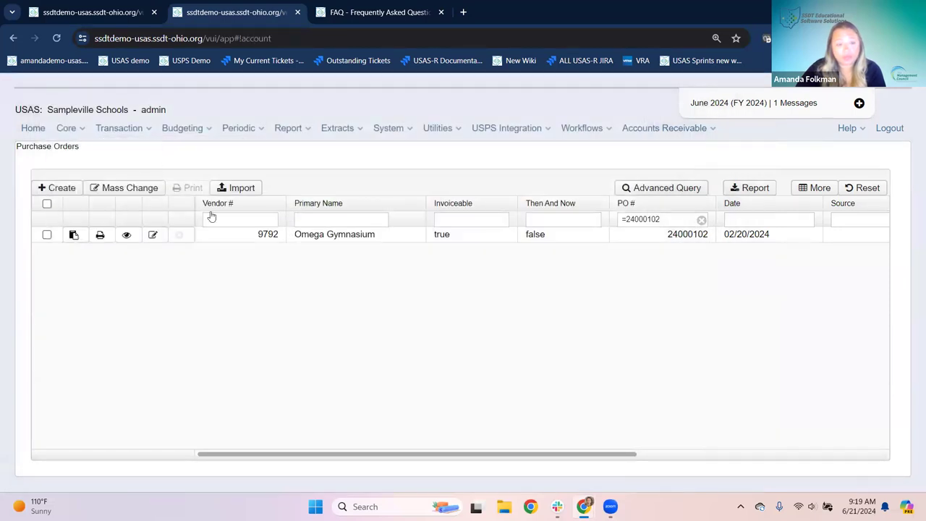
click(188, 156)
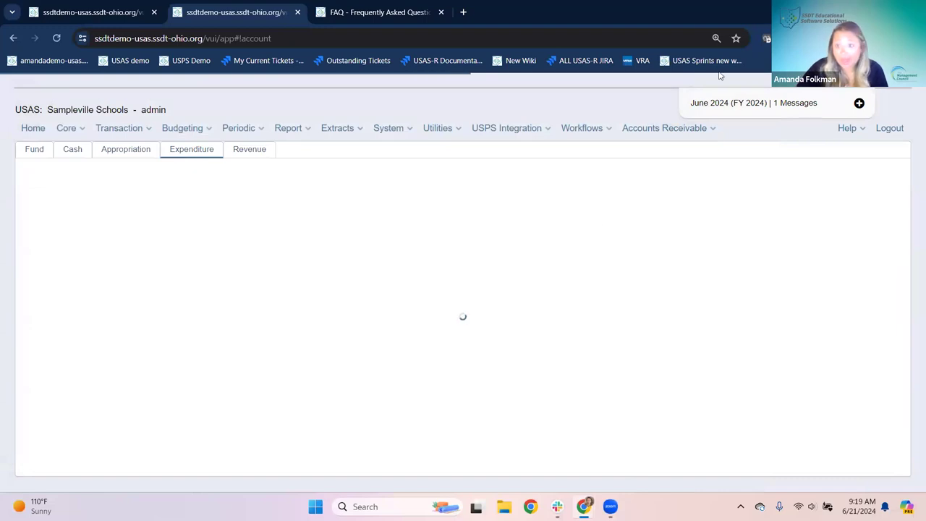
click(138, 236)
text(001)
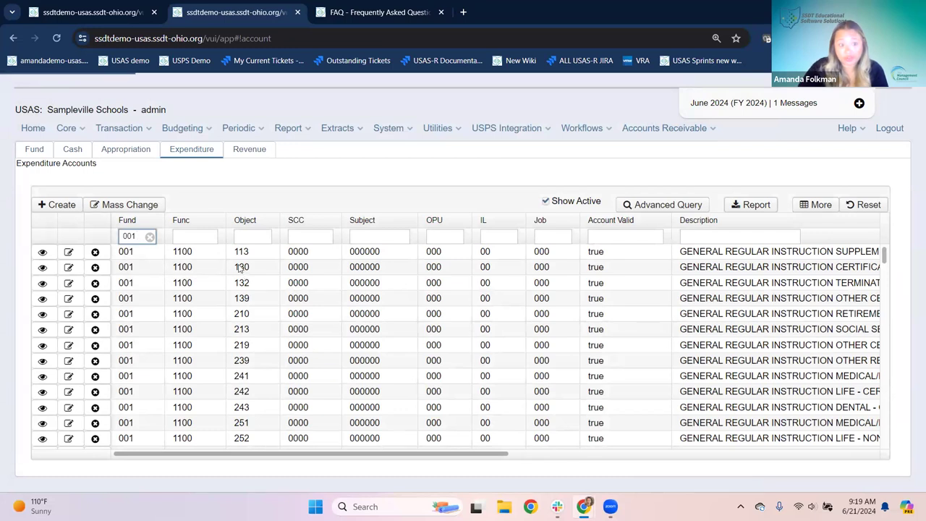
click(192, 236)
text(1100)
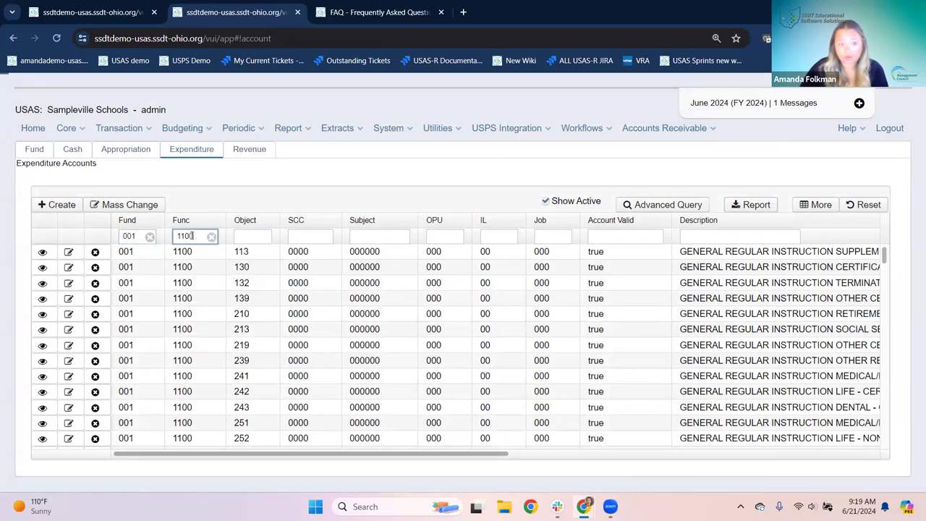
click(251, 236)
text(47)
click(253, 265)
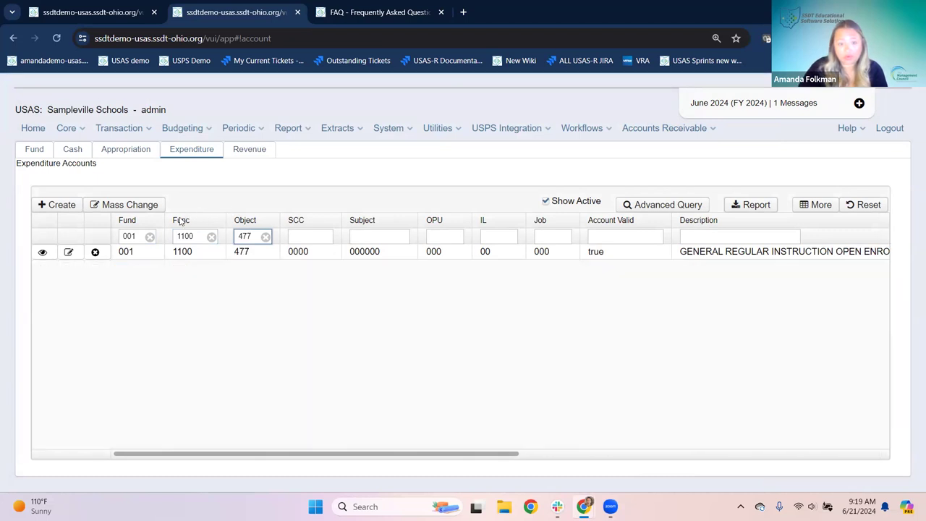
click(42, 252)
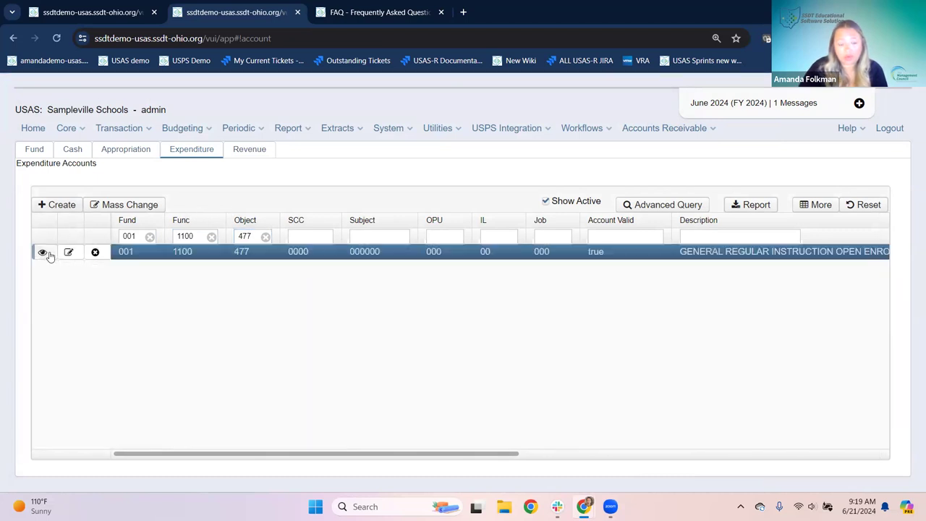
- Enlarge the page to 150% and compare the account's Actual Expended and Encumbered amounts with the saved table in Google Docs, then close the account
scroll(271, 267, down, 1)
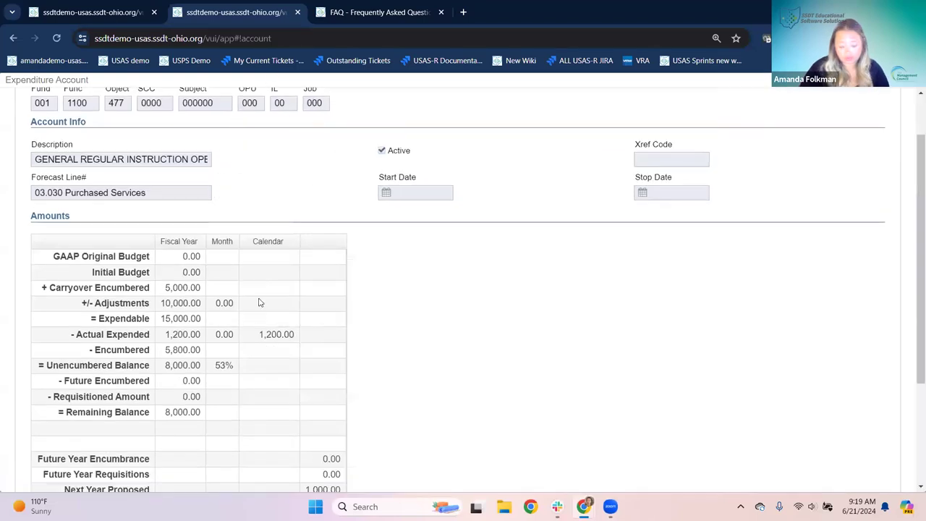
key(ctrl+plus)
key(ctrl+plus)
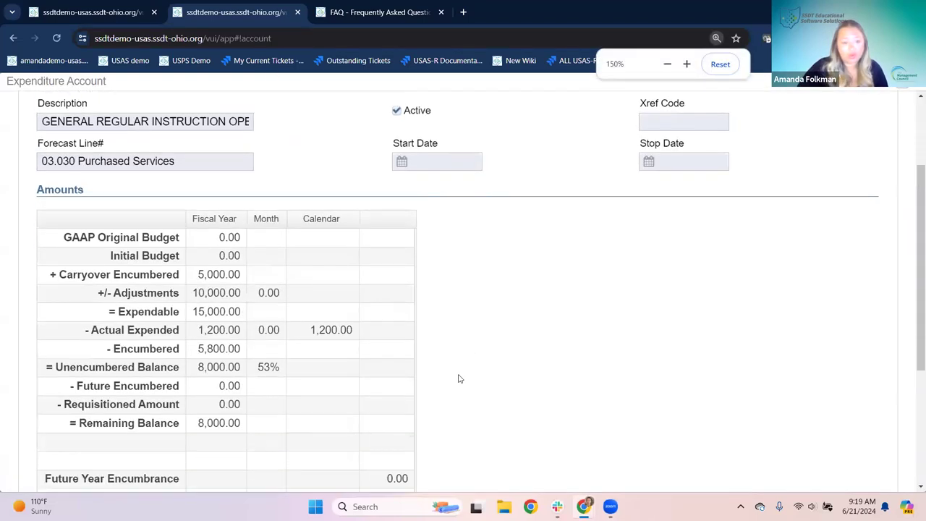
drag(194, 306, 243, 308)
click(210, 334)
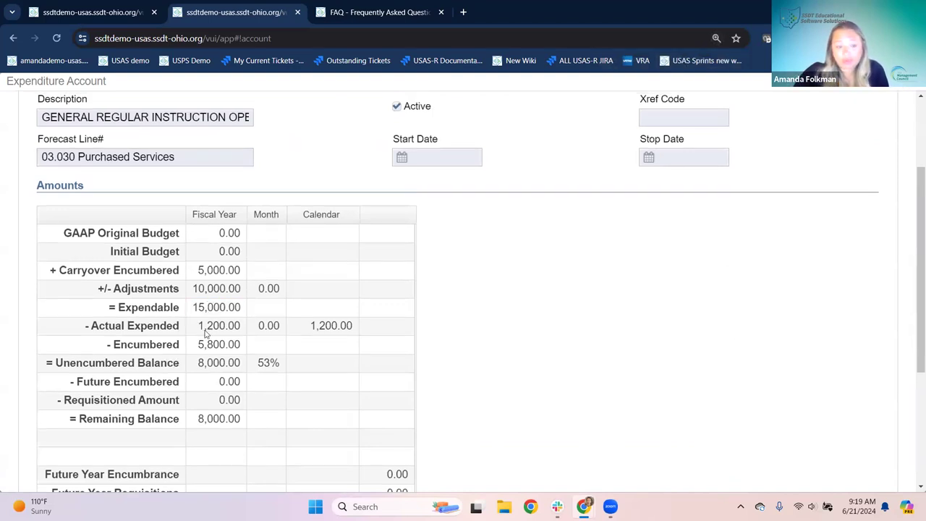
drag(198, 326, 243, 329)
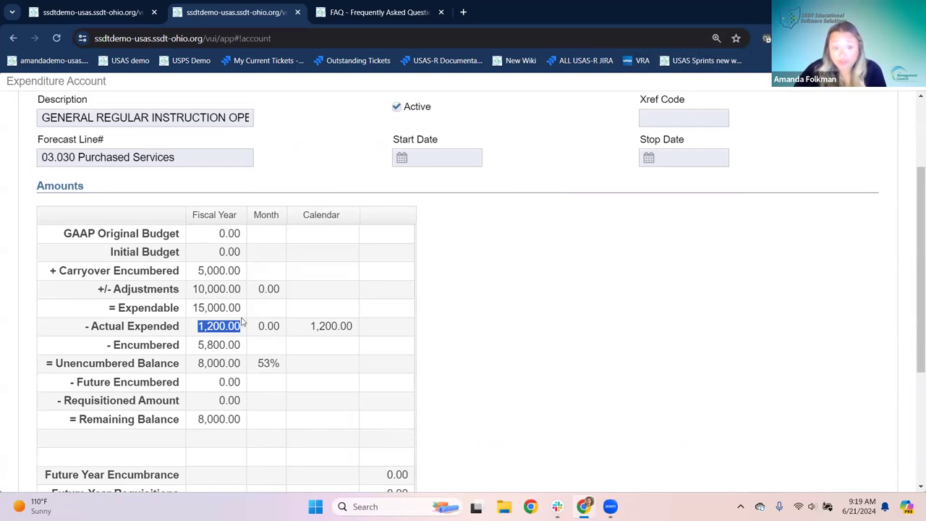
drag(195, 346, 241, 353)
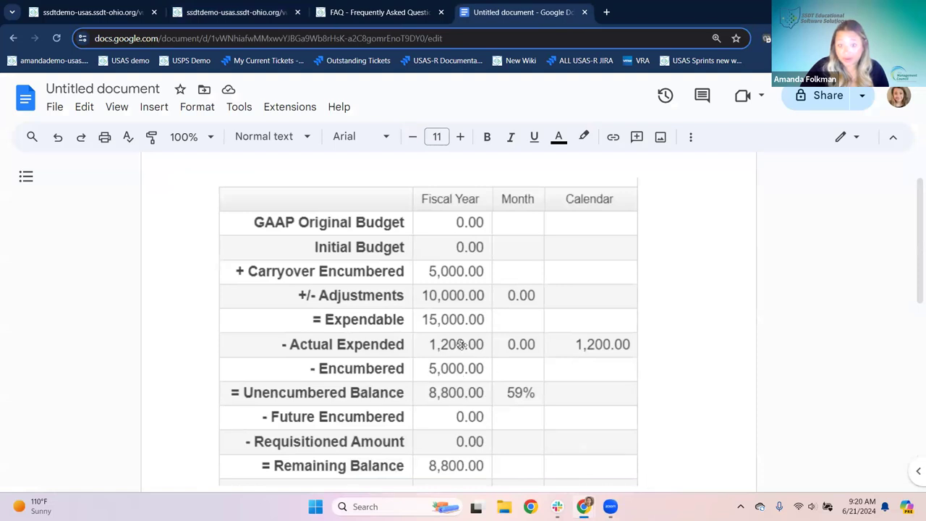
click(224, 10)
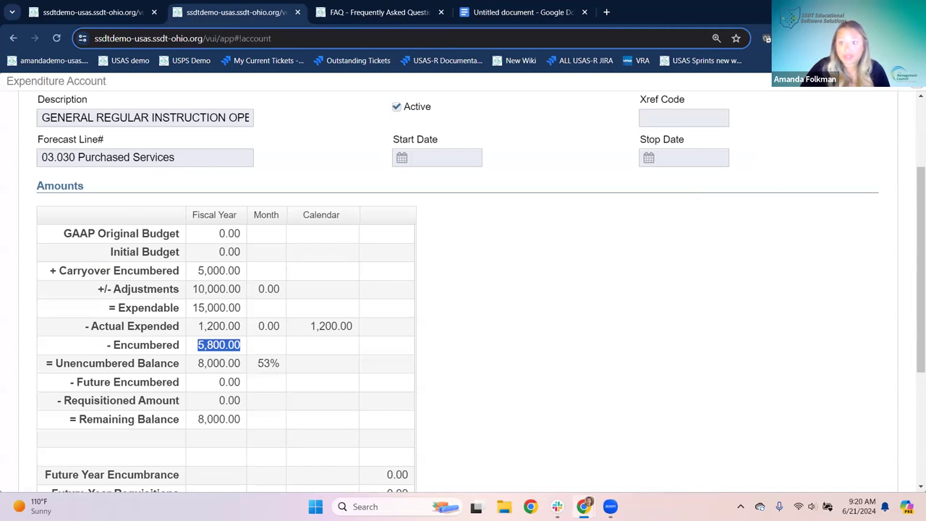
click(897, 94)
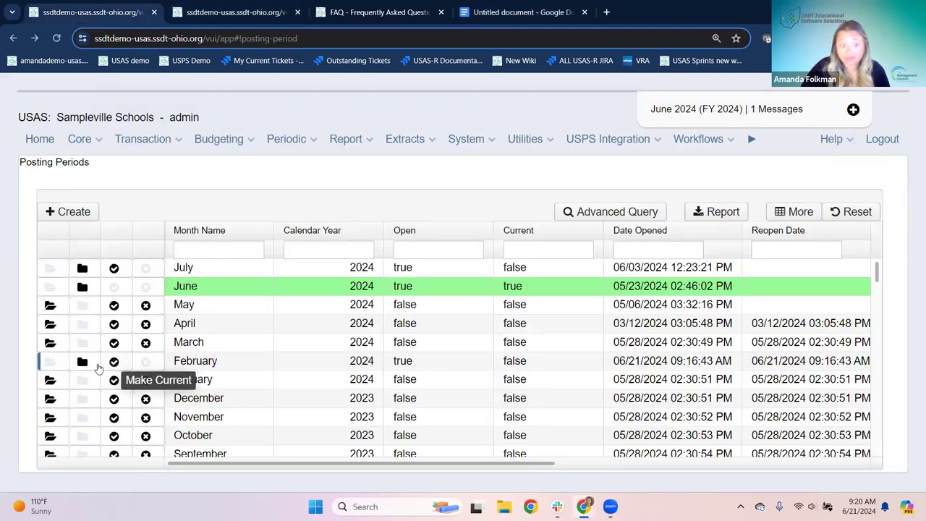
- Make February 2024 the current posting period and close that period
click(112, 364)
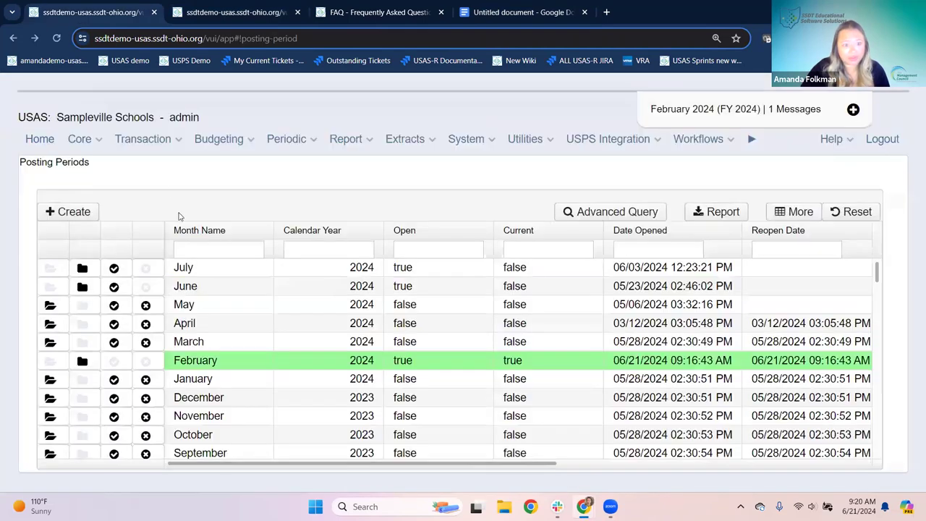
click(83, 362)
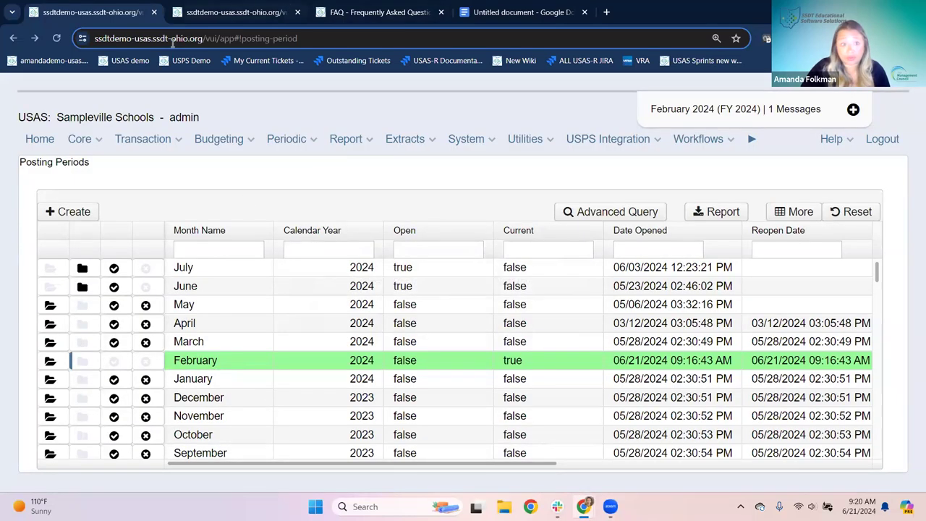
- Filter the expenditure accounts to fund 001, function 1100 and object 477
click(237, 12)
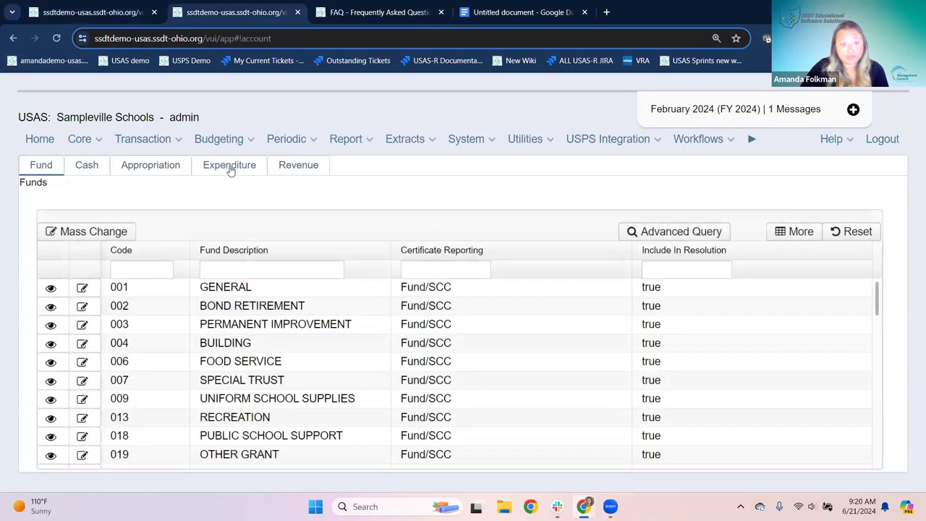
click(230, 166)
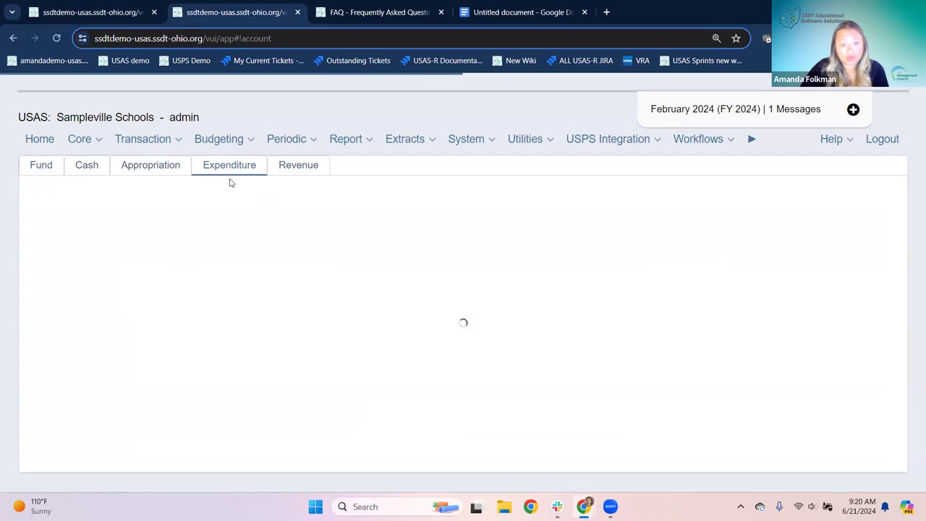
click(167, 269)
text(001)
key(Tab)
text(1100)
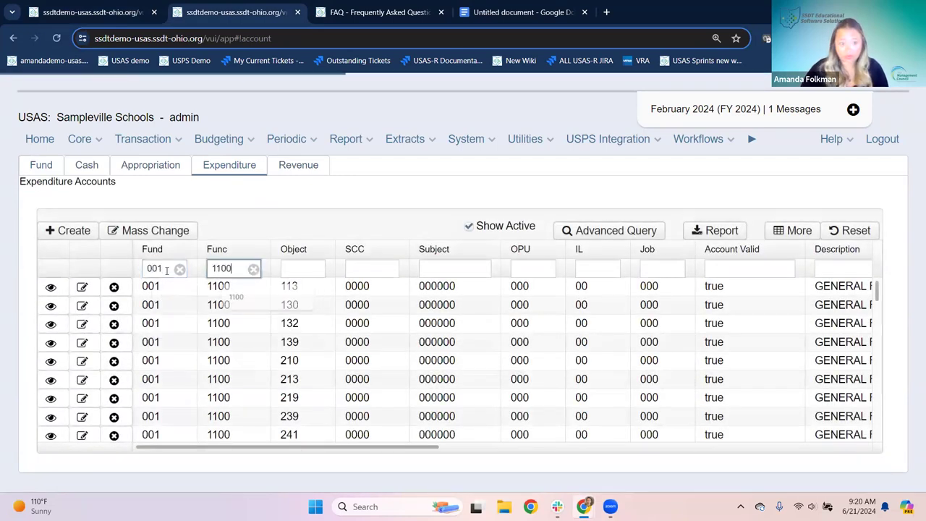
key(Tab)
text(477)
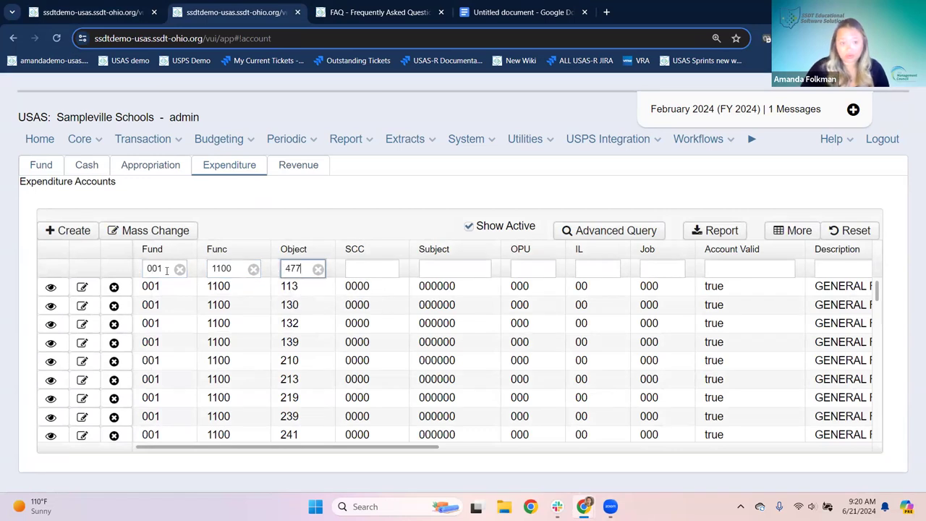
- Open the matching expenditure account at full size and examine its Actual Expended, Encumbered and balance amounts
click(52, 288)
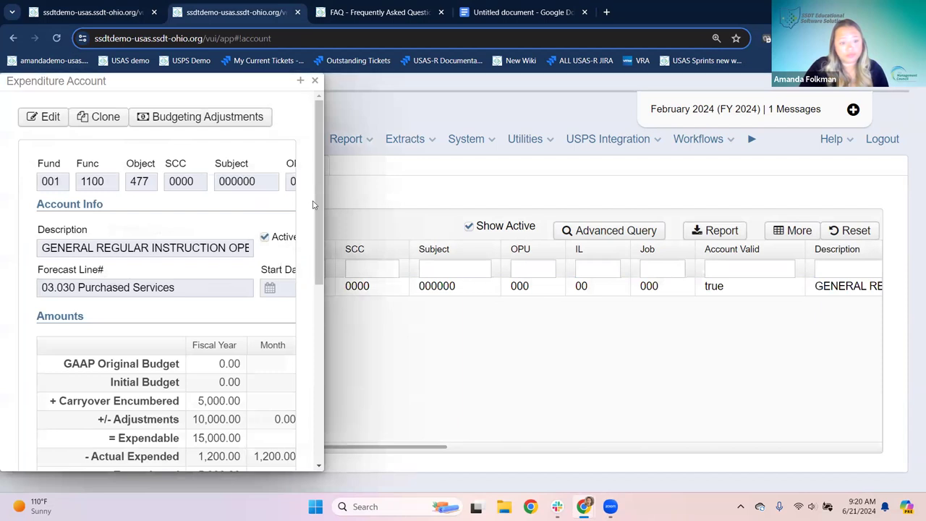
click(301, 81)
scroll(190, 356, down, 3)
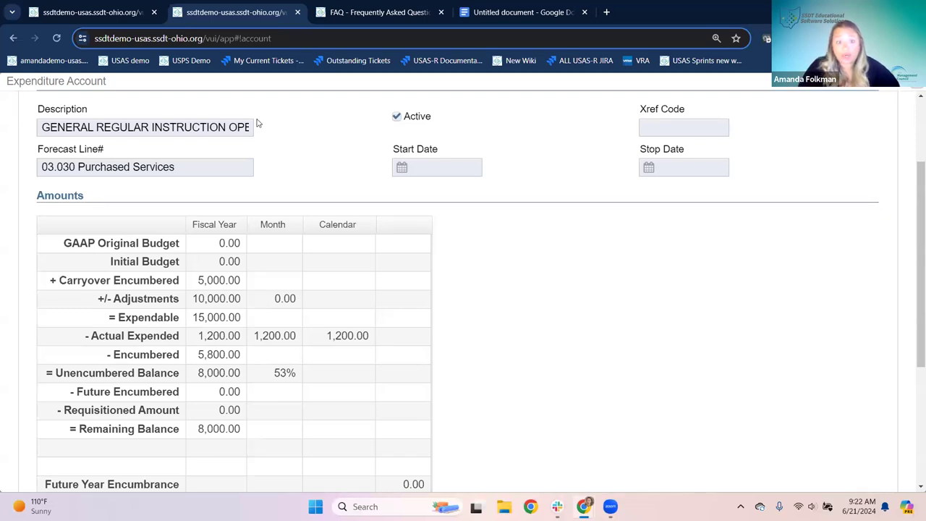
click(337, 143)
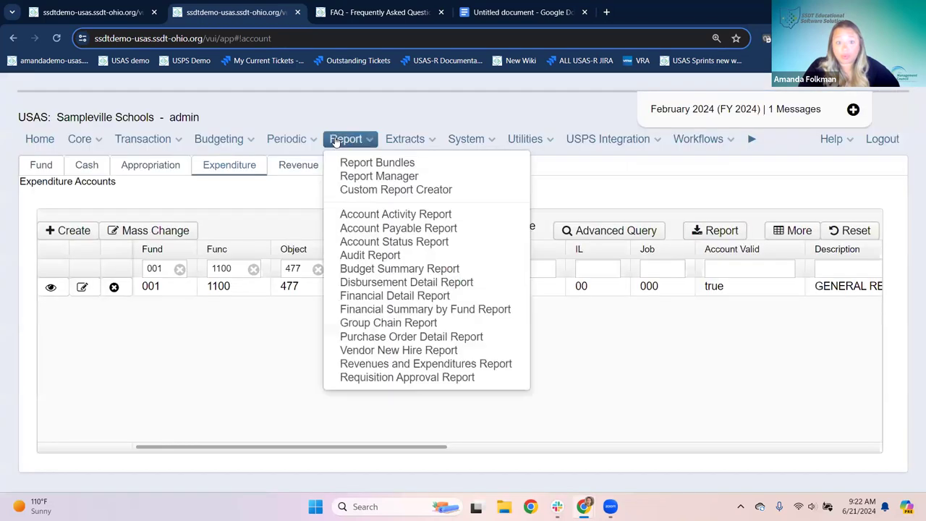
click(386, 269)
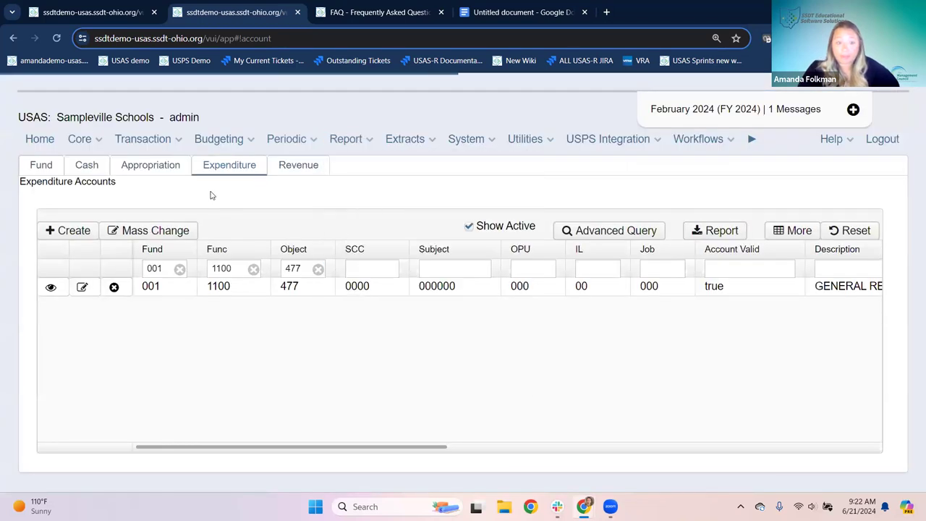
scroll(123, 359, down, 3)
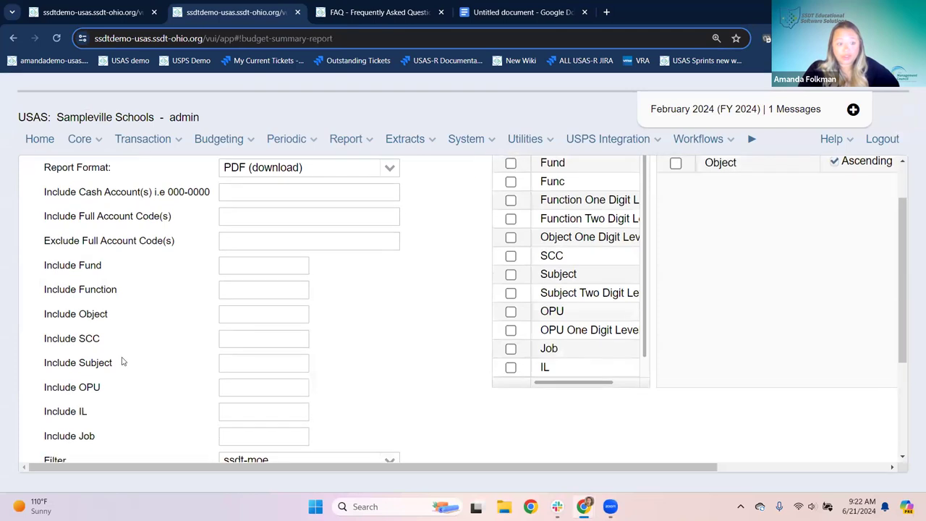
scroll(128, 360, up, 3)
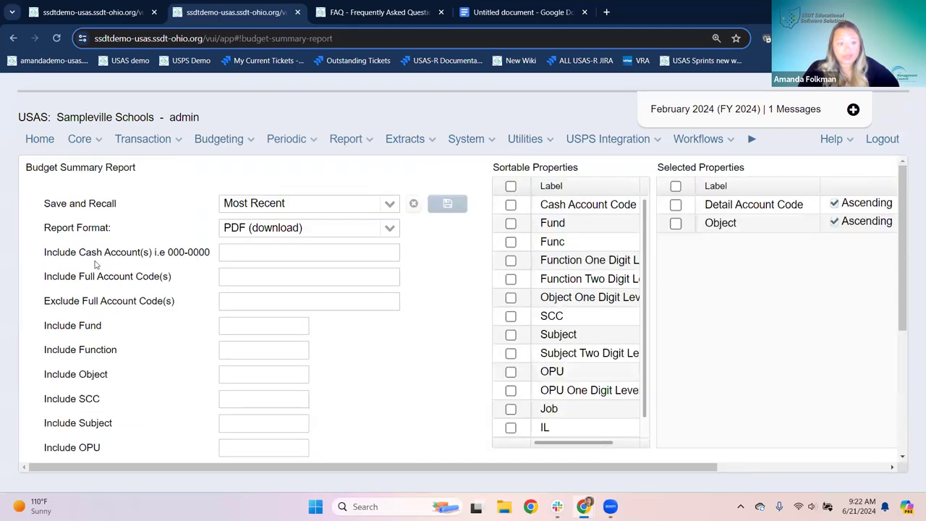
click(241, 276)
text(001-1100)
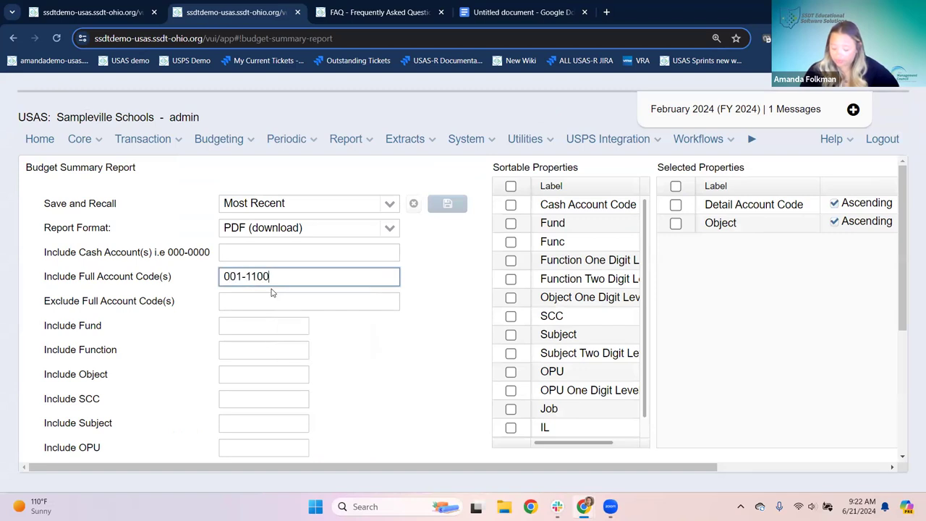
text(-)
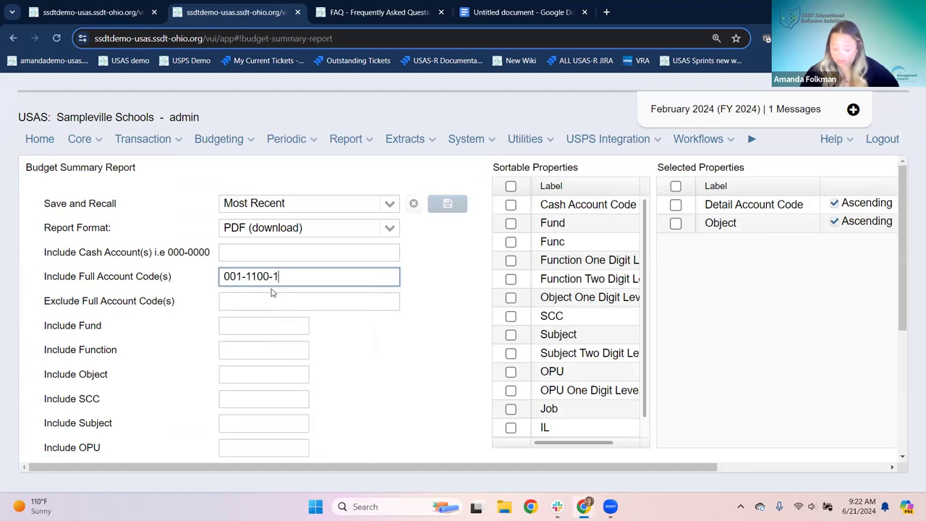
text(477-)
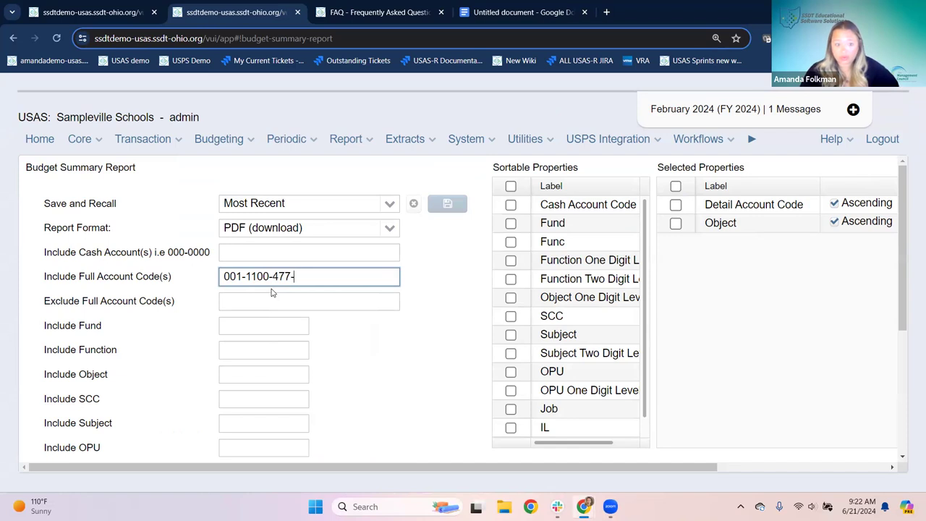
text(0000-000000)
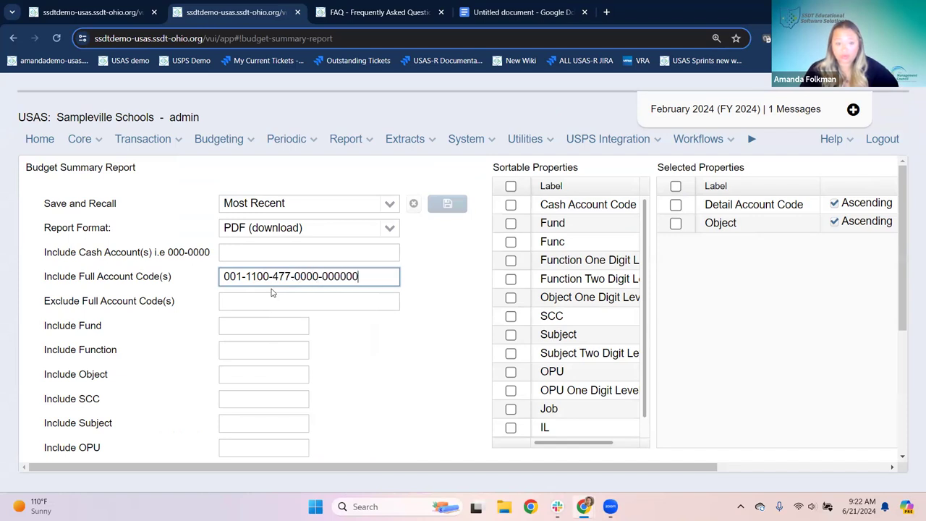
text(-000-00-000)
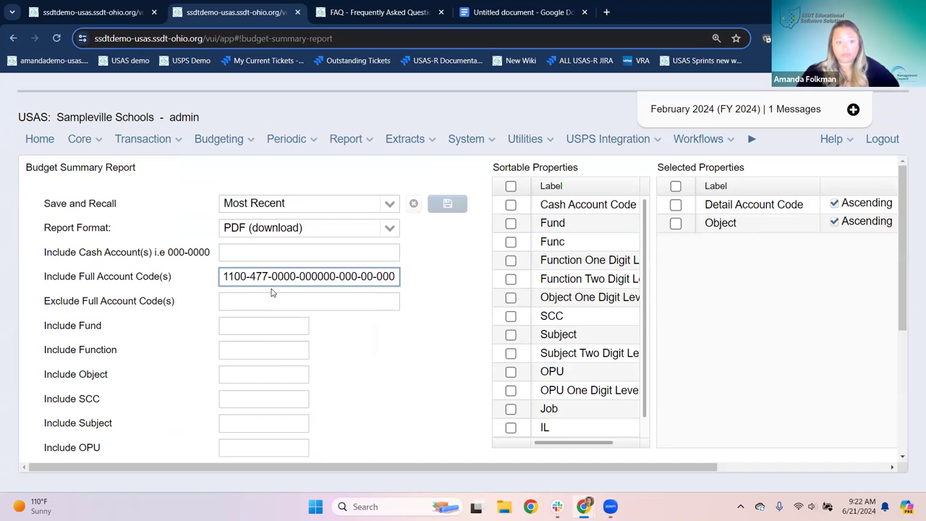
- Clear the report's filter, total it as of April 2024 (FY 2024) and generate the PDF
scroll(273, 295, down, 2)
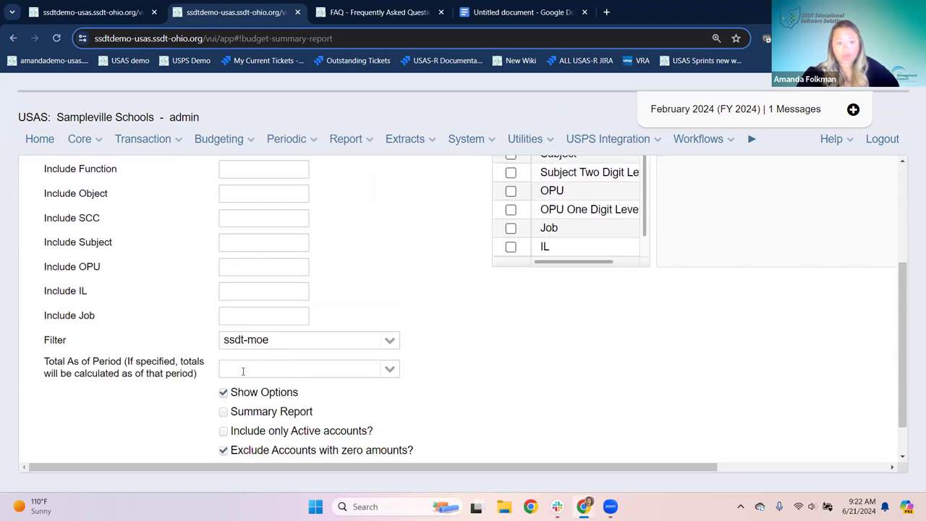
click(387, 346)
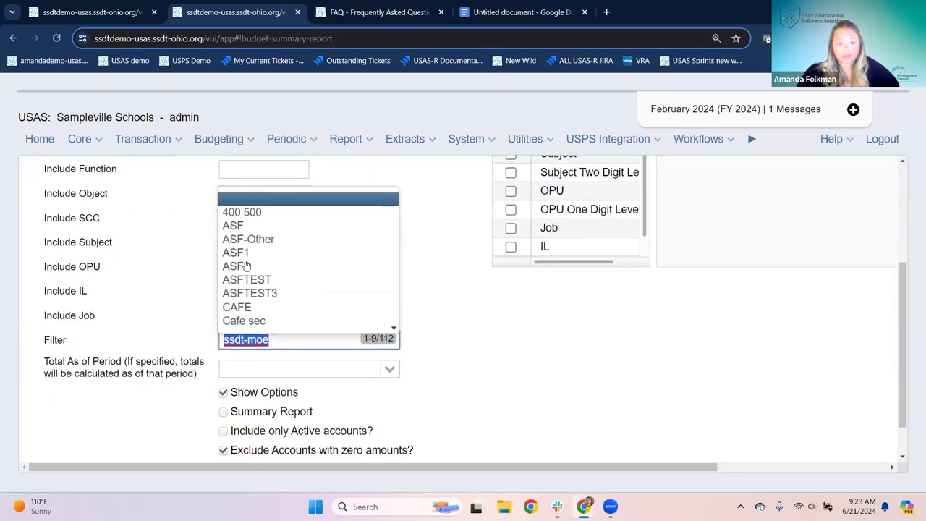
click(247, 199)
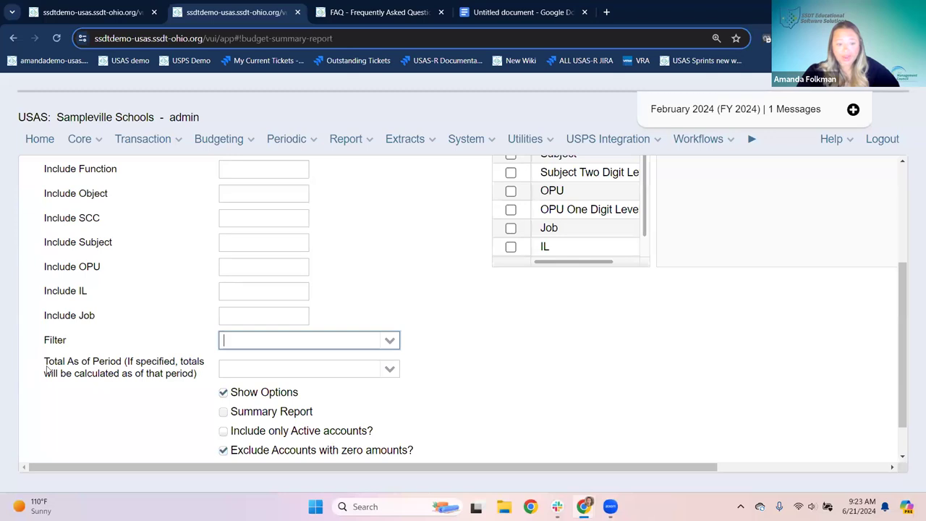
click(391, 369)
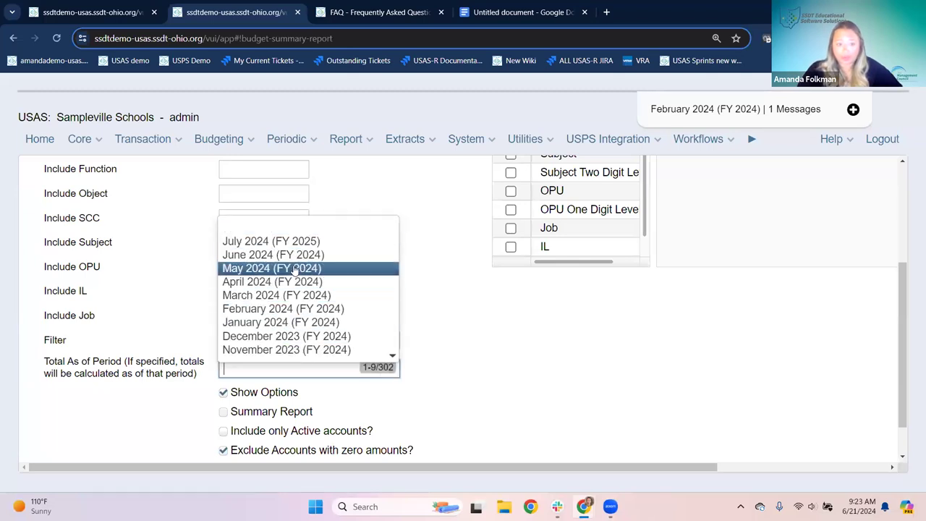
click(269, 283)
scroll(434, 347, down, 2)
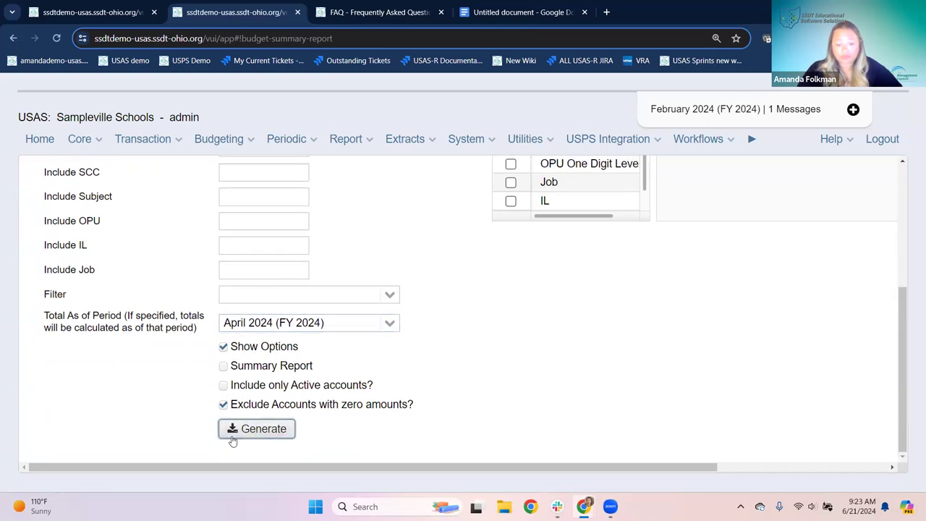
click(235, 433)
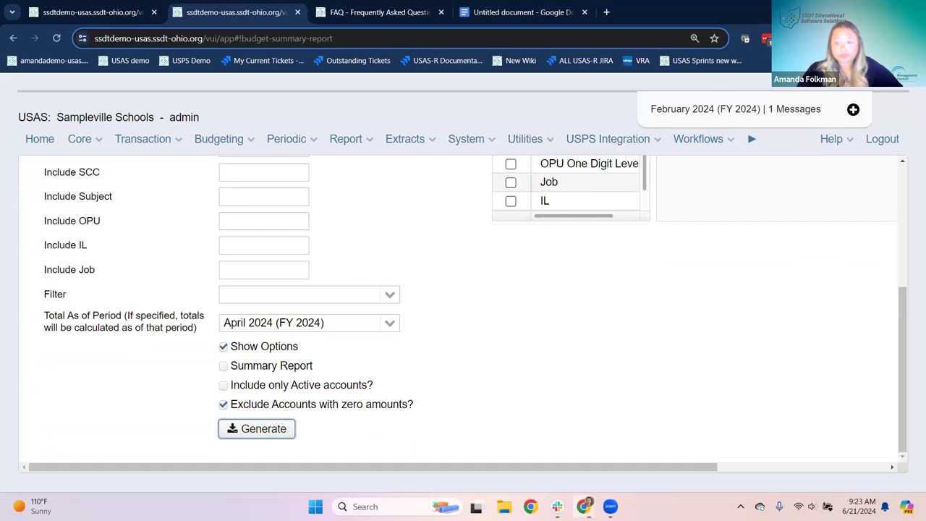
- Open the generated Budget Summary Report, enlarge it to 150%, examine the account's encumbrance amount and close the report
click(707, 65)
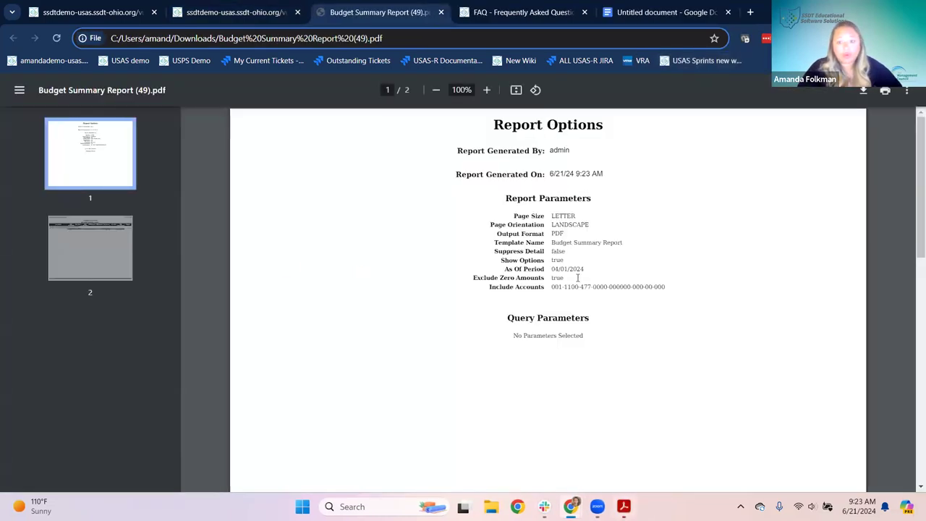
scroll(577, 277, down, 3)
scroll(577, 278, down, 3)
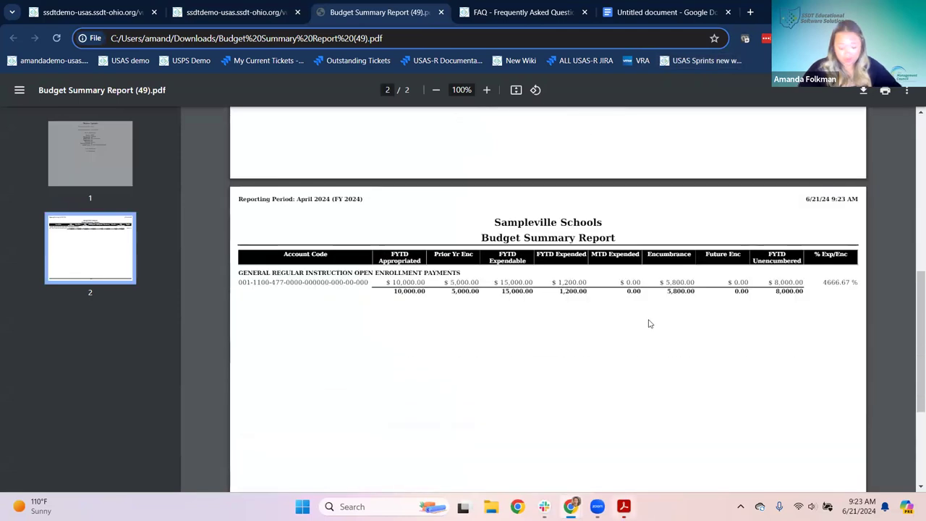
key(ctrl+plus)
key(ctrl+plus)
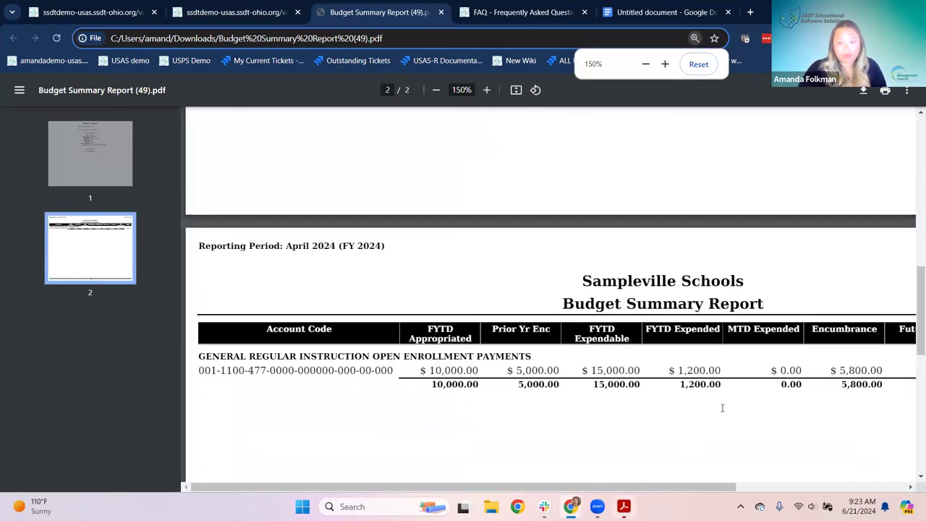
drag(839, 371, 892, 371)
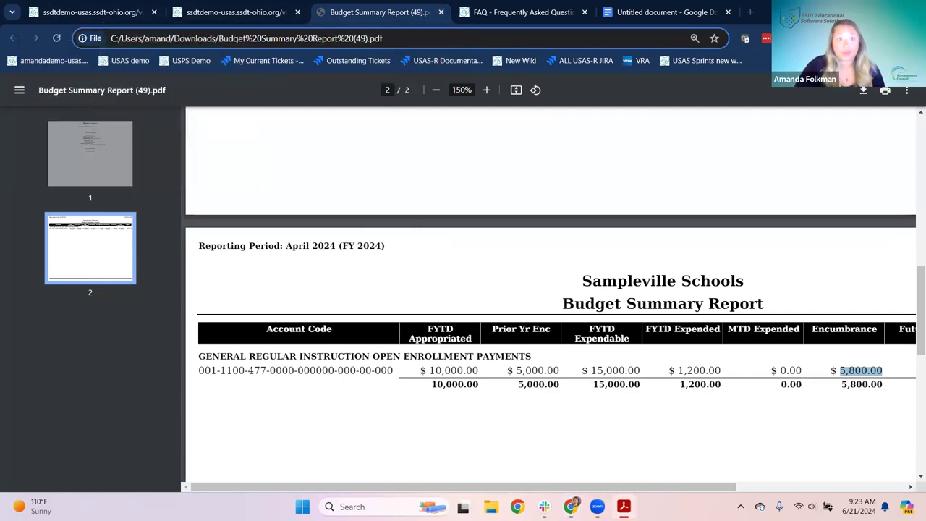
click(440, 12)
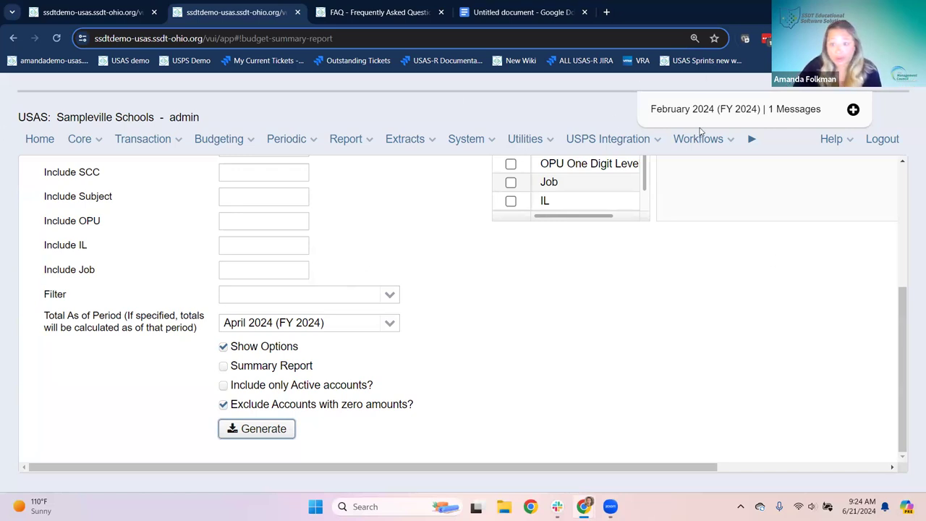
- Make June 2024 the current posting period and go to the purchase orders
click(94, 13)
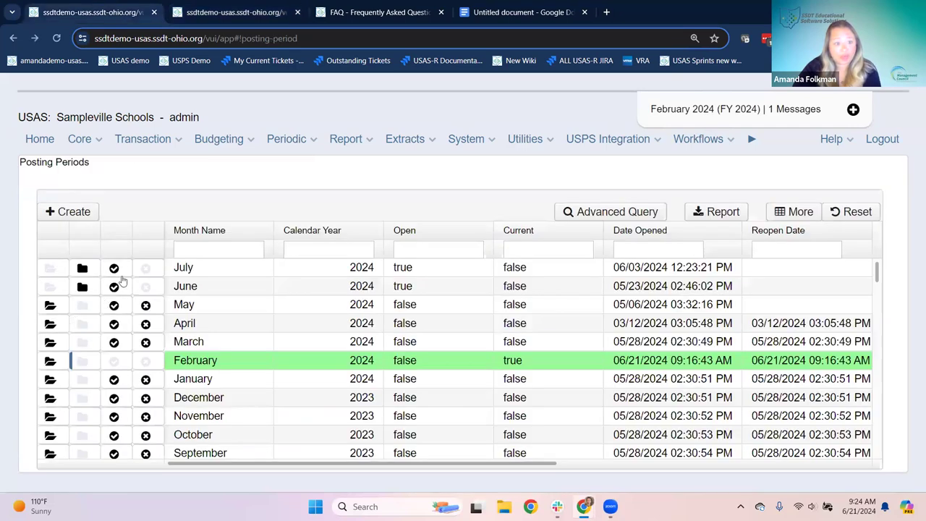
click(116, 288)
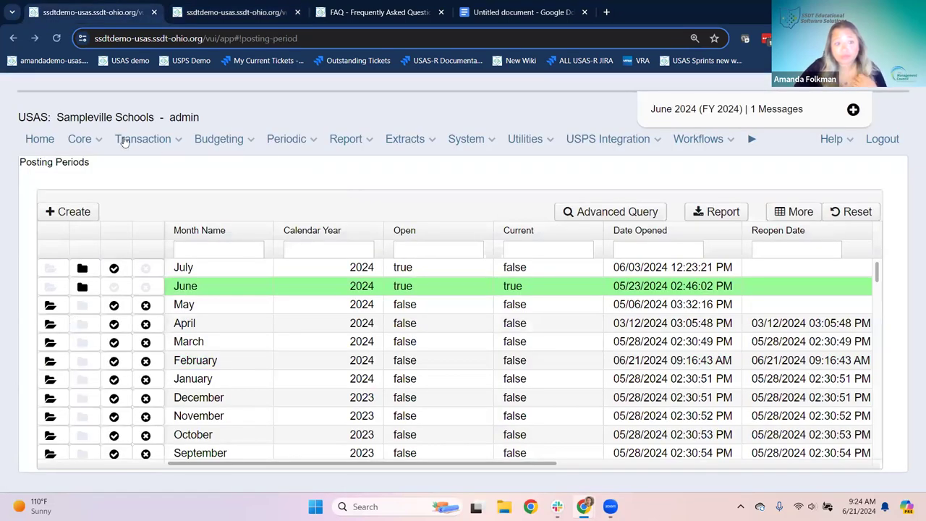
click(142, 140)
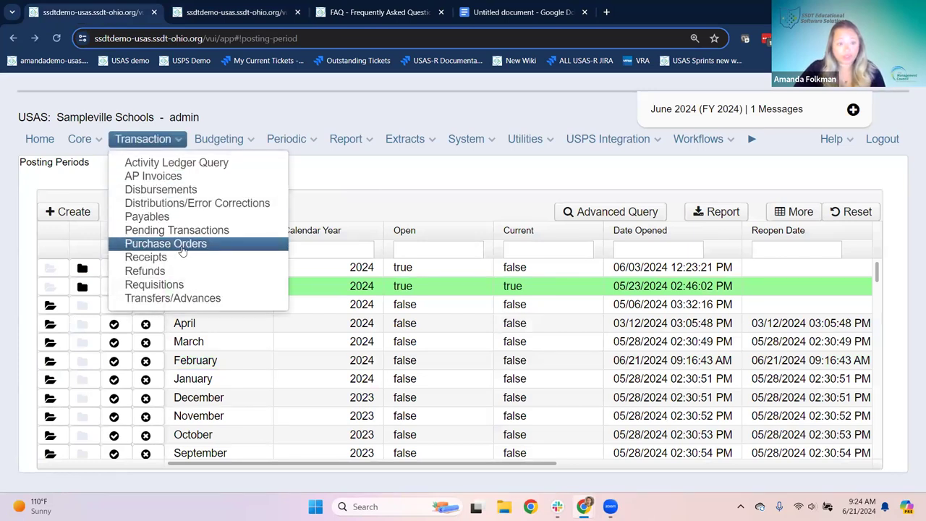
click(182, 246)
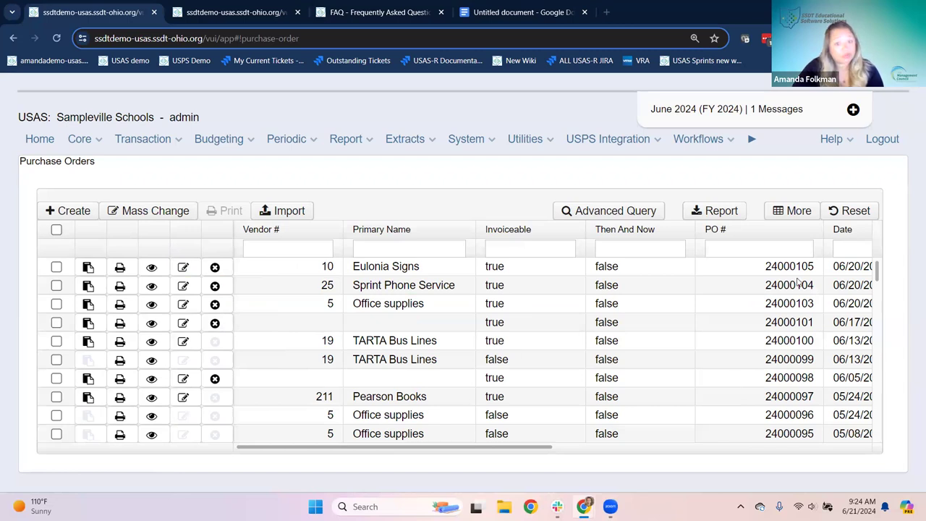
- Filter the purchase orders to the Omega Gymnasium order by its exact number and start an invoice for it, checking its date and remaining item amount
click(713, 249)
text(=24000102)
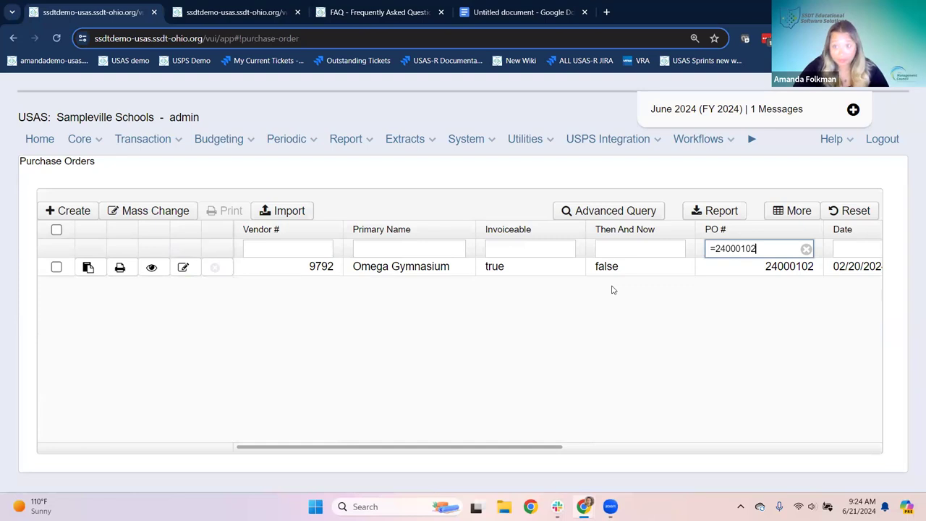
click(89, 270)
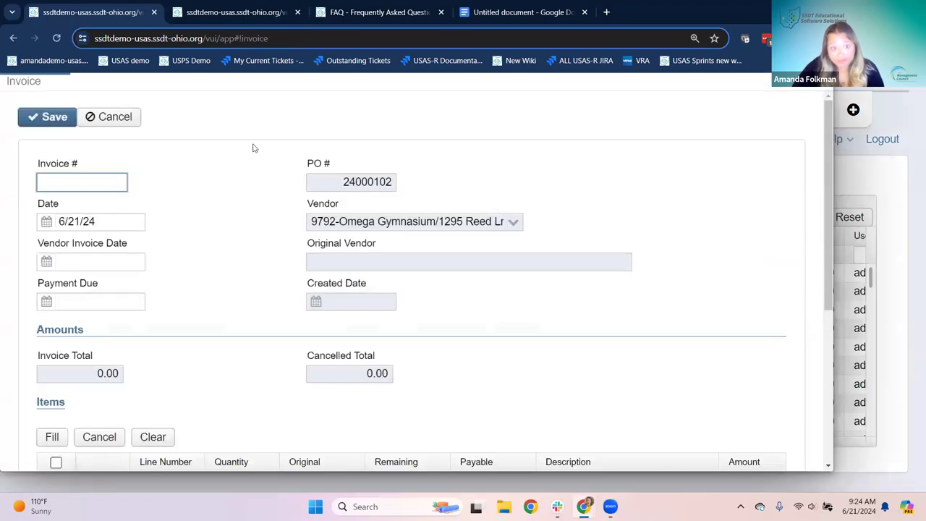
scroll(243, 244, down, 3)
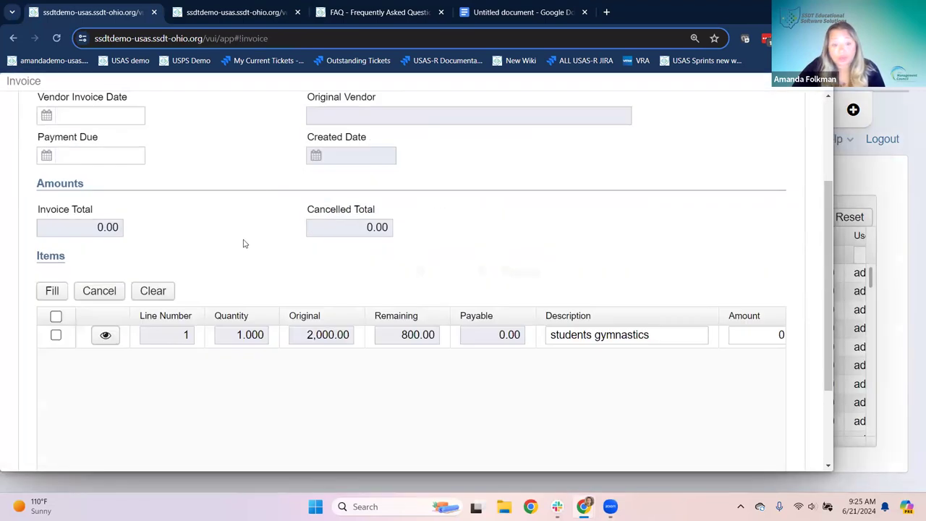
scroll(254, 233, up, 3)
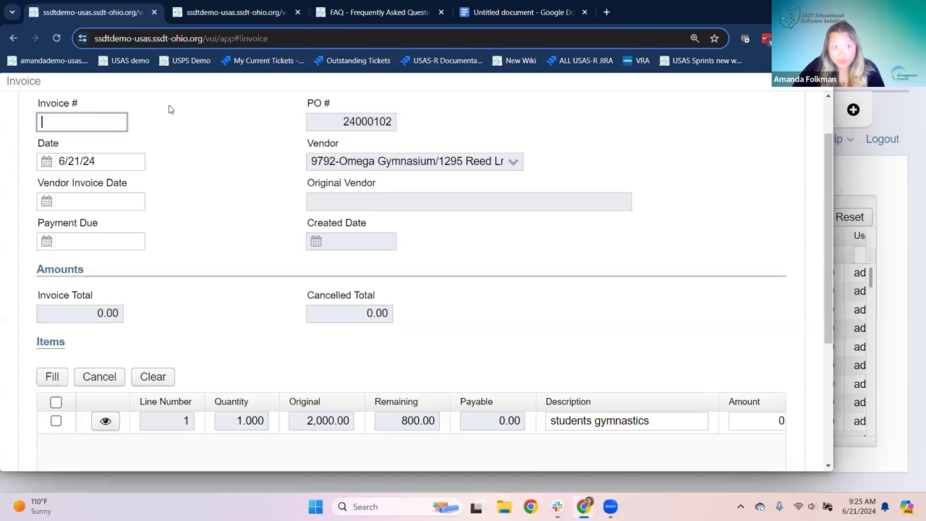
click(107, 165)
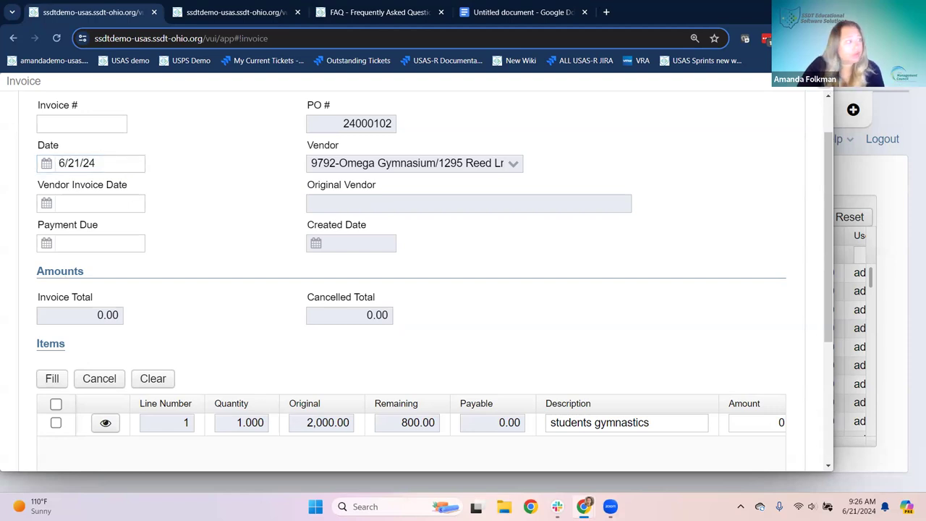
- Discard the unsaved invoice and open the Office supplies purchase order dated 06/20 from the purchase orders list for viewing
key(Escape)
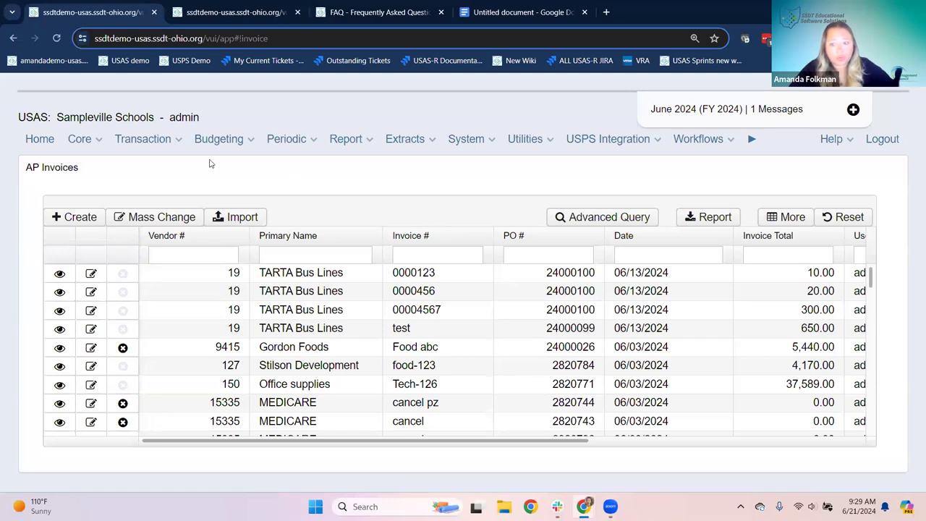
click(135, 144)
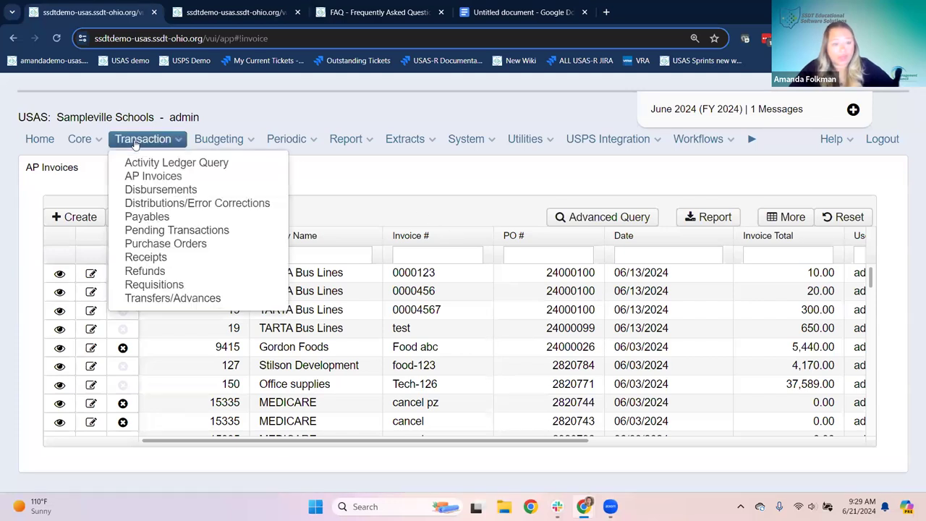
click(174, 244)
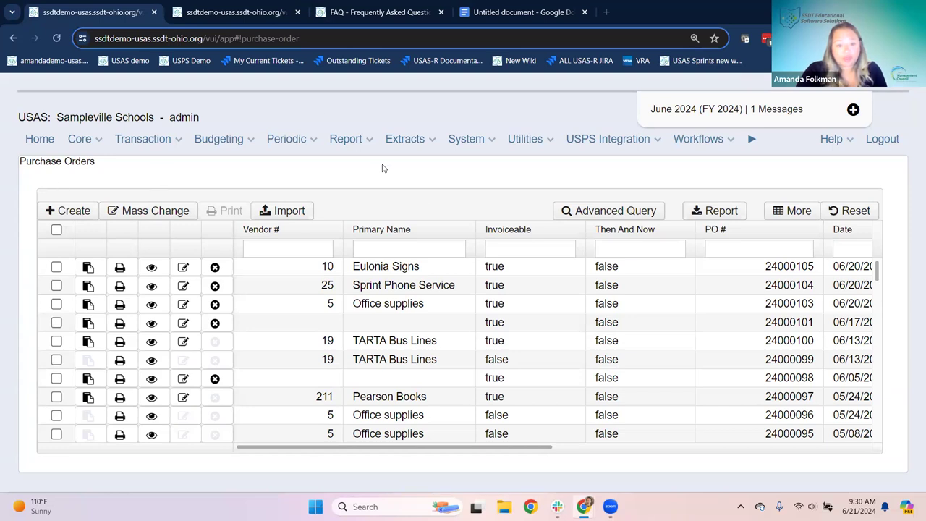
click(152, 305)
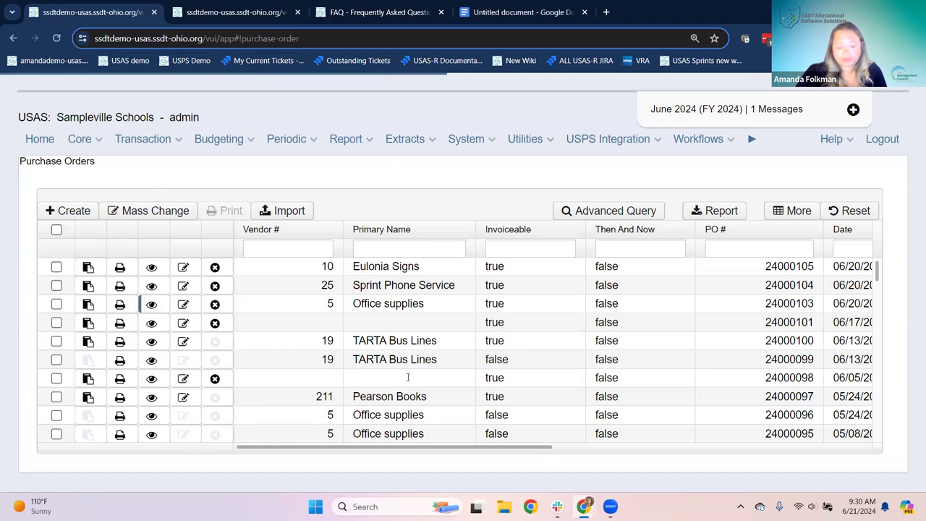
- Examine the purchase order's amounts, item quantities and charges in an enlarged view
scroll(333, 289, down, 3)
scroll(331, 290, down, 2)
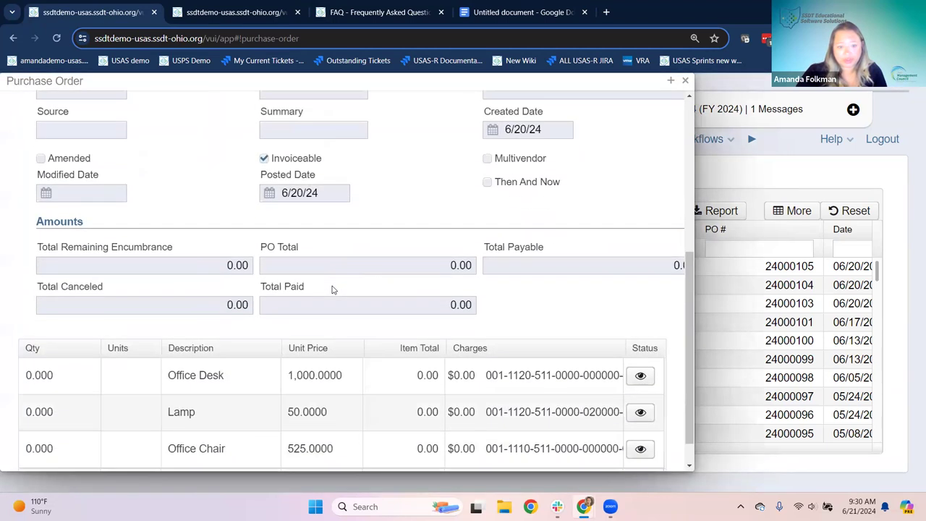
scroll(360, 285, up, 5)
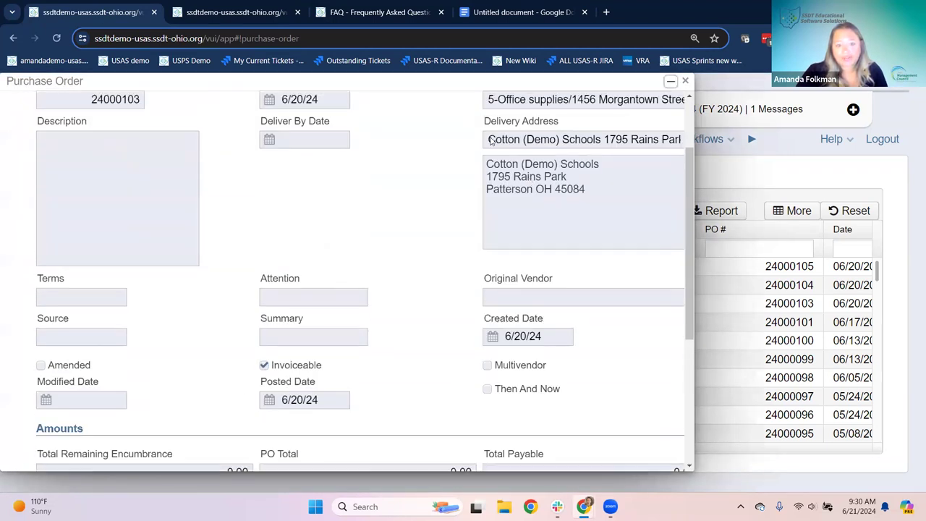
click(671, 83)
scroll(471, 209, down, 3)
scroll(471, 211, down, 2)
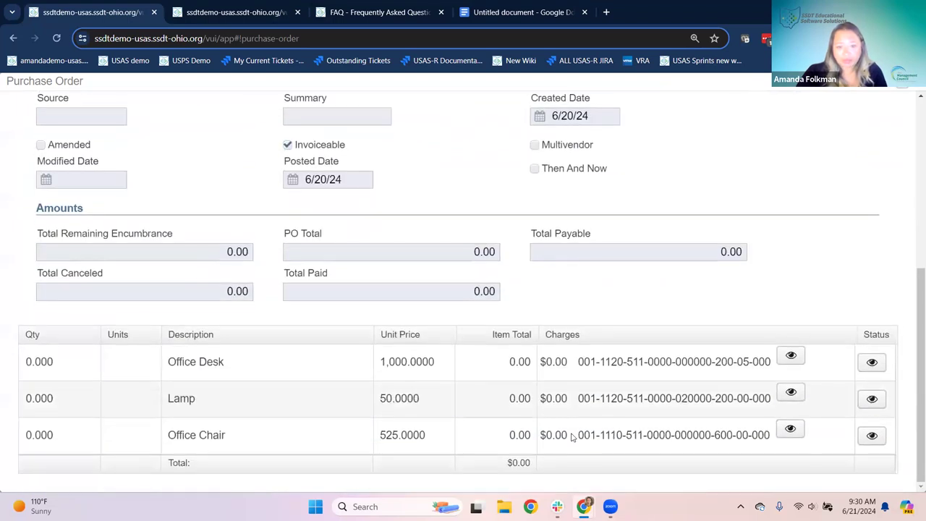
scroll(449, 311, up, 2)
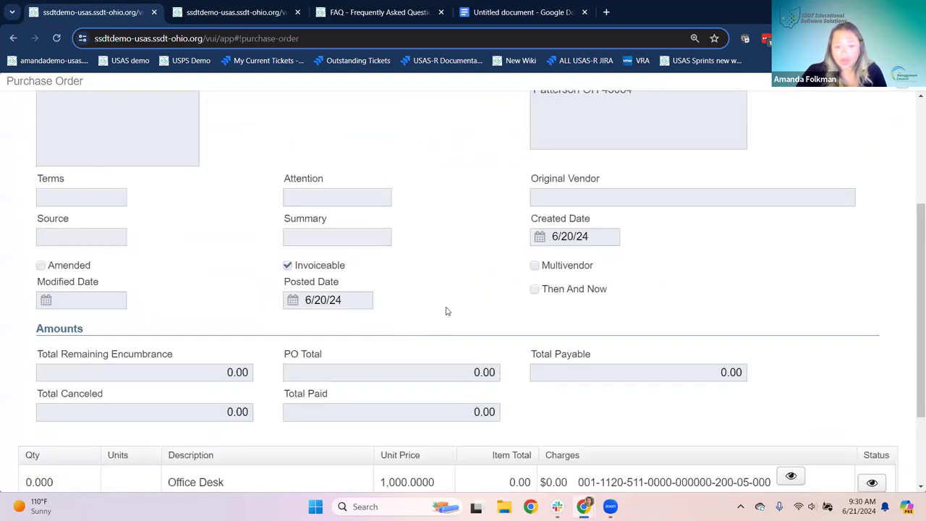
scroll(443, 297, down, 2)
scroll(95, 194, up, 5)
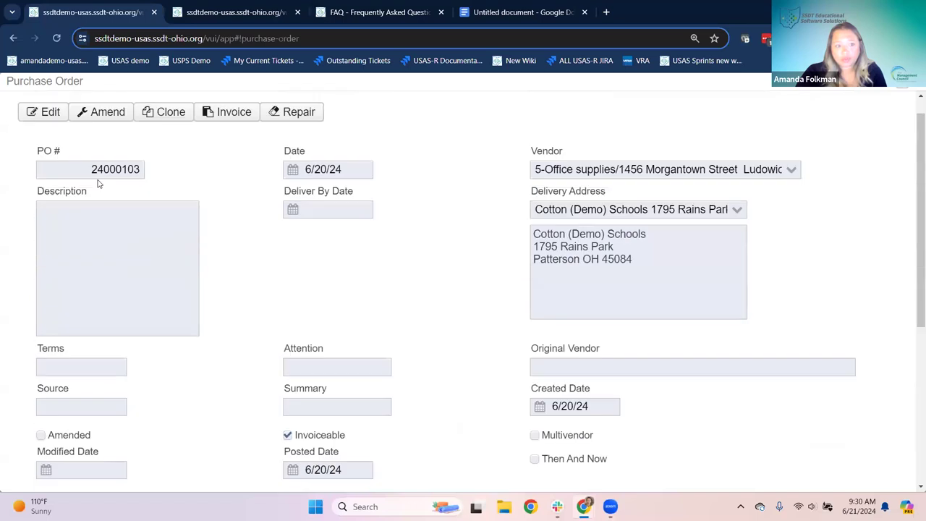
- Edit the purchase order to set the Office Desk, Lamp and Office Chair quantities to 1 each, and save it
click(46, 123)
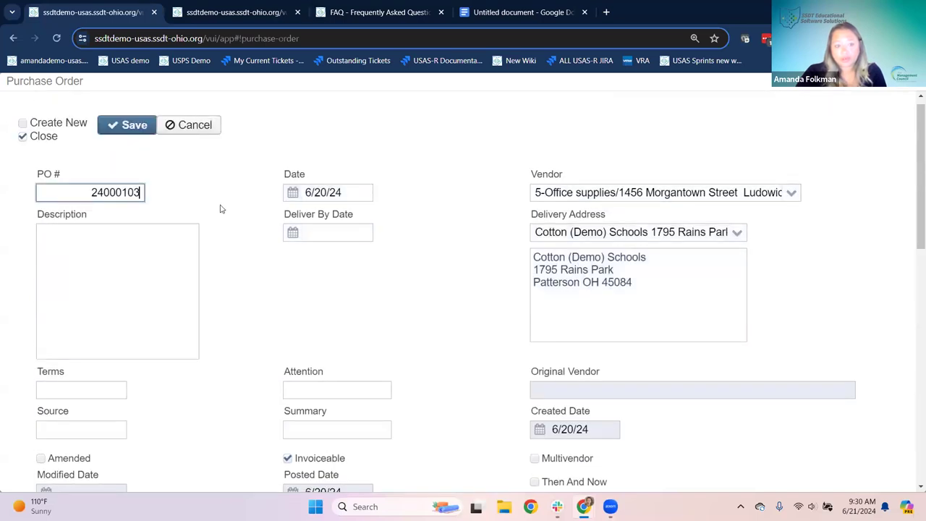
scroll(178, 222, down, 8)
click(226, 126)
key(shift+Right)
text(1)
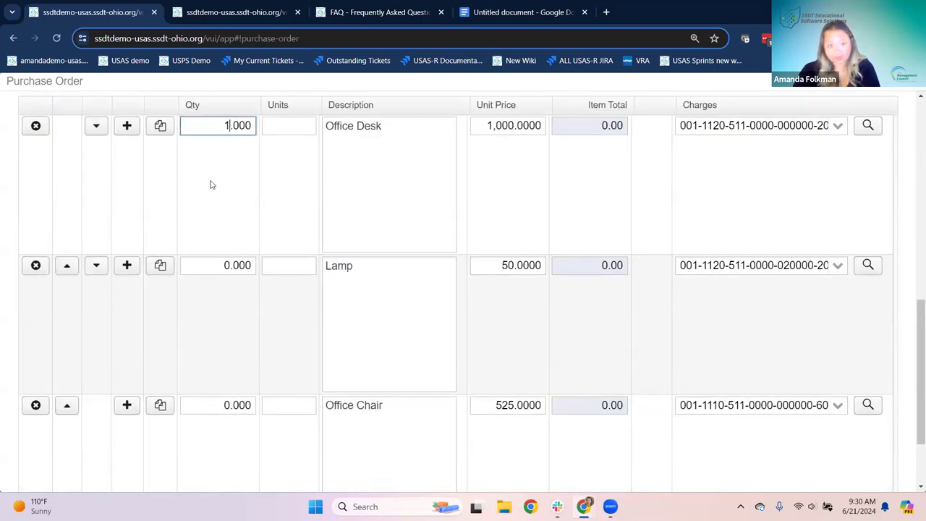
click(226, 265)
key(shift+Right)
text(1)
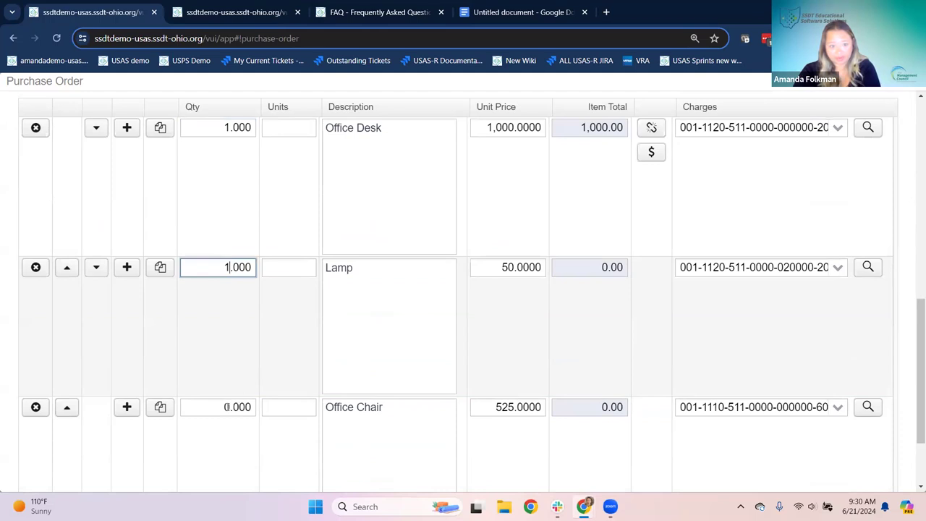
click(226, 407)
key(shift+Right)
text(1)
scroll(432, 372, up, 10)
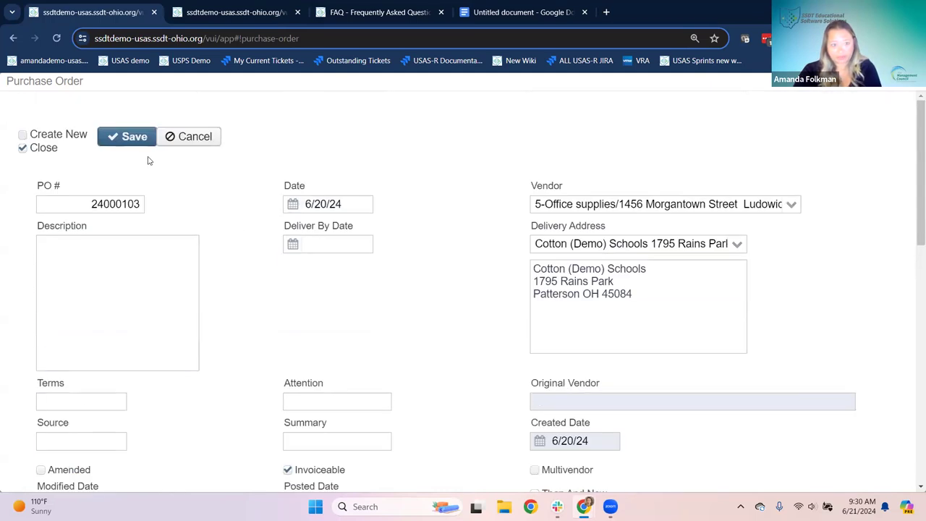
click(132, 143)
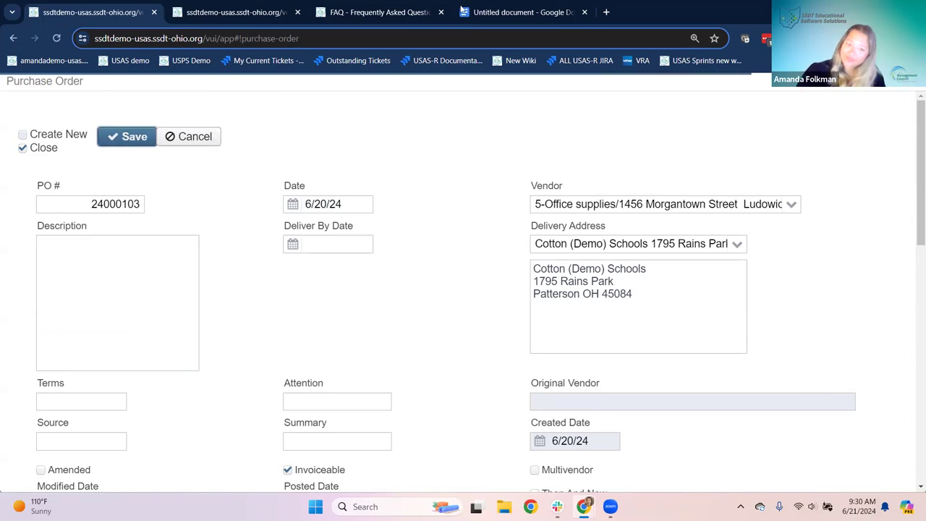
- Examine the saved purchase order's total, remaining encumbrance and item charges
scroll(161, 227, down, 6)
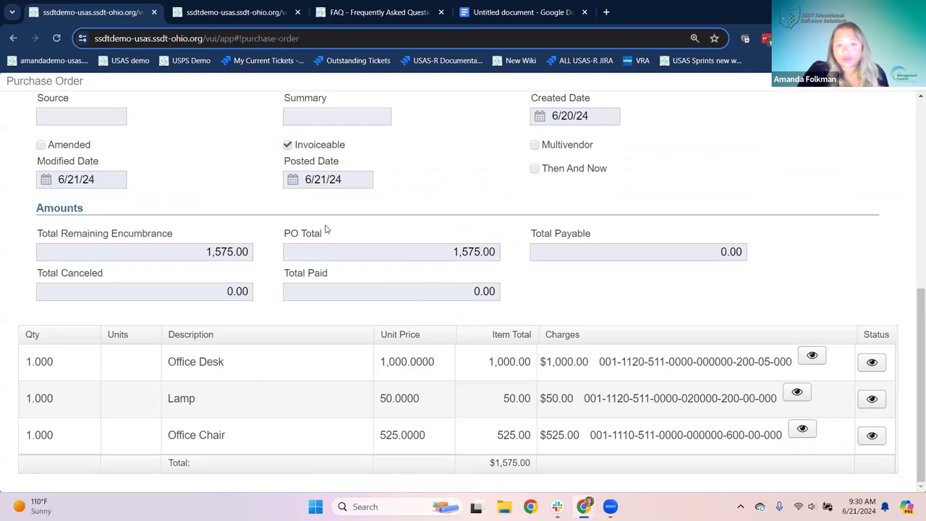
drag(321, 234, 291, 234)
drag(453, 253, 502, 253)
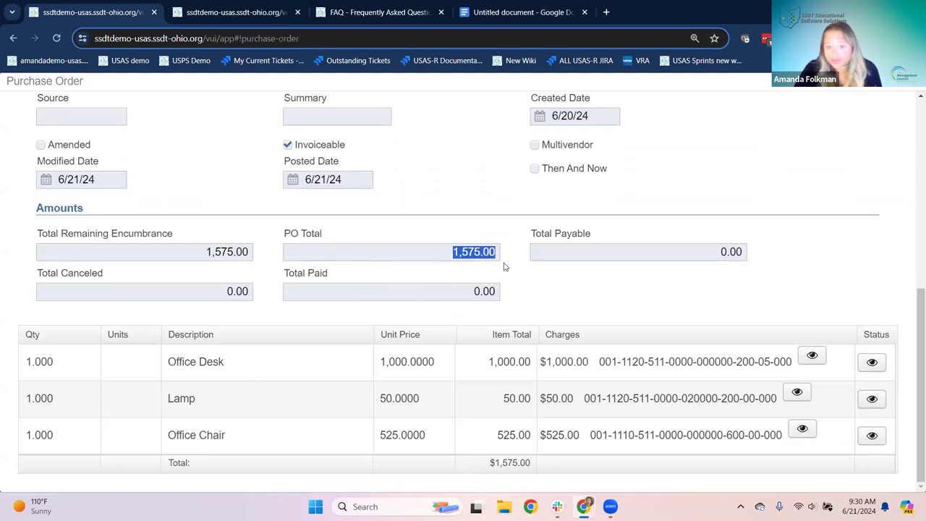
click(138, 226)
drag(209, 249, 272, 258)
click(242, 258)
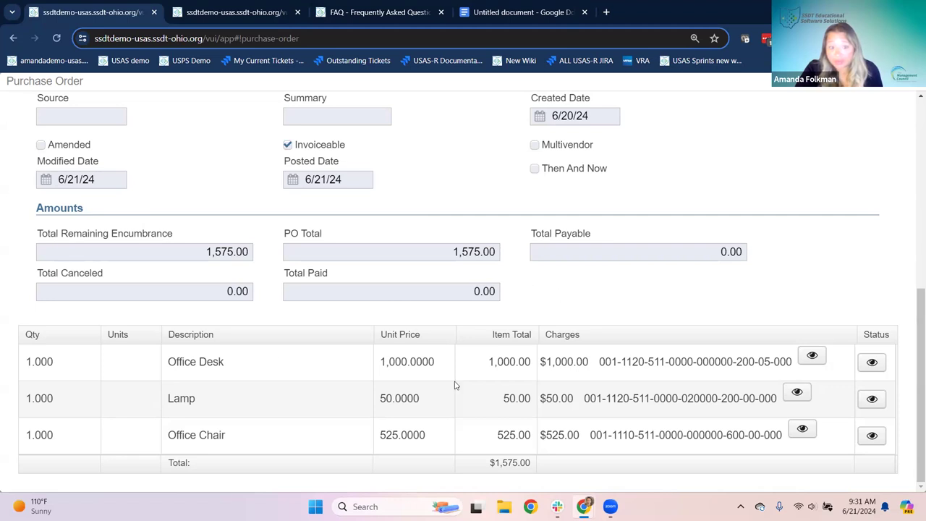
scroll(405, 263, up, 4)
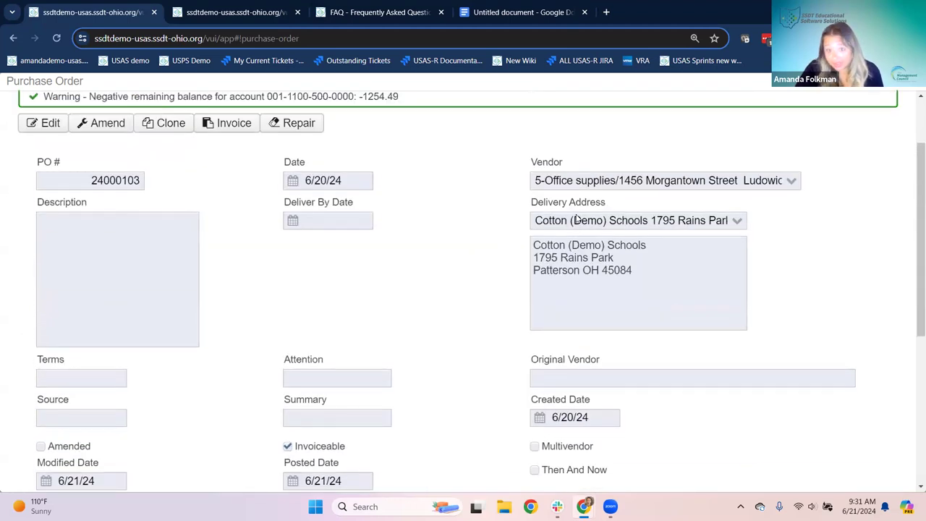
scroll(443, 340, down, 4)
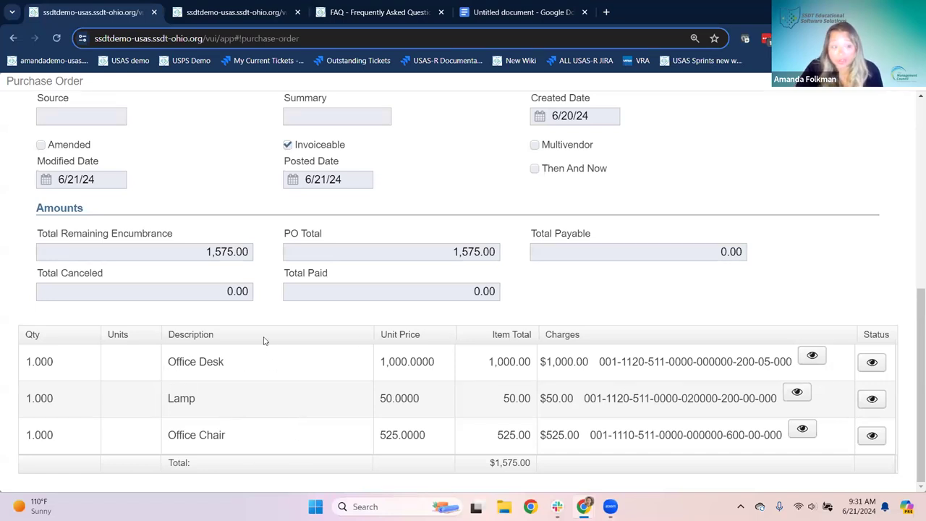
- Start an invoice for this purchase order and check its item lines, leaving all of them unselected
scroll(264, 340, up, 5)
click(226, 185)
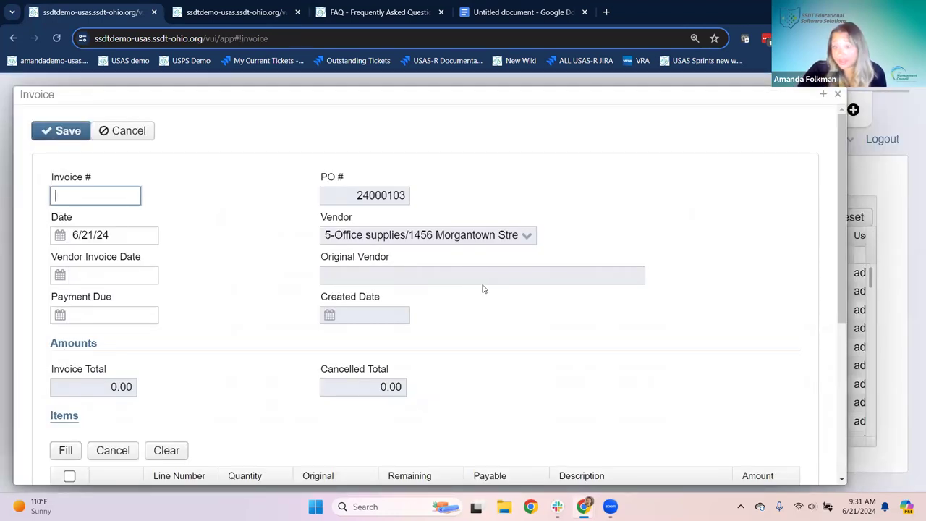
scroll(484, 290, down, 3)
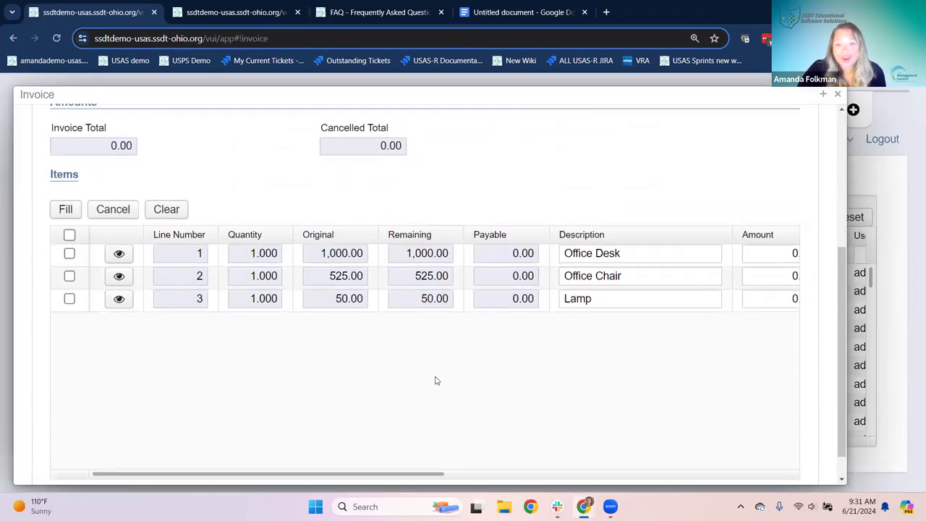
click(69, 253)
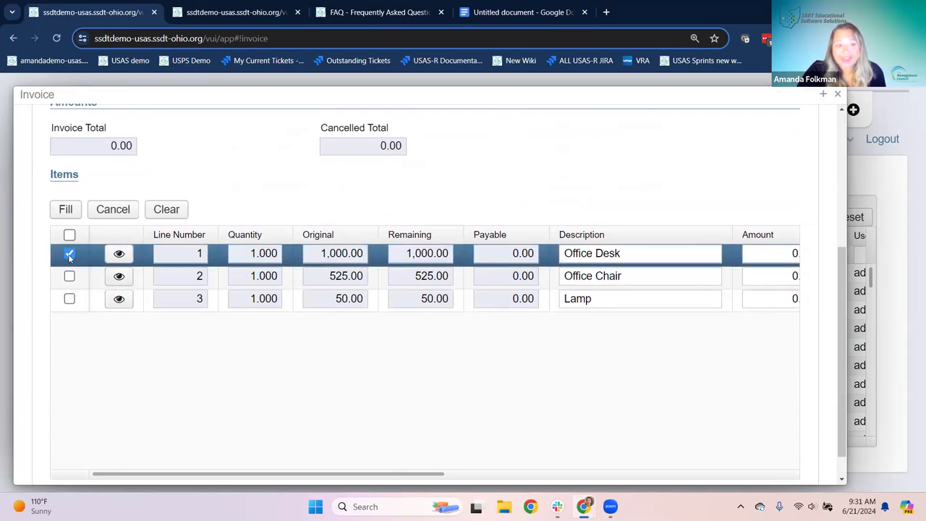
click(69, 256)
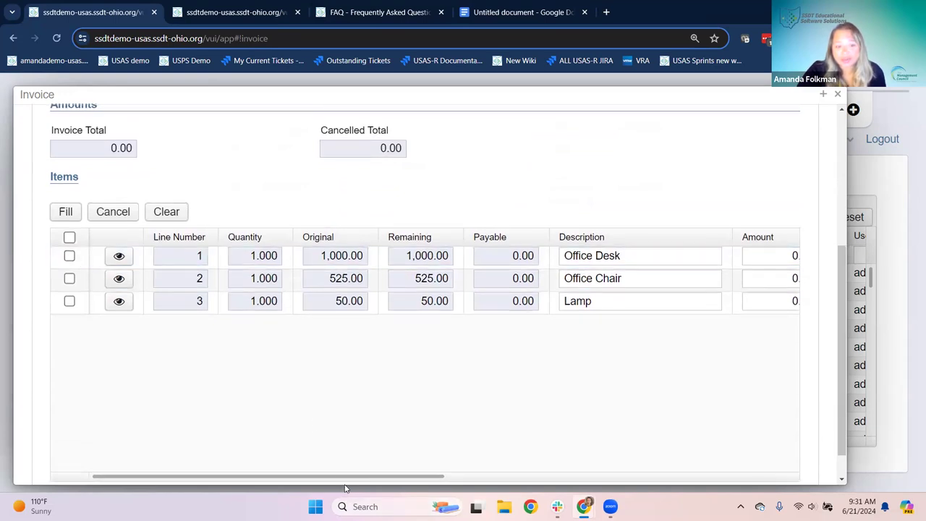
- Set the Office Desk line's invoice amount to 1,100.00 and its item status to Full
drag(372, 478, 438, 490)
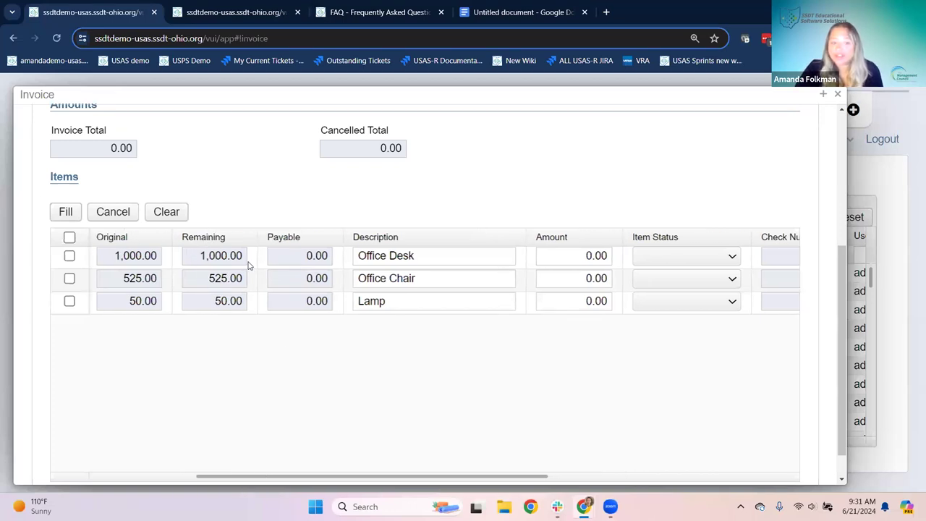
click(571, 259)
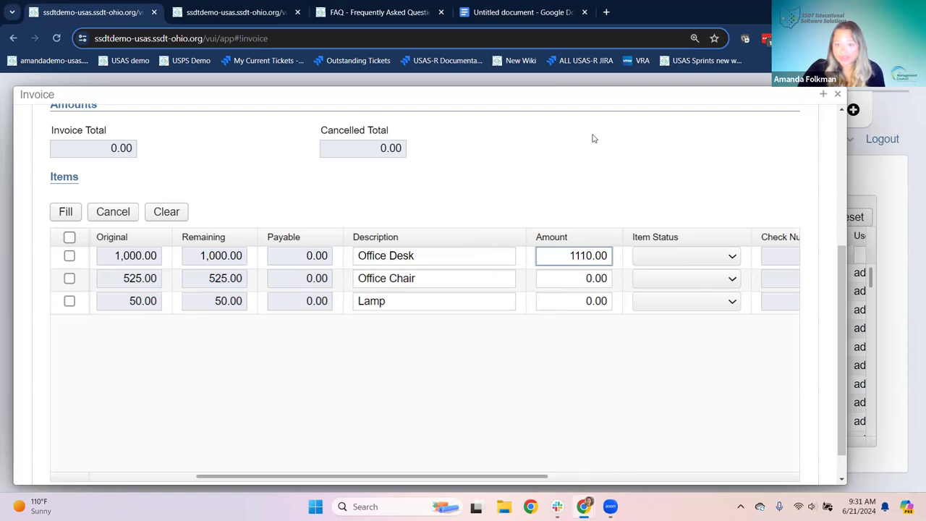
text(110)
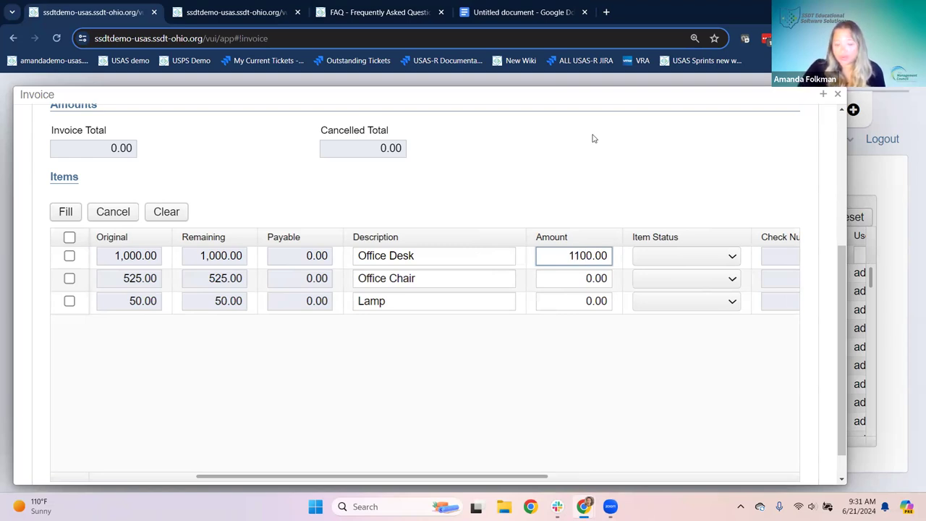
click(593, 213)
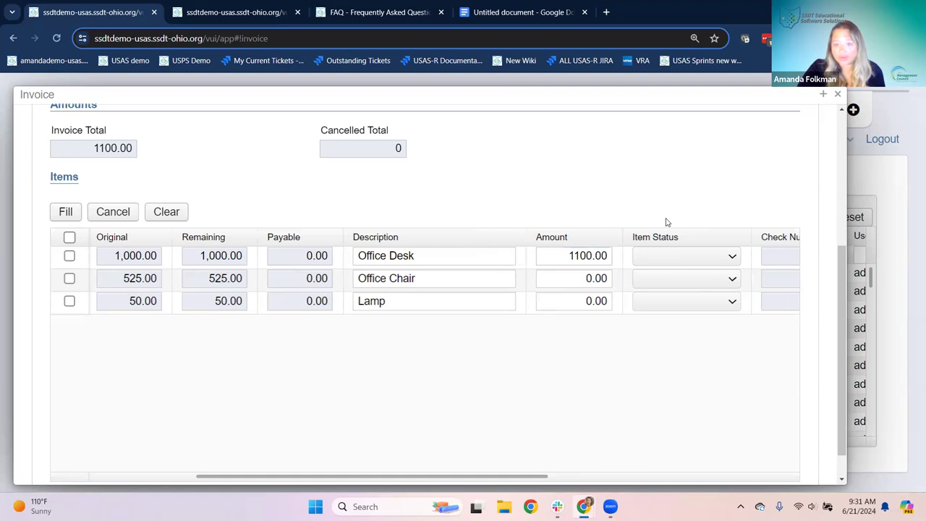
click(677, 261)
click(649, 300)
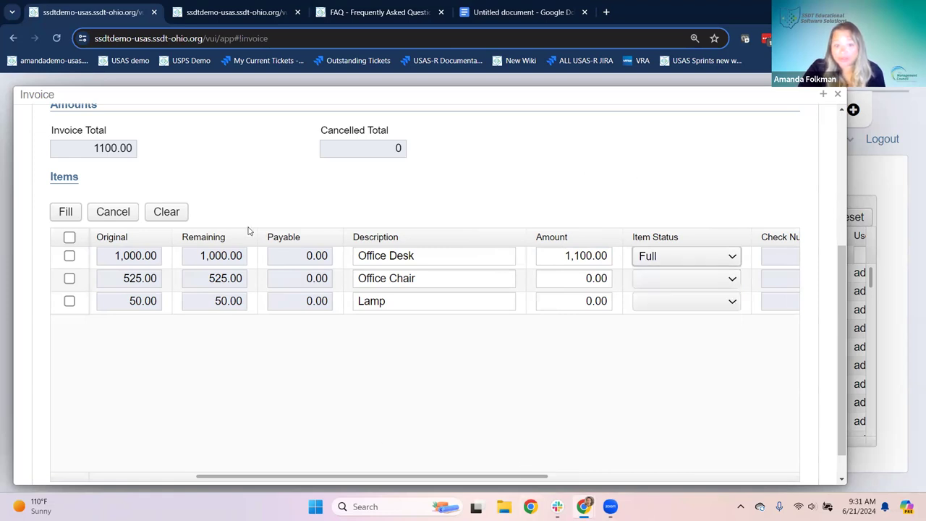
- Enter ASF104 as the invoice number, save the invoice, dismiss the messages and close it
scroll(217, 210, up, 5)
click(97, 194)
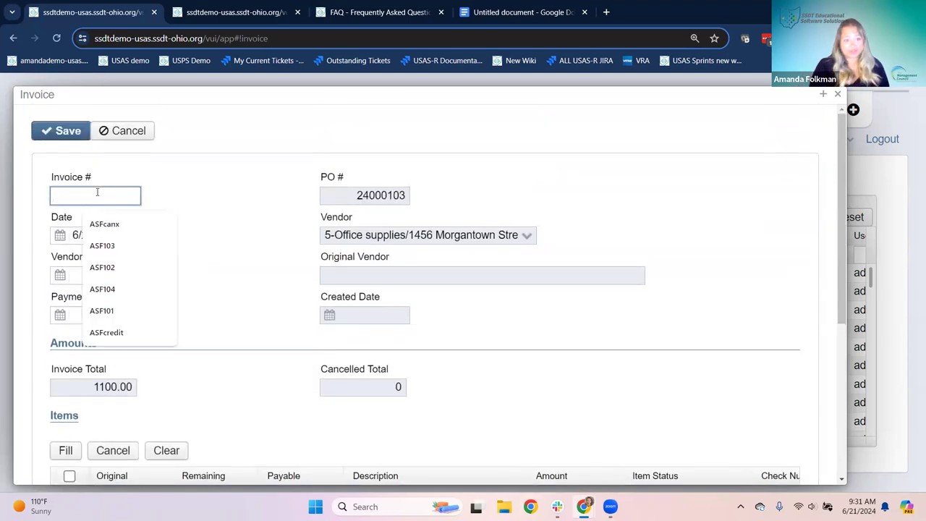
click(123, 290)
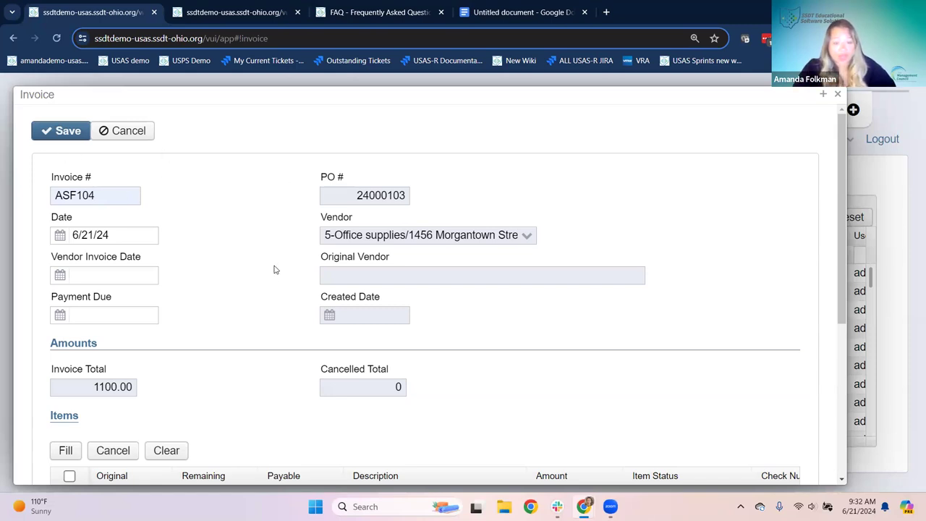
scroll(412, 385, down, 2)
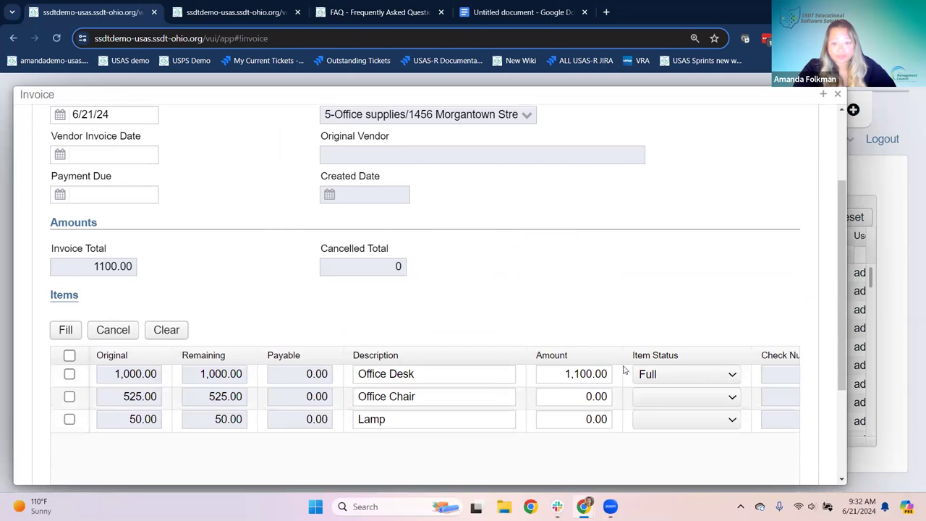
scroll(217, 272, up, 2)
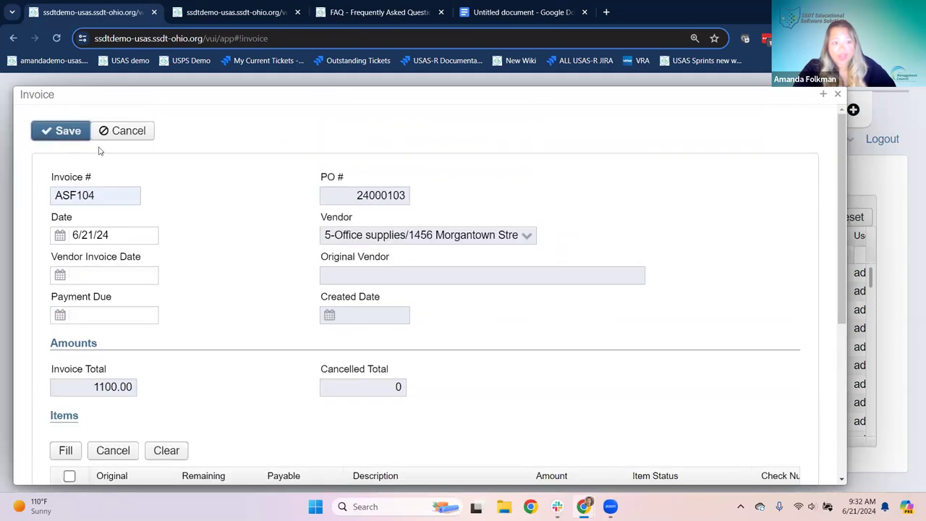
key(ctrl+s)
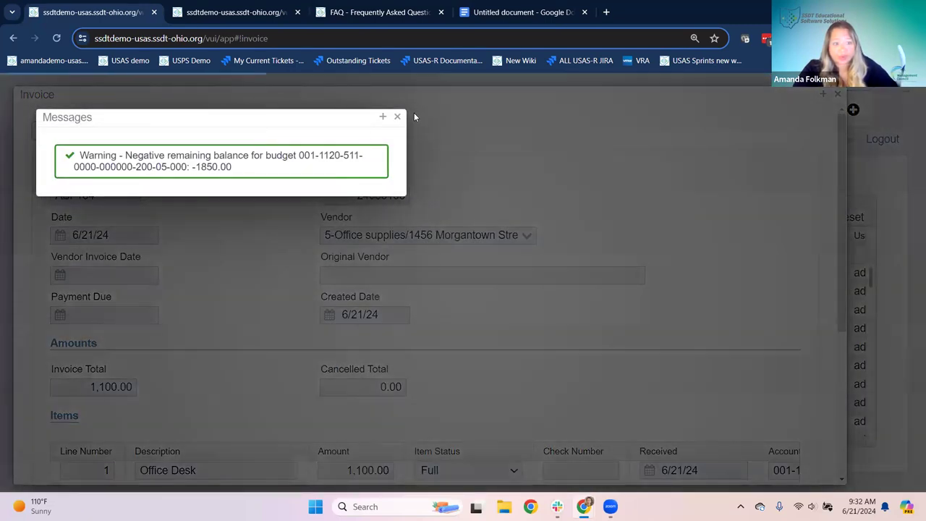
click(399, 118)
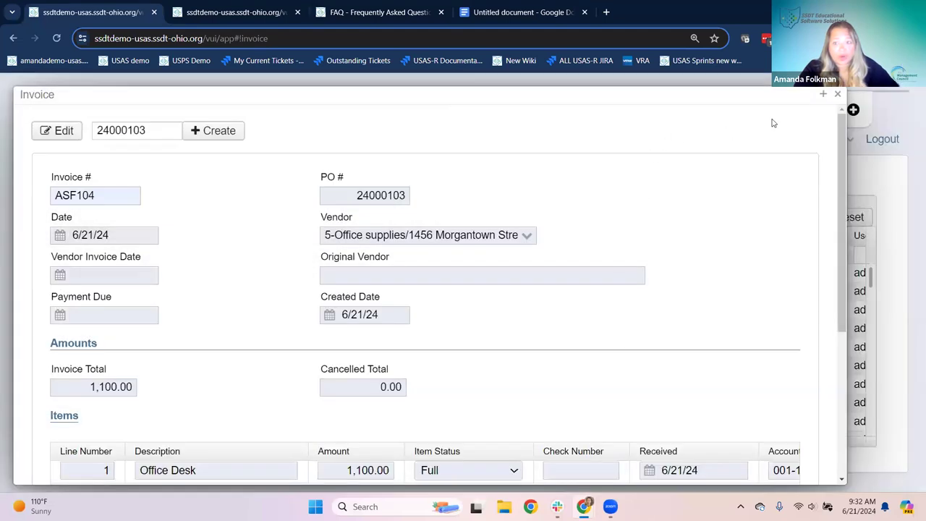
drag(663, 122, 543, 141)
click(716, 115)
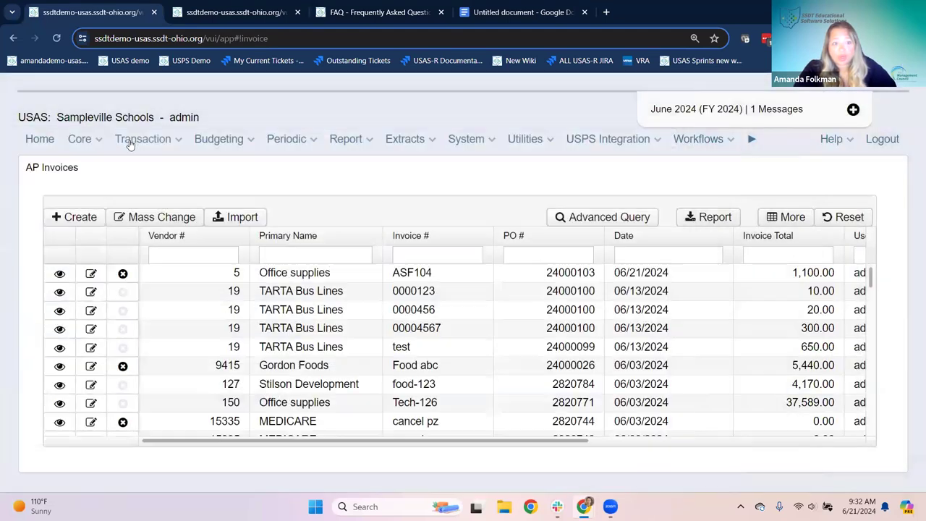
- Check the payables by vendor, and examine the amounts and items on the June 20 Office supplies purchase order
click(138, 143)
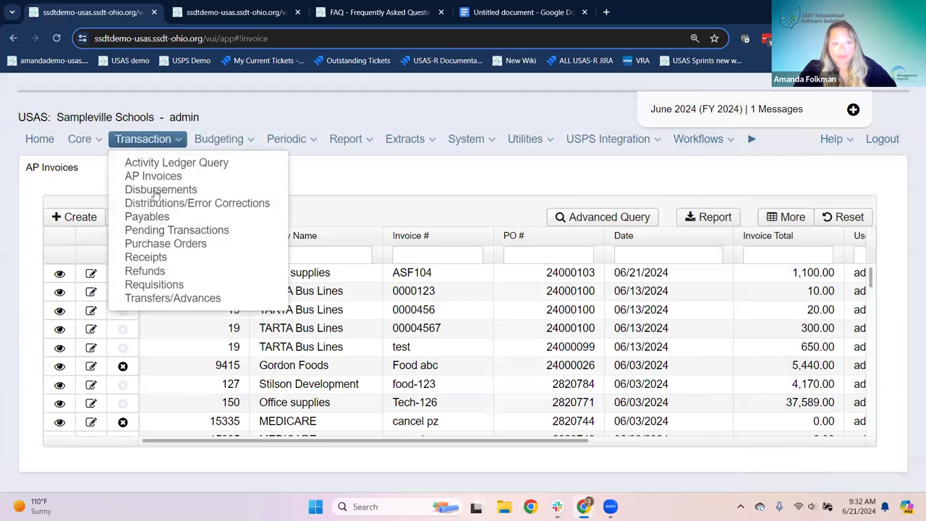
click(164, 223)
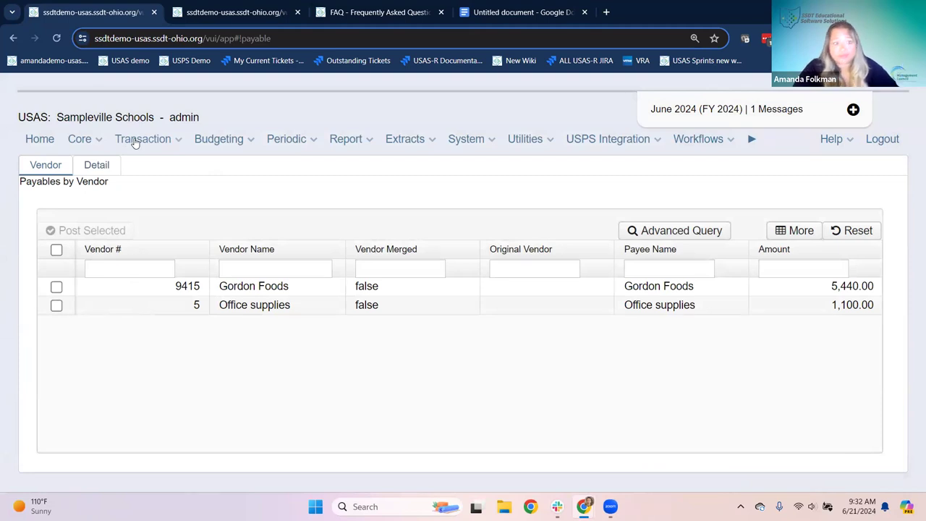
click(134, 142)
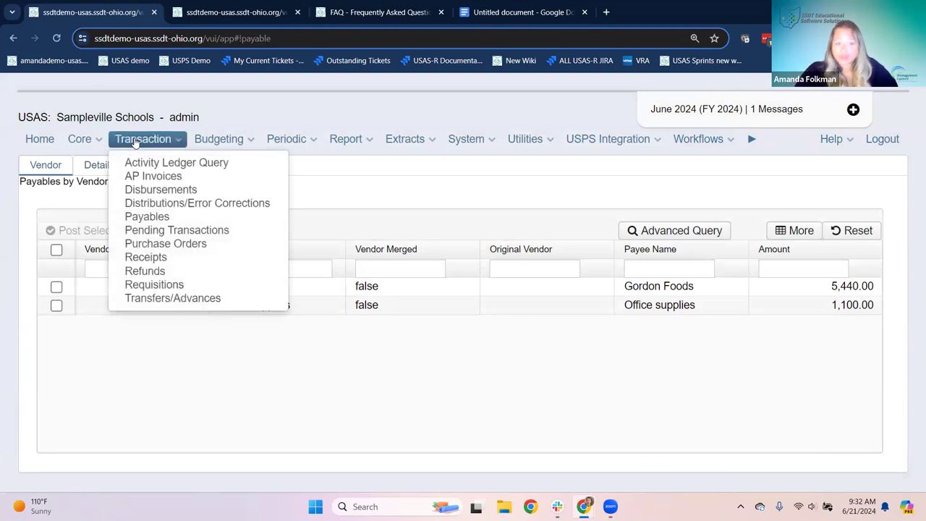
click(166, 246)
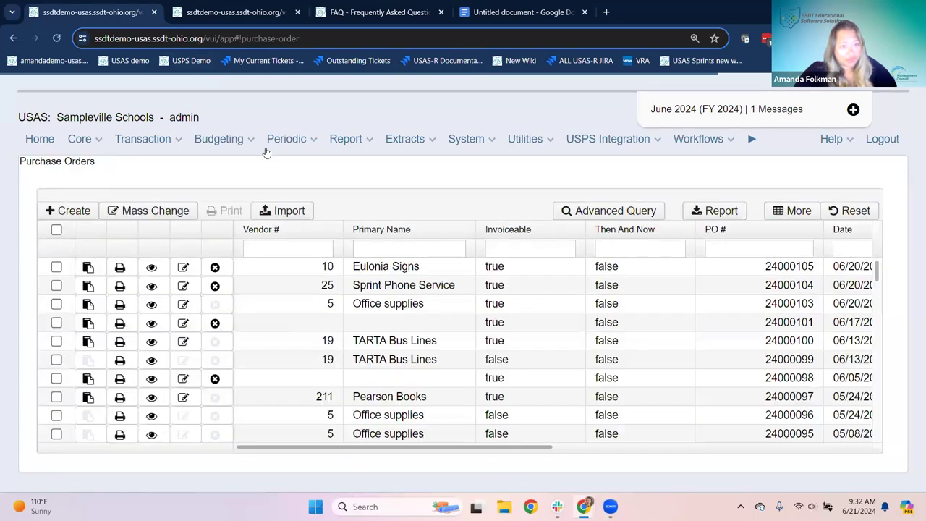
click(153, 306)
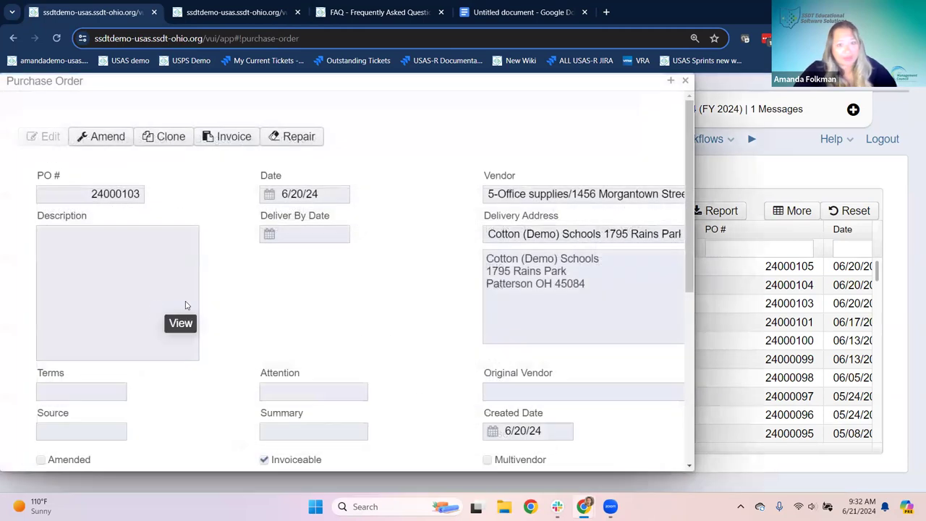
click(670, 81)
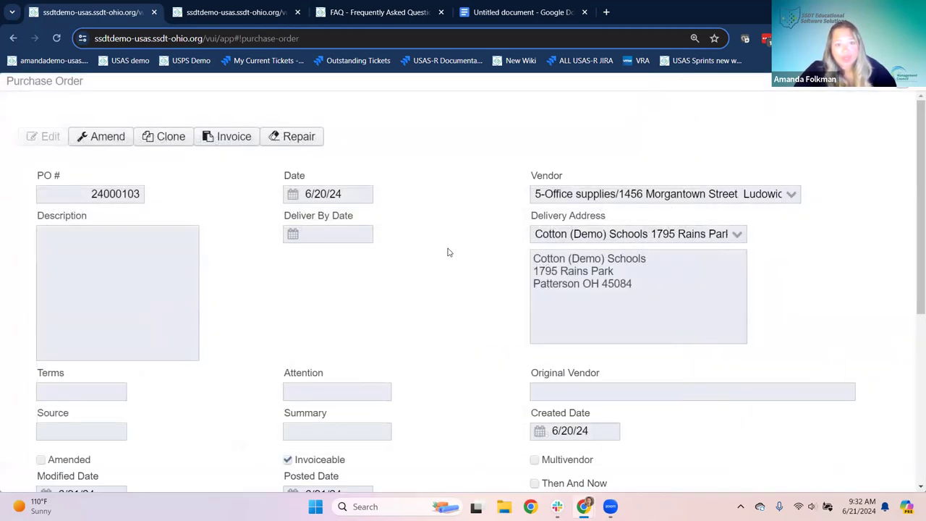
scroll(447, 253, down, 3)
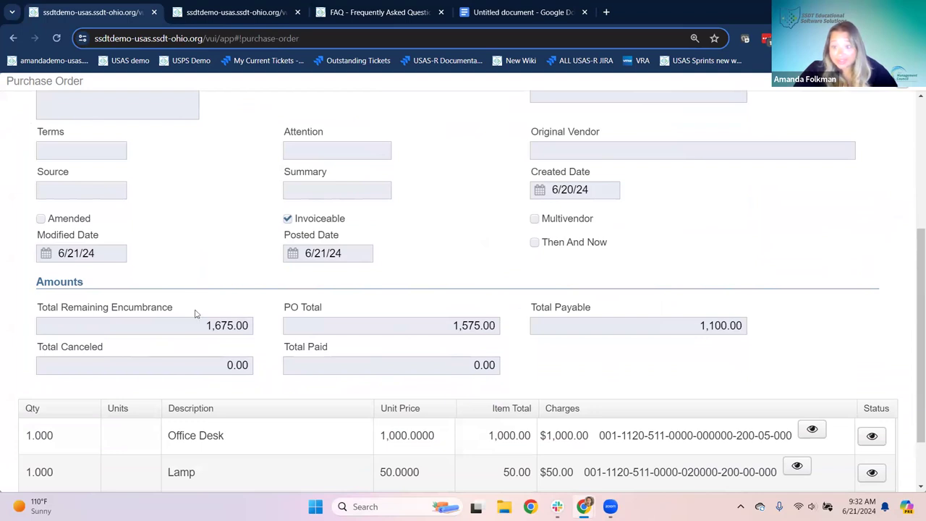
scroll(647, 406, up, 1)
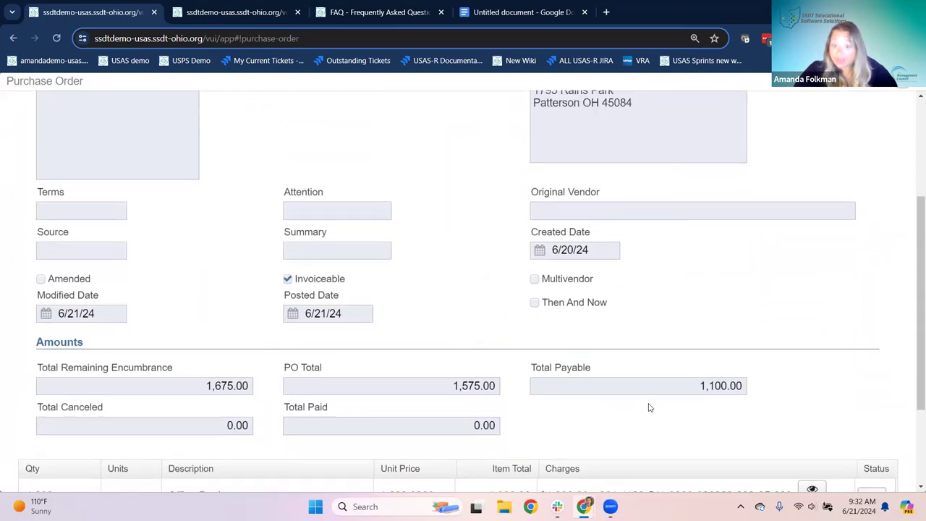
scroll(614, 325, up, 2)
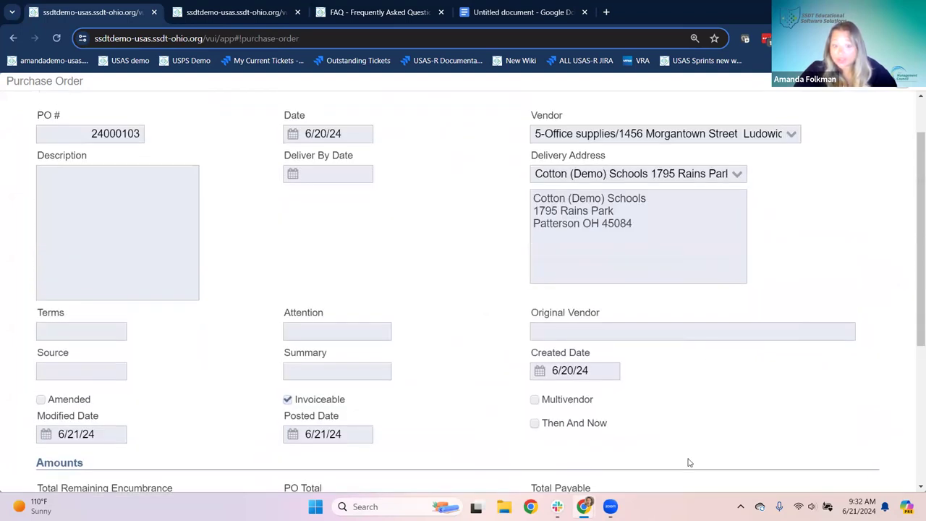
scroll(698, 330, down, 3)
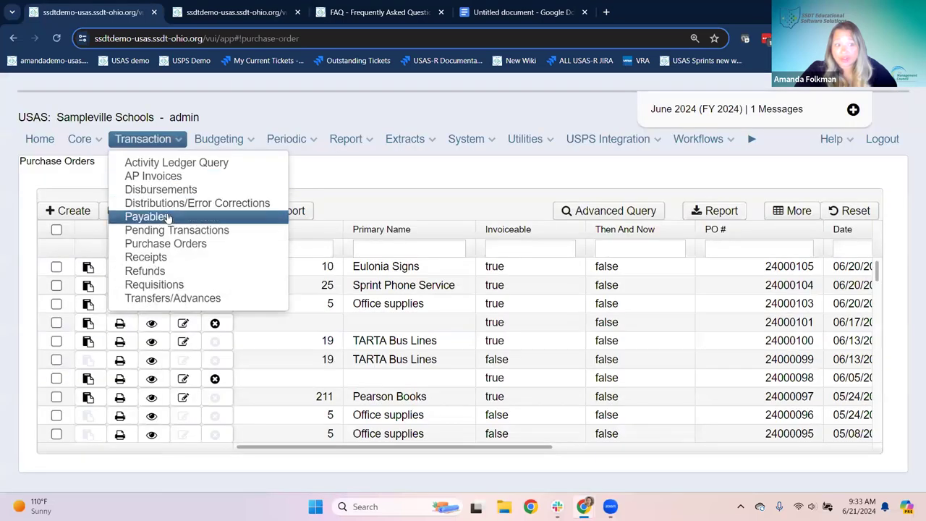
- Post the Office supplies payable as a disbursement dated 6/21/24, grouped by vendor, and close the post results
click(166, 219)
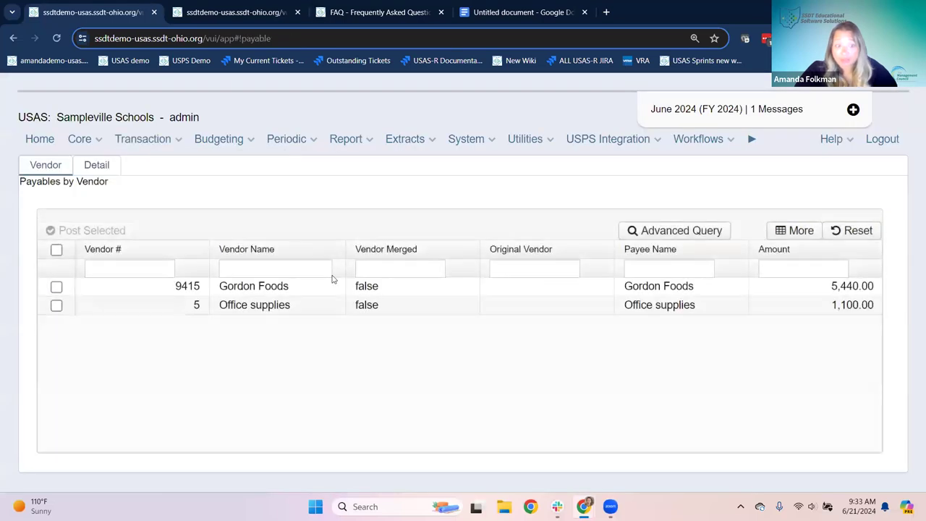
click(56, 305)
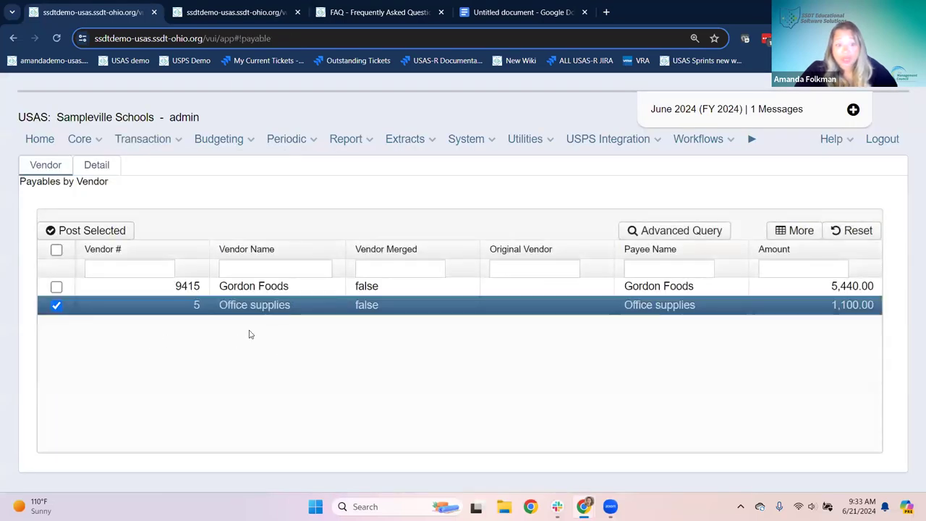
click(87, 230)
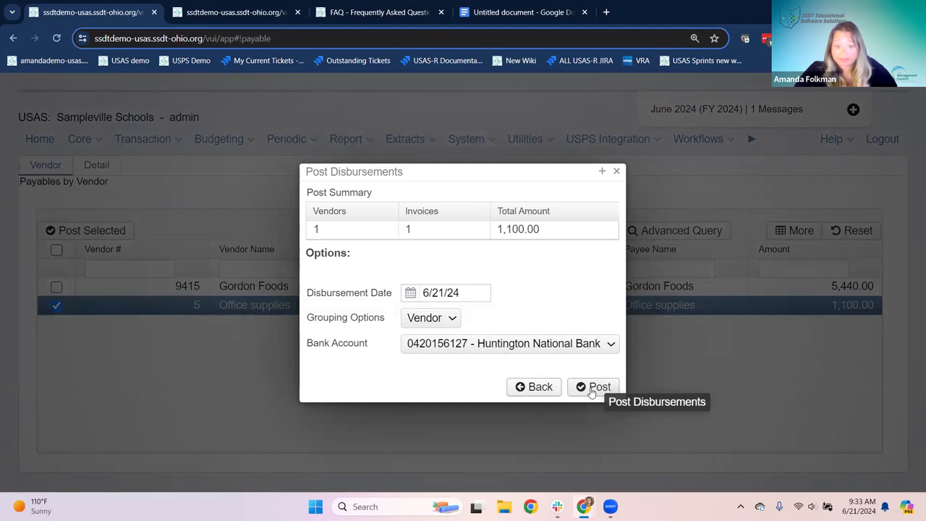
click(592, 388)
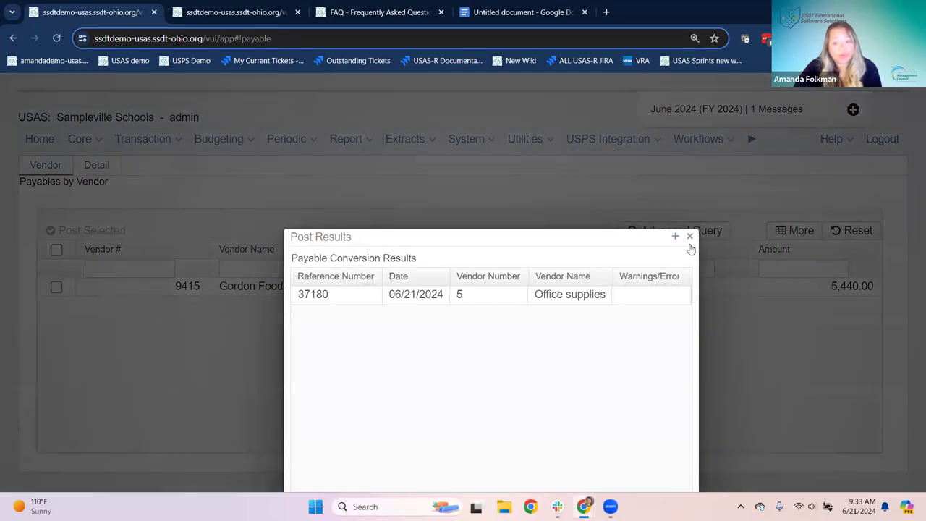
click(689, 237)
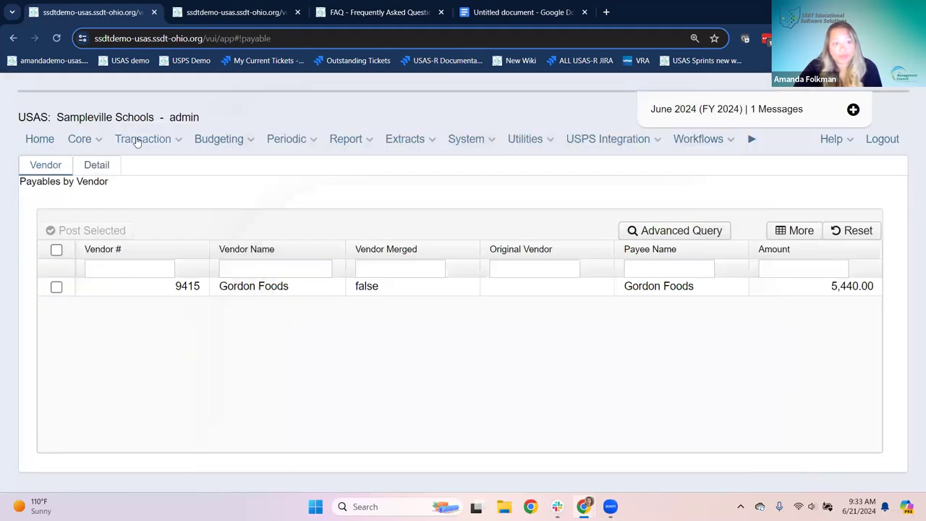
- Reopen the June 20 Office supplies purchase order and examine its remaining encumbrance, payable and paid amounts
click(139, 141)
click(174, 244)
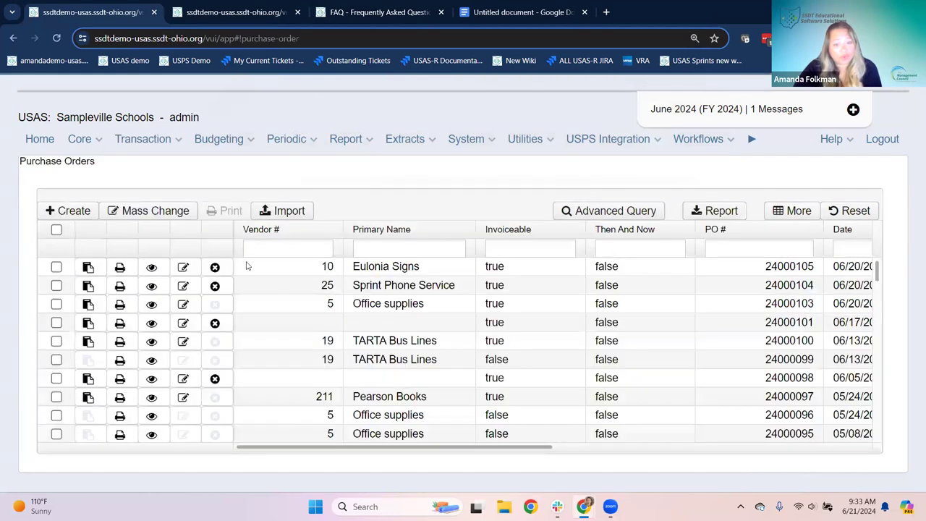
click(152, 304)
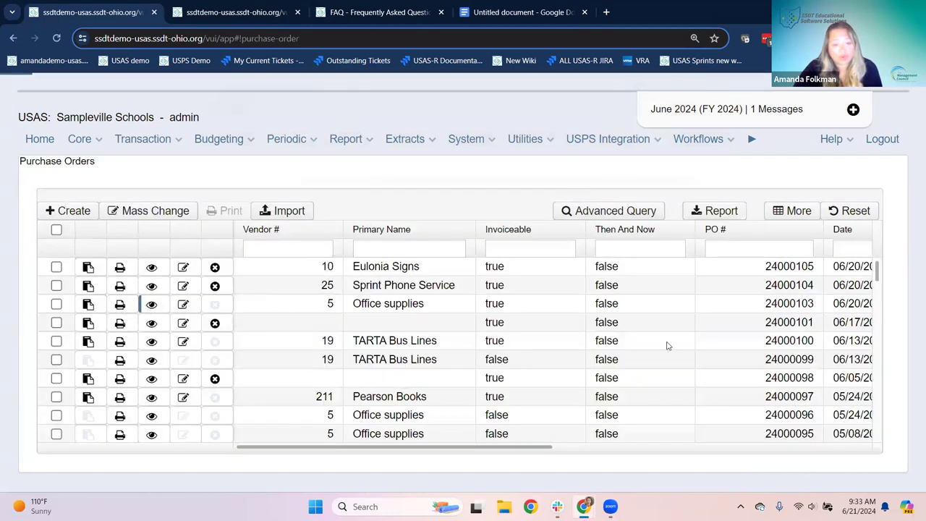
scroll(474, 305, down, 4)
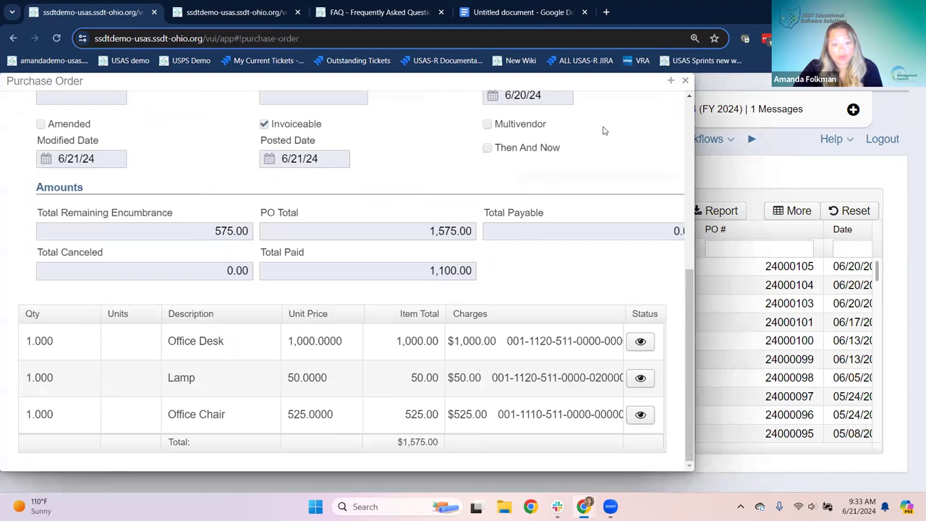
click(671, 80)
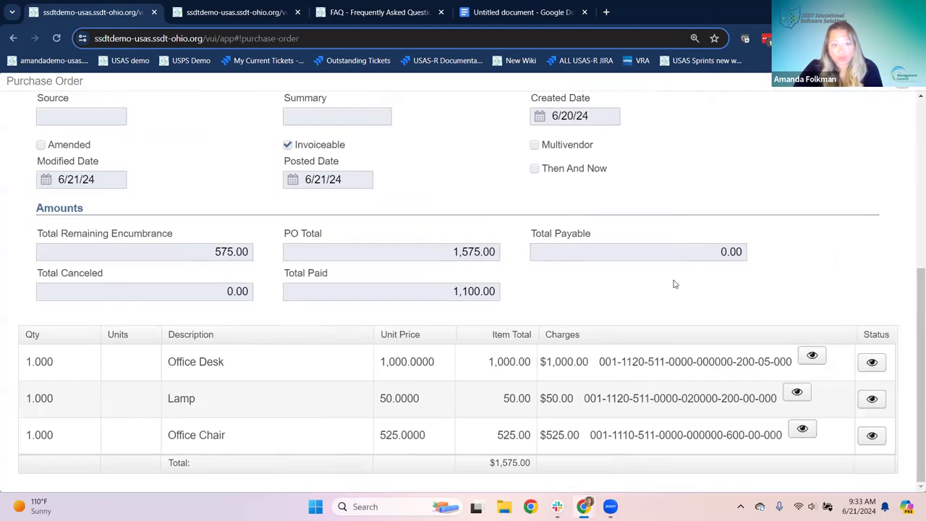
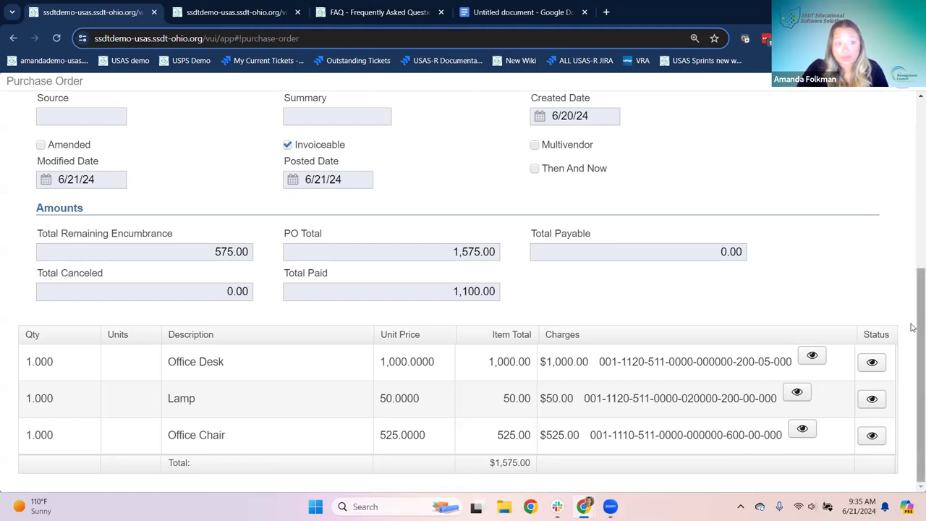
scroll(548, 301, up, 1)
scroll(548, 300, up, 4)
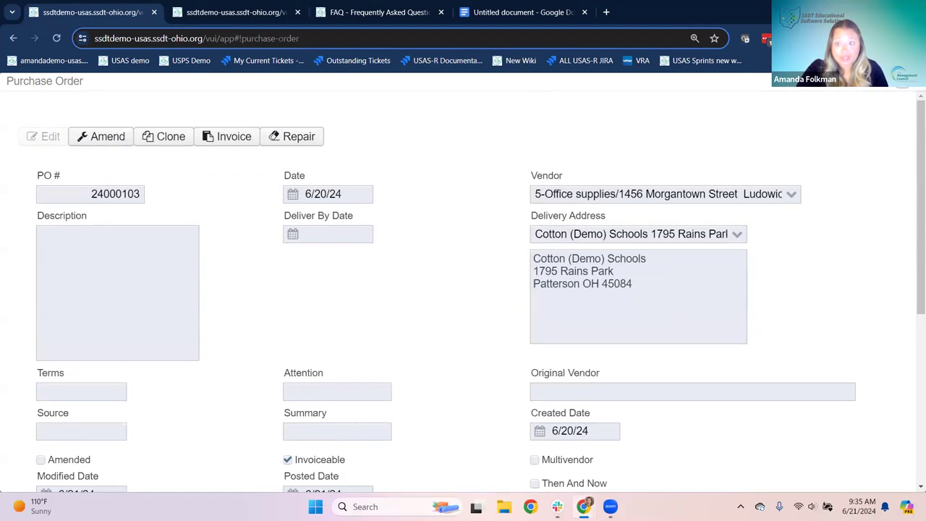
- View the Sprint Phone Service purchase order's amounts and Phone bills items, and open the order for editing
key(alt+Left)
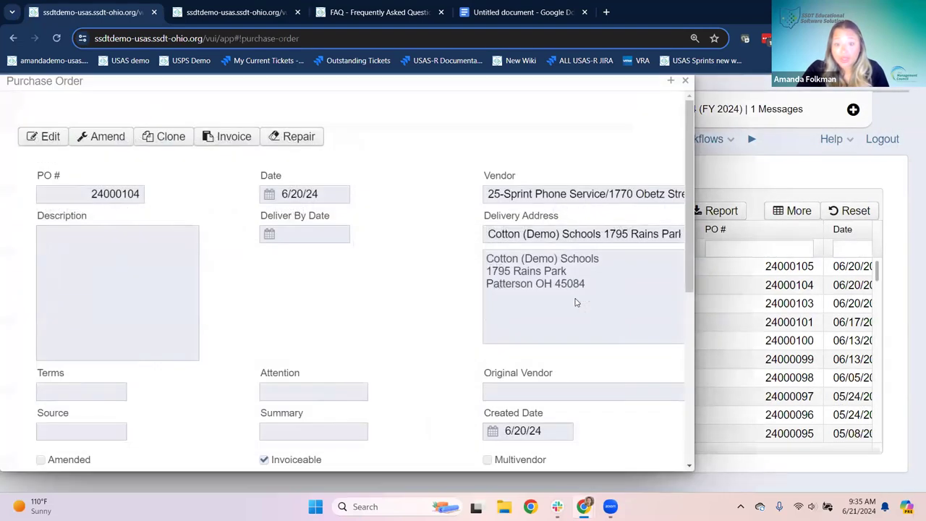
click(670, 83)
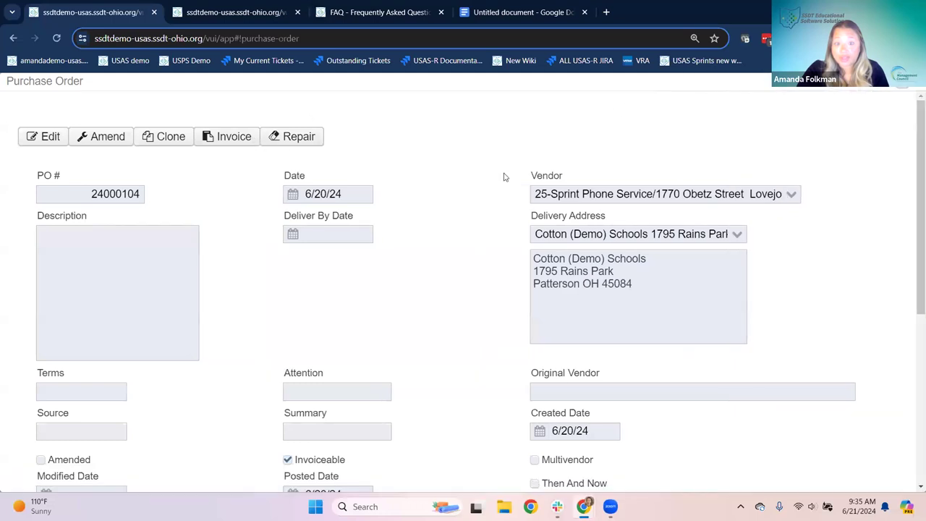
scroll(487, 291, down, 1)
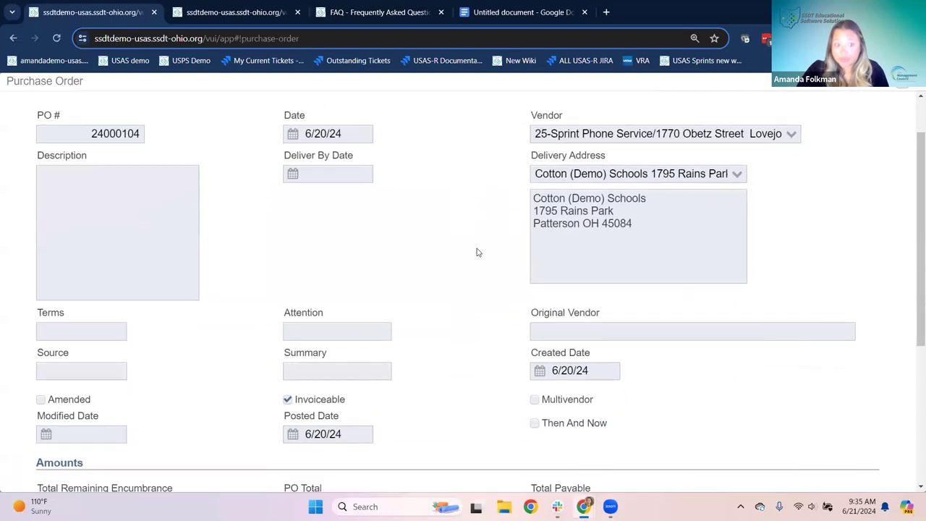
scroll(478, 252, down, 4)
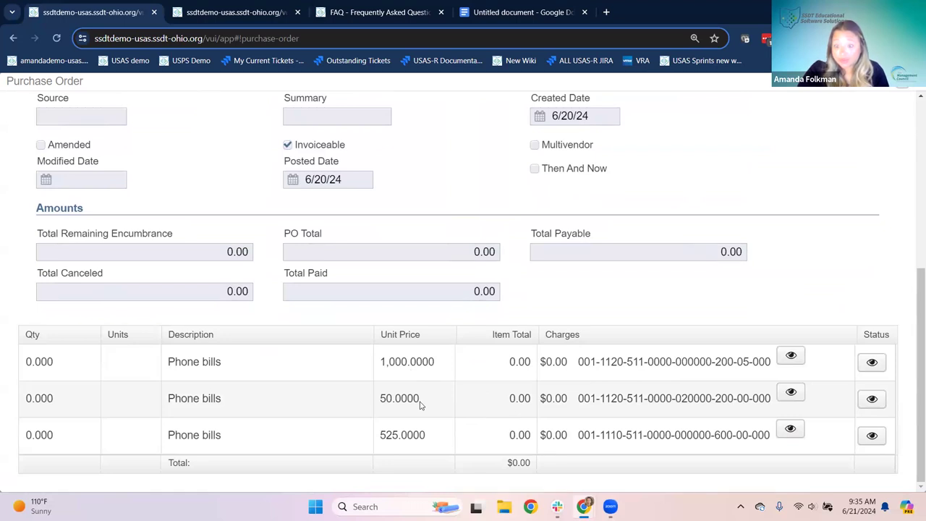
scroll(153, 201, up, 2)
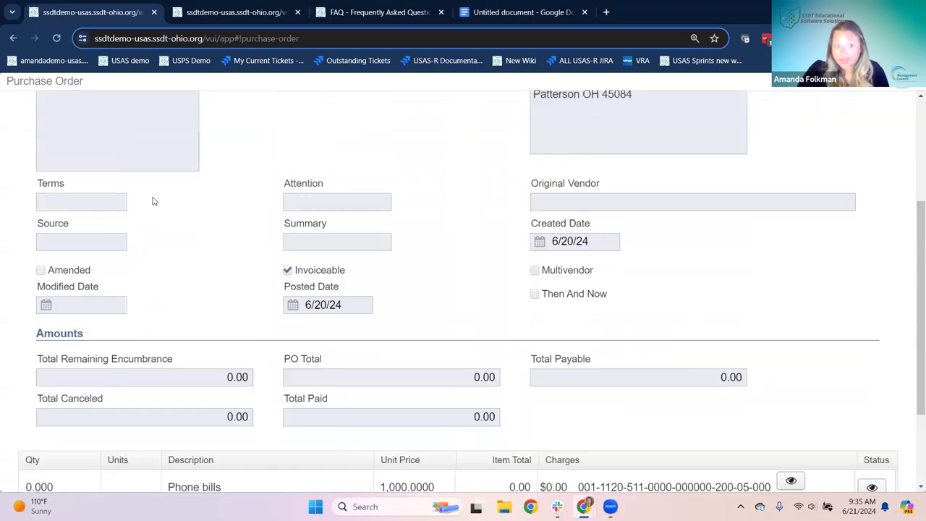
scroll(152, 201, up, 3)
click(40, 139)
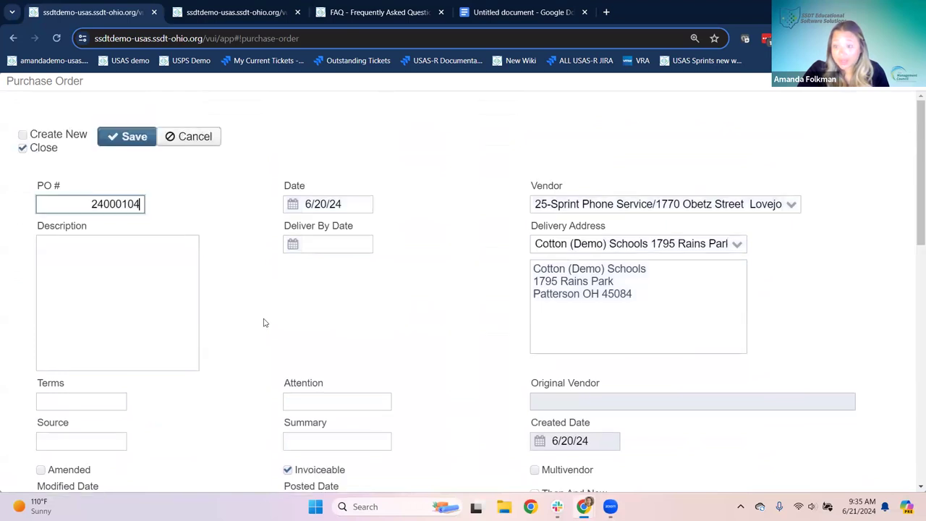
- Set the quantity of all three Phone bills items to 1 and save the purchase order
scroll(264, 323, down, 6)
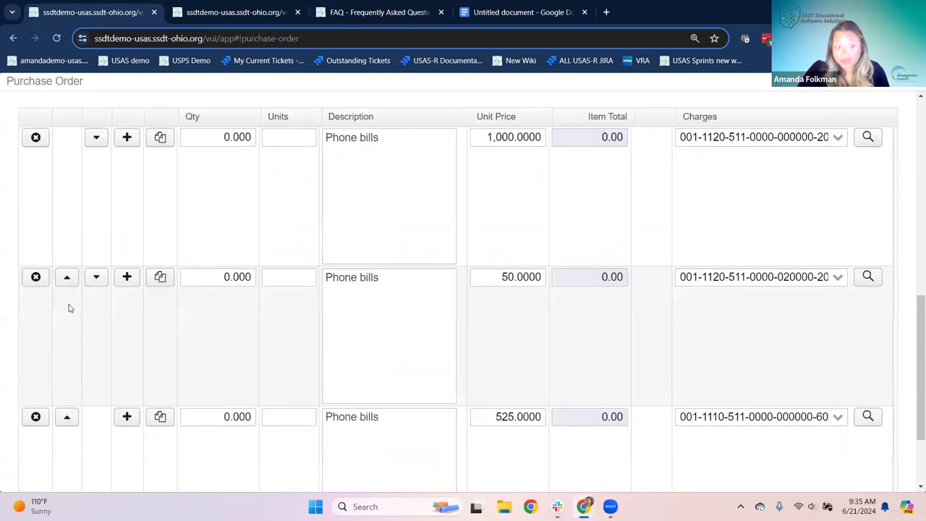
double_click(227, 137)
text(1)
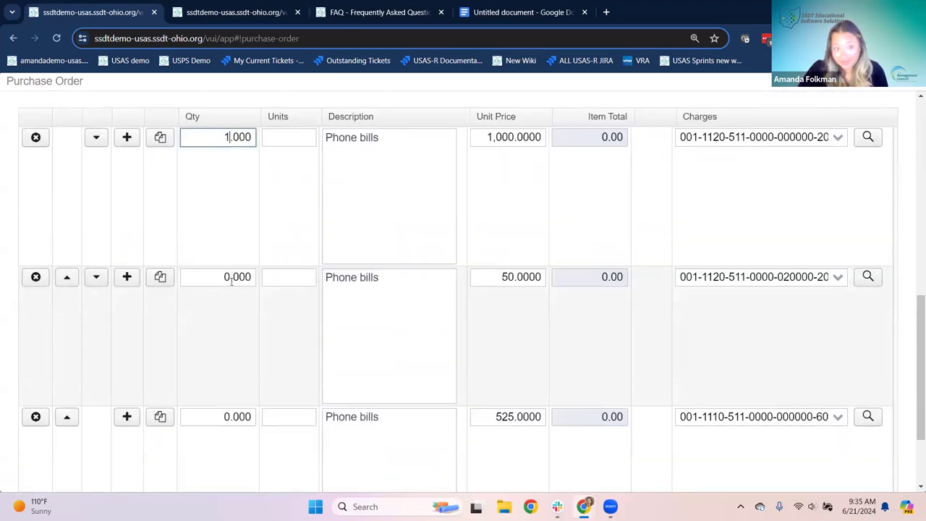
double_click(227, 277)
text(1)
double_click(227, 417)
text(1)
scroll(238, 345, up, 6)
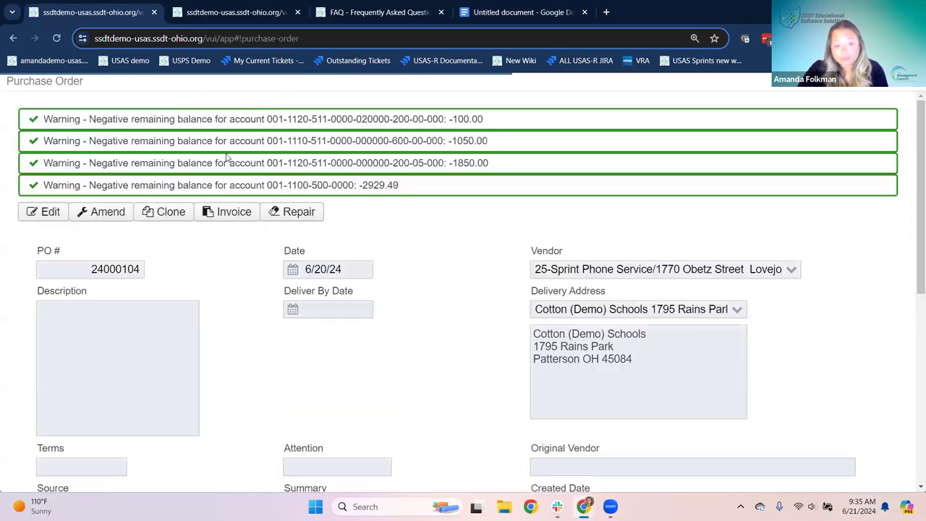
scroll(434, 250, down, 5)
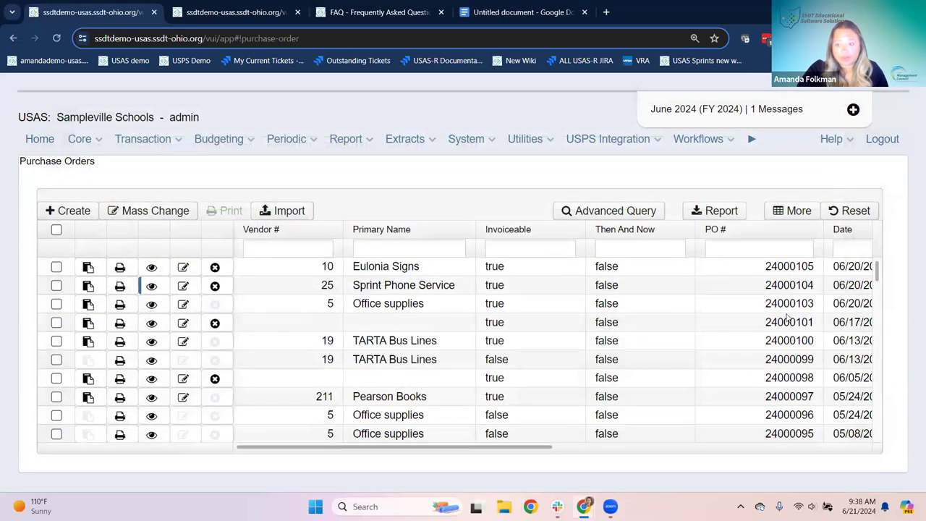
- View the summary of the Office supplies purchase order dated 6/20/24 and browse the home page's report links
drag(762, 304, 823, 309)
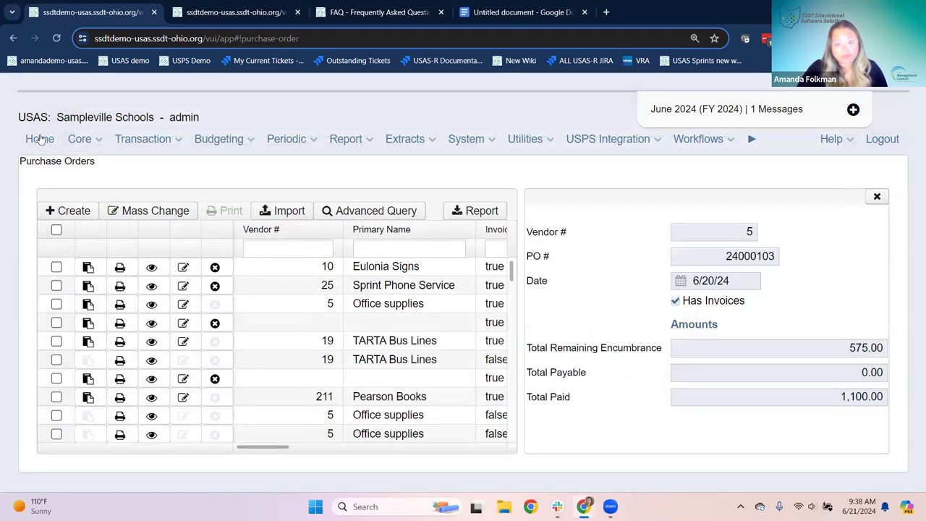
key(alt+Left)
scroll(165, 326, down, 10)
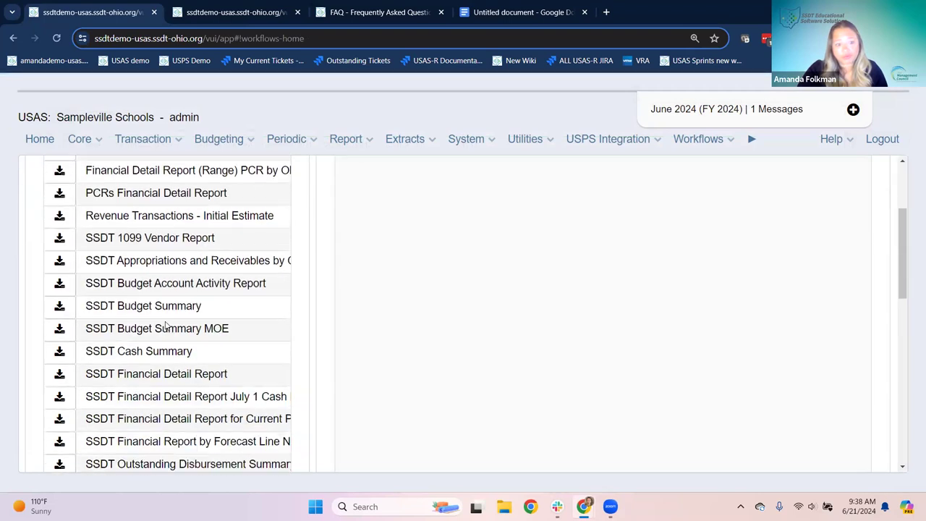
scroll(165, 325, up, 10)
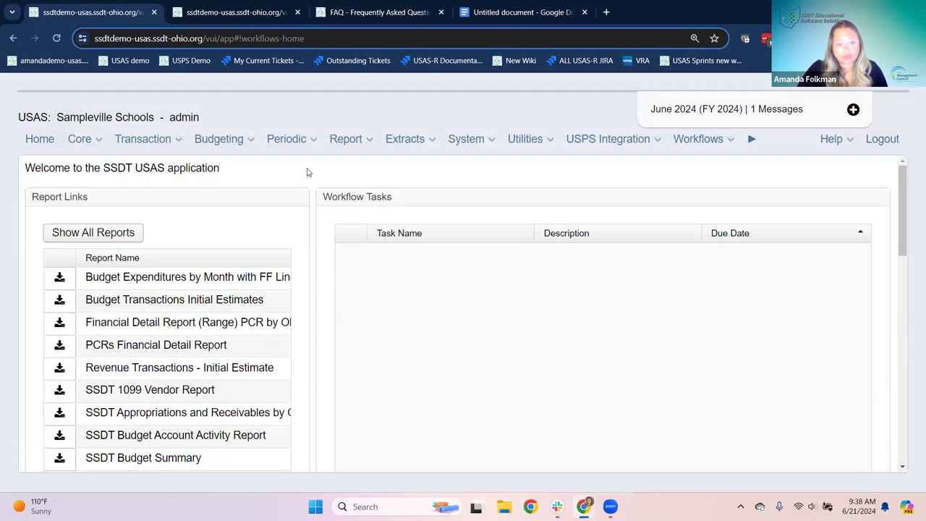
- Filter the Report Manager by report name %impact% and open the SSDT Impact on Encumbrance Report
click(351, 139)
click(372, 176)
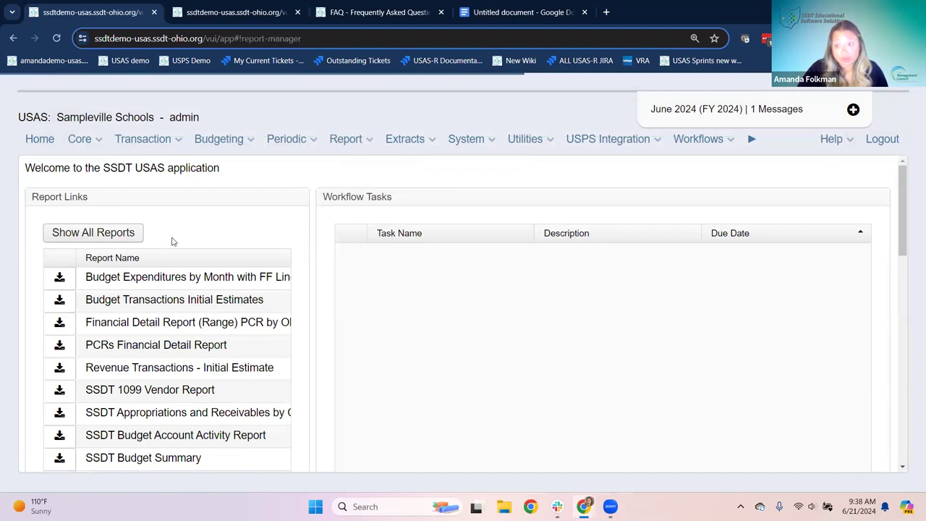
click(451, 247)
text(%impact%)
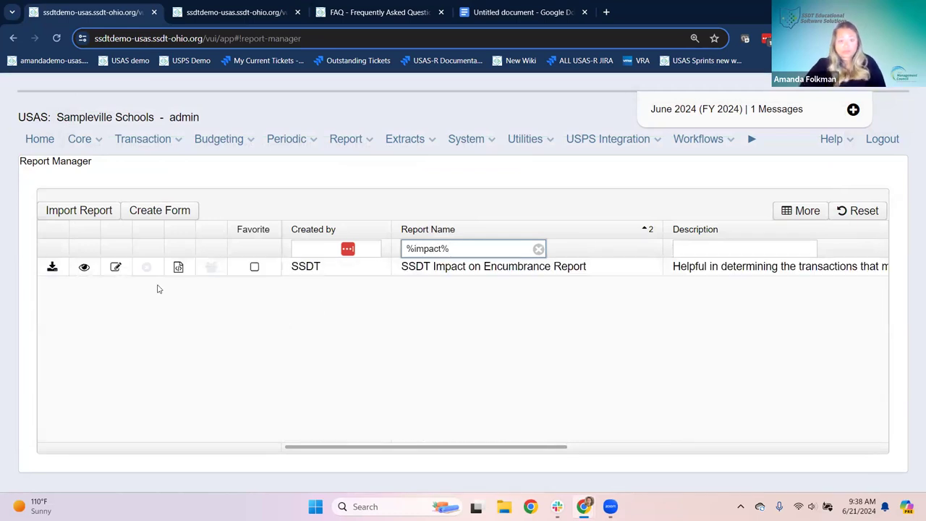
click(83, 268)
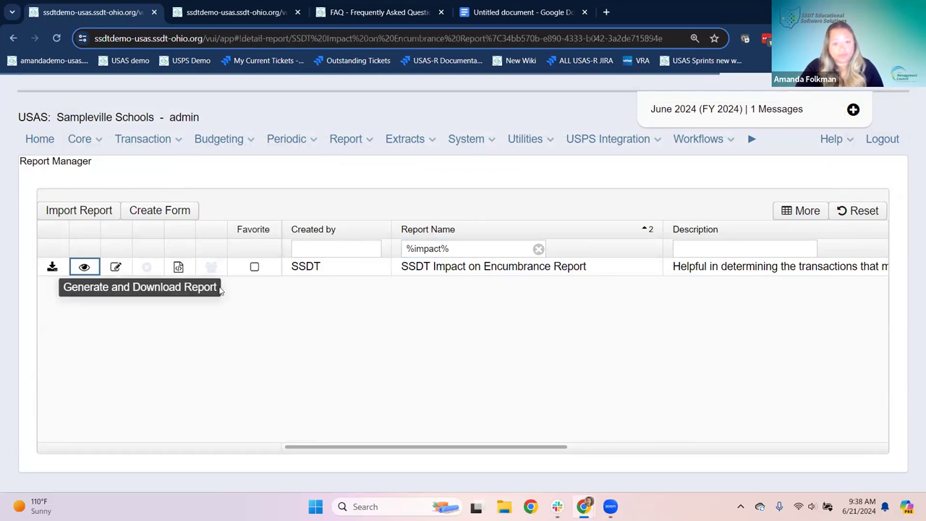
- Generate the report as a PDF for the Office supplies purchase order's number and open the downloaded file
click(553, 284)
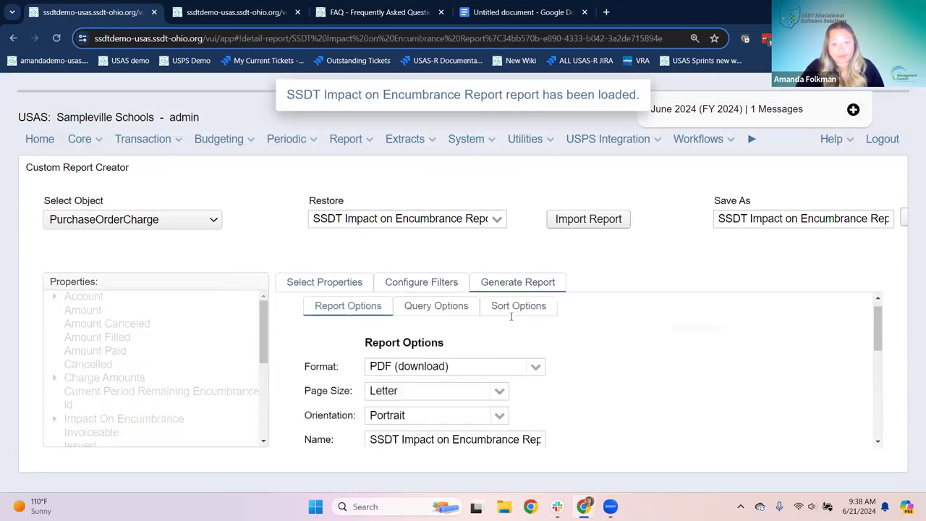
click(425, 321)
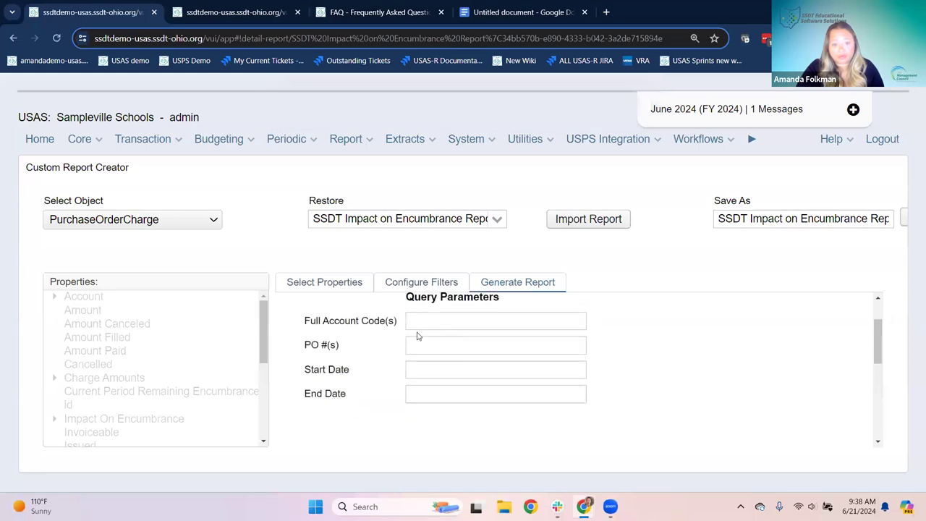
click(420, 344)
text(24000103)
scroll(506, 391, down, 5)
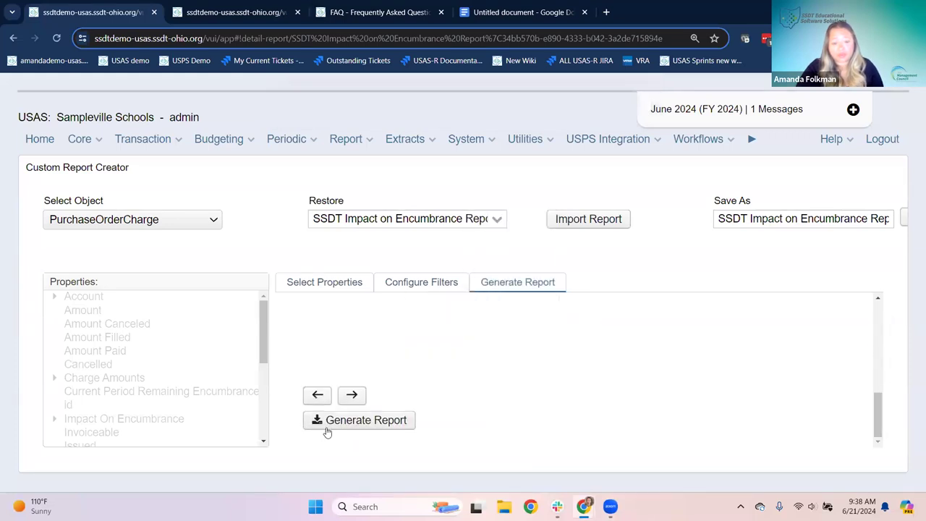
click(317, 428)
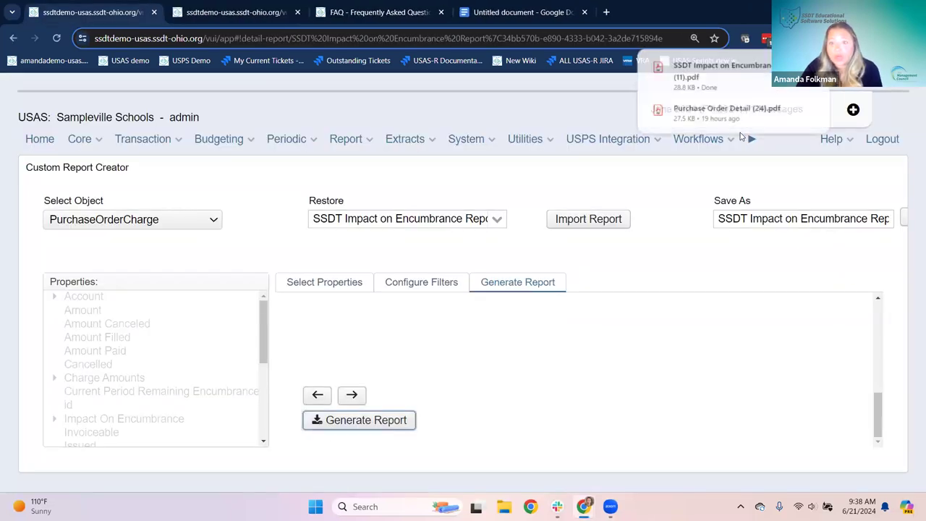
click(710, 78)
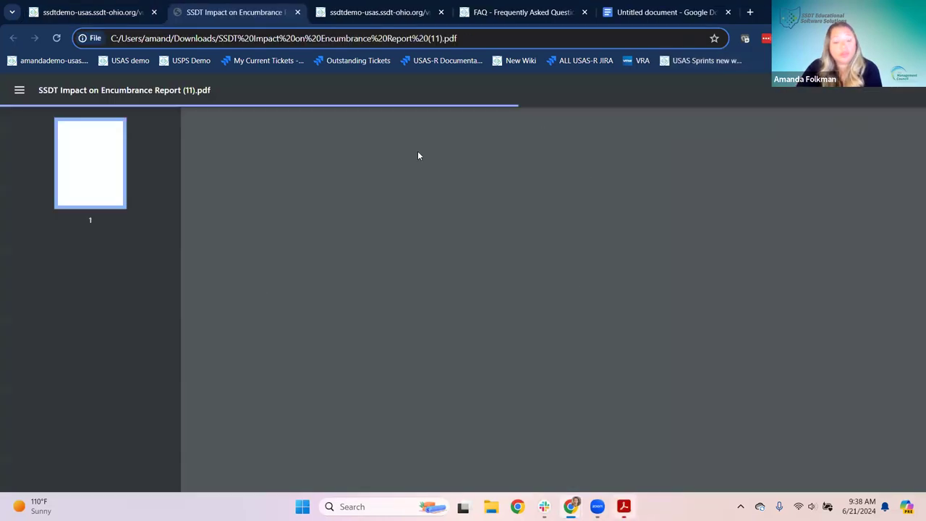
- Check the report's PO # query parameter and return to the generated PDF
click(98, 13)
scroll(453, 358, up, 5)
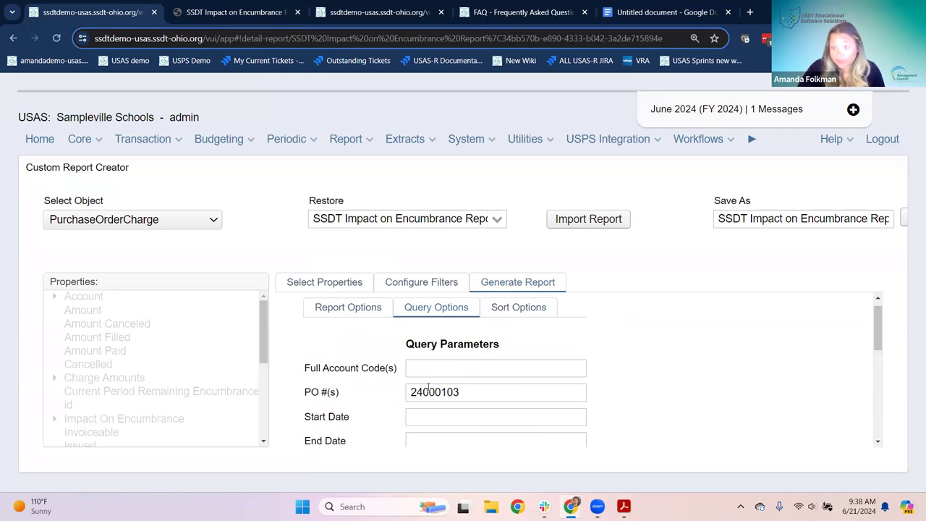
click(200, 13)
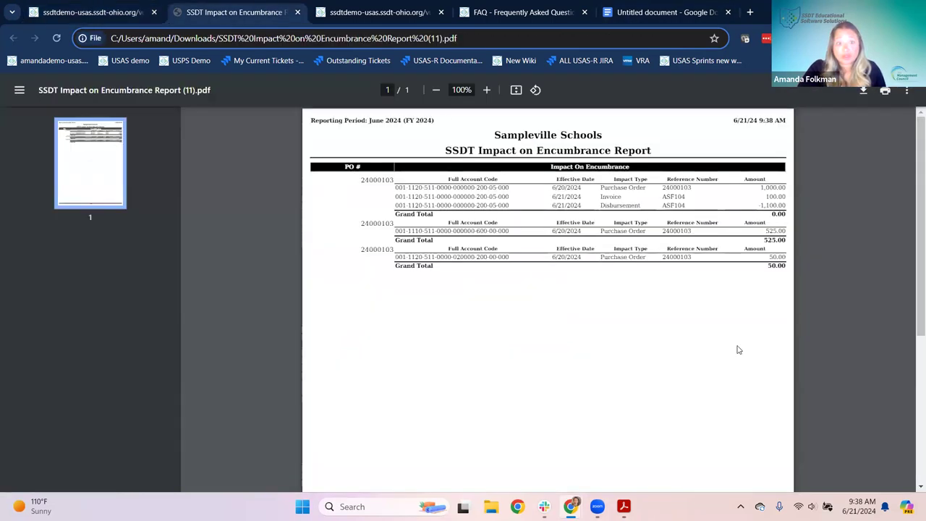
- Examine the impact types and amounts of the two account lines that list only a purchase order
key(ctrl+plus)
key(ctrl+plus)
key(ctrl+plus)
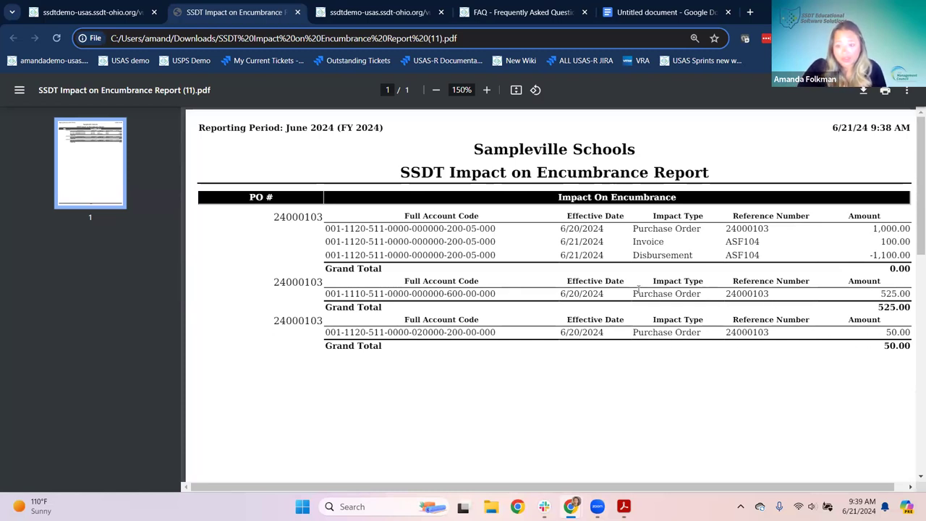
drag(634, 294, 712, 294)
drag(635, 333, 704, 333)
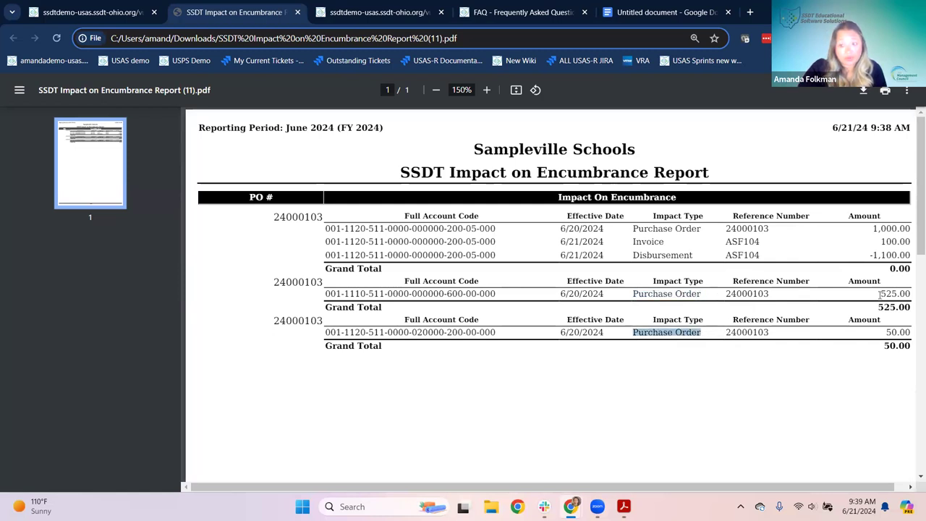
drag(880, 294, 911, 299)
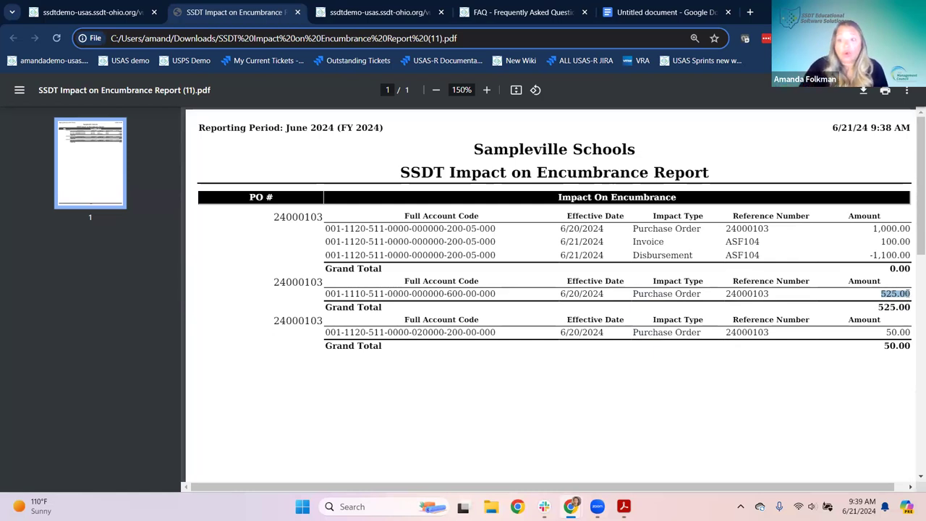
click(901, 333)
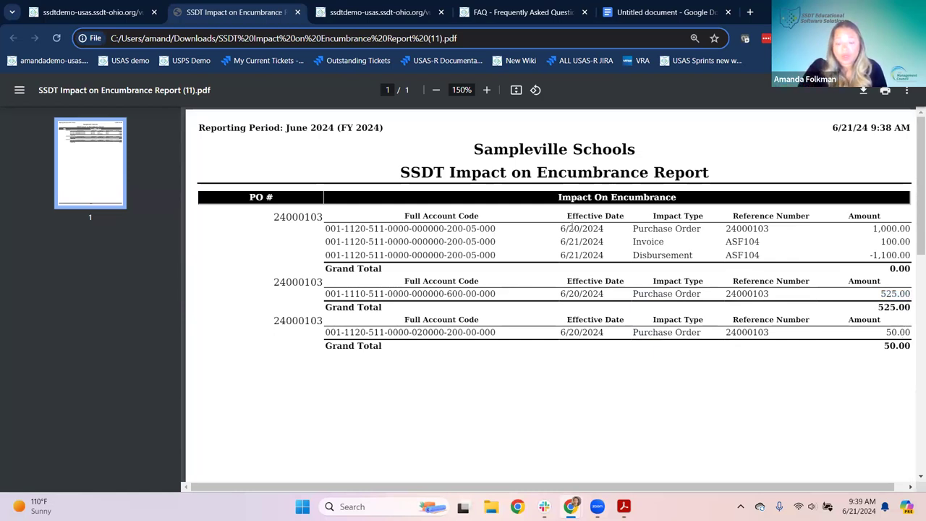
- Compare the purchase order, invoice and disbursement amounts and their grand total for the first account in the report
drag(872, 228, 916, 233)
drag(633, 229, 699, 229)
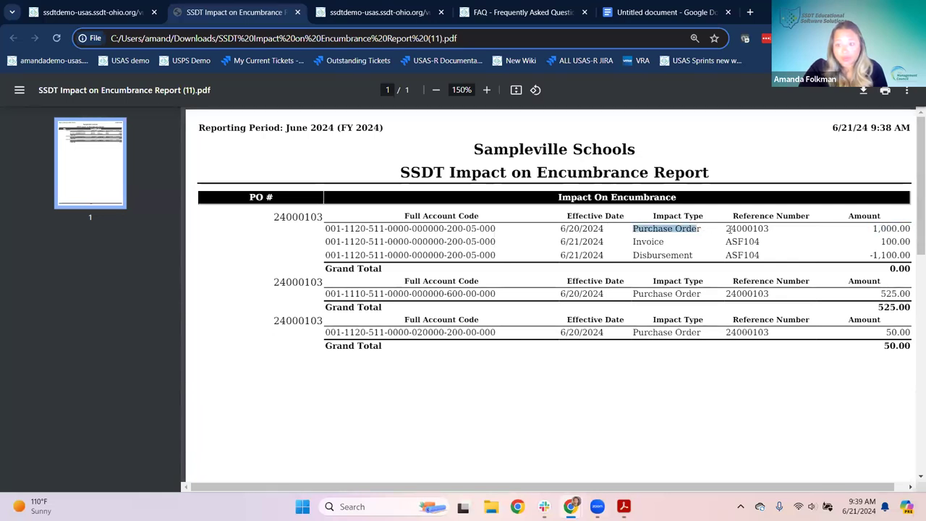
drag(868, 229, 911, 230)
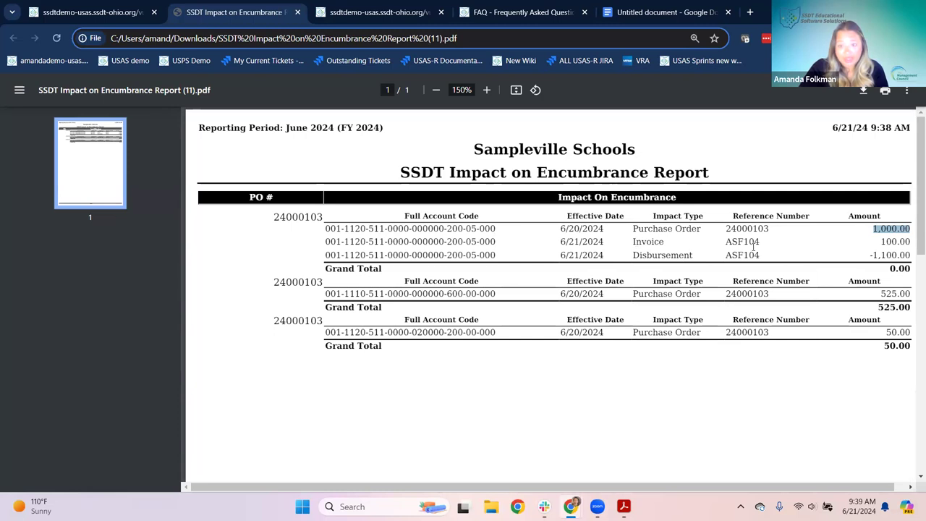
drag(881, 241, 911, 241)
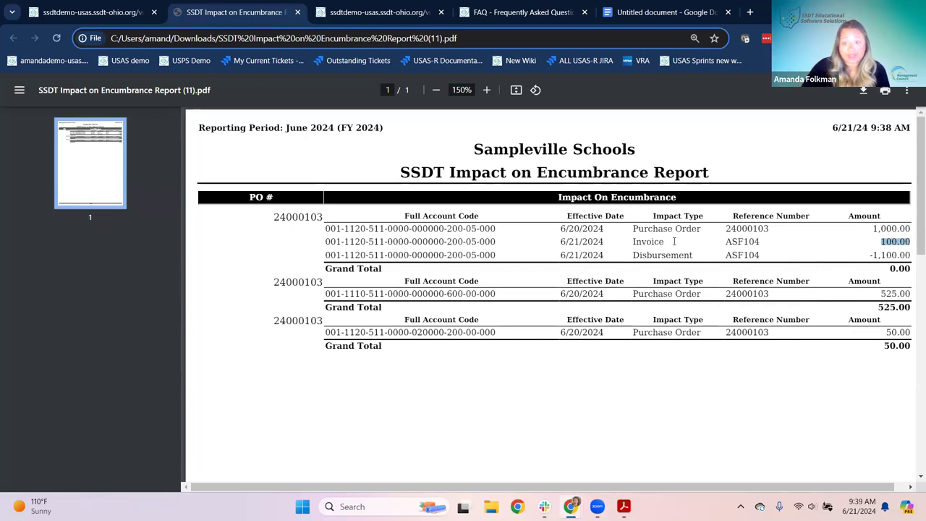
drag(633, 242, 667, 241)
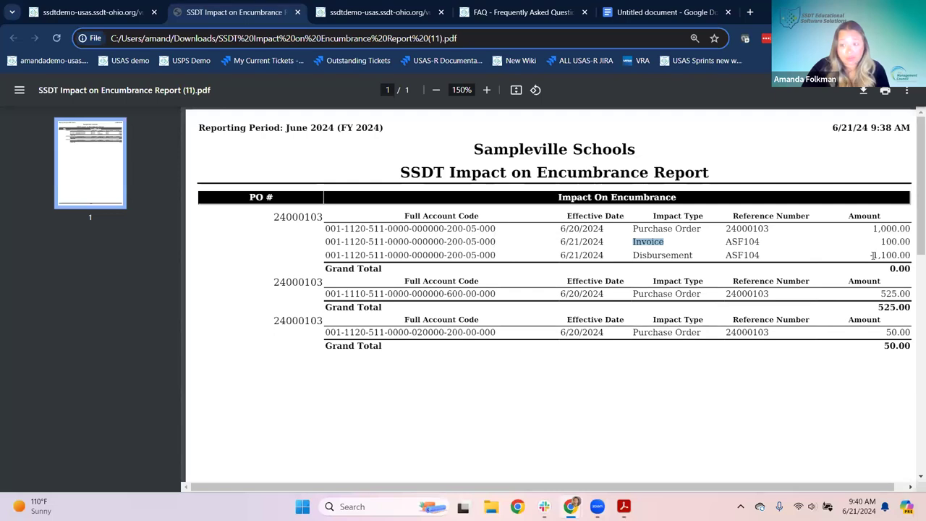
drag(872, 255, 914, 259)
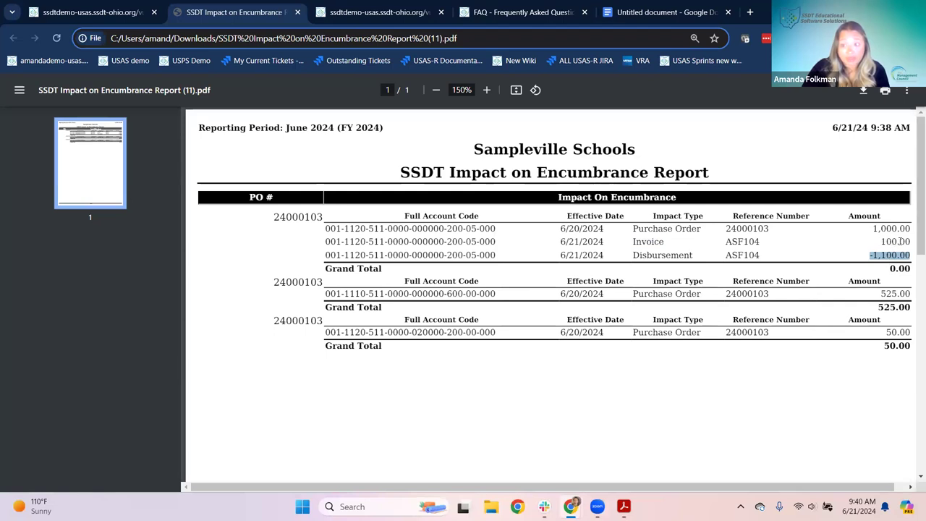
drag(636, 246, 668, 242)
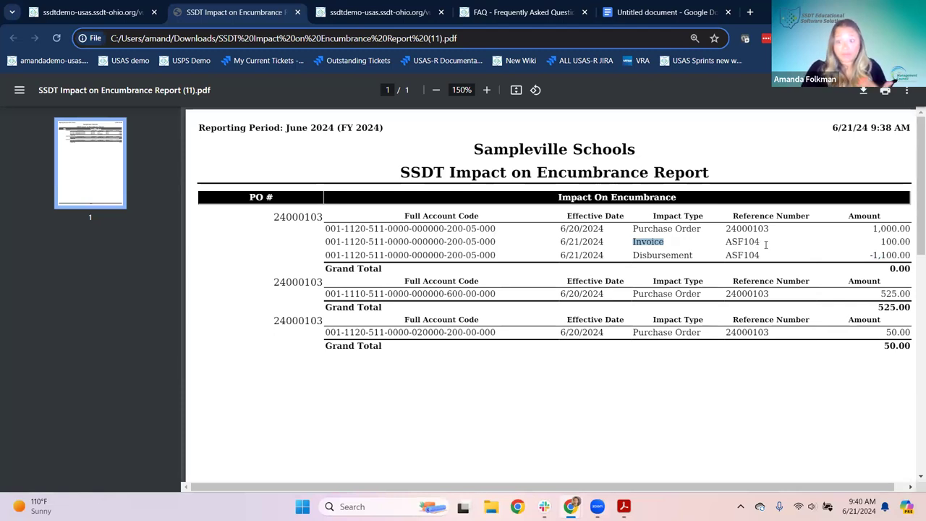
drag(869, 255, 911, 255)
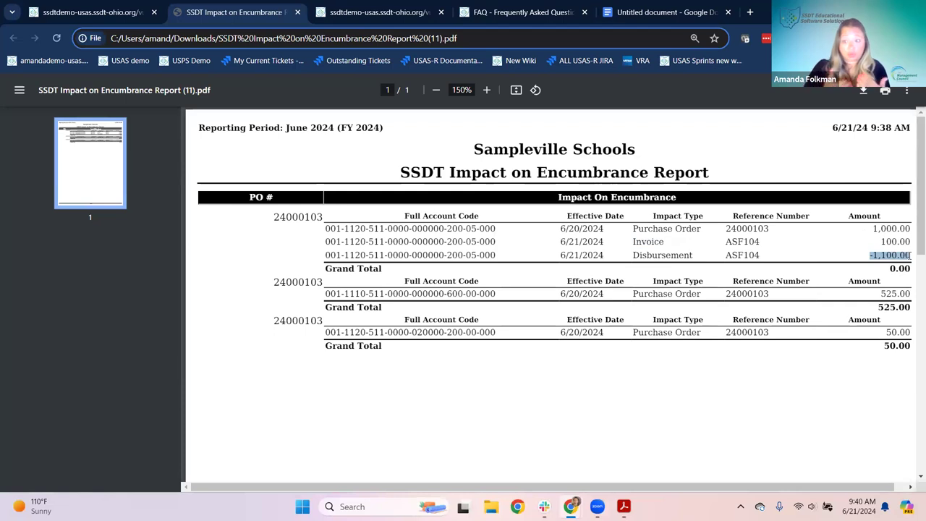
click(889, 273)
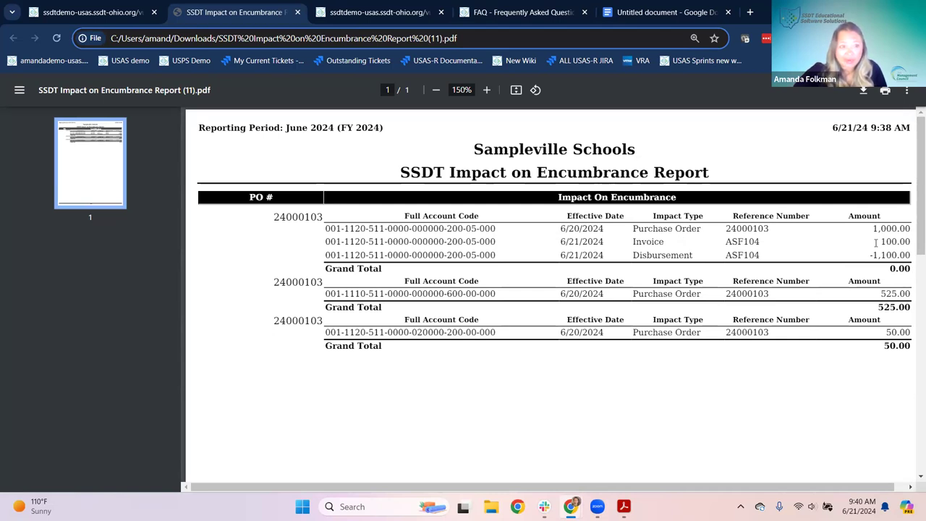
- Close the report PDF and the Custom Report Creator page
click(297, 12)
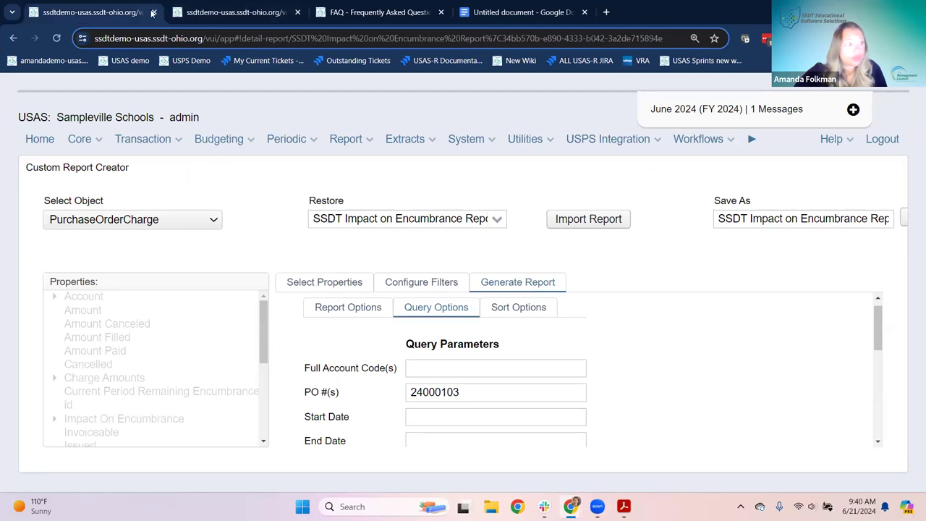
click(153, 13)
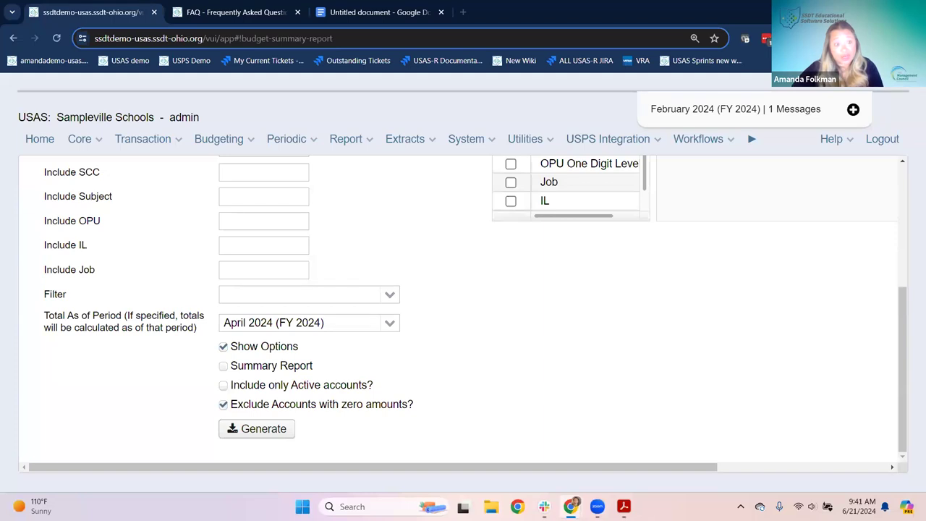
click(157, 149)
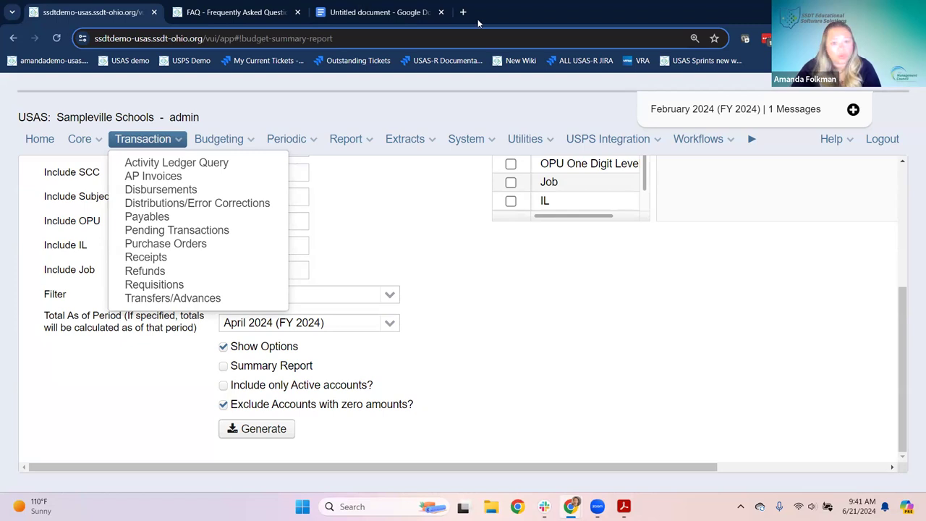
key(Right)
key(Right)
- Switch to the SSDT Confluence Wiki, open the USAS Documentation home page and locate the USAS User Manual section
click(208, 20)
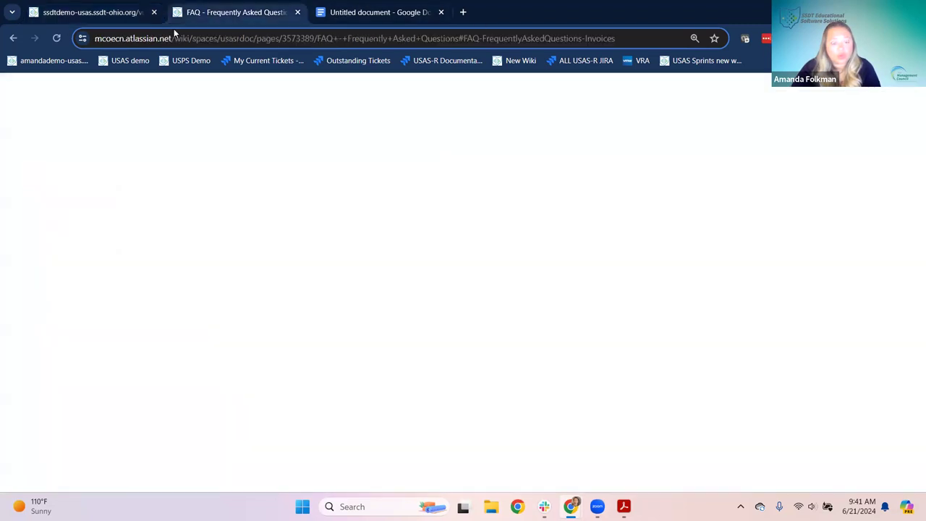
click(92, 147)
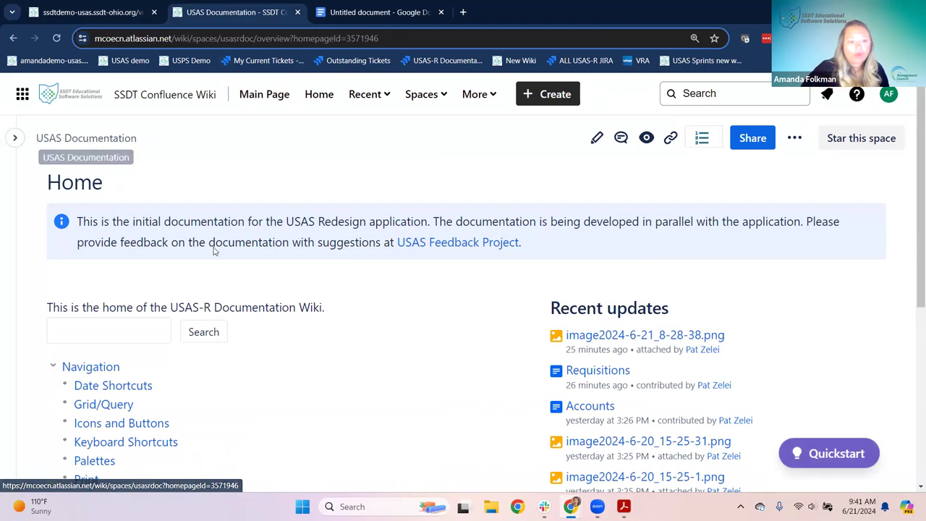
scroll(207, 246, down, 3)
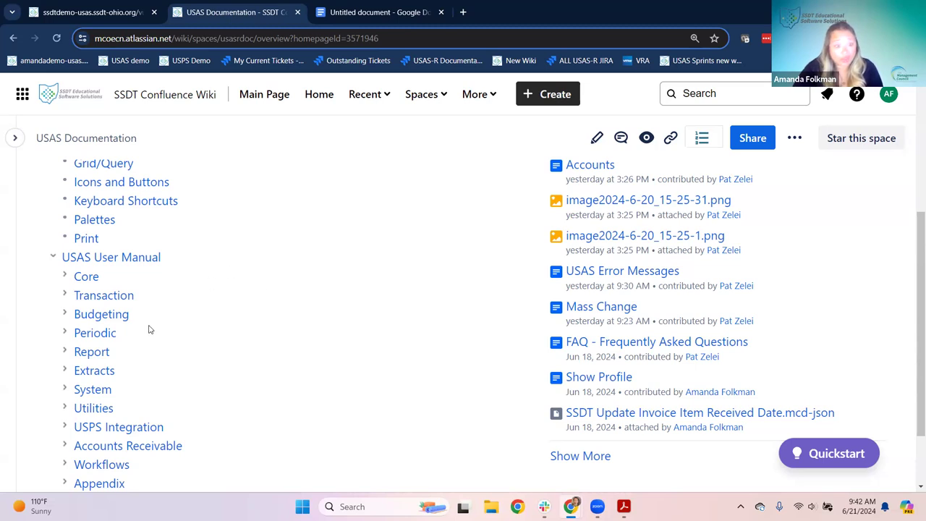
- Open the Rules page from the System section of the USAS User Manual and go to Bundled Rules that are not Mandatory
scroll(150, 329, down, 2)
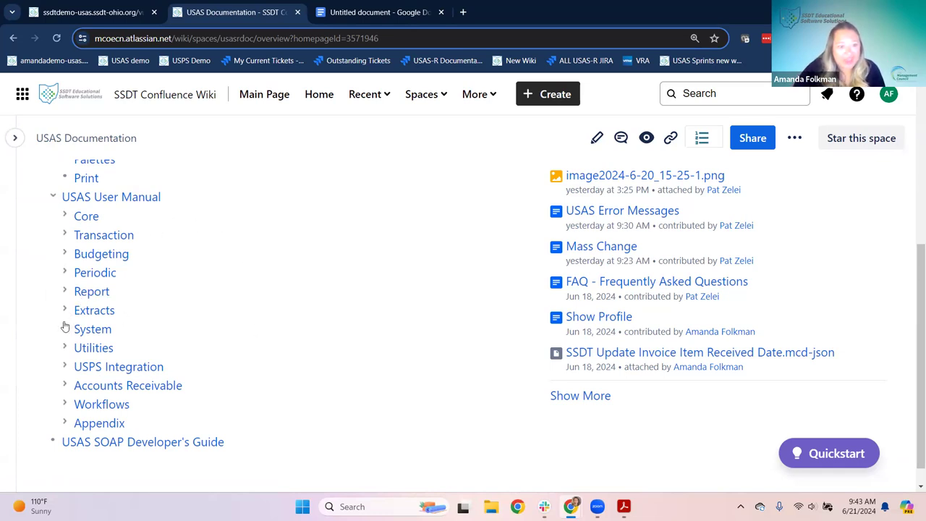
scroll(69, 335, down, 2)
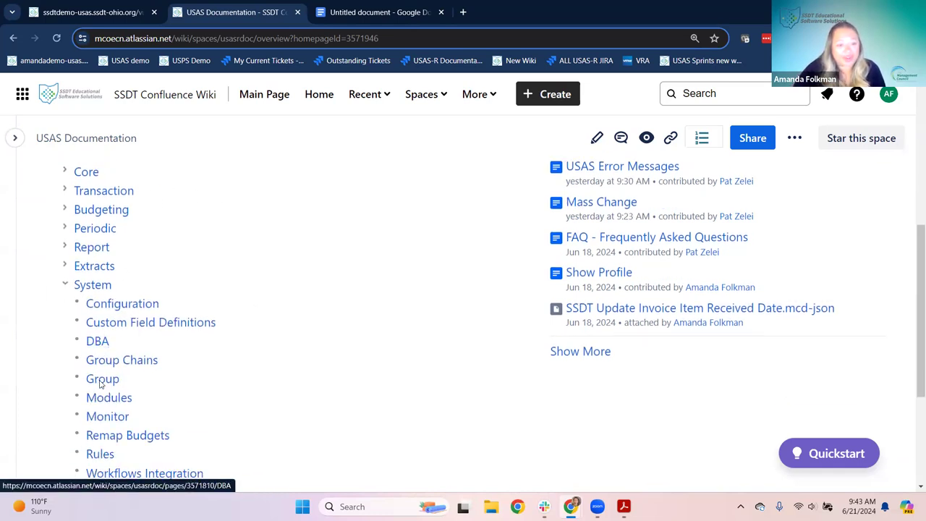
click(81, 391)
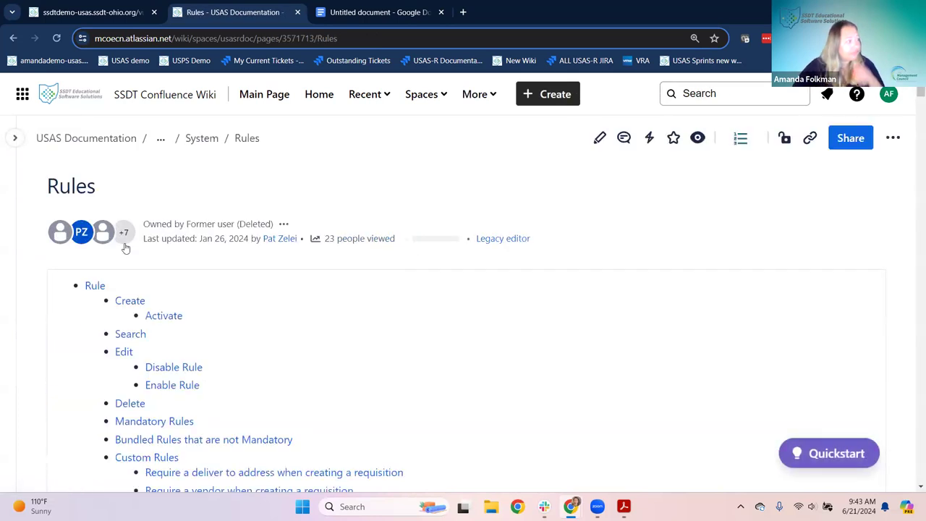
scroll(297, 348, down, 3)
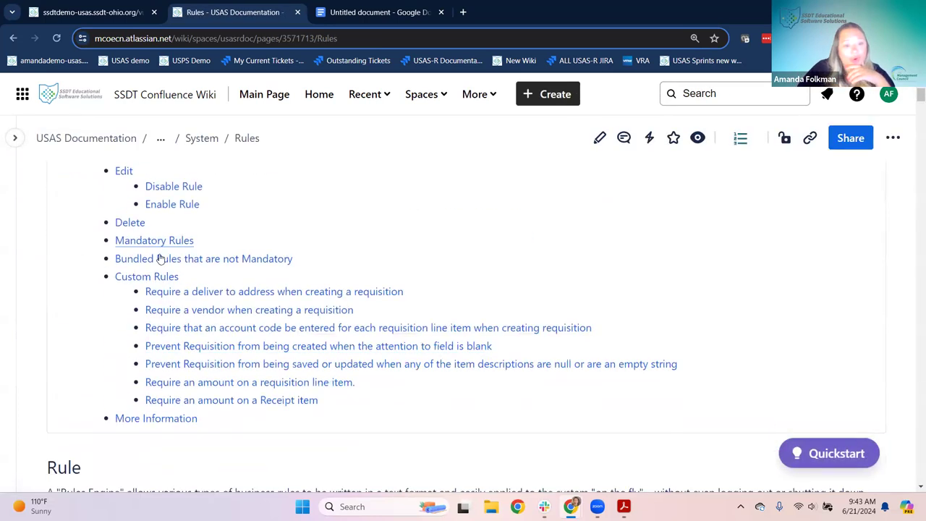
click(241, 260)
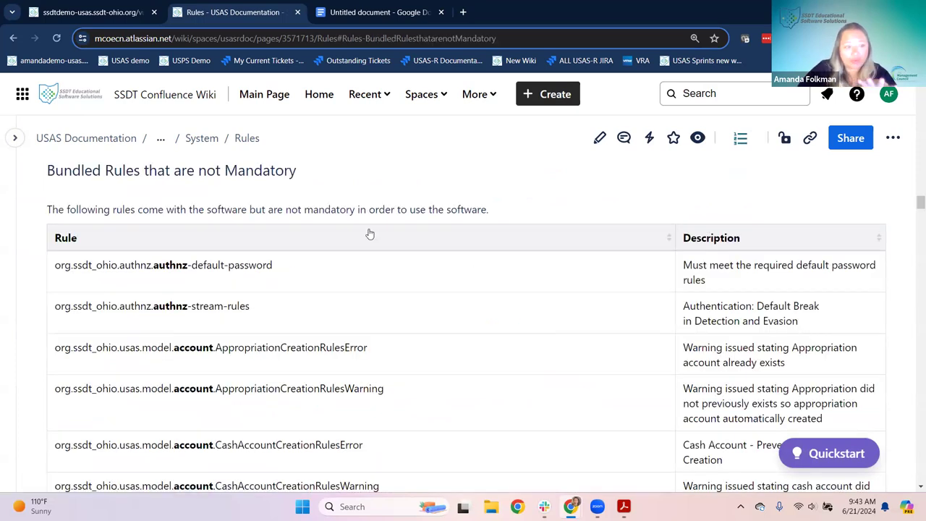
- Look through the table of non-mandatory bundled rules and locate the invoice rules
scroll(342, 244, down, 1)
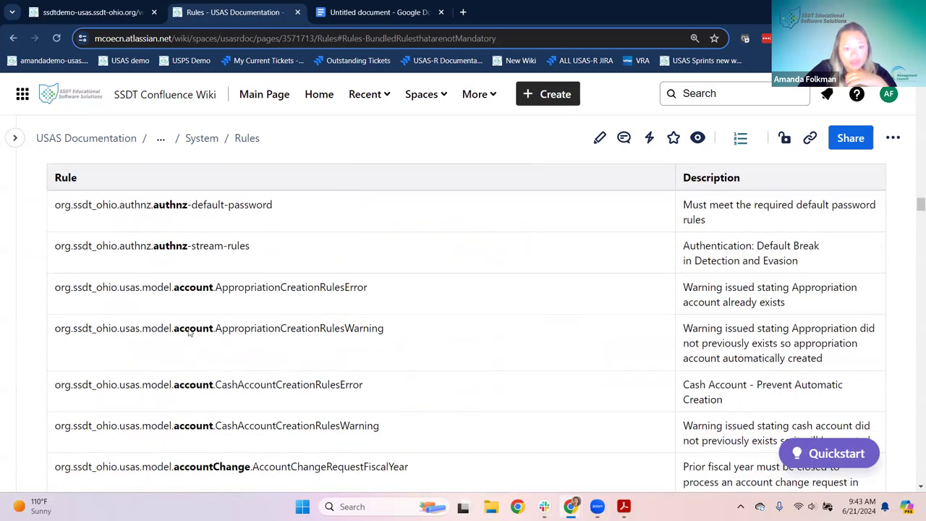
drag(180, 385, 210, 396)
click(198, 395)
scroll(195, 397, down, 4)
scroll(194, 396, down, 9)
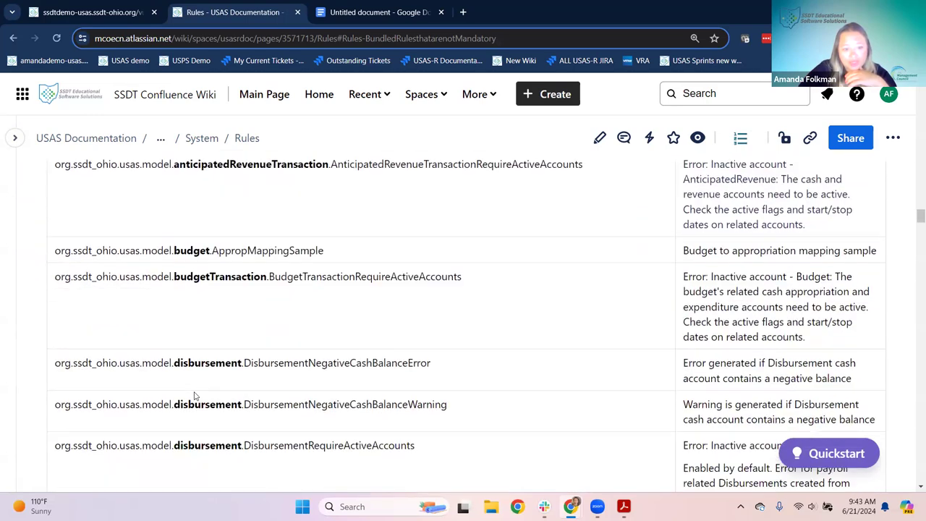
scroll(194, 395, down, 2)
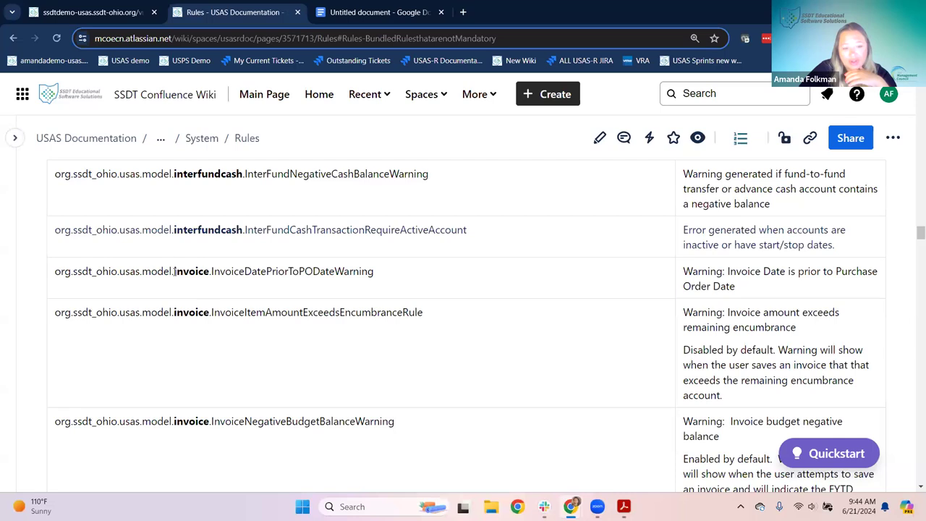
double_click(180, 272)
click(219, 296)
scroll(605, 294, down, 1)
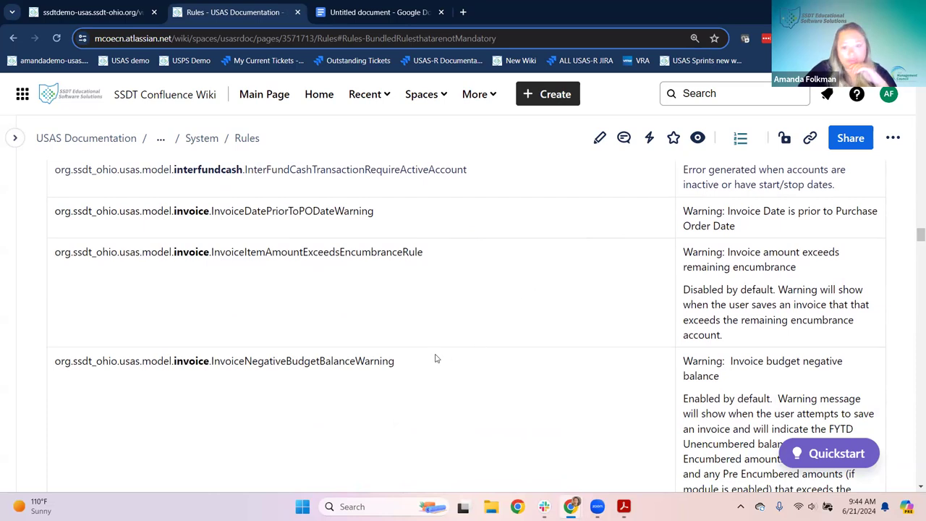
- Review the descriptions of the invoice rules, including the negative budget, negative cash balance and received item date rules
scroll(543, 321, down, 4)
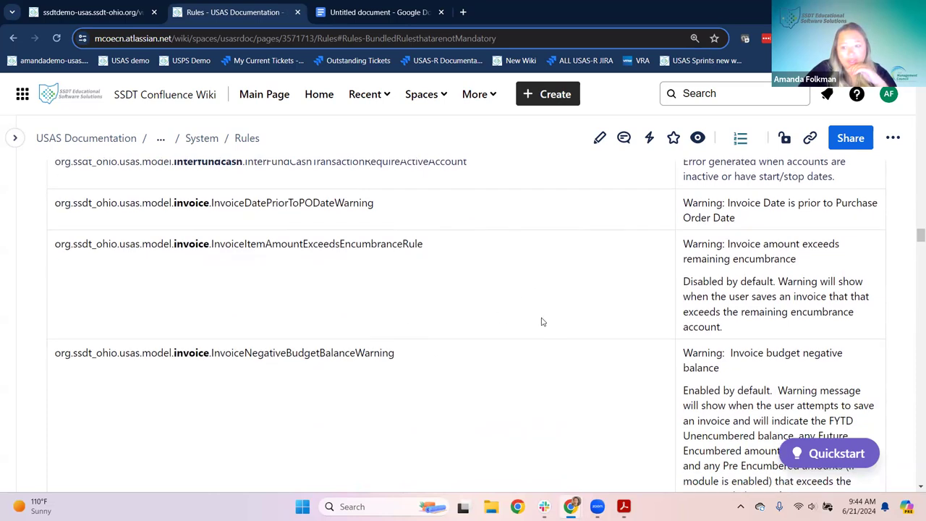
scroll(543, 322, down, 3)
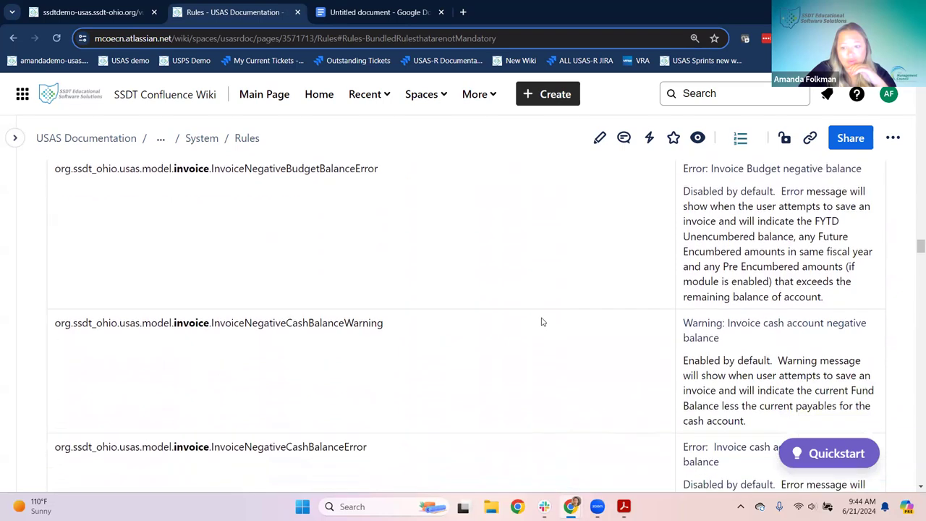
scroll(543, 321, down, 4)
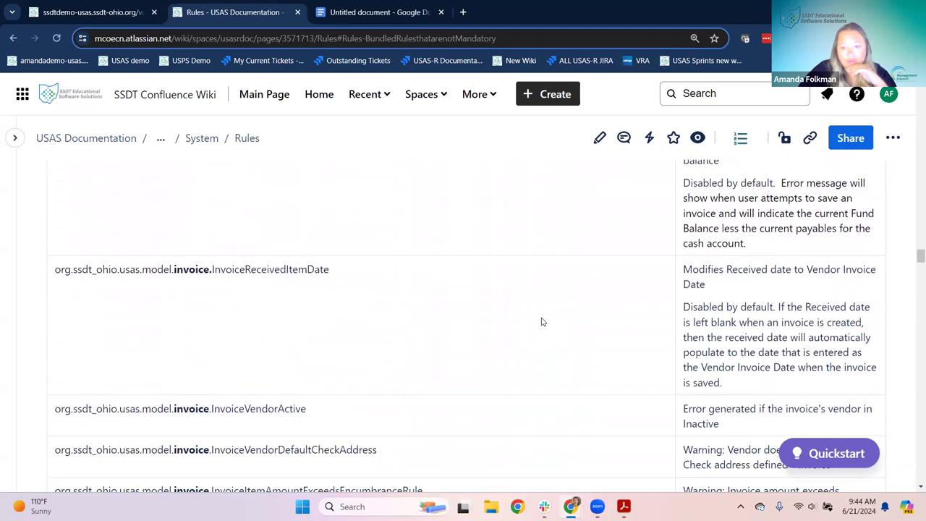
scroll(441, 319, down, 1)
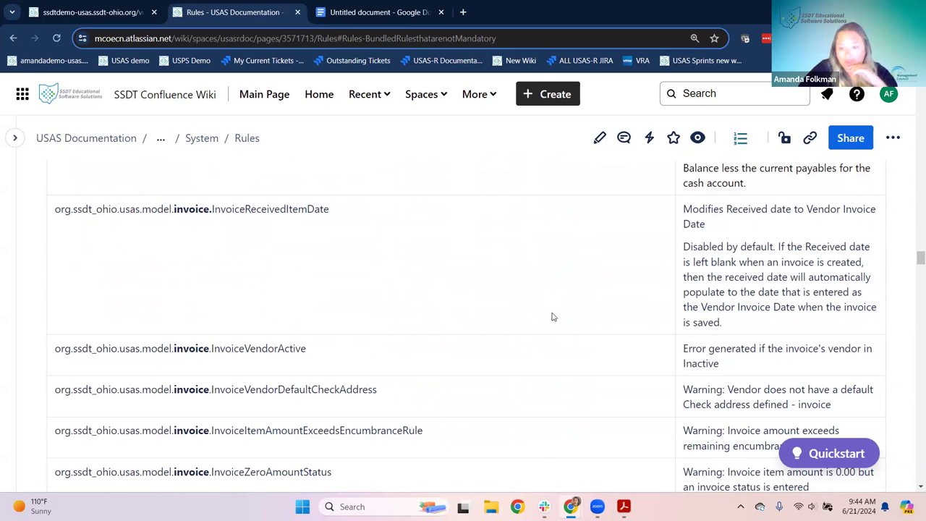
scroll(553, 318, down, 2)
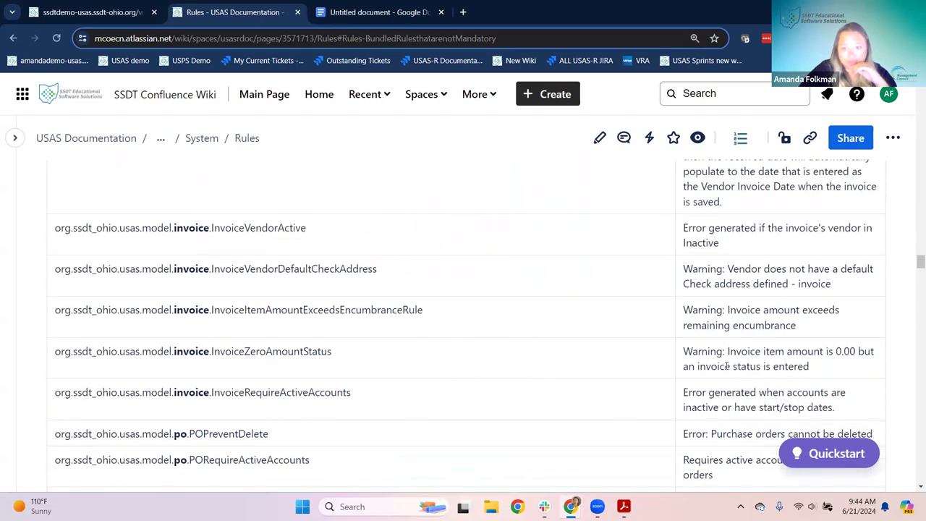
scroll(651, 369, up, 3)
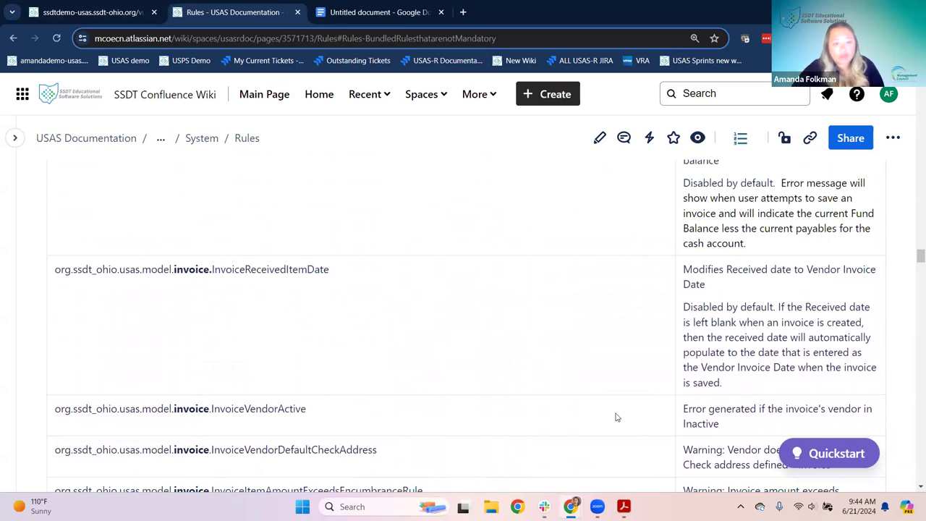
scroll(465, 399, down, 2)
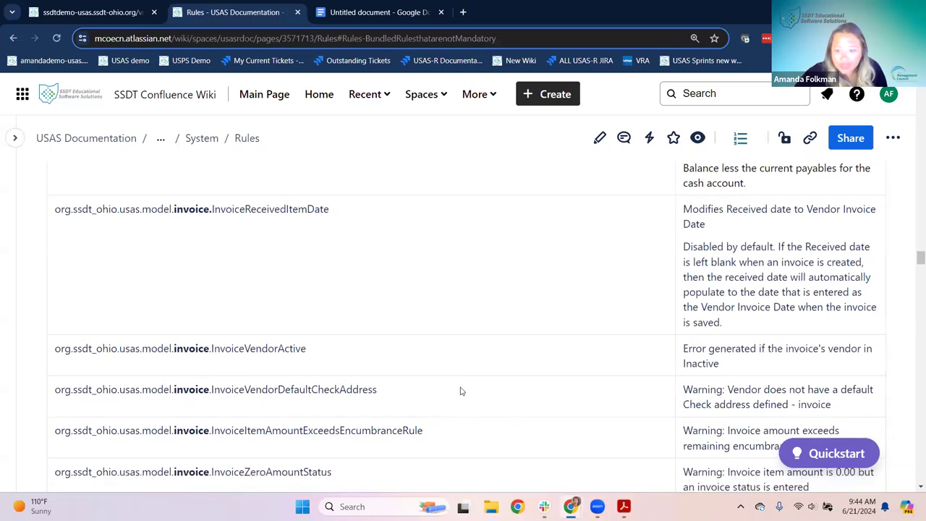
scroll(460, 391, up, 2)
scroll(461, 391, up, 8)
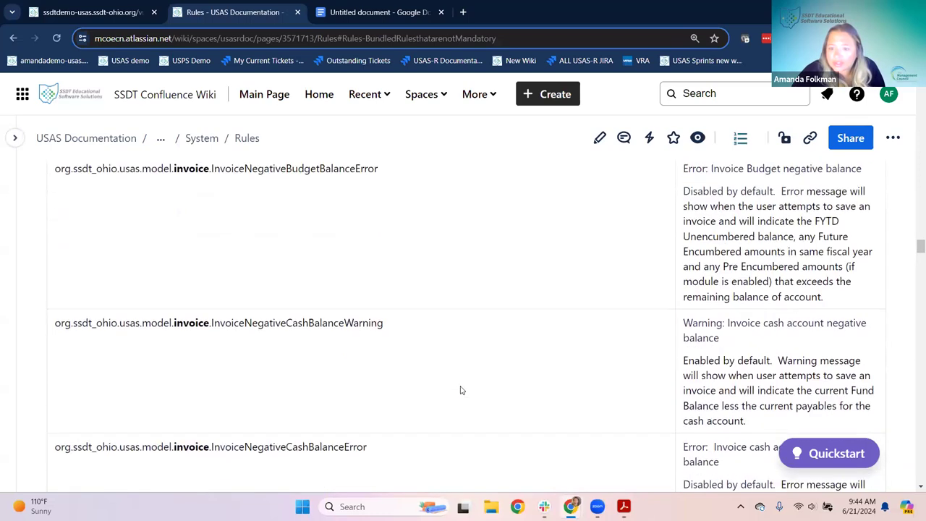
scroll(460, 391, up, 3)
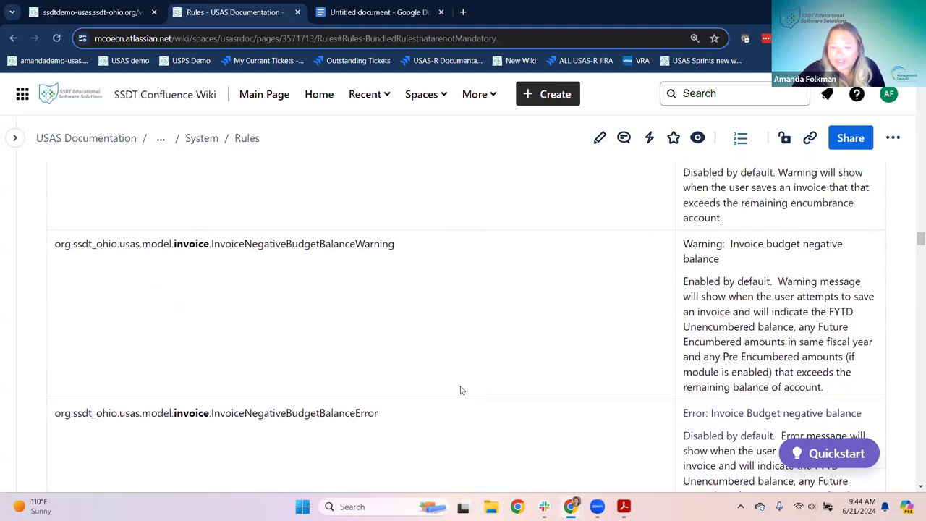
- Search the Rules page for "amount invoiced", then shorten the search term to "amoun"
key(ctrl+f)
text(am)
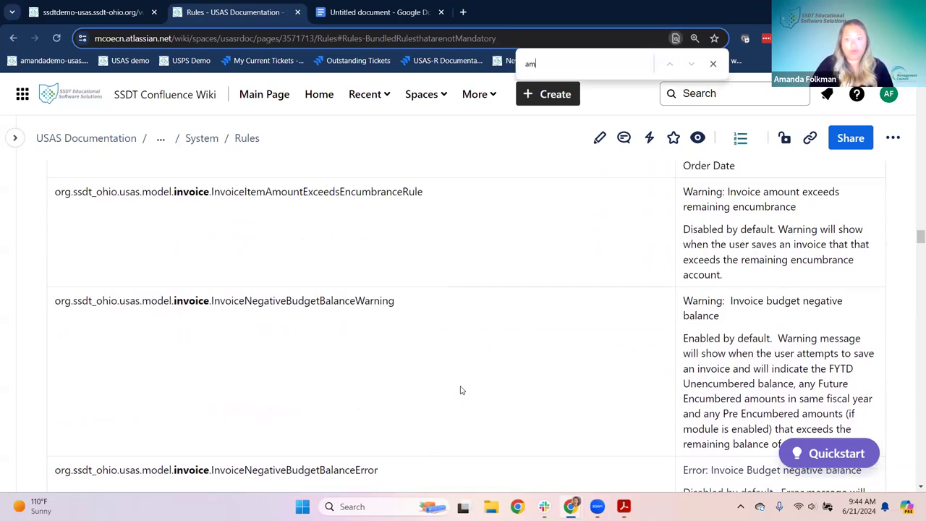
text(ount invoiced)
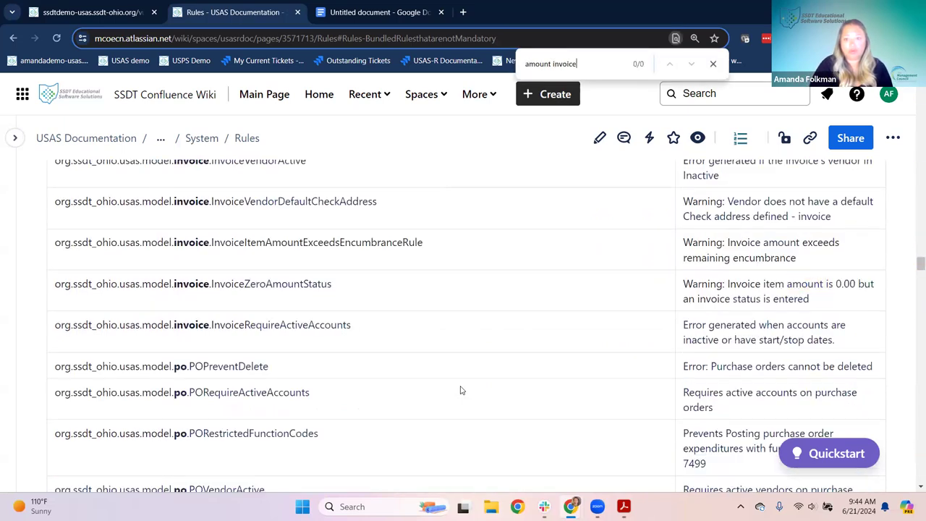
key(BackSpace)
key(BackSpace)
key(BackSpace)
key(BackSpace)
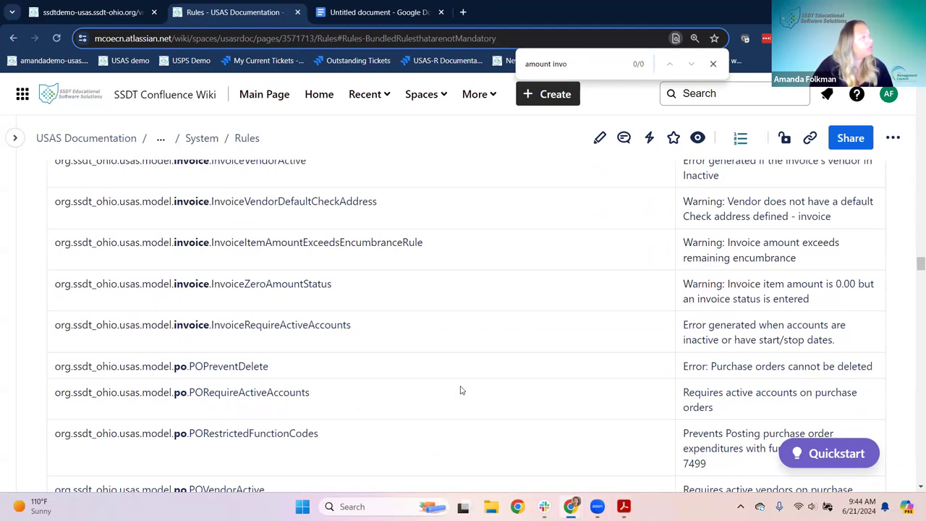
key(BackSpace)
key(BackSpace)
key(BackSpace)
key(BackSpace)
key(BackSpace)
key(BackSpace)
key(BackSpace)
key(BackSpace)
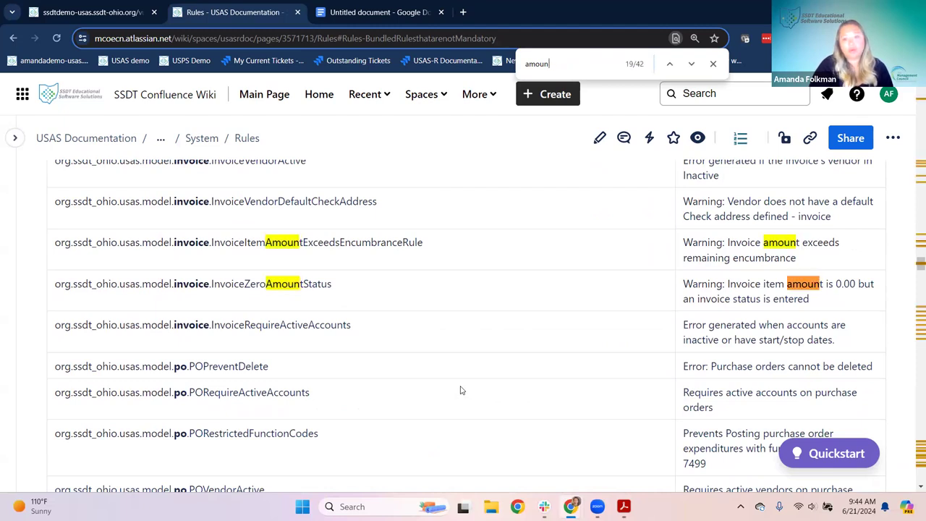
- Replace the page search term with "greater tha", then clear the search
key(BackSpace)
key(BackSpace)
key(BackSpace)
text(greater tha)
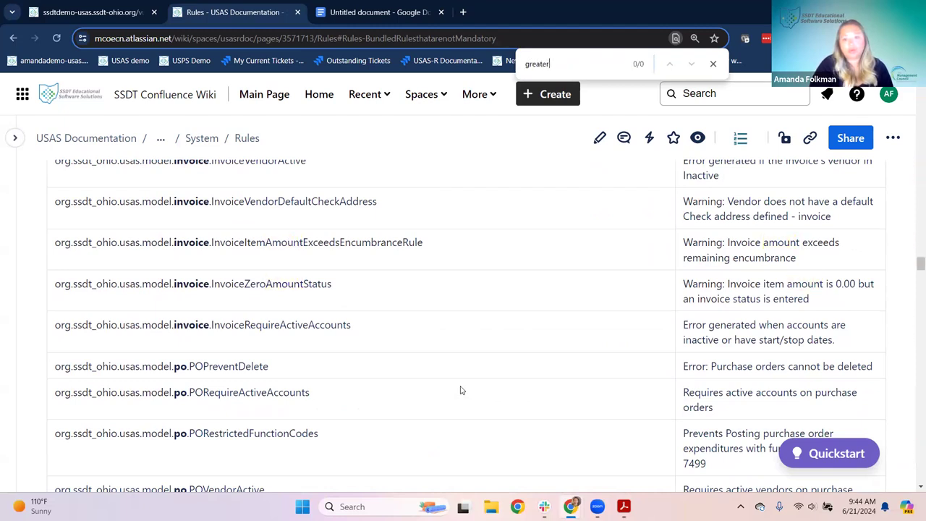
key(BackSpace)
key(BackSpace)
key(BackSpace)
key(BackSpace)
key(BackSpace)
key(BackSpace)
key(BackSpace)
key(BackSpace)
key(BackSpace)
key(BackSpace)
key(BackSpace)
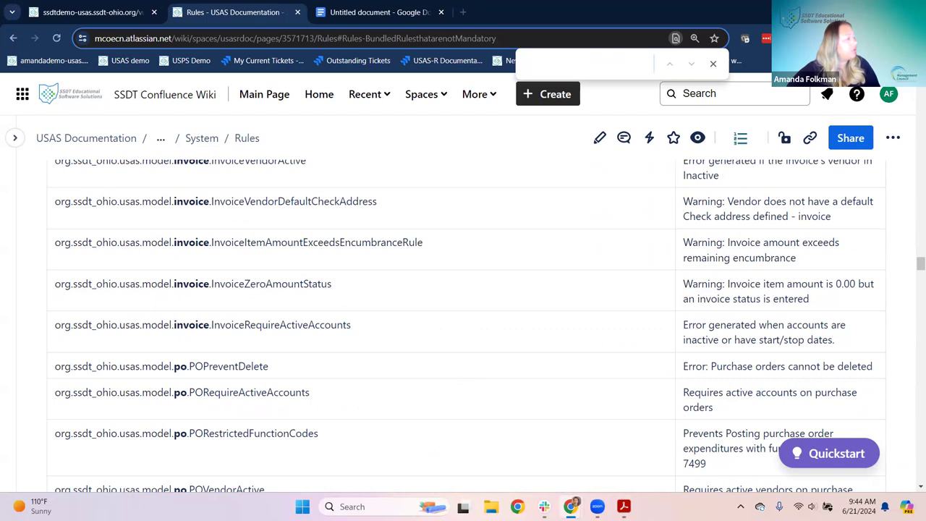
- Look through the remaining invoice and purchase order rules, then return to the first invoice rules in the table
scroll(408, 322, up, 1)
scroll(408, 324, up, 1)
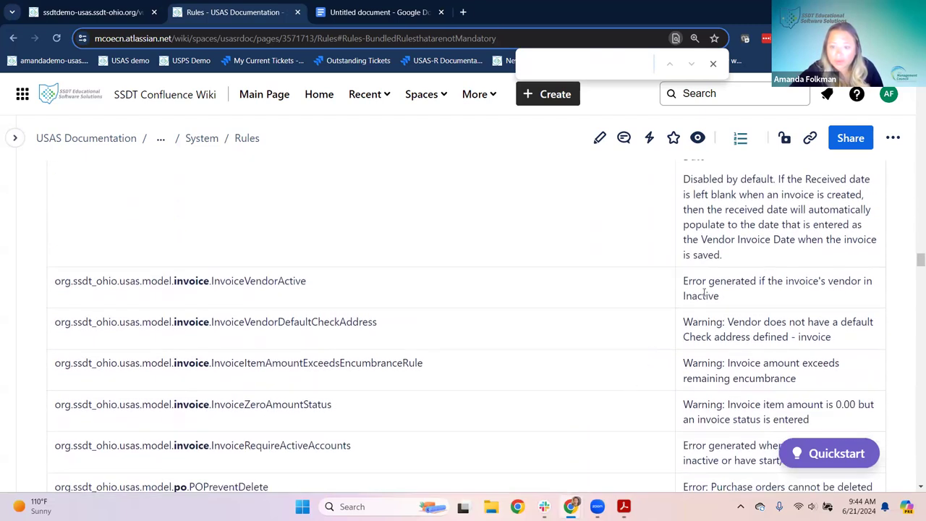
scroll(705, 293, down, 1)
scroll(296, 360, down, 1)
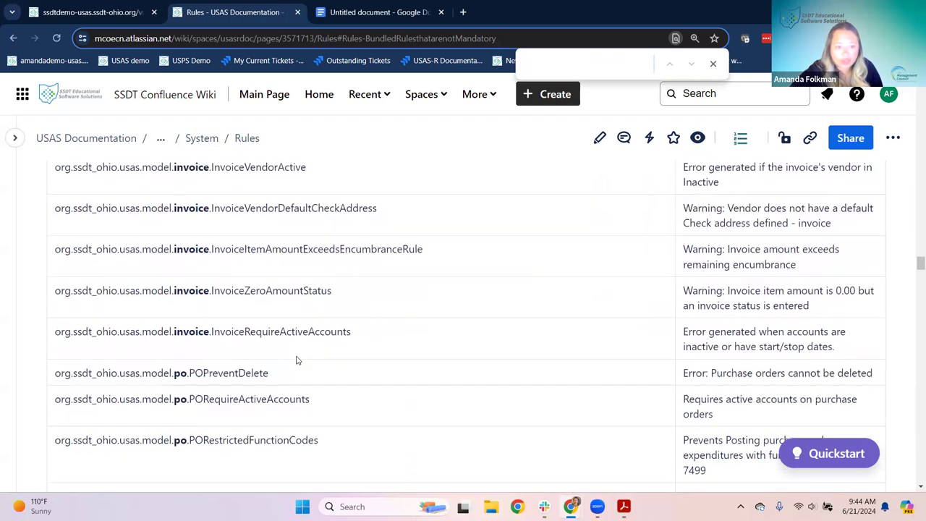
scroll(239, 369, down, 1)
scroll(249, 338, down, 1)
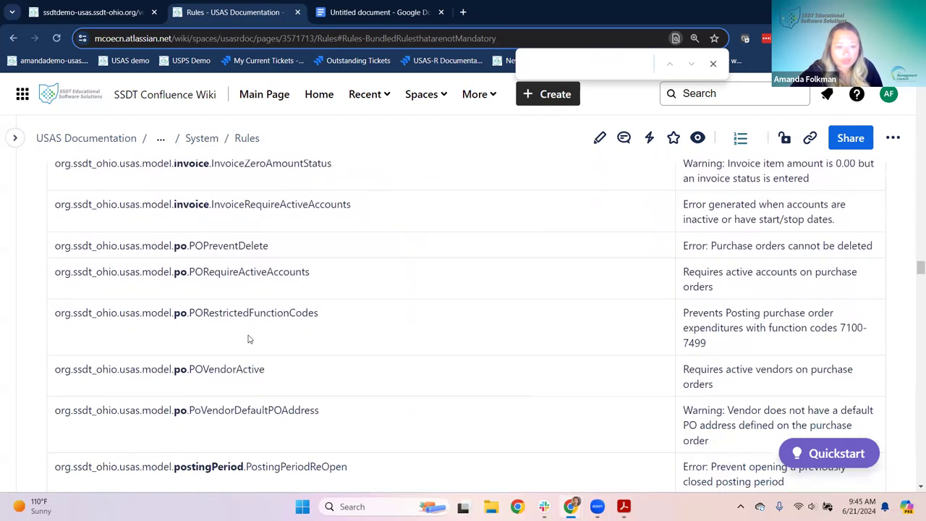
scroll(240, 324, down, 1)
scroll(244, 321, up, 5)
scroll(275, 318, up, 6)
scroll(286, 311, up, 7)
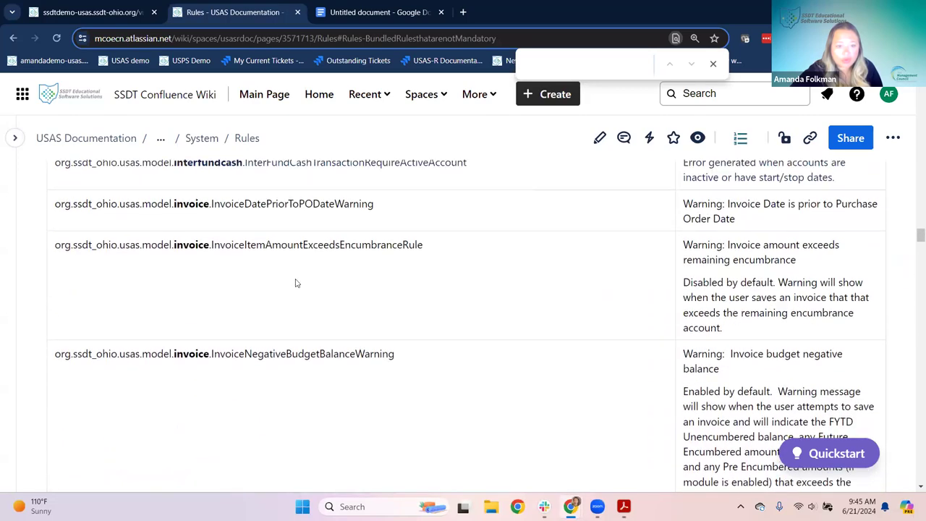
- Examine the name and description of the InvoiceItemAmountExceedsEncumbranceRule entry
drag(287, 246, 425, 262)
click(234, 238)
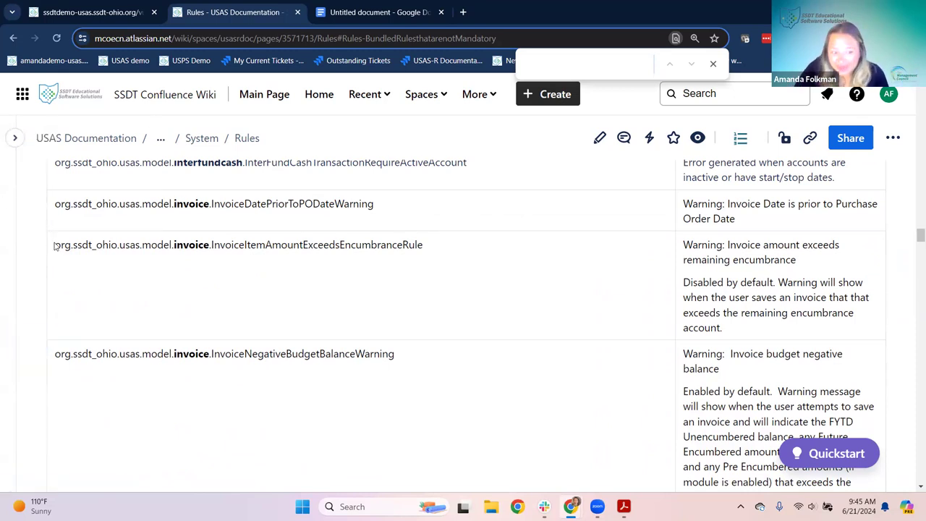
drag(55, 245, 452, 287)
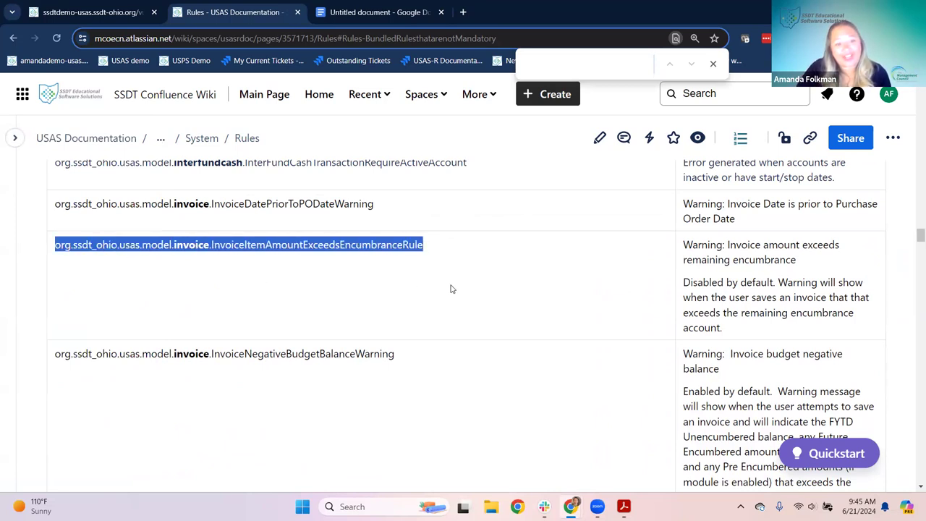
click(279, 251)
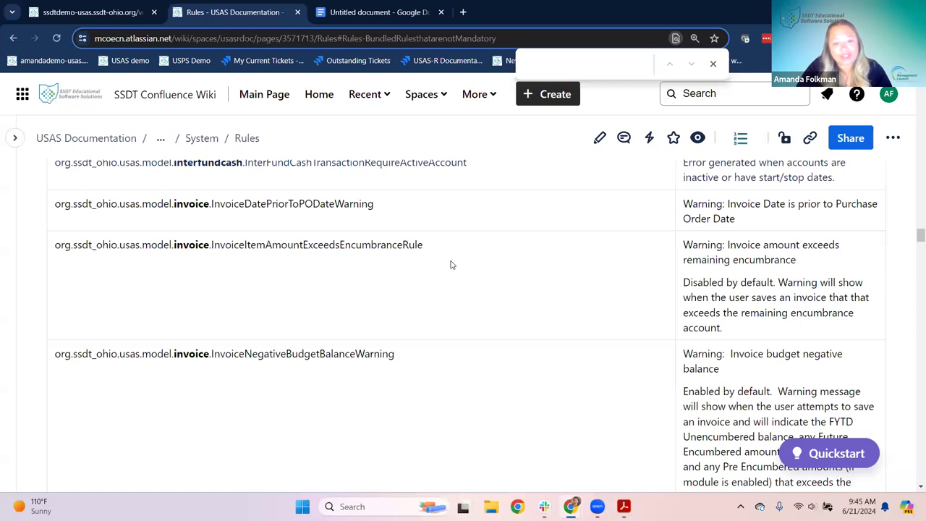
drag(728, 246, 840, 246)
click(732, 262)
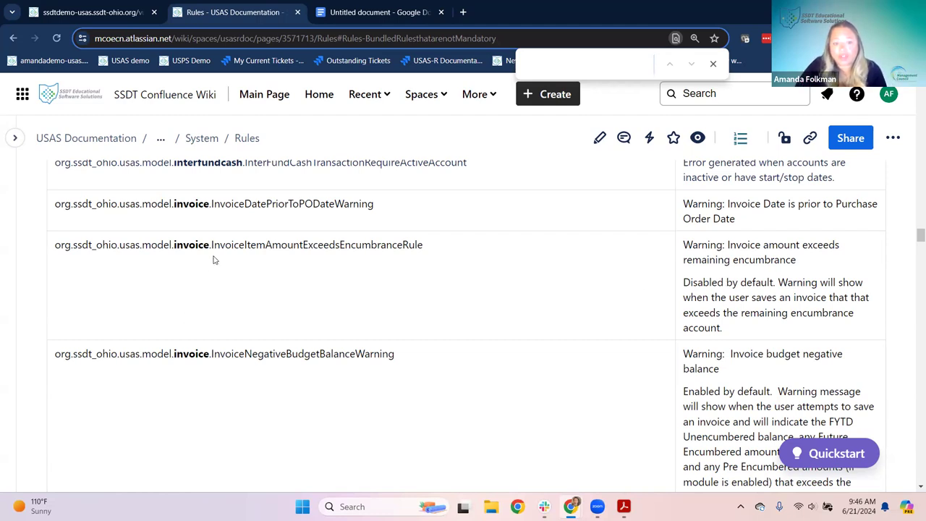
drag(212, 244, 420, 264)
click(458, 267)
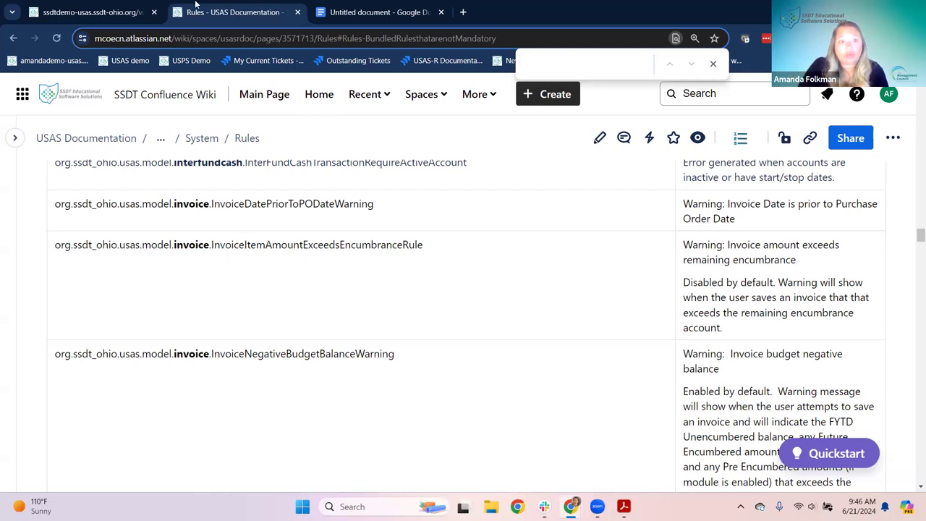
- Switch to the USAS application and open its Rules page
click(108, 12)
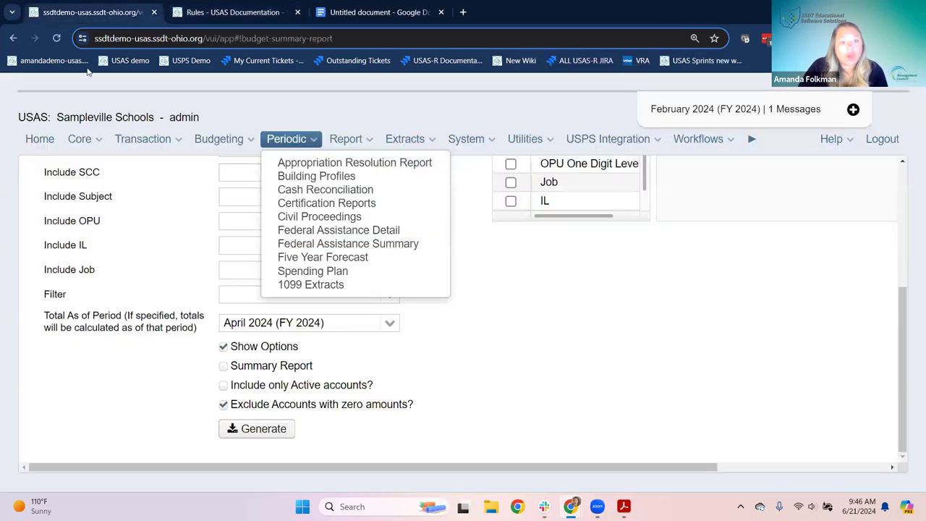
click(467, 140)
click(492, 299)
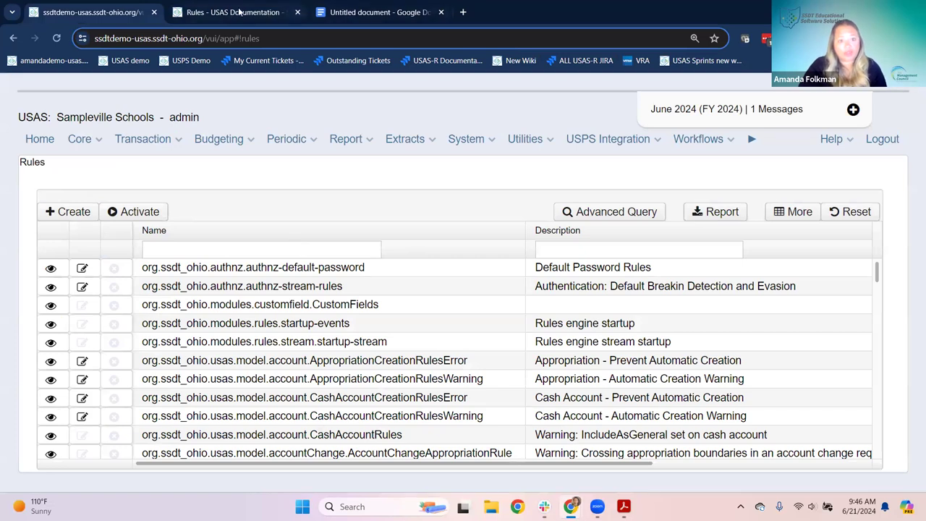
- Copy the rule name InvoiceItemAmountExceedsEncumbranceRule from the documentation and filter the USAS Rules grid by name with %InvoiceItemAmountExceedsEncumbranceRule
click(286, 14)
drag(215, 244, 419, 254)
key(ctrl+c)
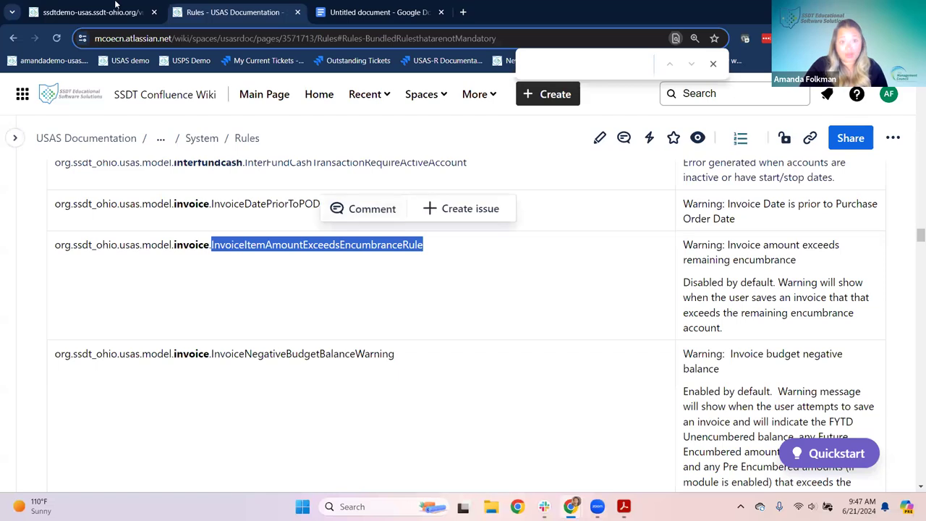
click(121, 19)
click(248, 251)
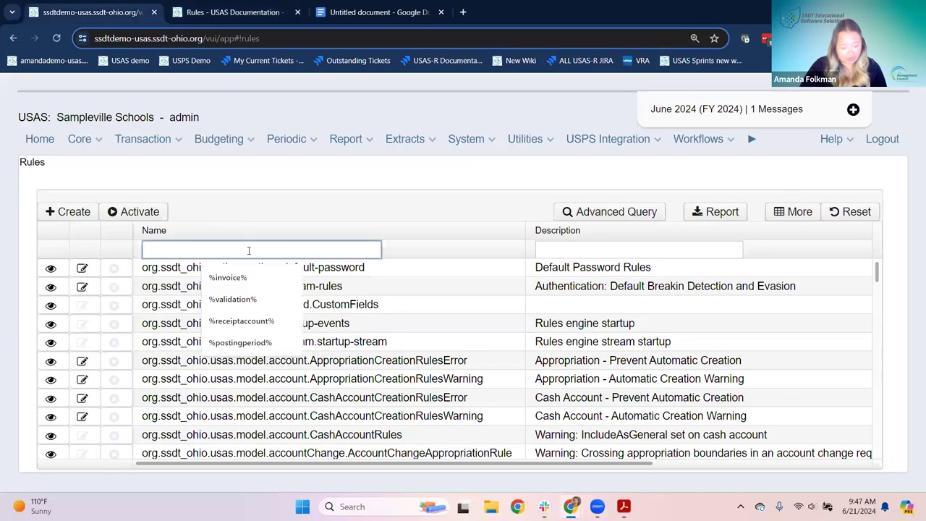
text(%)
key(ctrl+v)
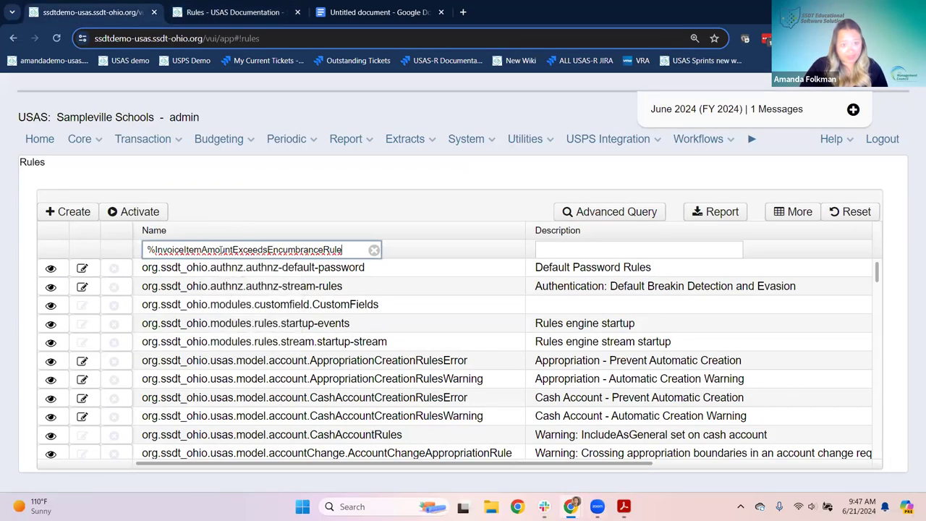
drag(148, 249, 157, 249)
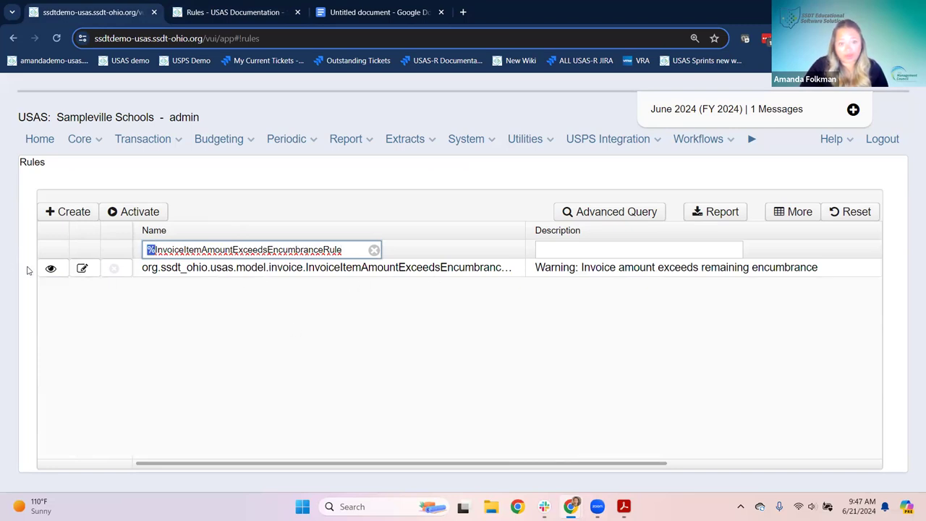
- Open the filtered invoice encumbrance rule for editing and toggle its Enabled status
click(82, 269)
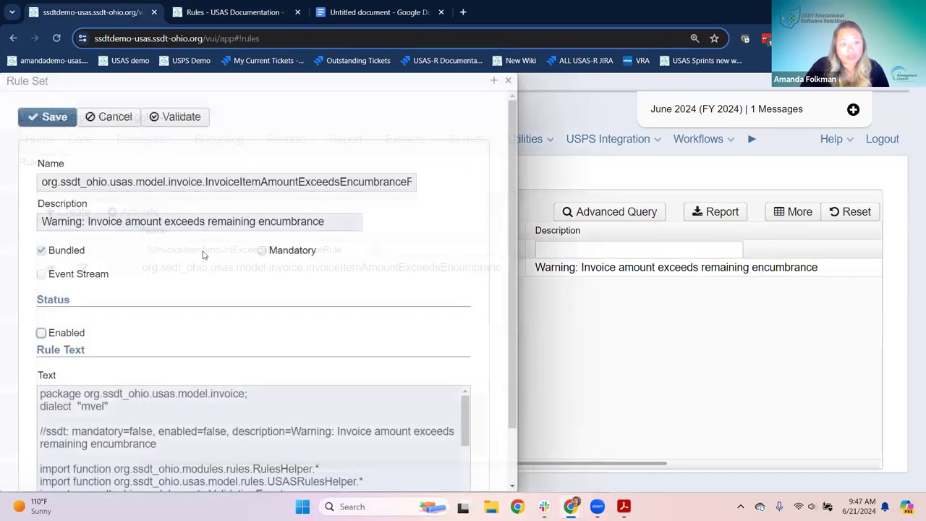
click(41, 324)
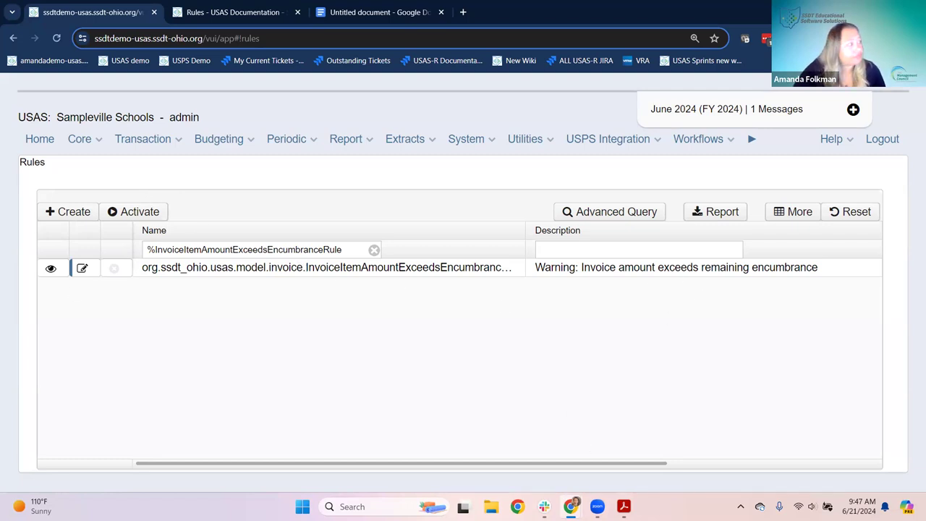
- Switch to the USAS documentation and examine the InvoiceNegativeBudgetBalanceWarning rule and its description
click(214, 14)
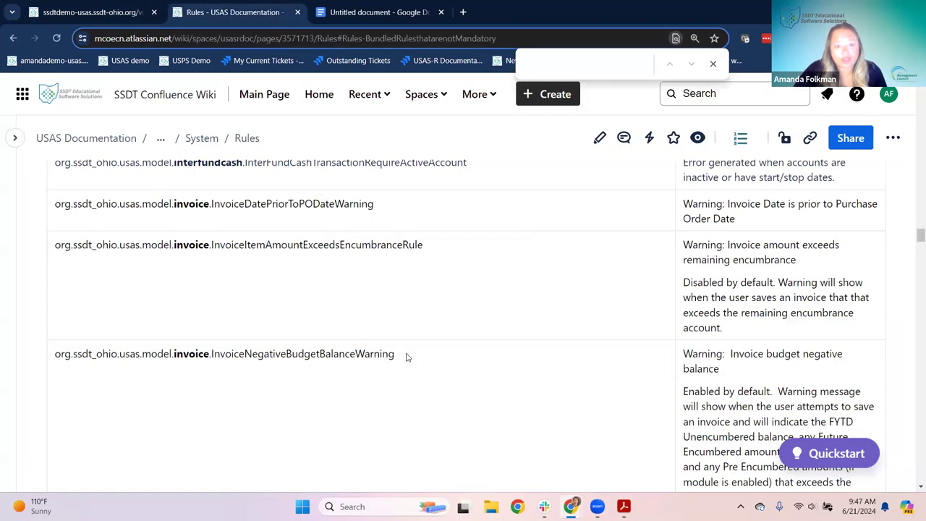
scroll(407, 355, down, 1)
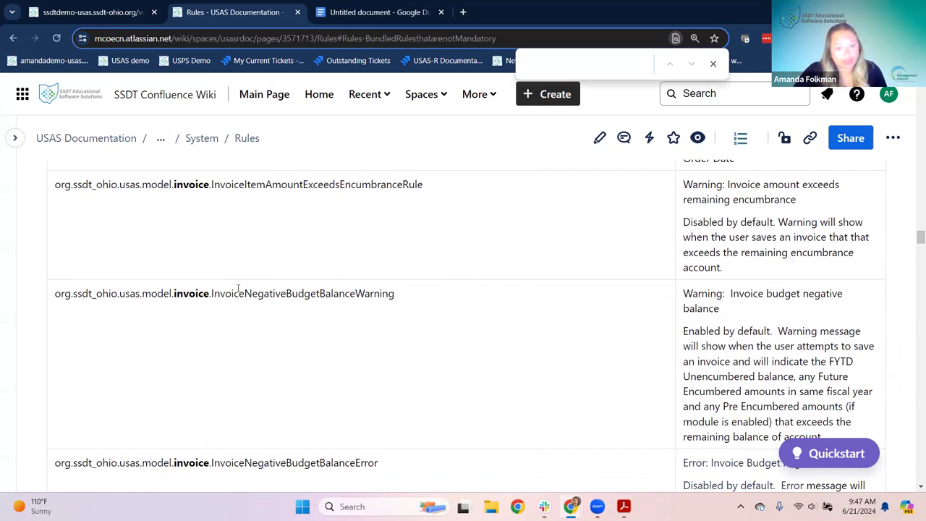
drag(700, 297, 720, 309)
click(738, 325)
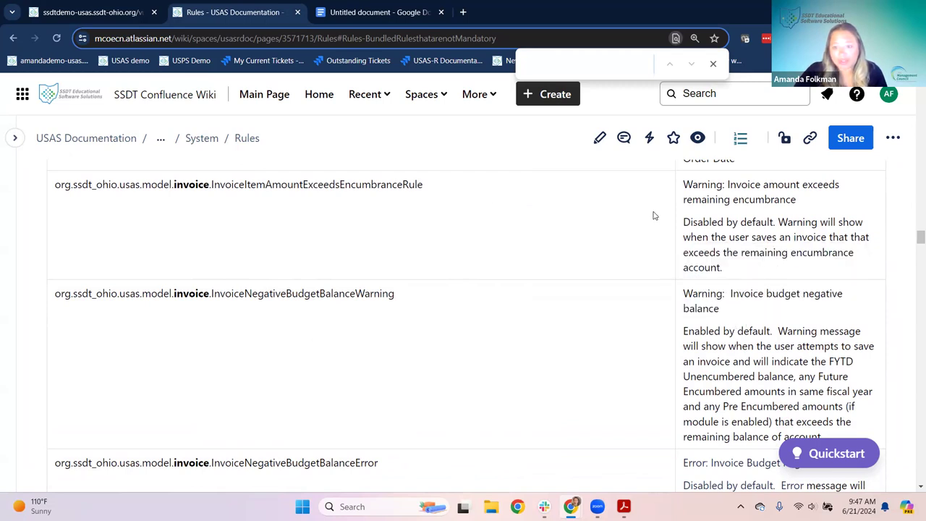
scroll(695, 275, down, 1)
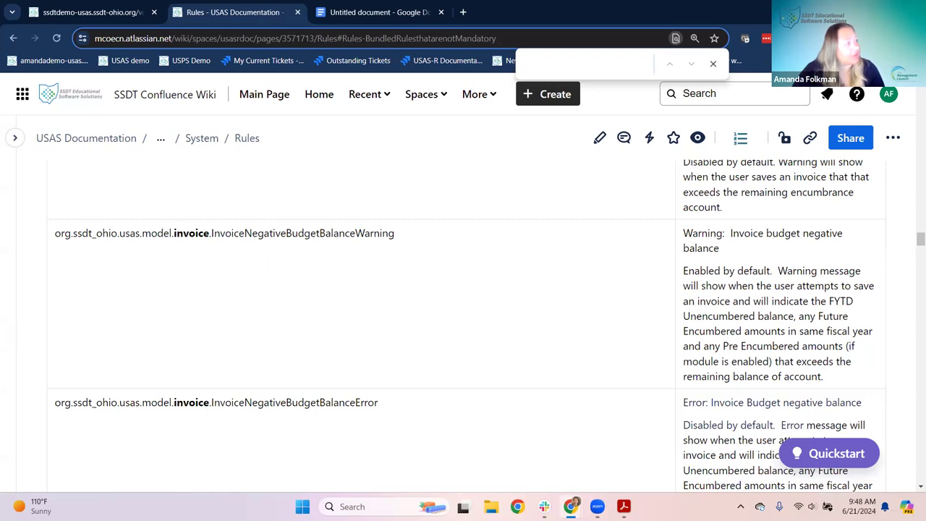
drag(298, 233, 374, 233)
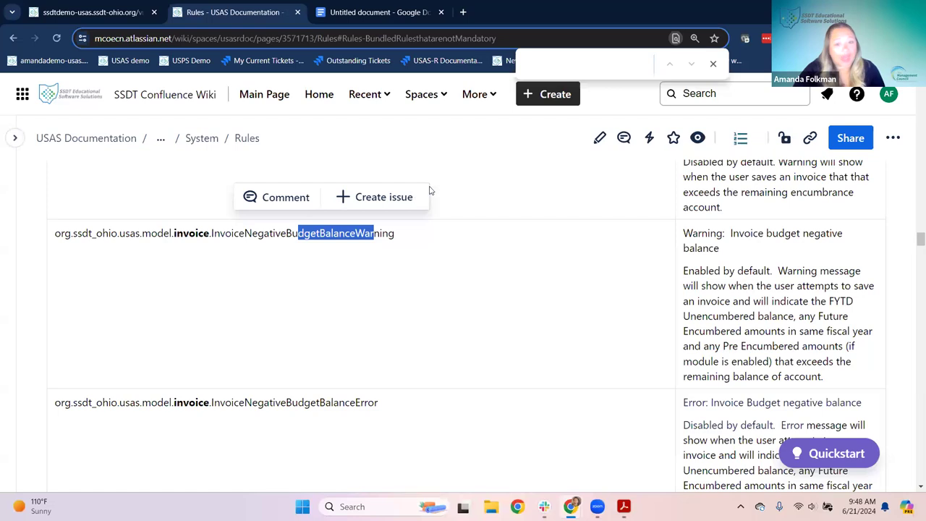
- Examine the InvoiceNegativeCashBalanceWarning rule and its description further along the documentation table
scroll(480, 284, up, 3)
scroll(340, 275, down, 8)
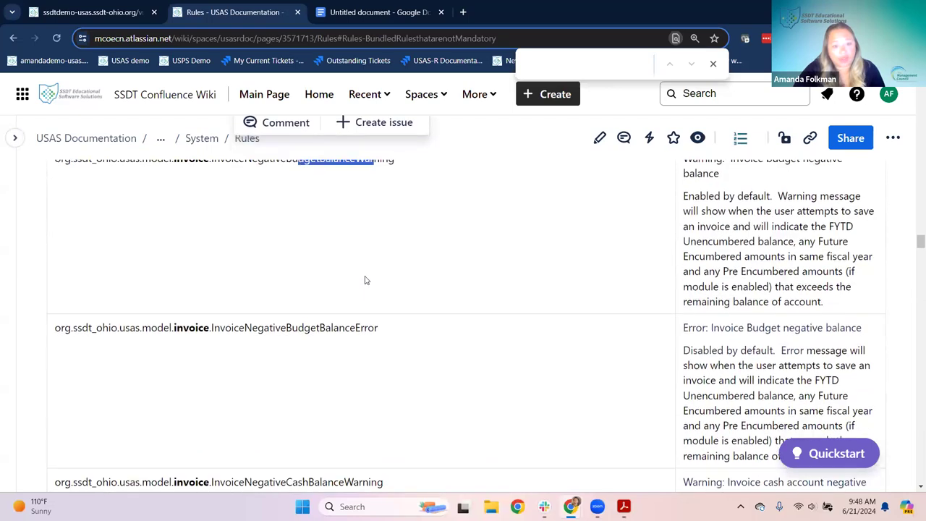
drag(245, 376, 365, 388)
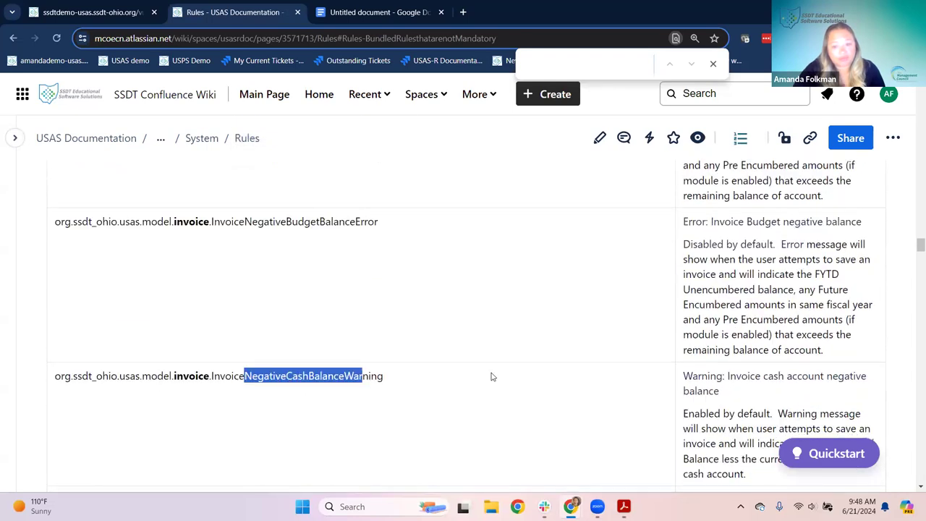
scroll(497, 376, down, 1)
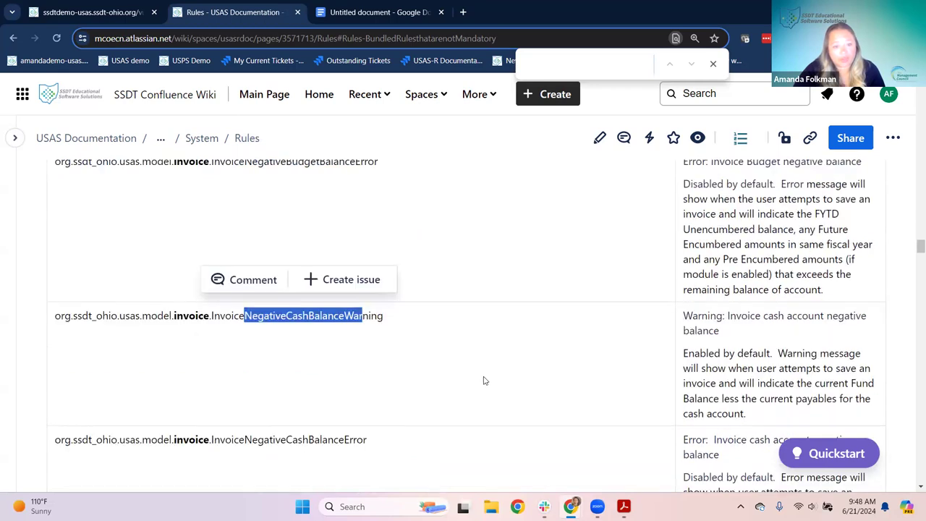
click(484, 378)
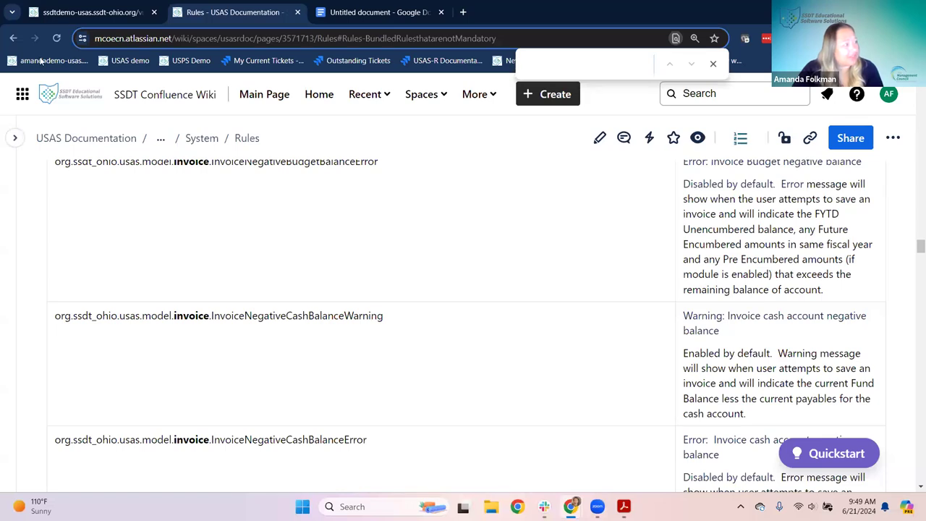
- Switch to USAS, open the Eulonia Signs purchase order in full view, examine its amounts and item charges, and close it
click(73, 17)
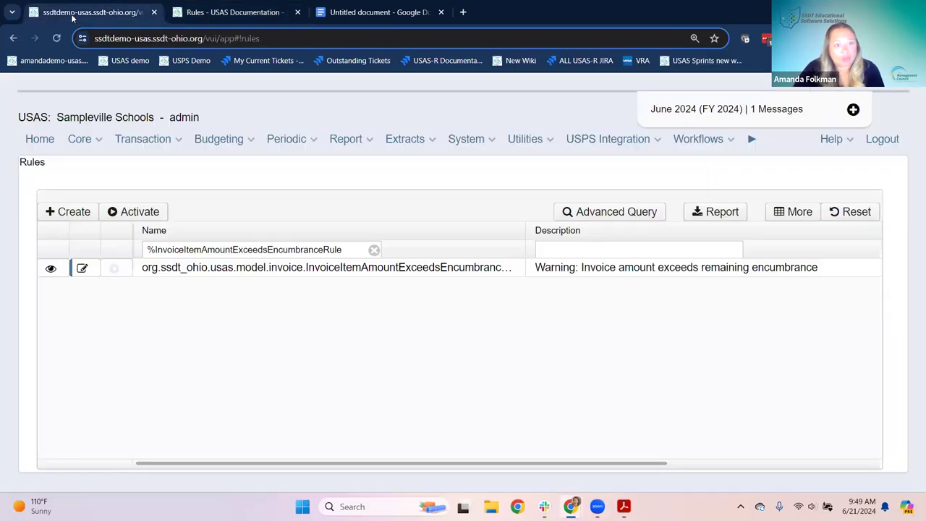
click(164, 144)
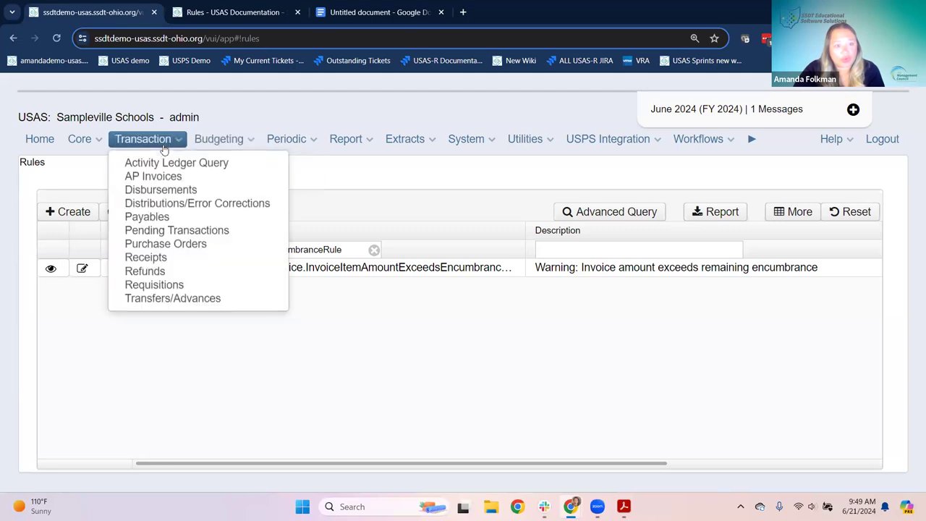
click(165, 245)
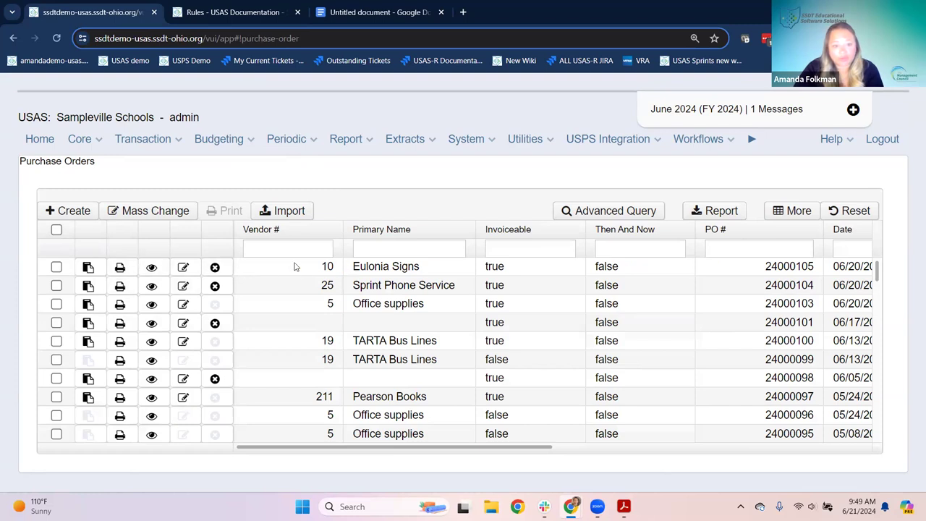
click(152, 268)
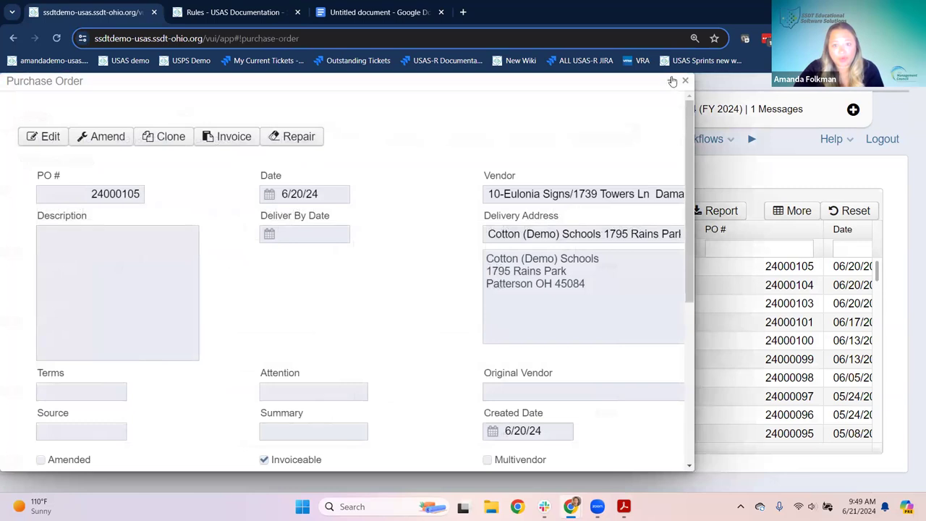
click(674, 83)
scroll(376, 248, down, 4)
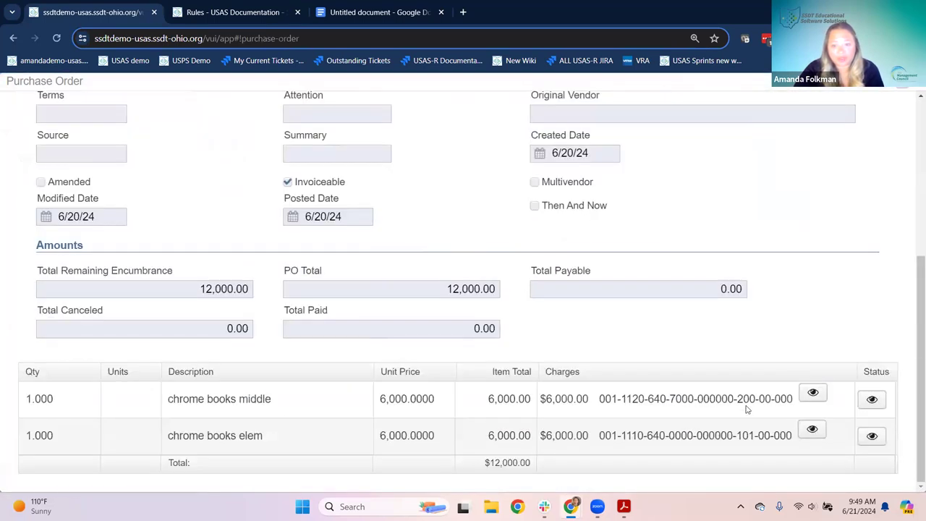
scroll(622, 325, up, 4)
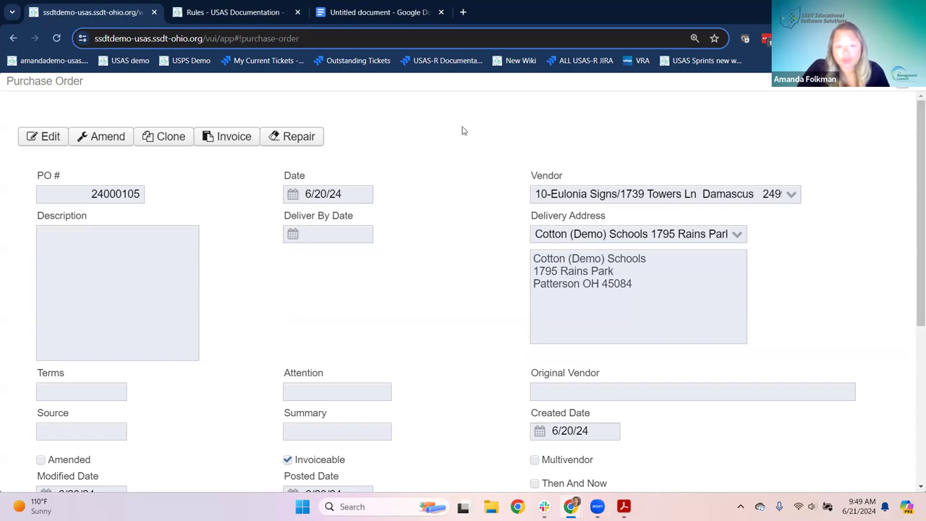
key(Escape)
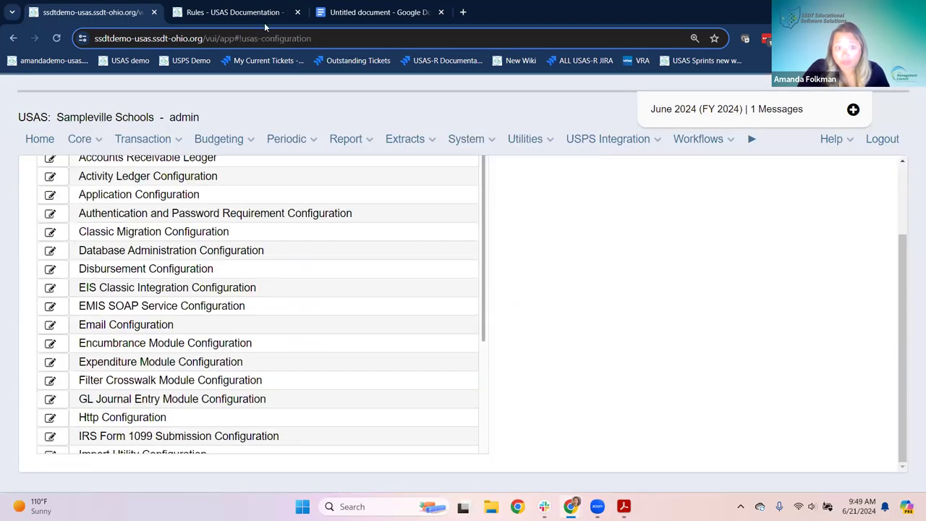
- Open the EIS Classic Integration Configuration for editing in USAS and bring up its section on the documentation's Configuration page
click(51, 289)
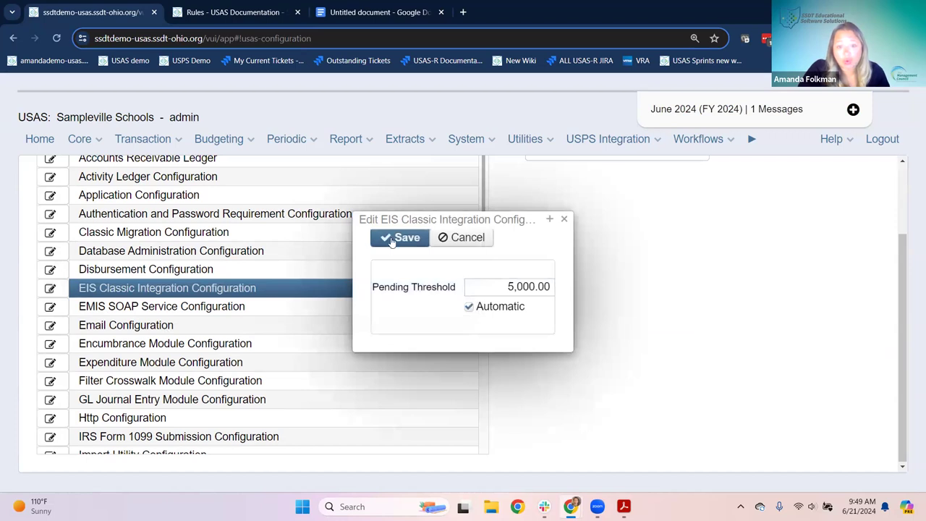
click(224, 14)
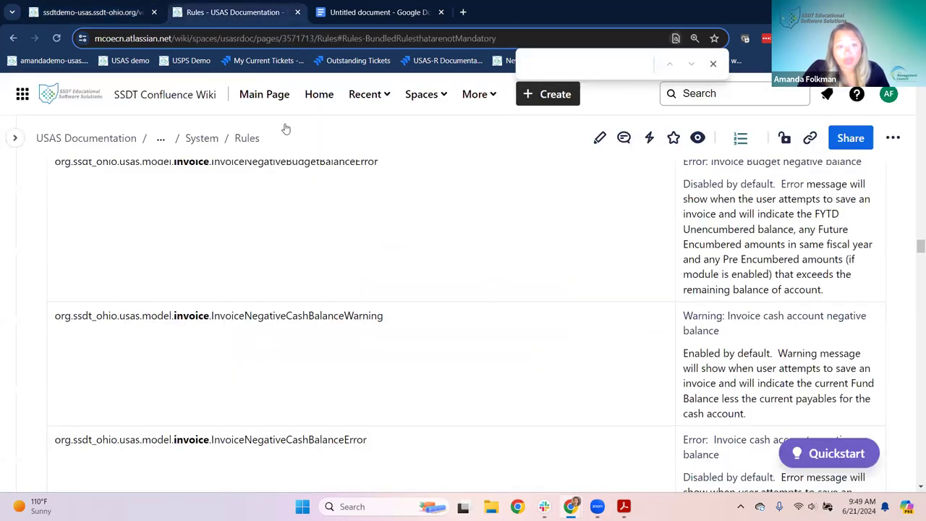
click(68, 138)
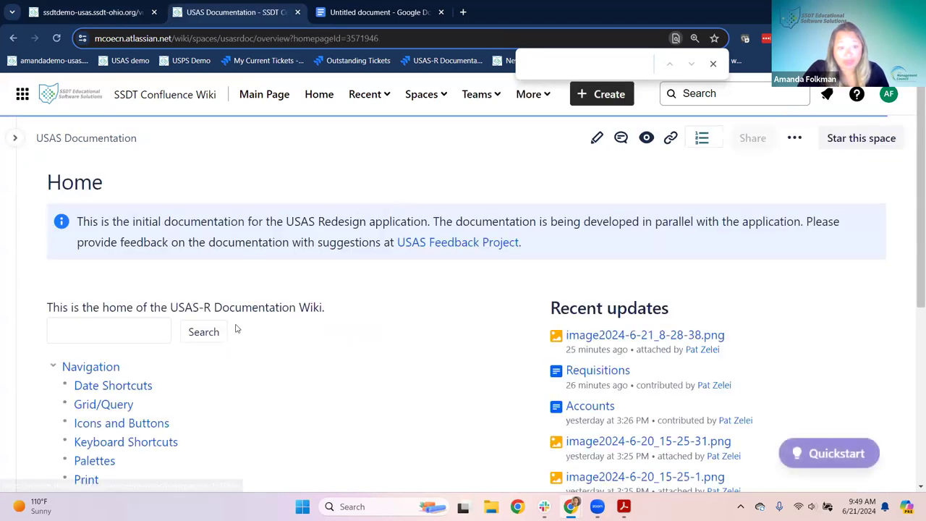
scroll(233, 326, down, 4)
click(65, 330)
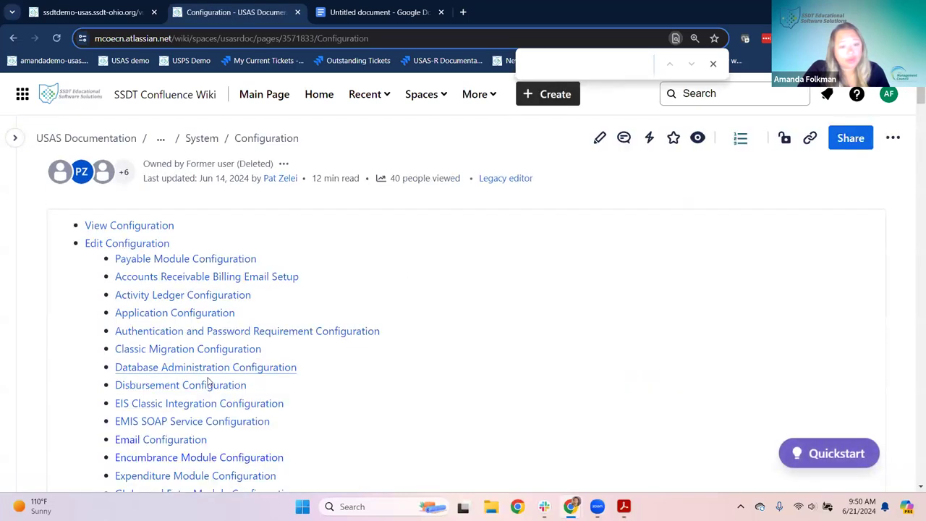
click(230, 406)
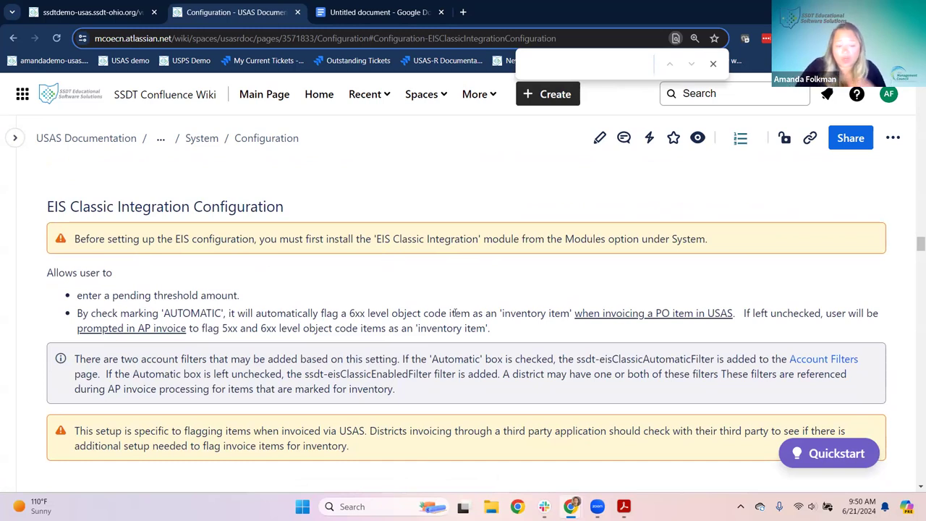
- Read the documentation's explanation of the pending threshold amount and the Automatic option for flagging inventory items
drag(91, 302, 246, 297)
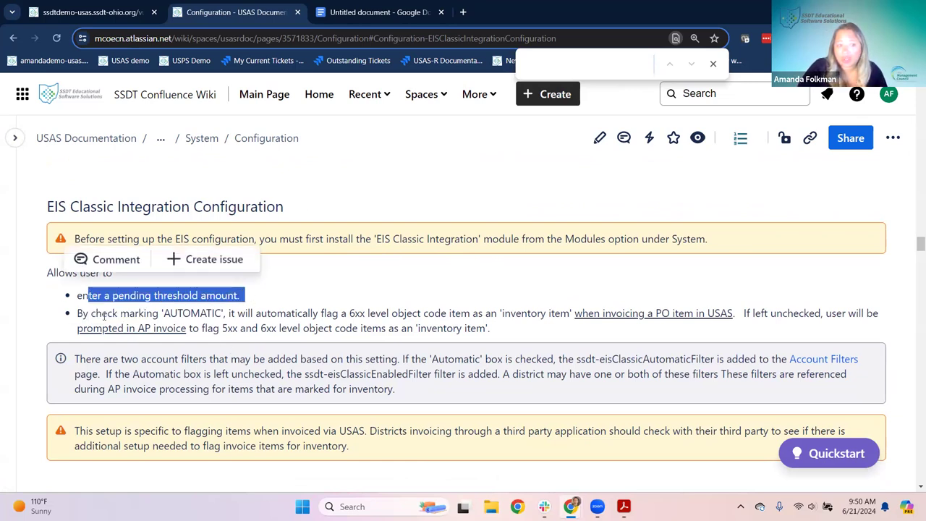
click(267, 315)
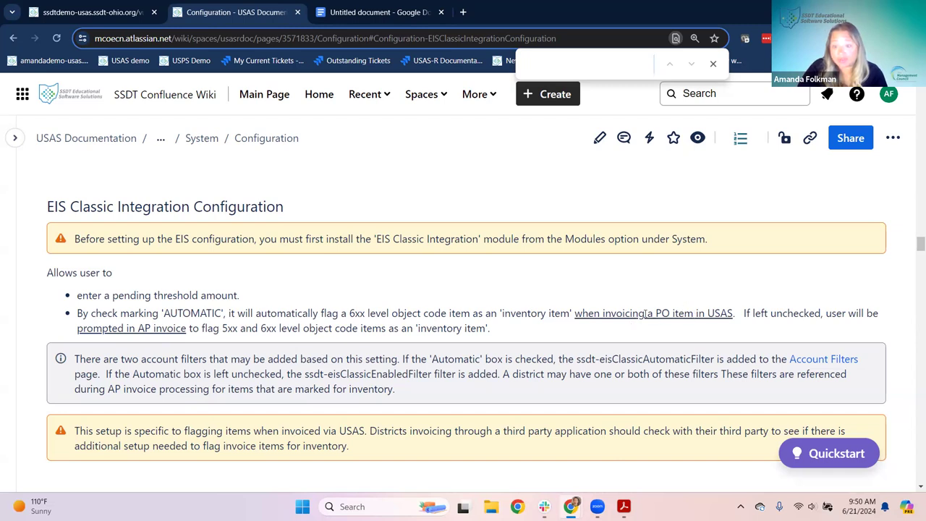
drag(603, 313, 741, 313)
click(529, 314)
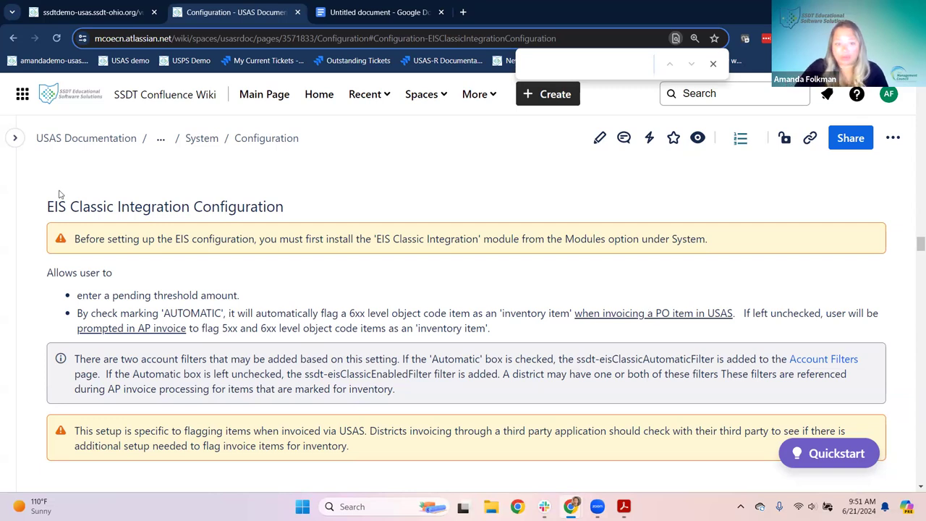
- Return to USAS, review the Pending Threshold in the EIS Classic Integration Configuration, and close it without saving
click(93, 13)
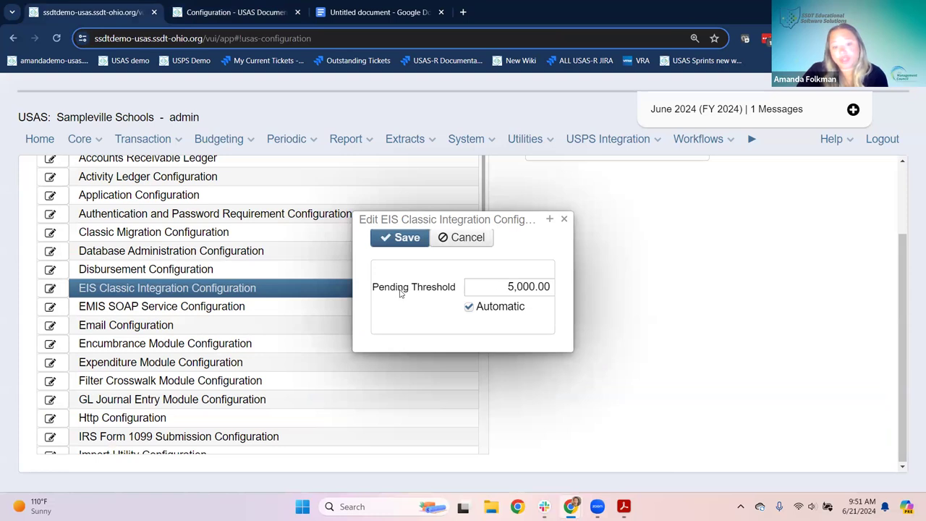
drag(485, 283, 559, 294)
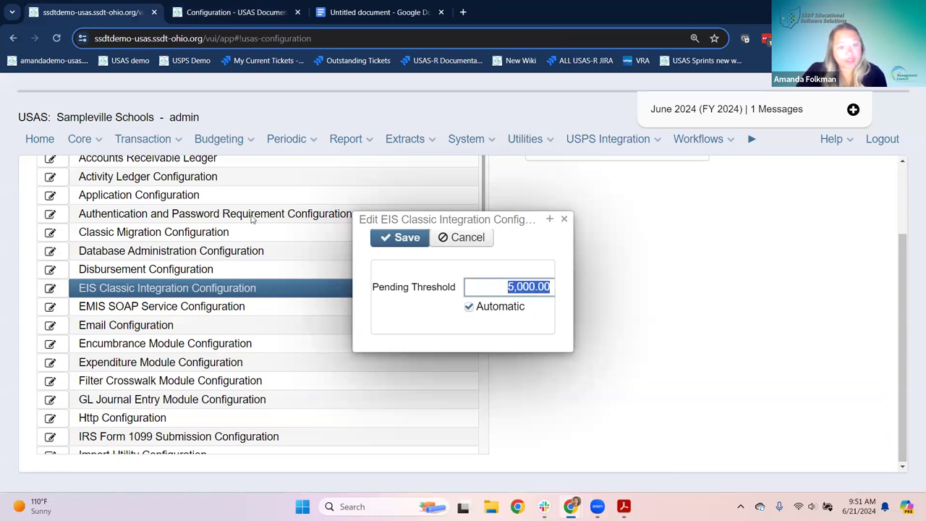
click(564, 219)
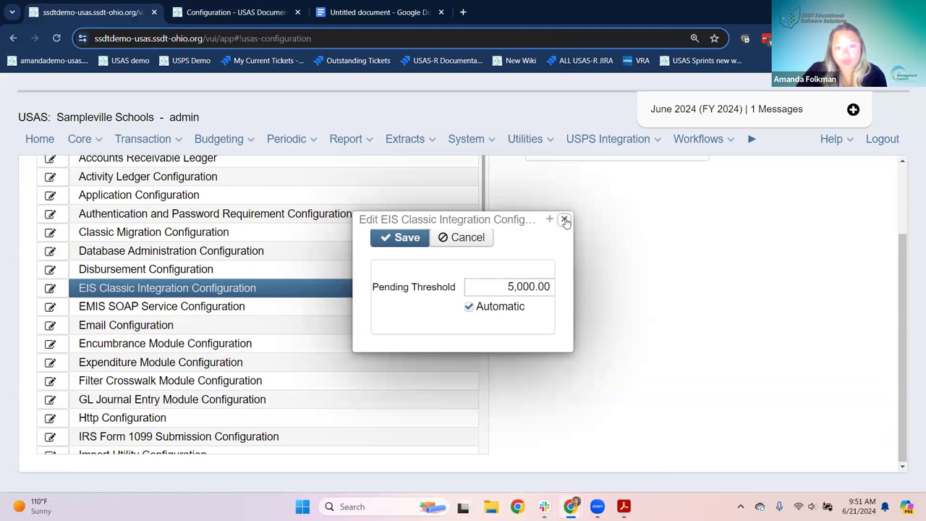
- Go to the Purchase Orders page and open the Eulonia Signs purchase order for viewing
click(145, 141)
click(146, 257)
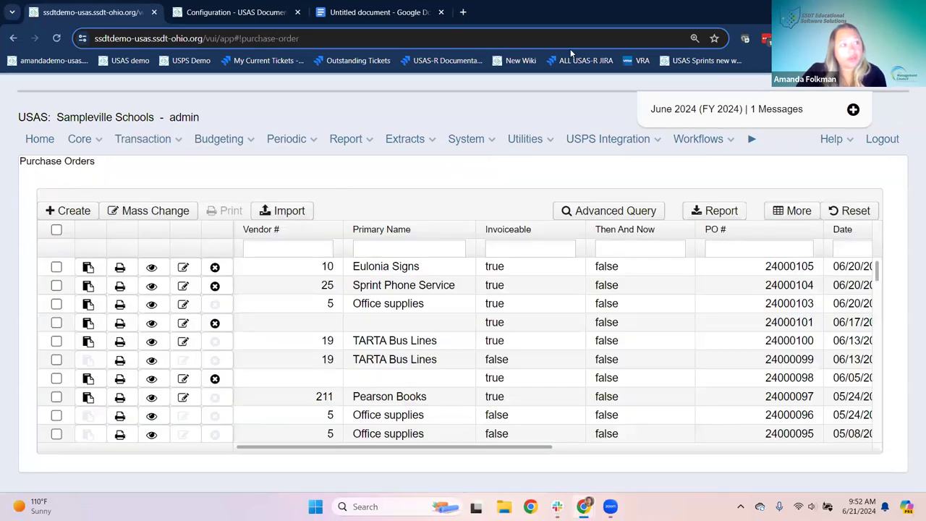
click(151, 268)
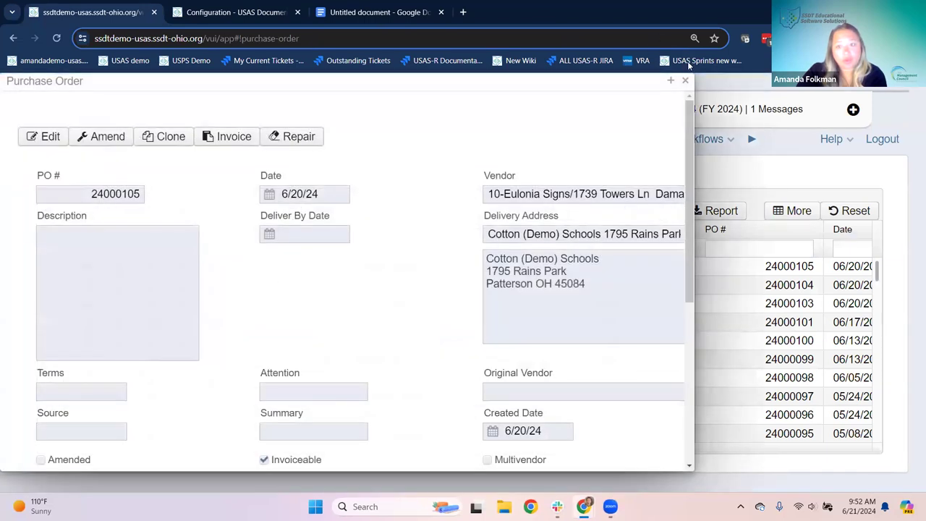
- Review the amounts and charges on the Eulonia Signs purchase order and start an invoice from it numbered ASF500
scroll(506, 329, down, 4)
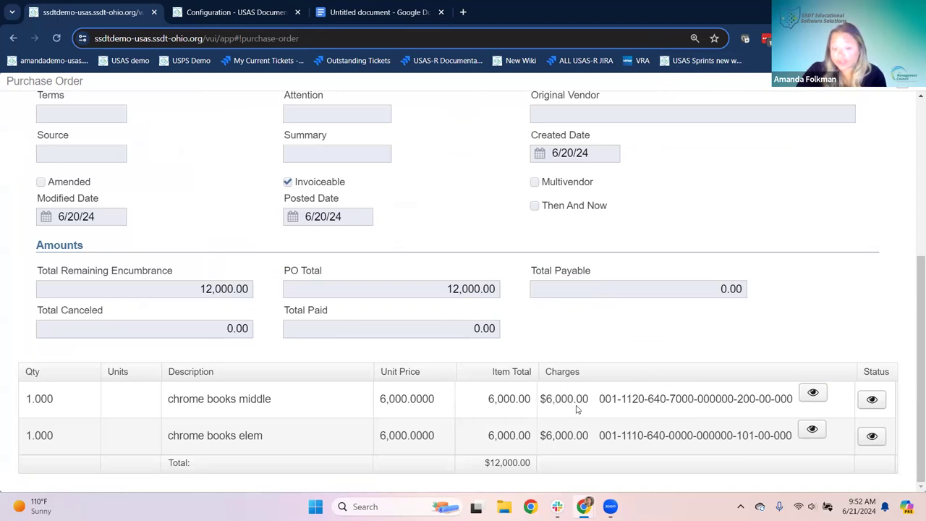
scroll(582, 352, up, 2)
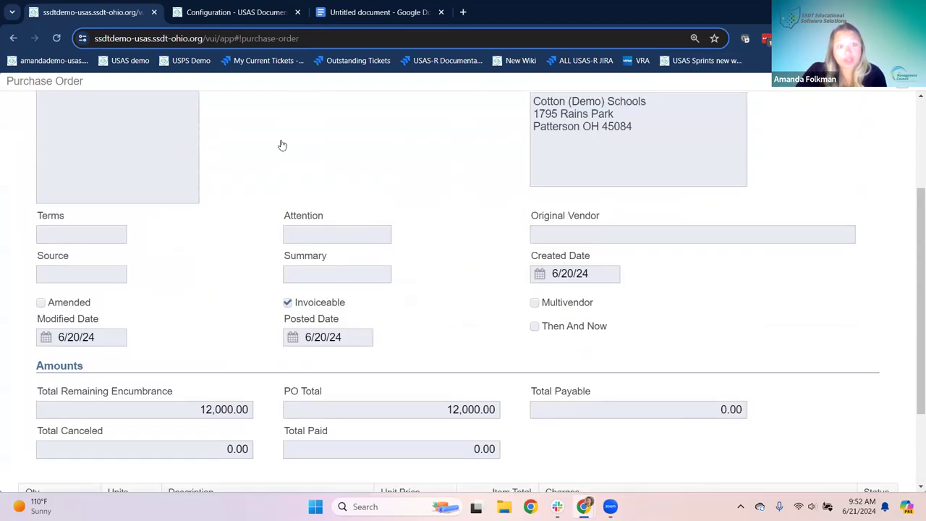
scroll(281, 144, up, 3)
click(230, 139)
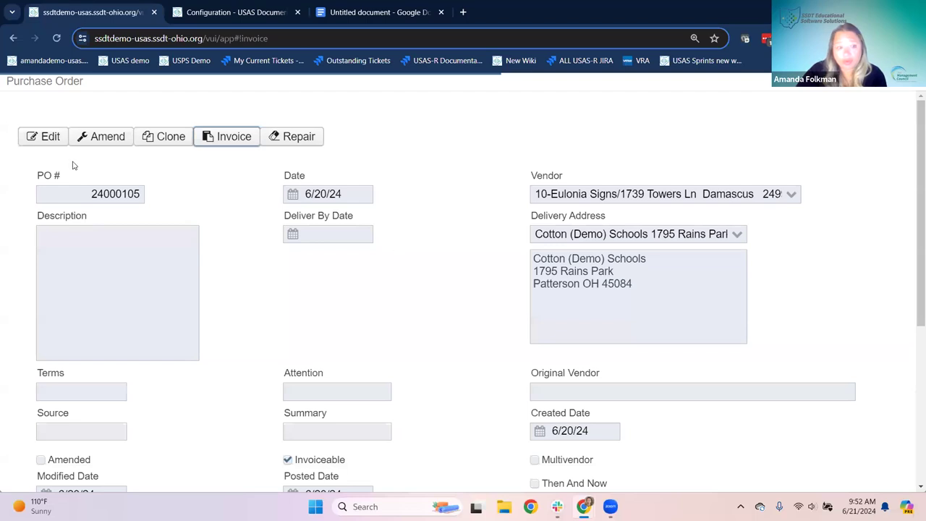
click(52, 182)
text(ASF)
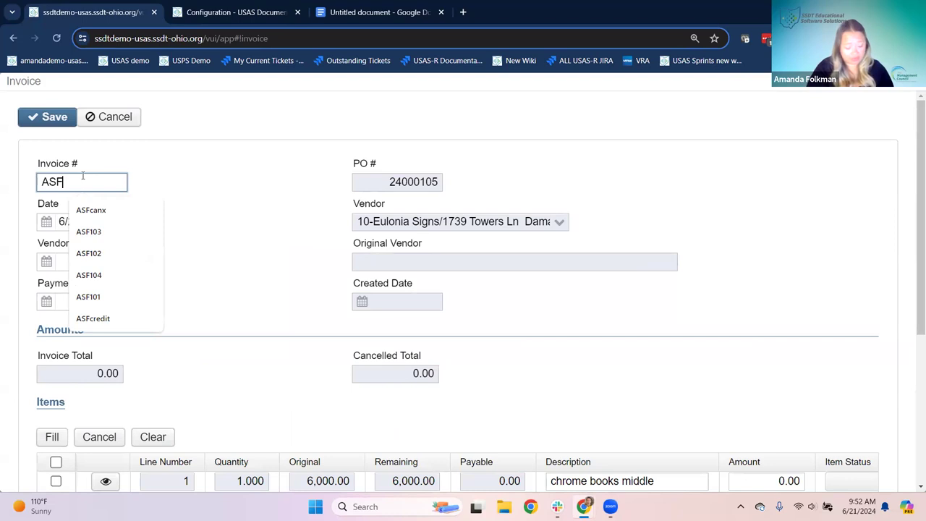
text(500)
click(283, 186)
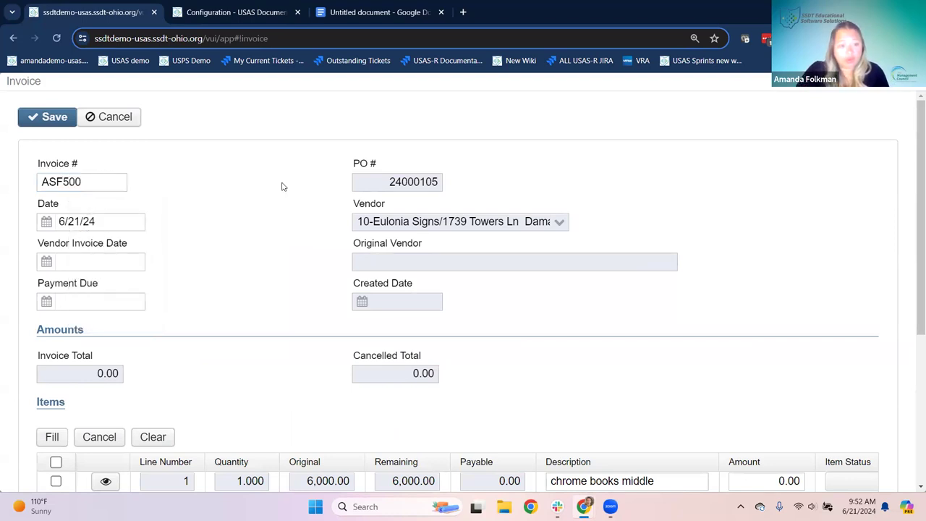
- Fill the chrome books middle item with its full remaining amount and bring its EIS inventory flag into view
scroll(256, 186, down, 2)
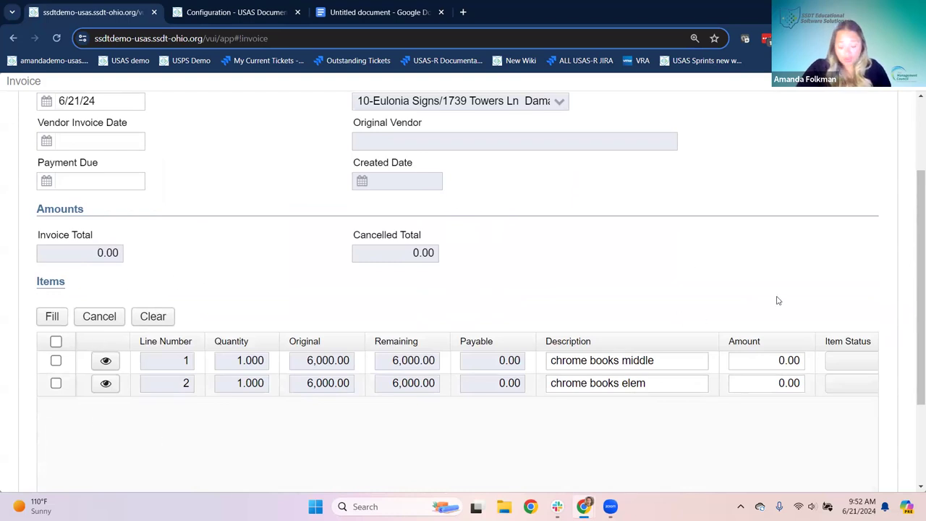
key(ctrl+minus)
key(ctrl+minus)
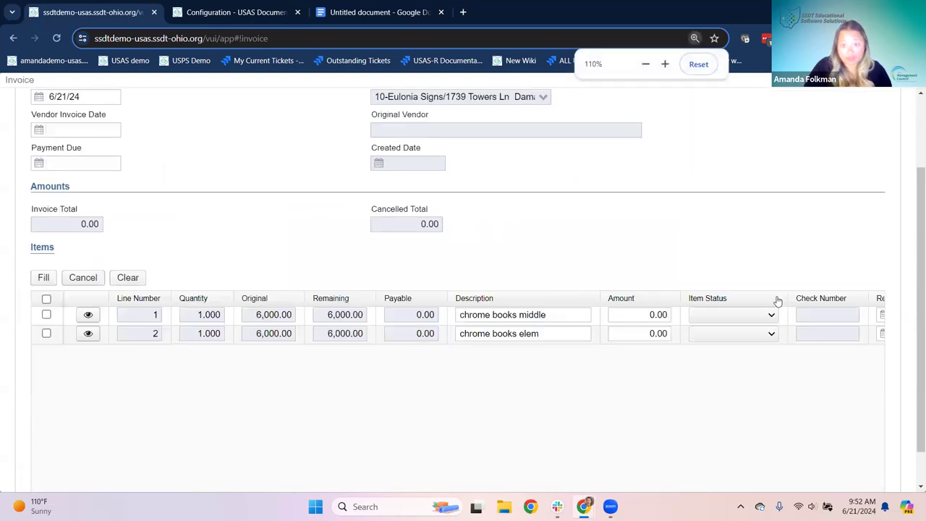
key(ctrl+minus)
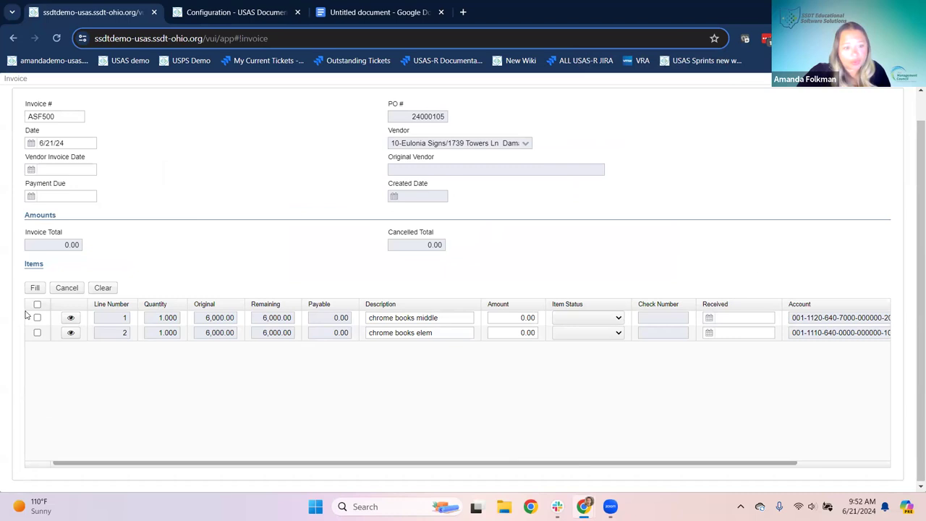
click(513, 317)
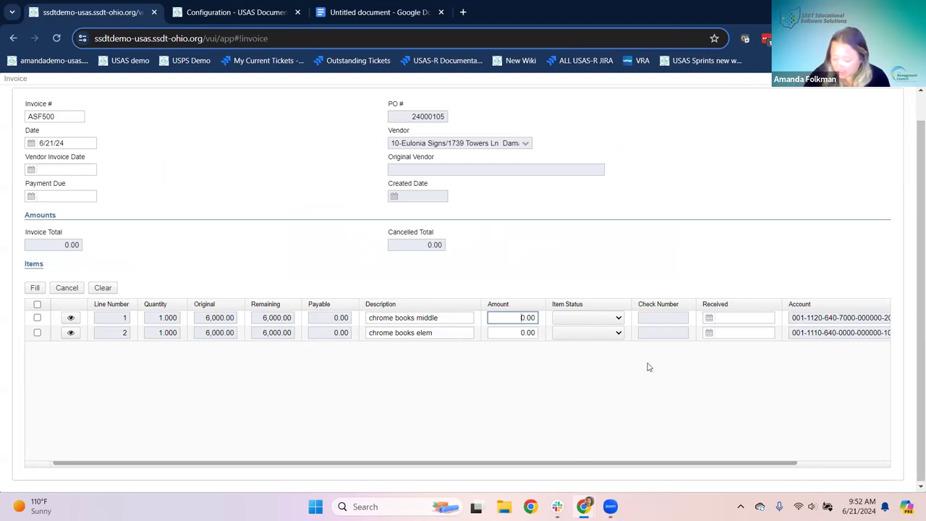
click(37, 318)
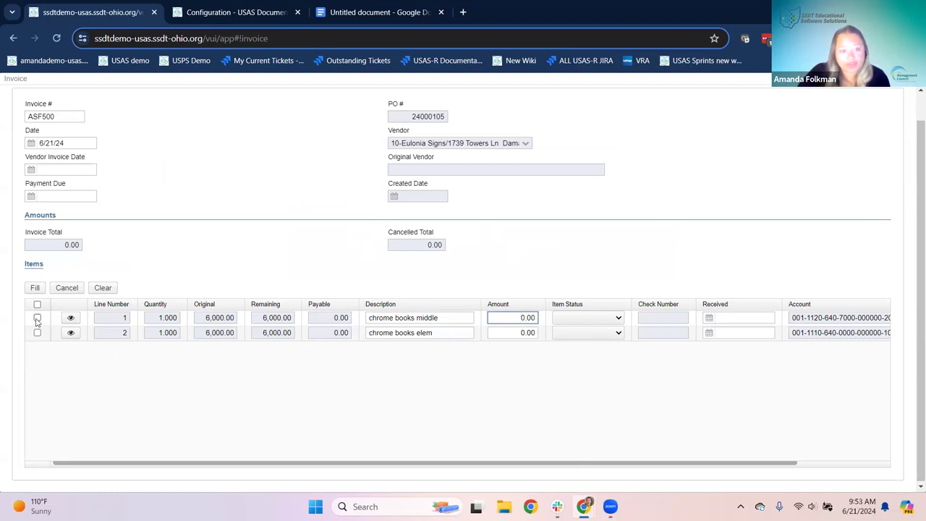
click(32, 289)
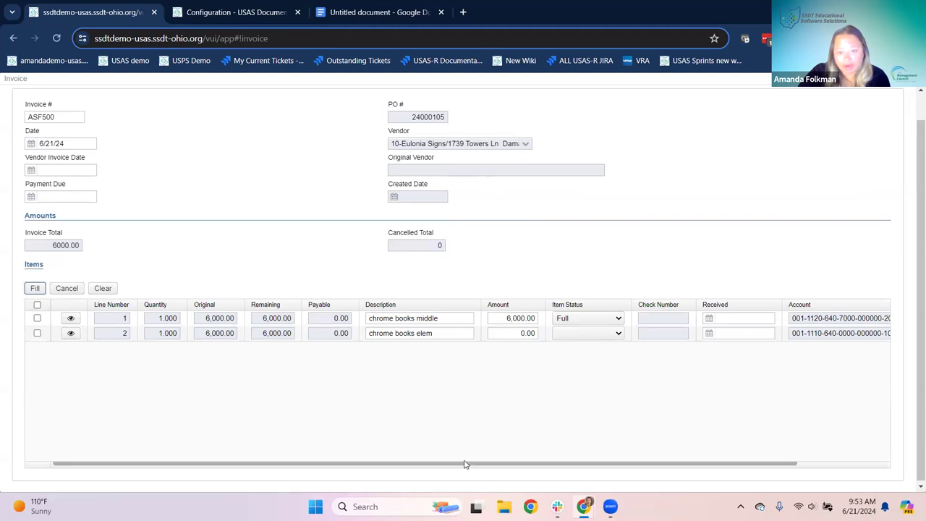
drag(450, 468, 557, 467)
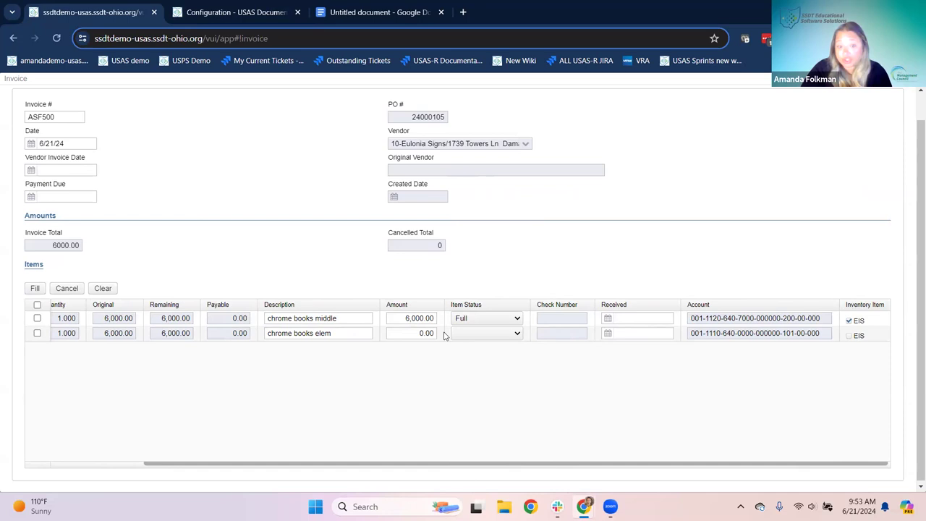
- Set the chrome books elem item's amount to 5,500.00 and its item status to Full
click(414, 335)
text(550)
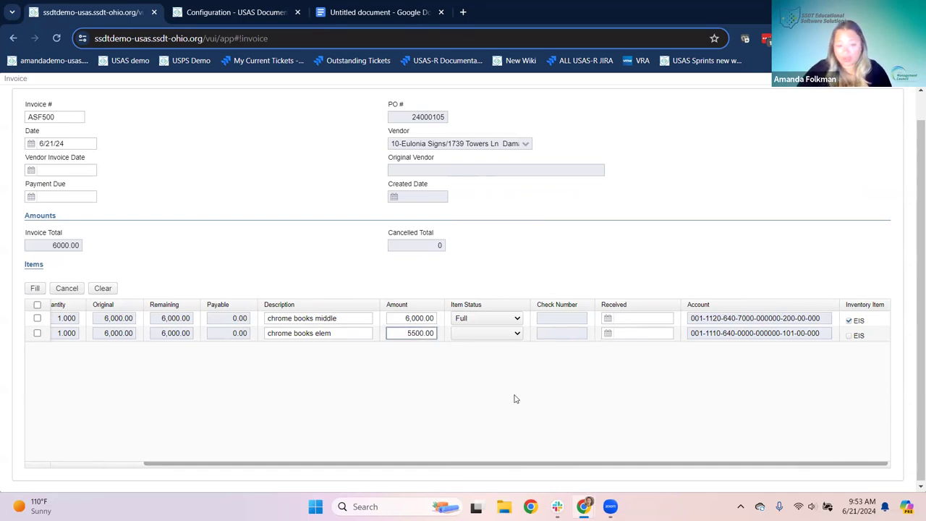
click(447, 401)
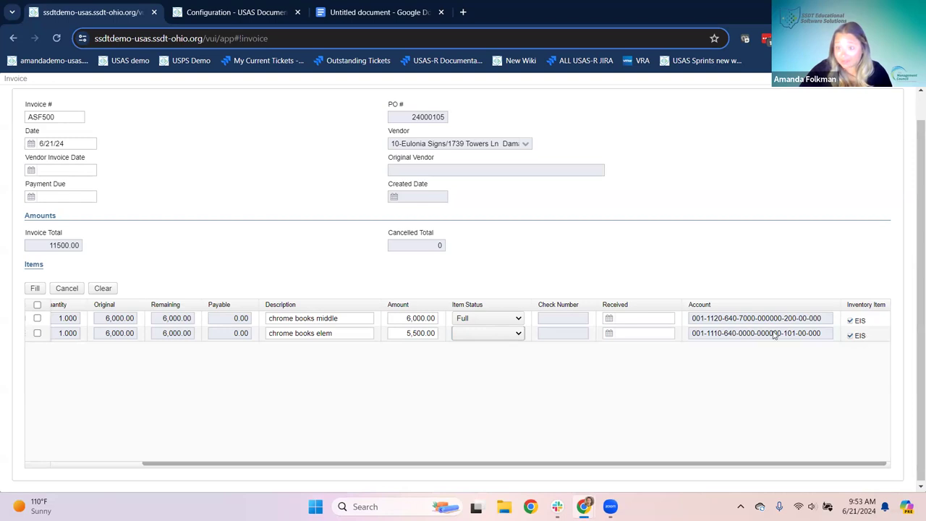
click(519, 334)
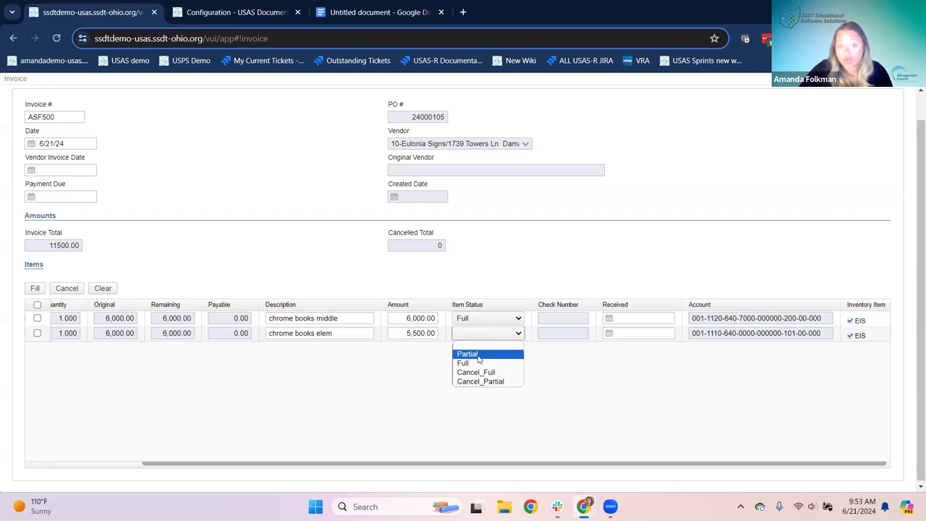
click(482, 364)
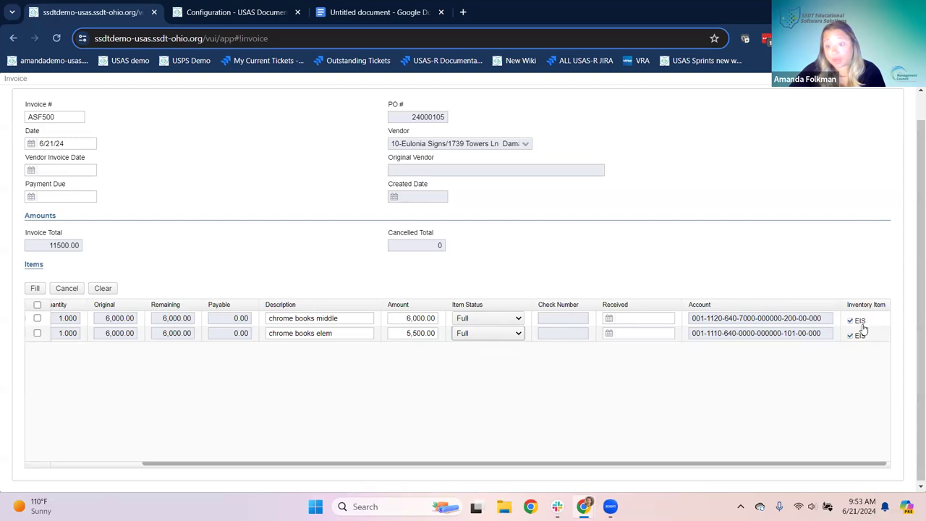
- Examine the EIS inventory flags on both invoice items and close the invoice without saving
key(ctrl+plus)
key(ctrl+plus)
key(ctrl+plus)
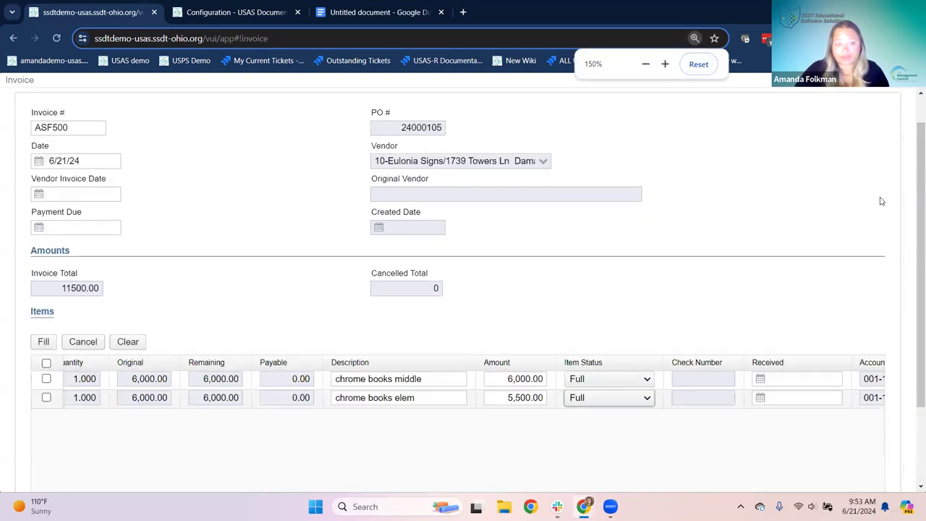
key(ctrl+minus)
key(ctrl+minus)
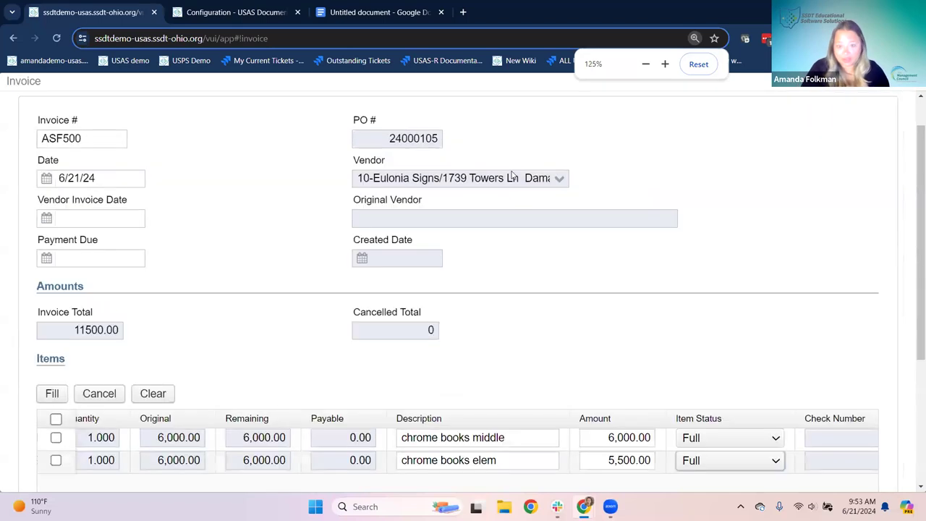
key(ctrl+minus)
drag(870, 465, 887, 467)
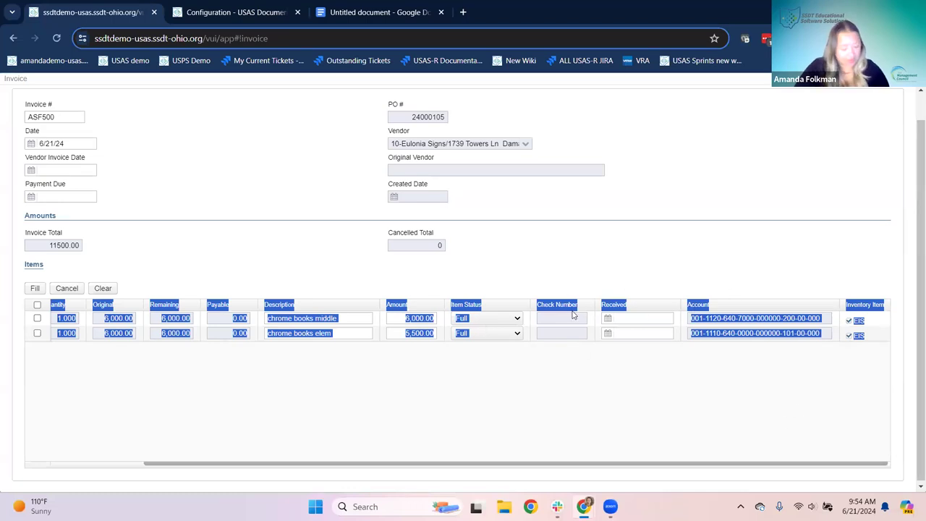
key(Escape)
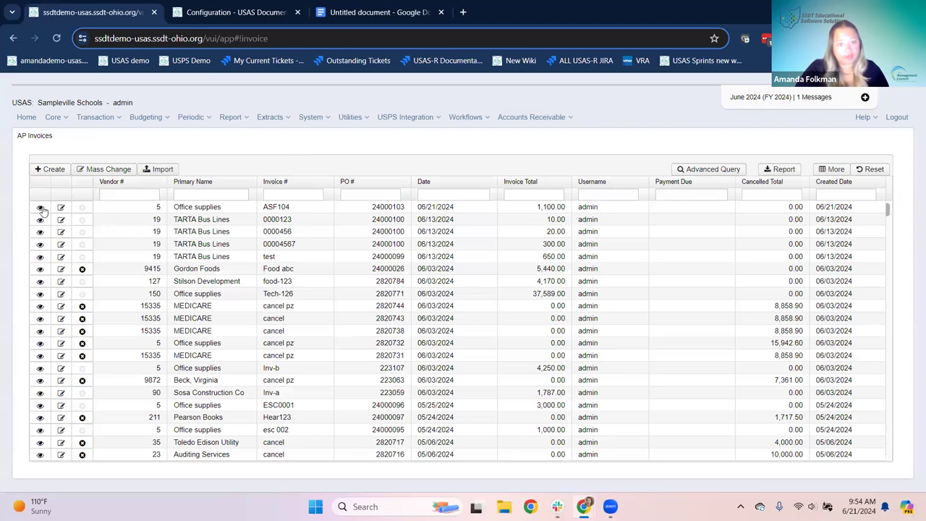
- Go back to the Purchase Orders page, open the Eulonia Signs purchase order, and start a new invoice from it
click(98, 118)
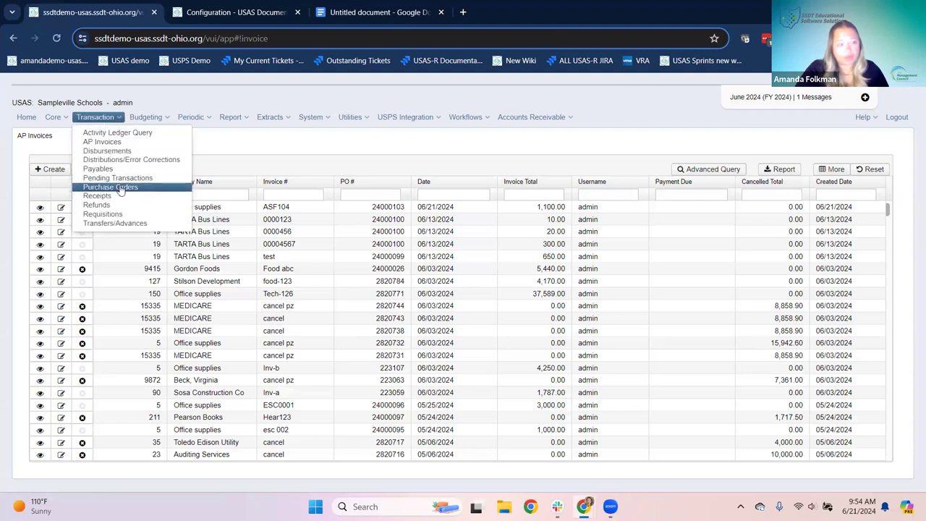
click(121, 188)
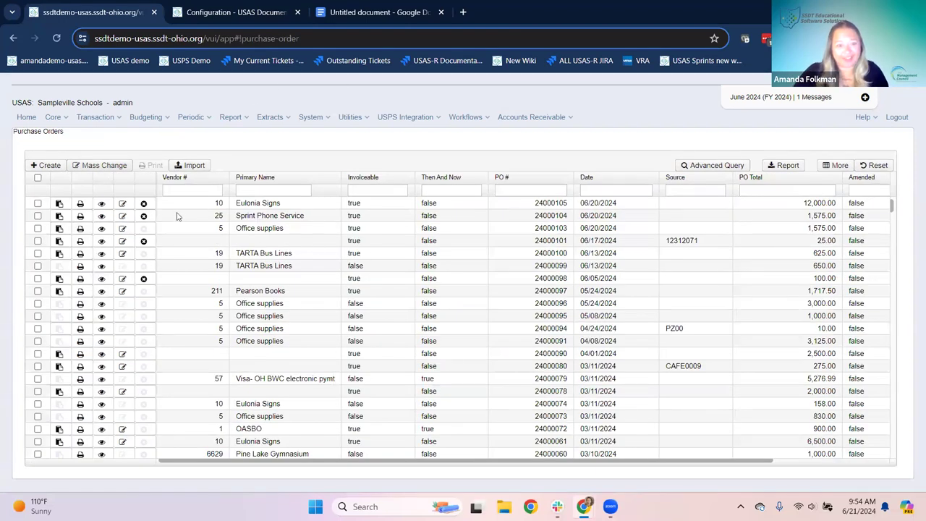
click(102, 206)
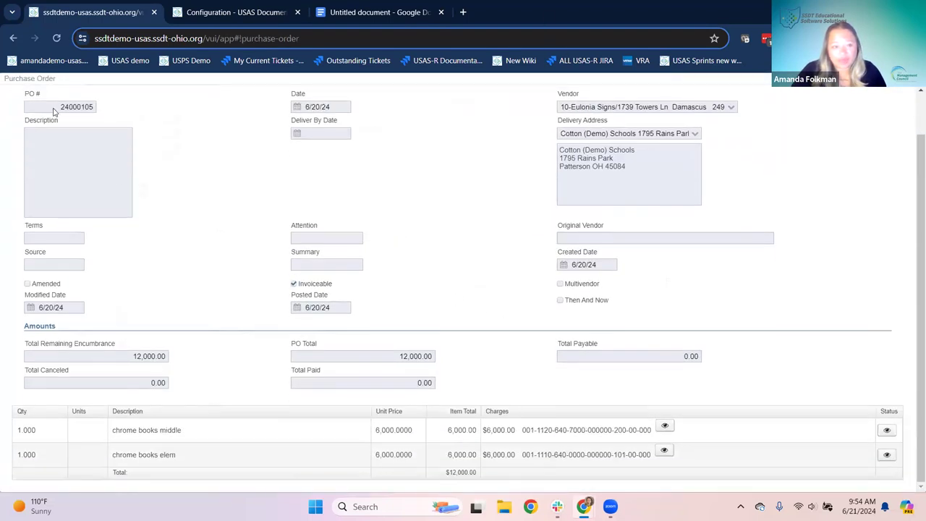
click(144, 119)
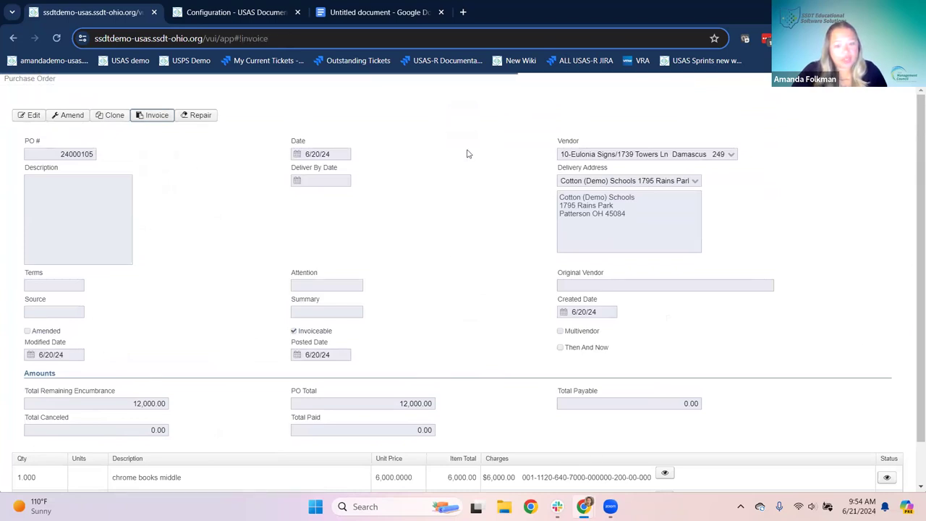
- Select both chrome books items on the invoice and fill them with their full remaining amounts
scroll(294, 437, down, 1)
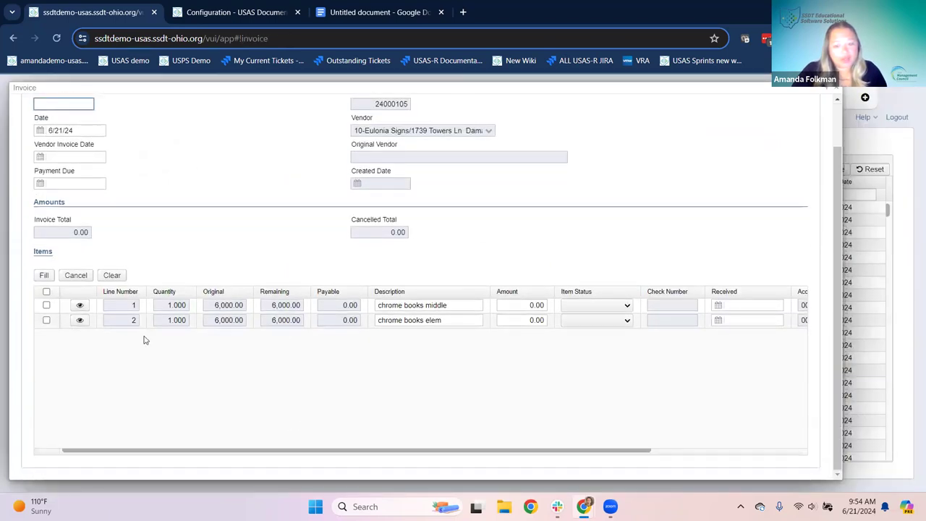
click(46, 292)
drag(100, 455, 279, 468)
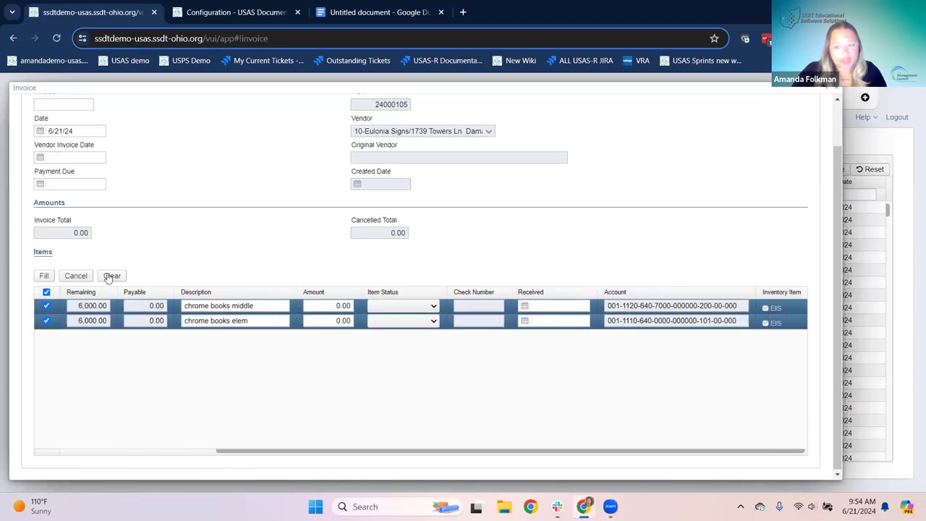
click(44, 276)
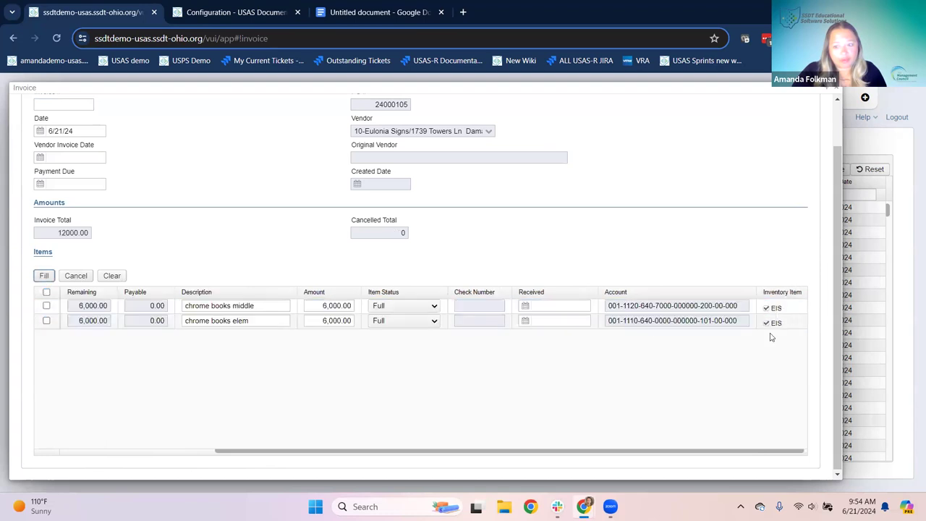
- Clear the EIS inventory flag on the chrome books middle item and turn it back on
click(766, 307)
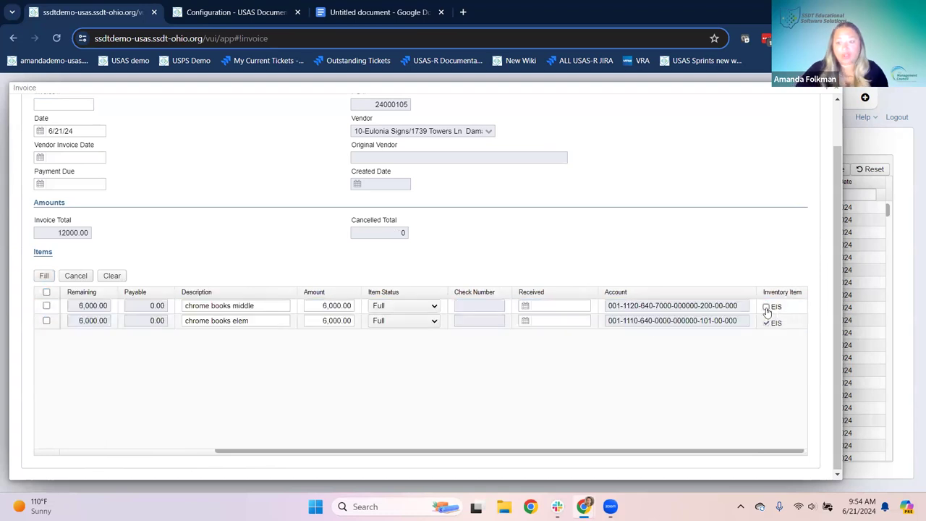
click(766, 307)
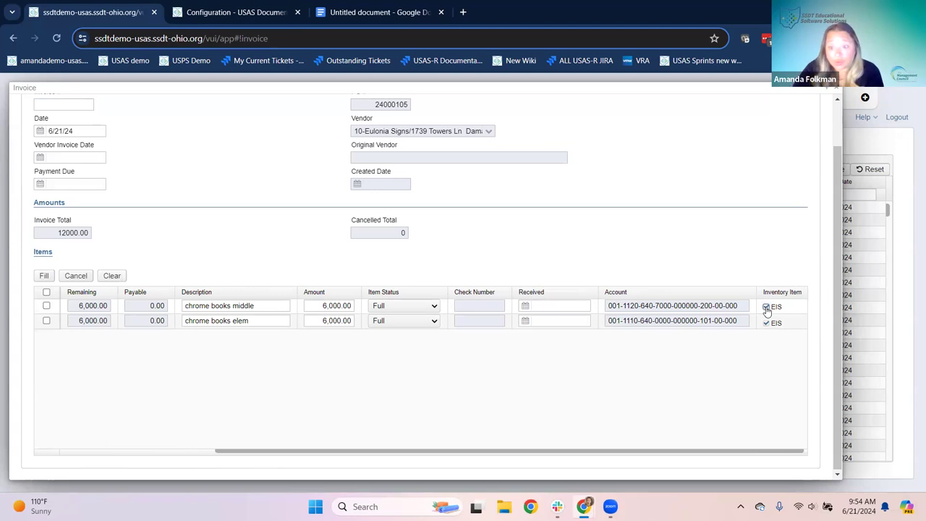
click(767, 307)
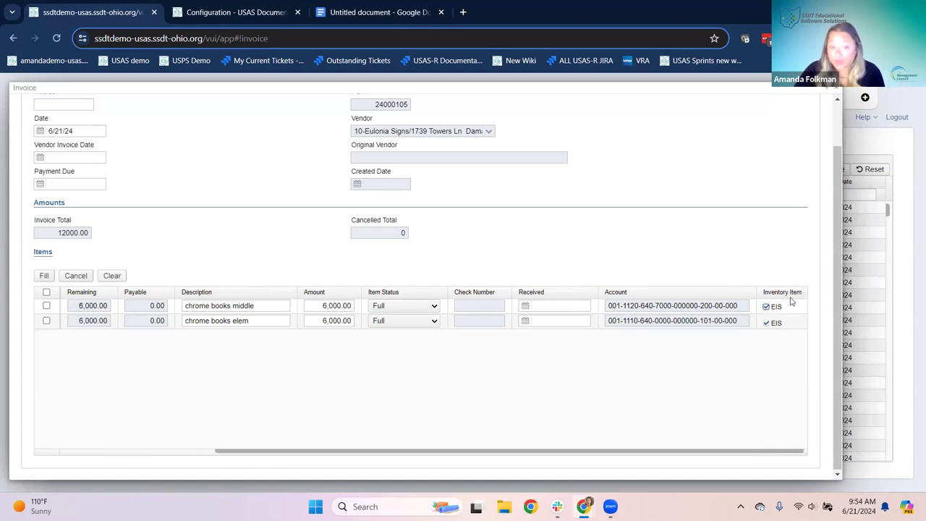
drag(322, 452, 379, 458)
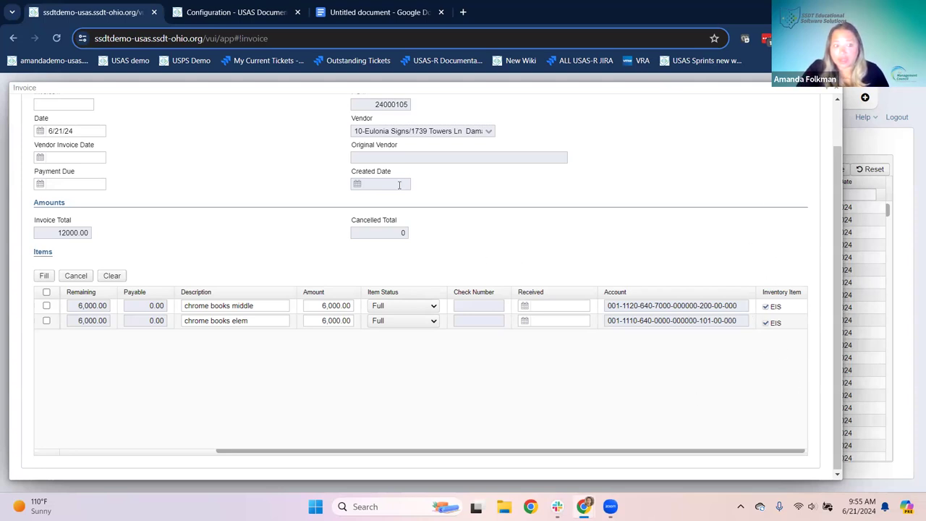
- Set the new invoice's number to ASF500
scroll(399, 229, up, 2)
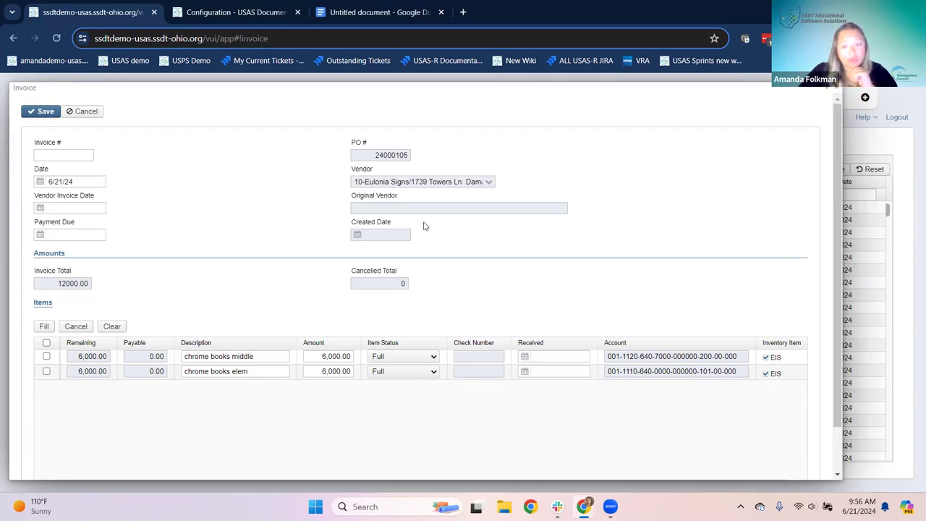
click(73, 155)
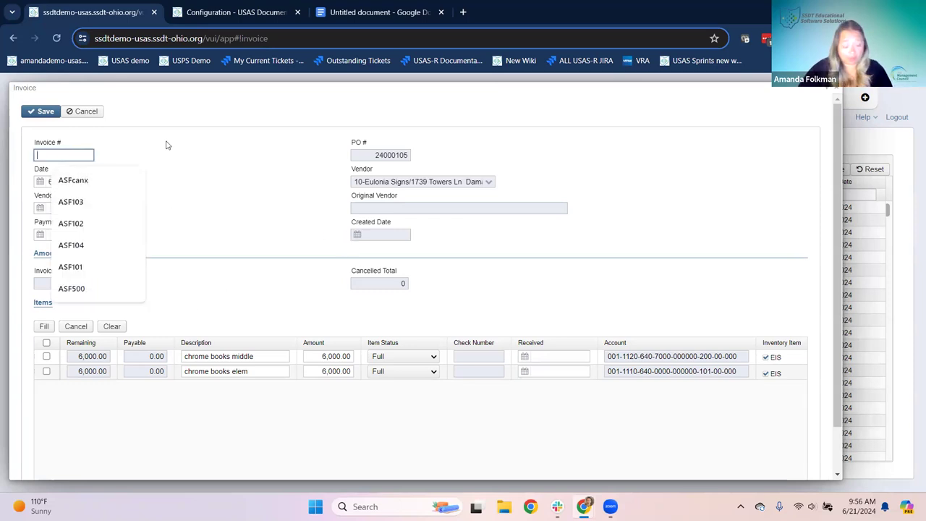
text(A)
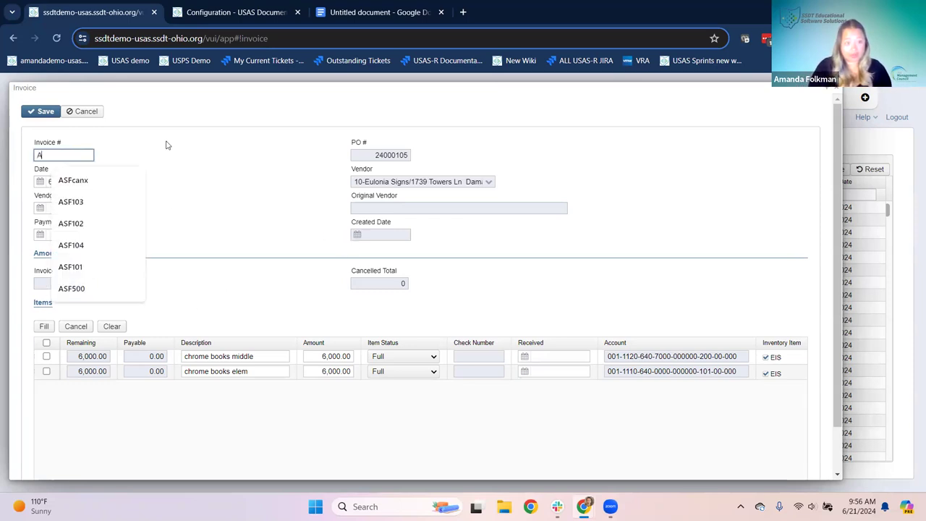
text(SF500)
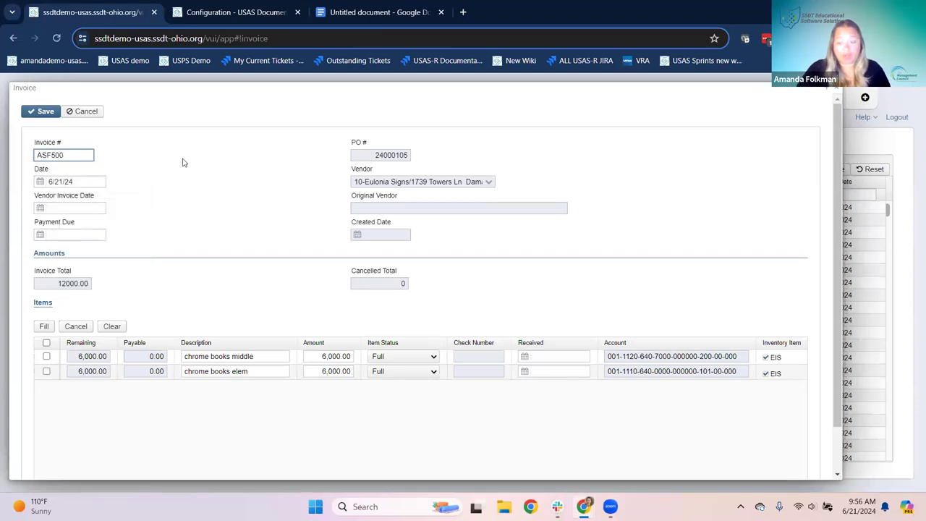
- Examine the invoice's Date, Vendor Invoice Date, Payment Due and Created Date fields
click(245, 199)
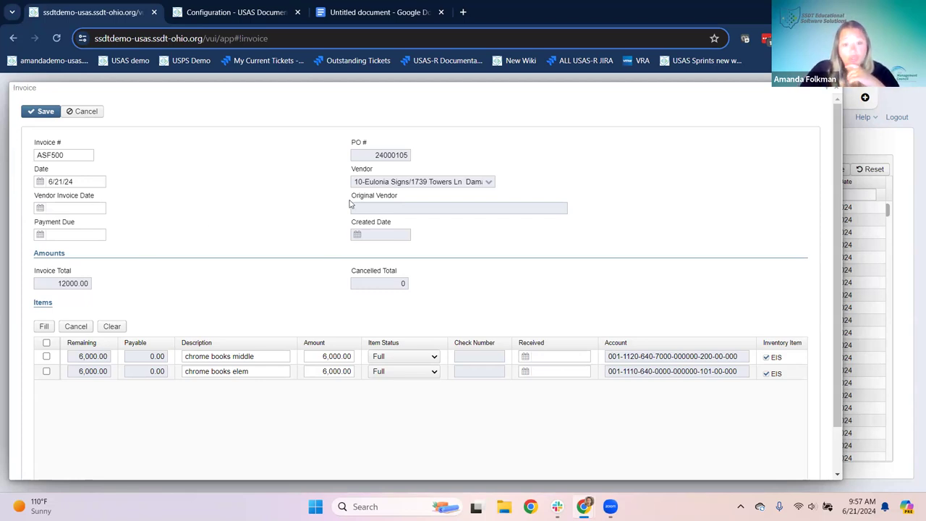
key(ctrl+plus)
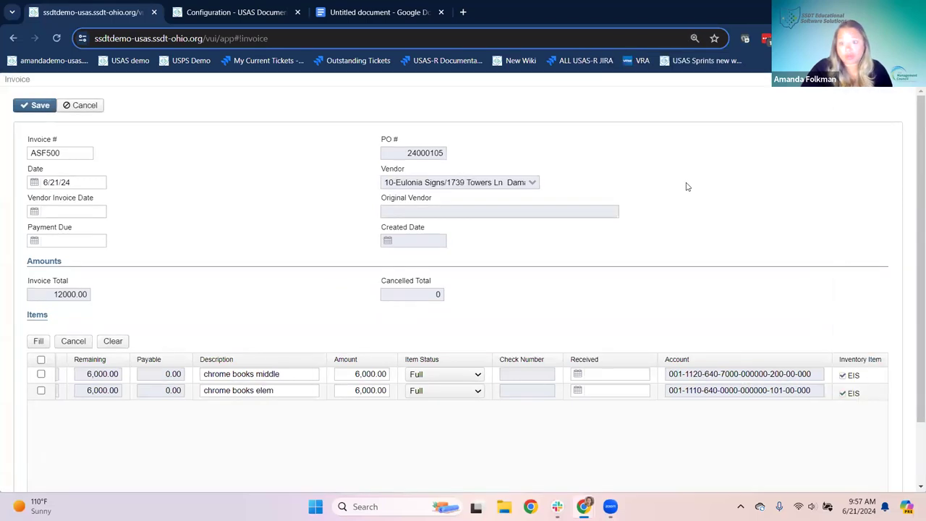
key(ctrl+plus)
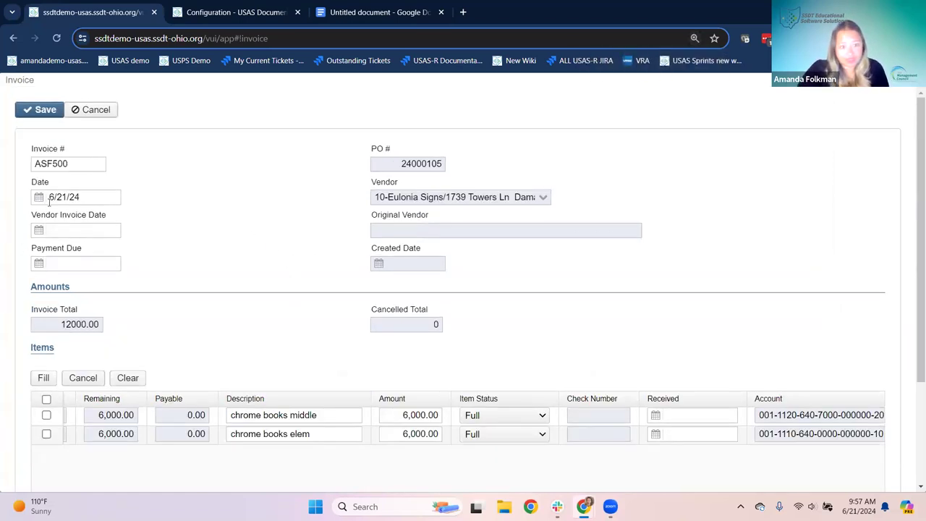
drag(98, 194, 44, 189)
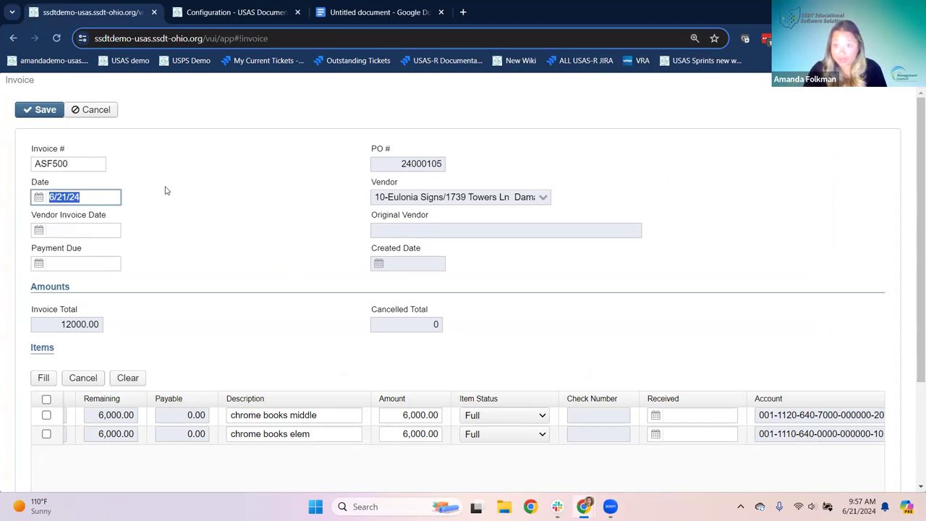
click(137, 201)
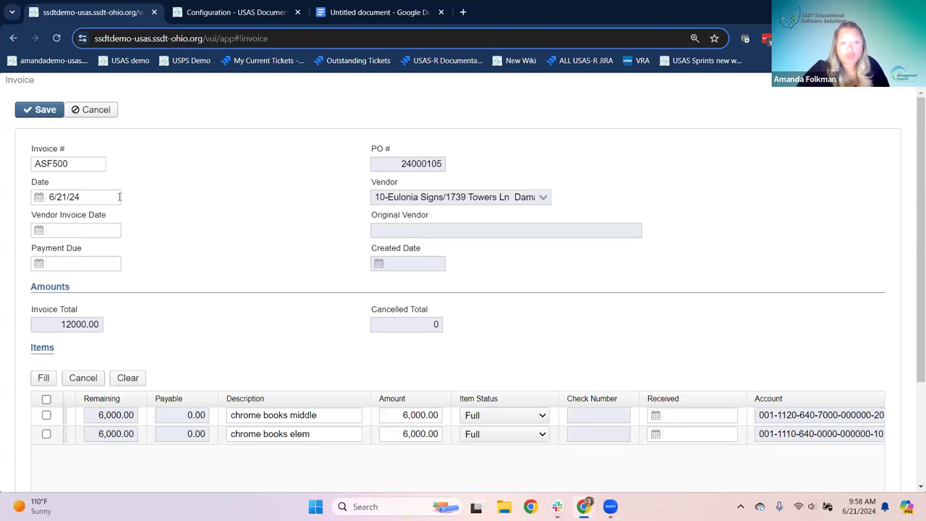
click(108, 195)
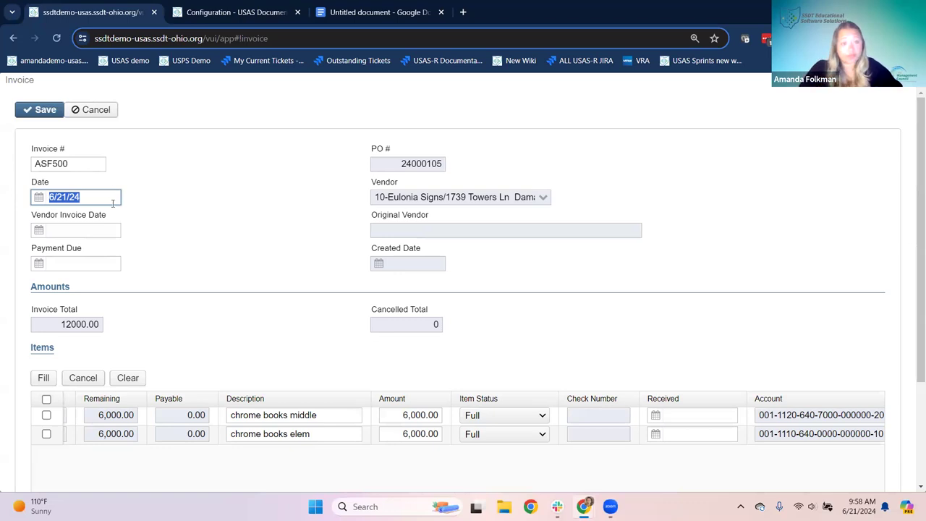
click(120, 230)
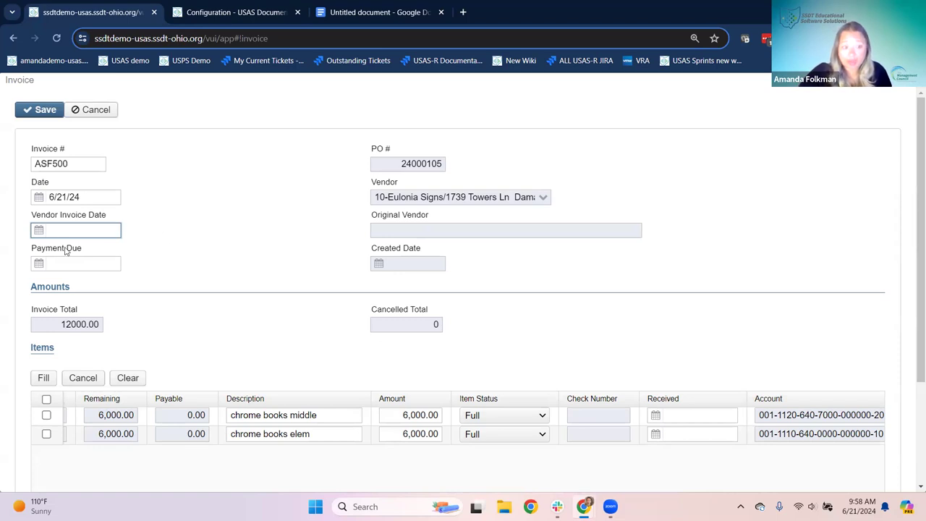
click(39, 232)
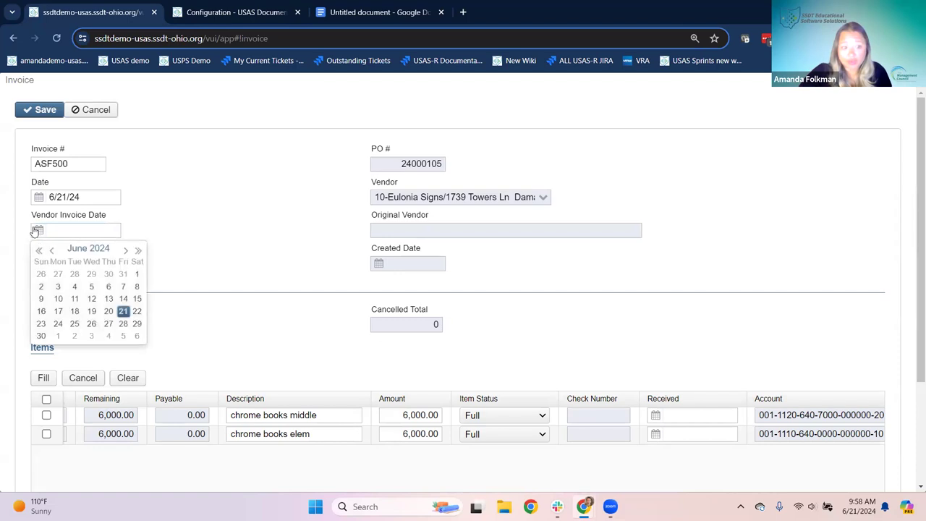
click(39, 231)
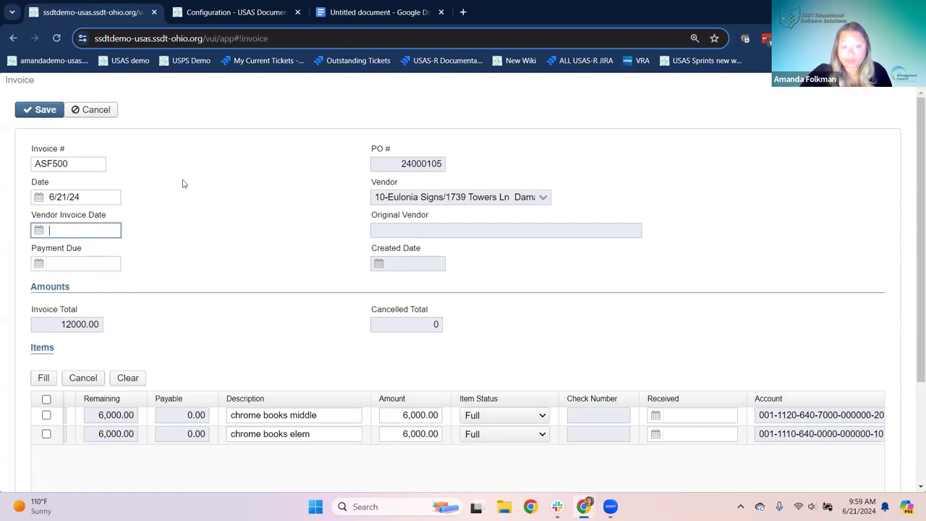
click(69, 265)
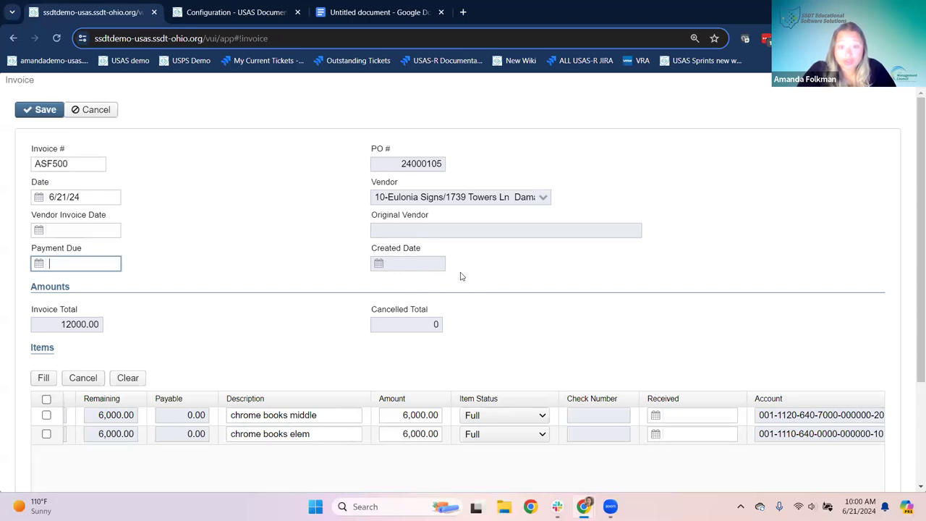
click(415, 267)
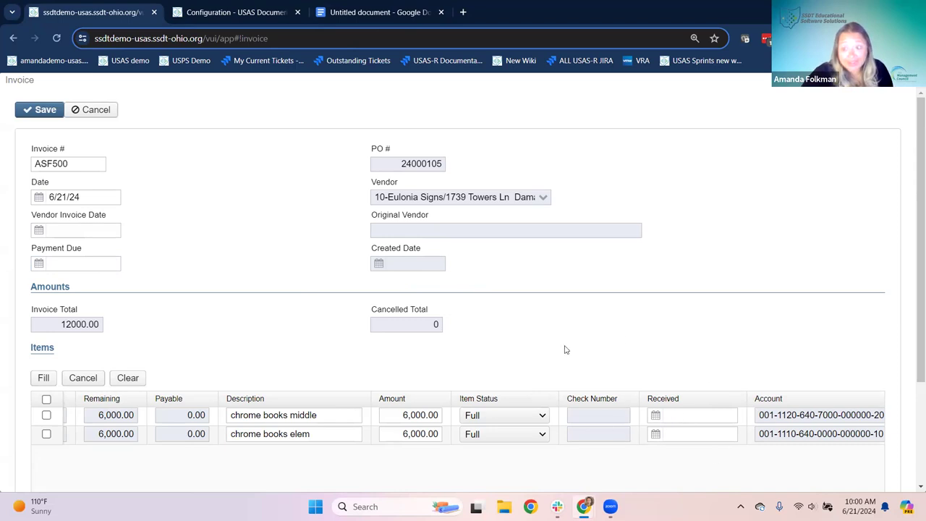
- Set the chrome books middle item's received date to 6/1/24, save the invoice, and dismiss the messages
click(691, 415)
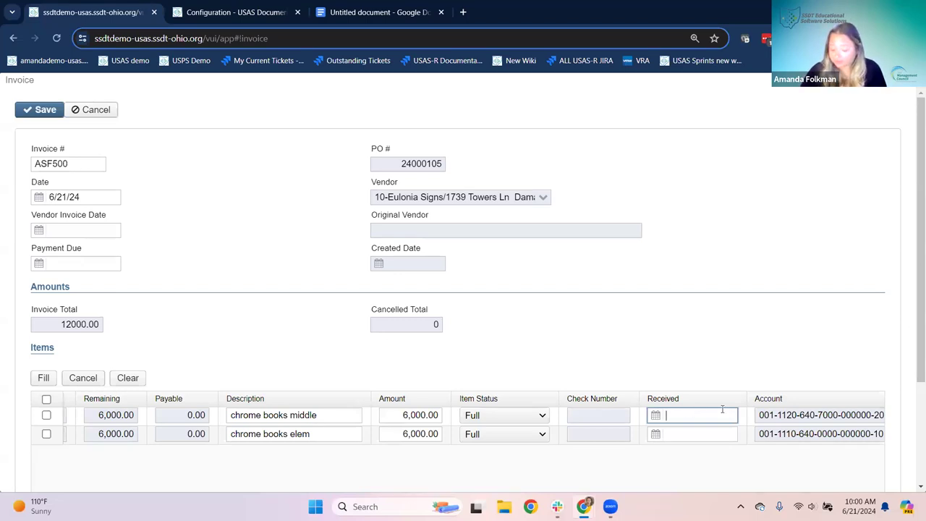
text(6/1/24)
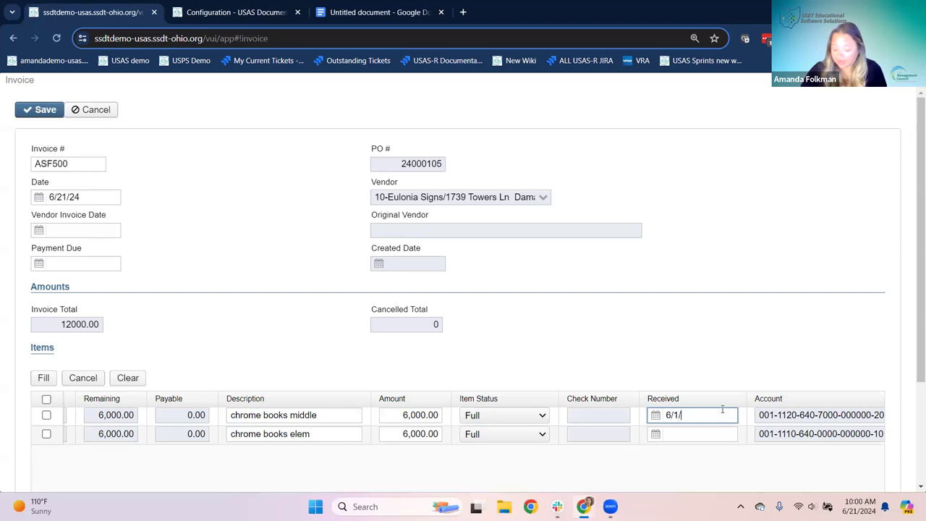
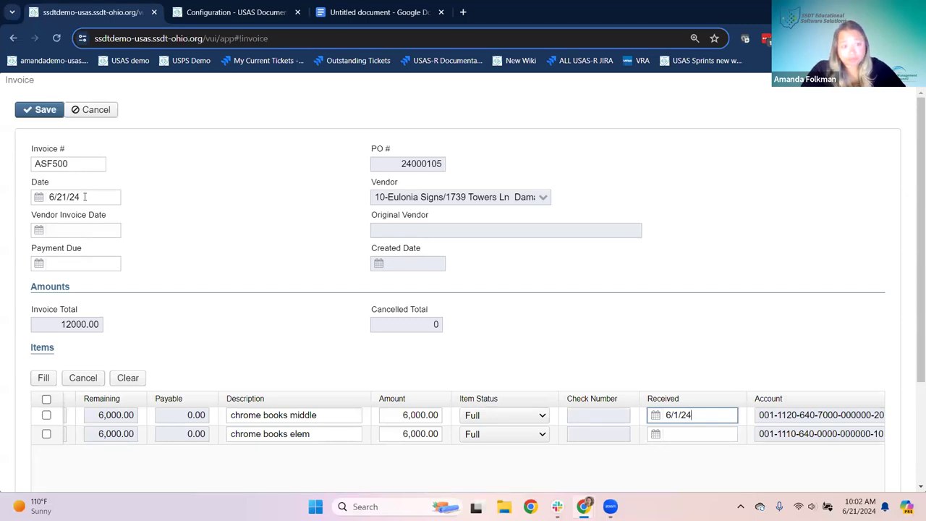
click(76, 231)
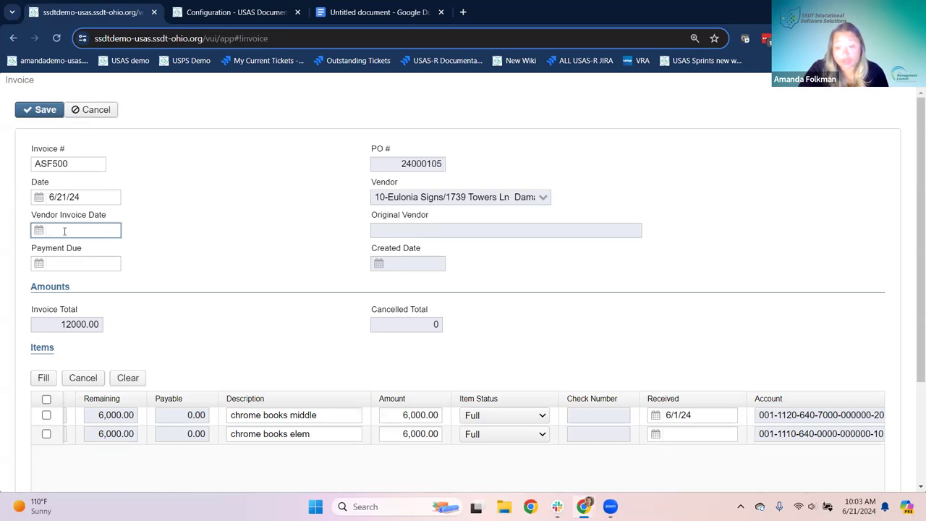
click(38, 113)
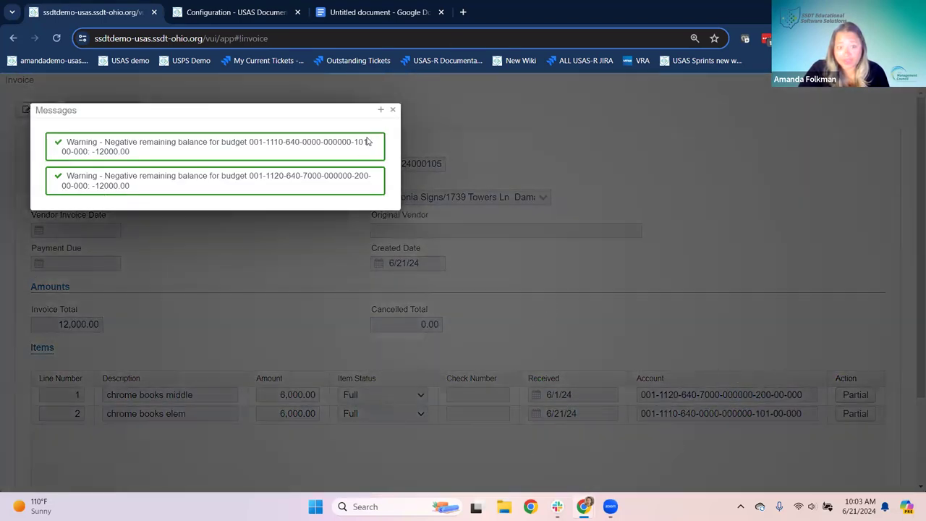
click(393, 109)
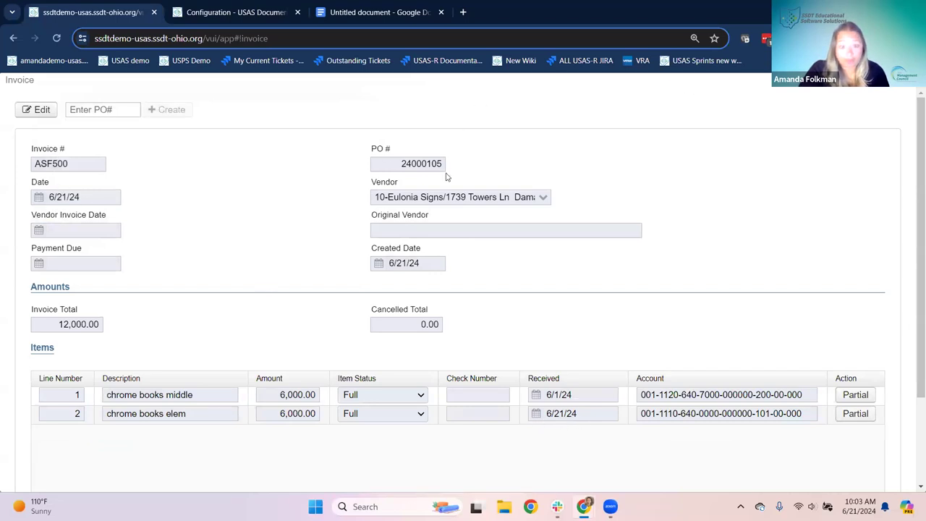
- Return to the AP Invoices grid, view the saved Eulonia Signs invoice with its item received dates, and close it
drag(78, 163, 36, 164)
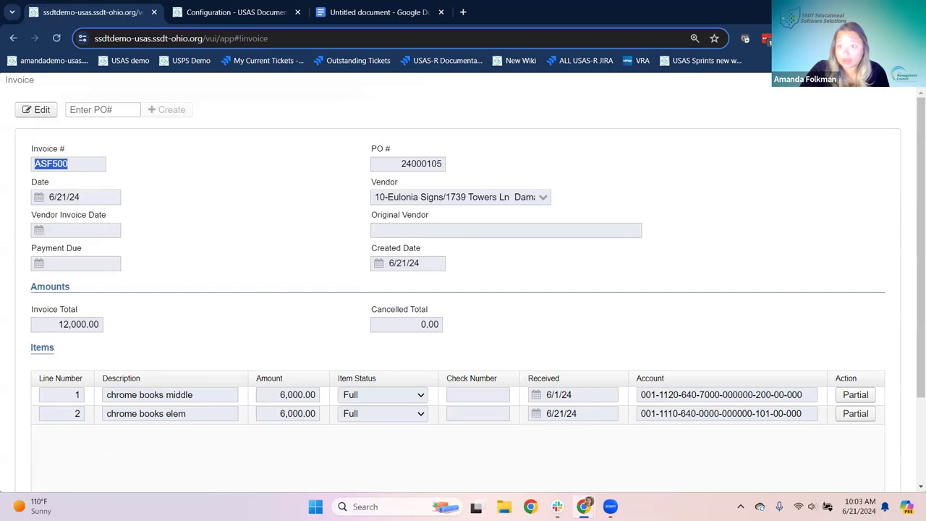
key(alt+Left)
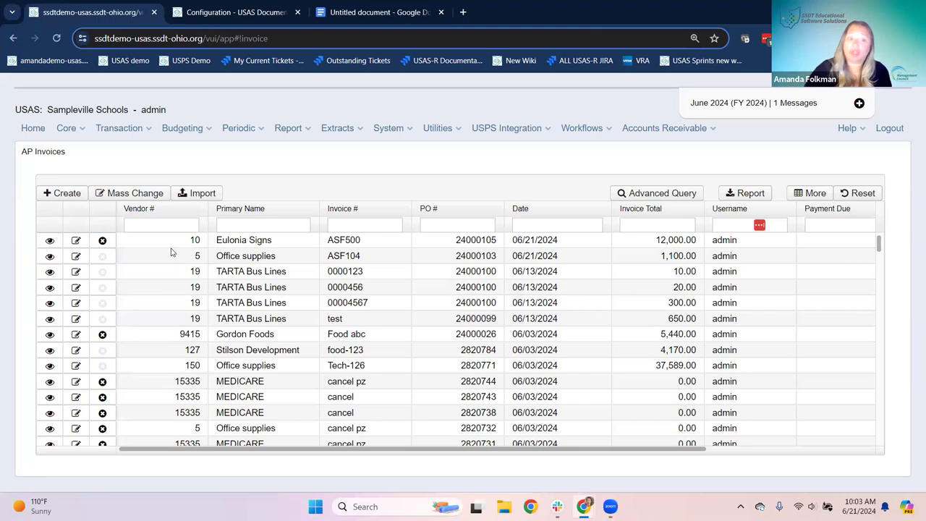
click(49, 241)
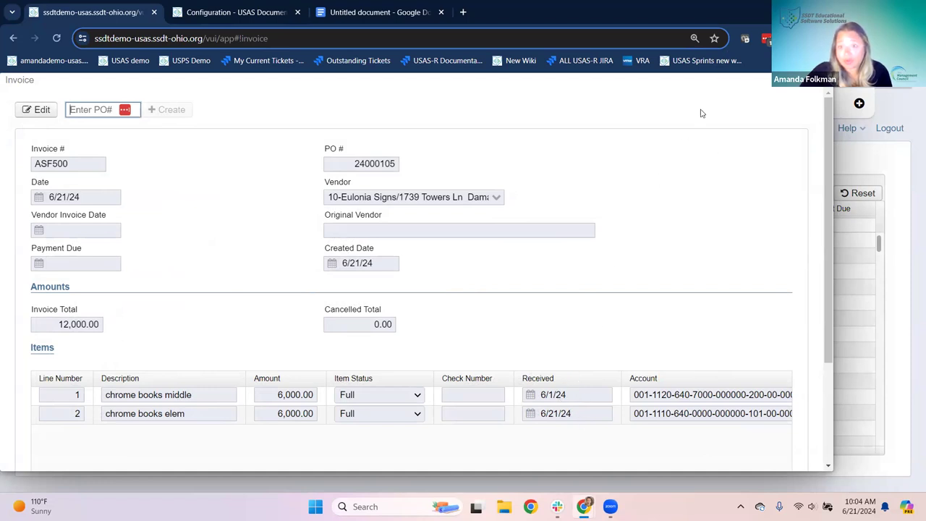
drag(699, 114, 654, 239)
click(778, 205)
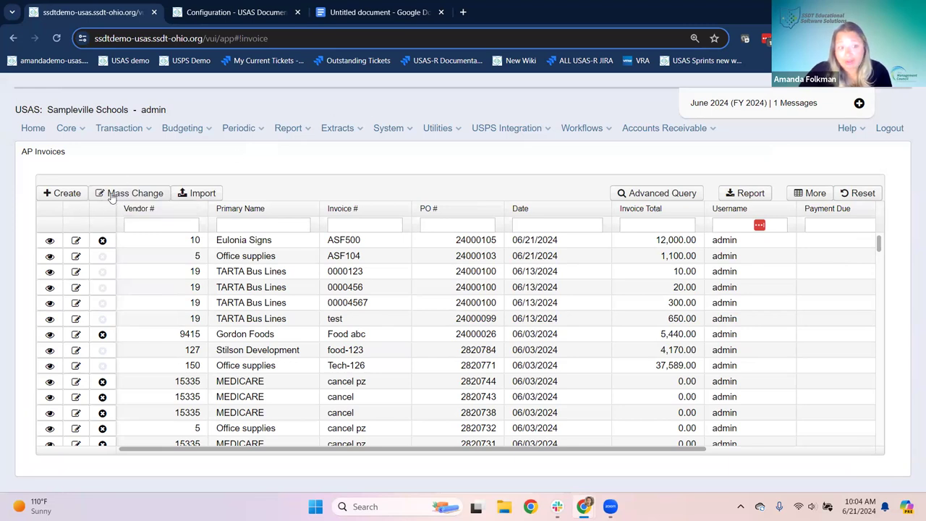
- Locate the system's Modules option and open the Mass Change view of the AP Invoices grid
click(441, 131)
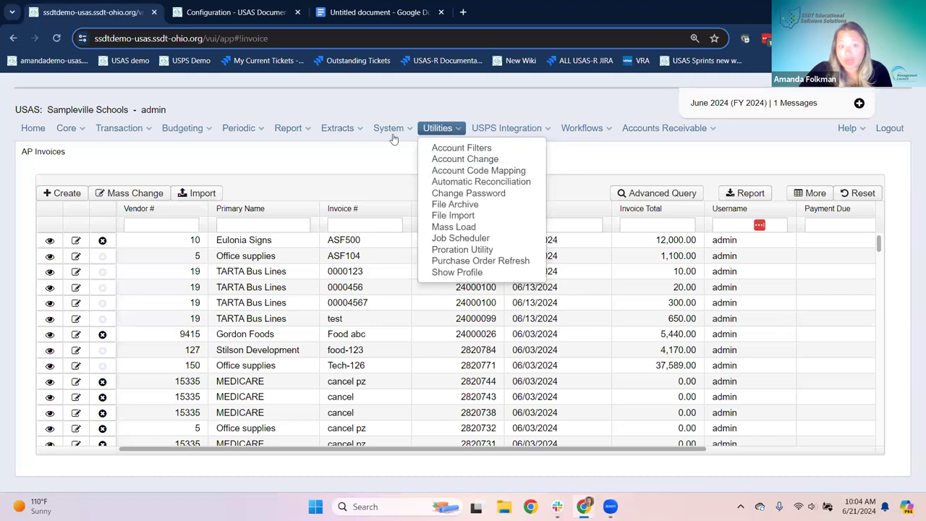
mouse_move(393, 138)
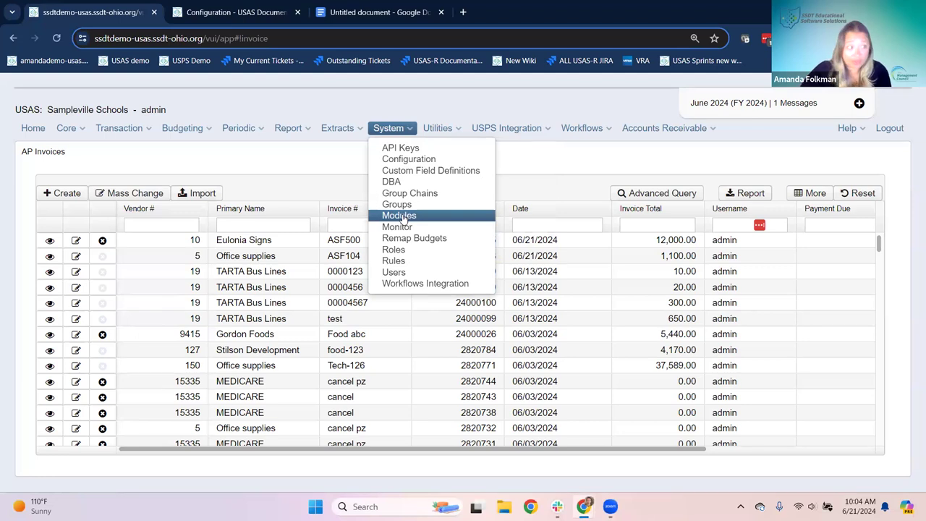
click(118, 195)
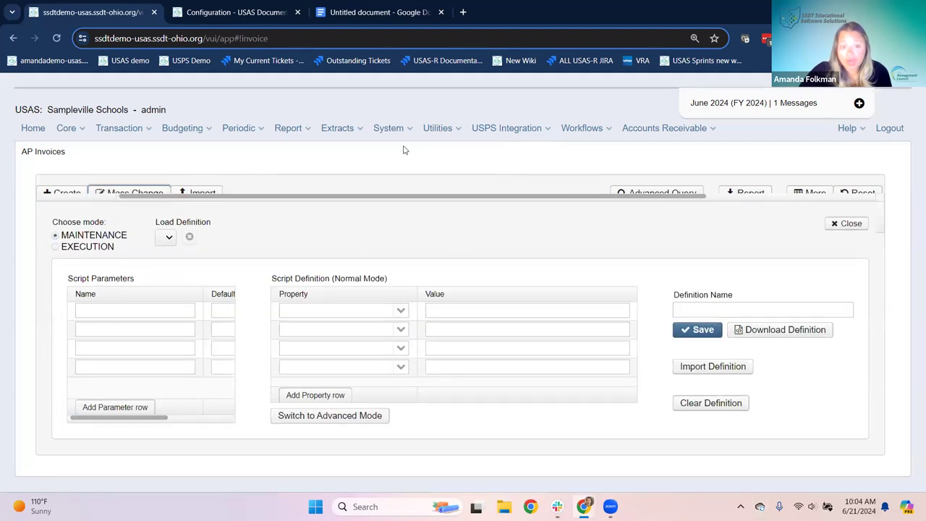
- Switch to the USAS Documentation wiki and open the Mass Change page from the Appendix's Useful Procedures
click(232, 12)
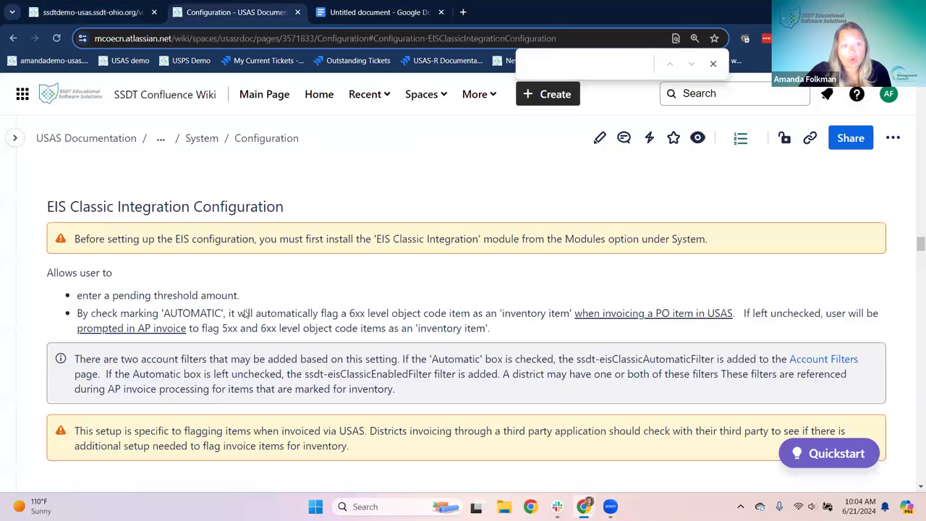
click(136, 141)
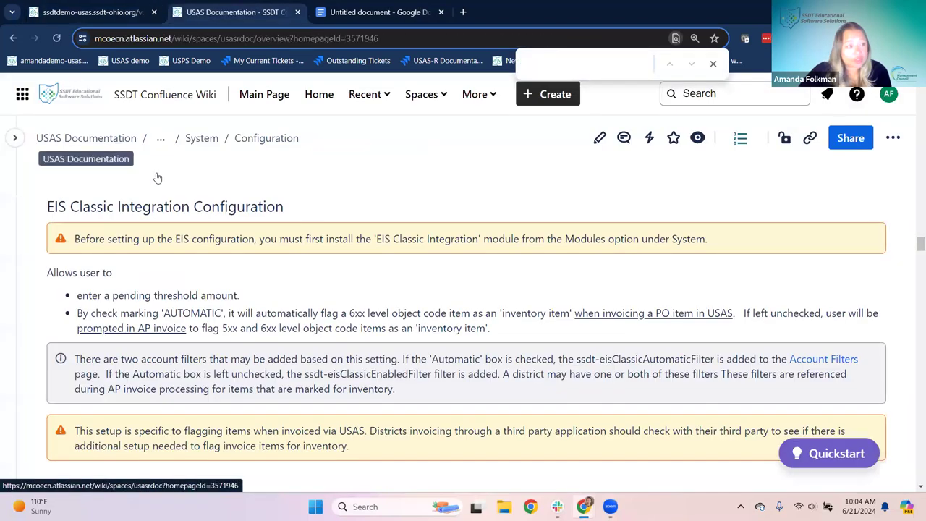
scroll(209, 250, down, 5)
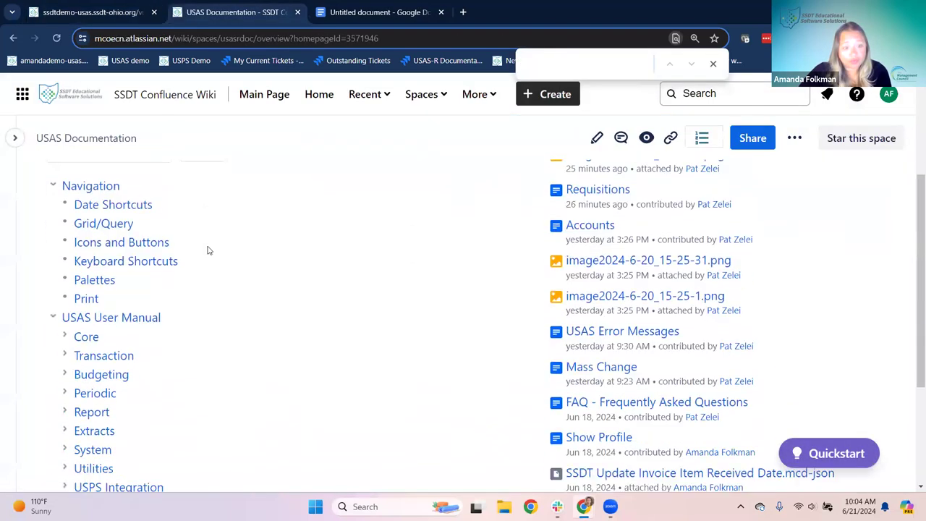
click(65, 399)
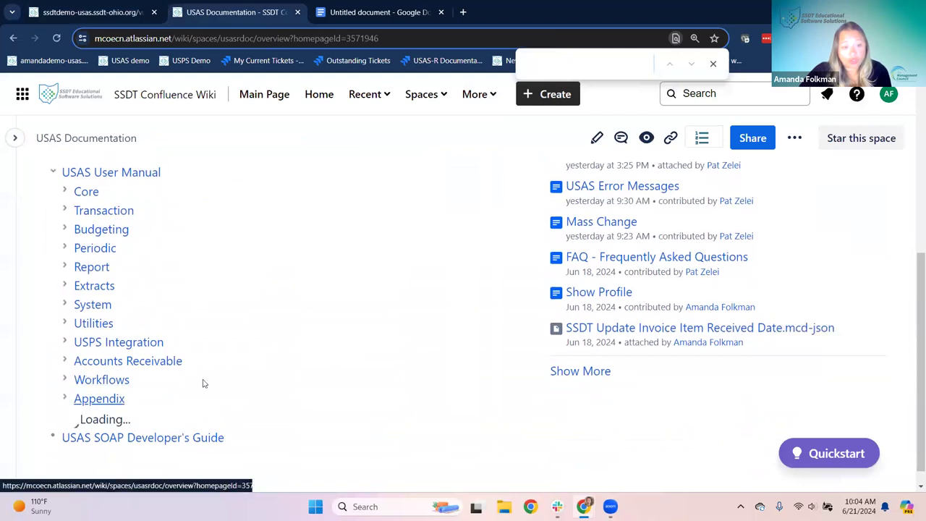
scroll(213, 380, down, 3)
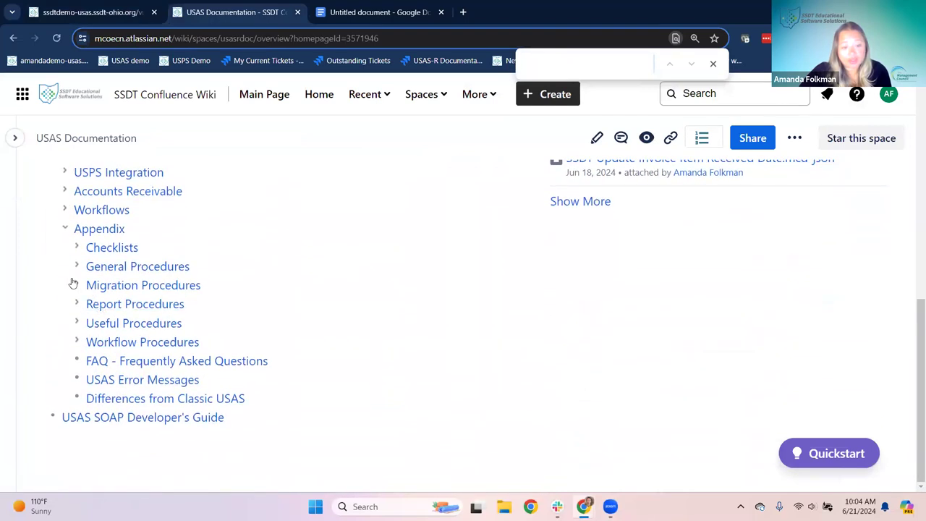
click(77, 322)
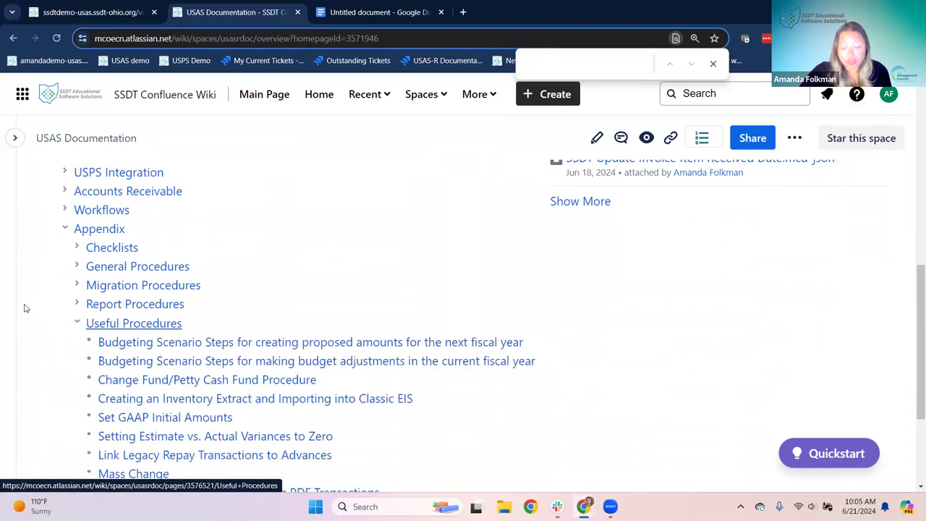
scroll(136, 360, down, 1)
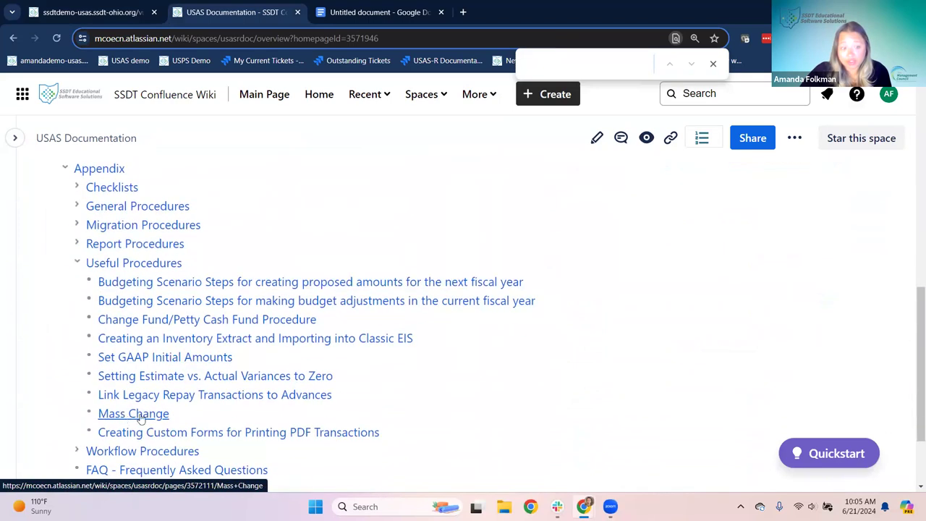
click(132, 417)
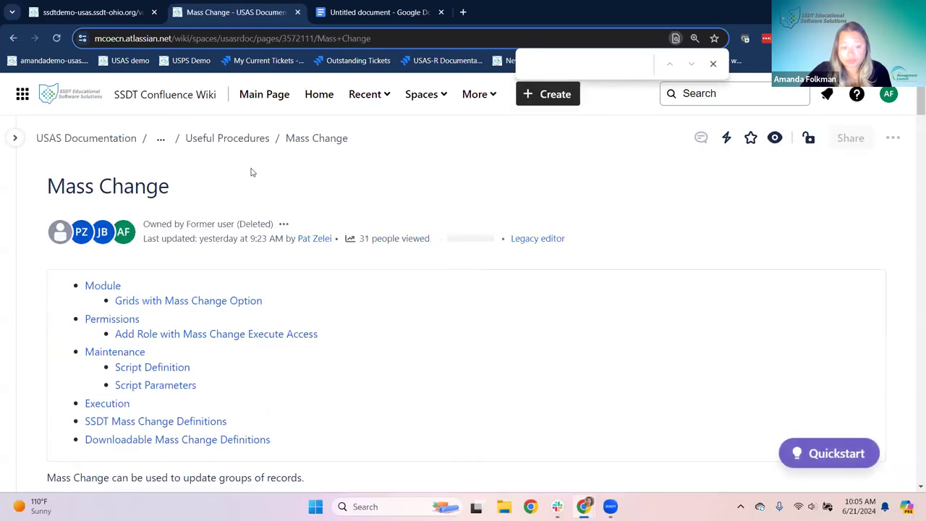
- Go to the Downloadable Mass Change Definitions and find the Change Invoice Item Received Dates section
click(170, 442)
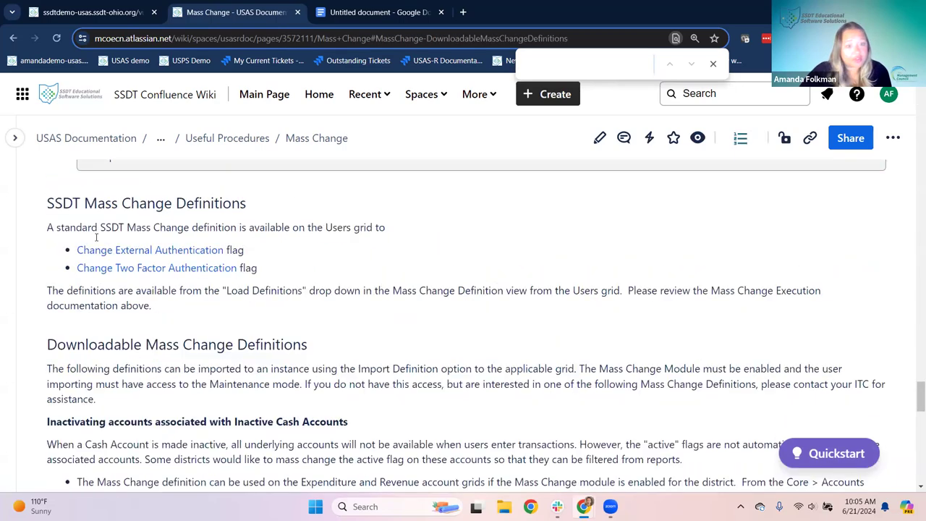
scroll(93, 335, down, 5)
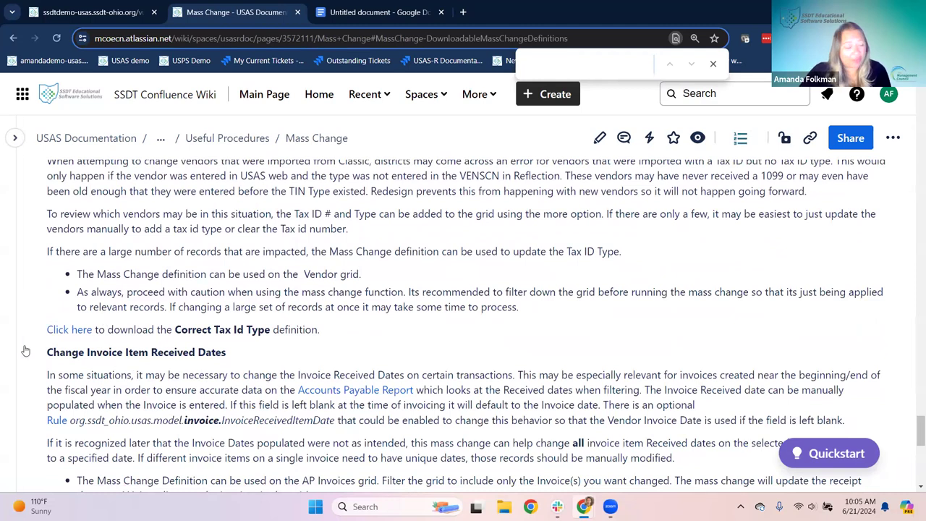
scroll(157, 364, down, 1)
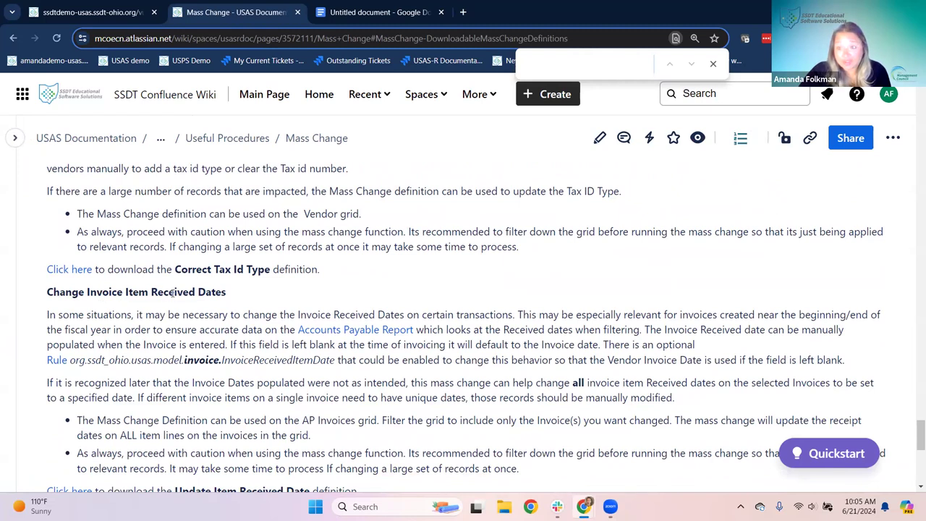
- Download the Update Item Received Date mass change definition from the Change Invoice Item Received Dates section
scroll(181, 279, down, 1)
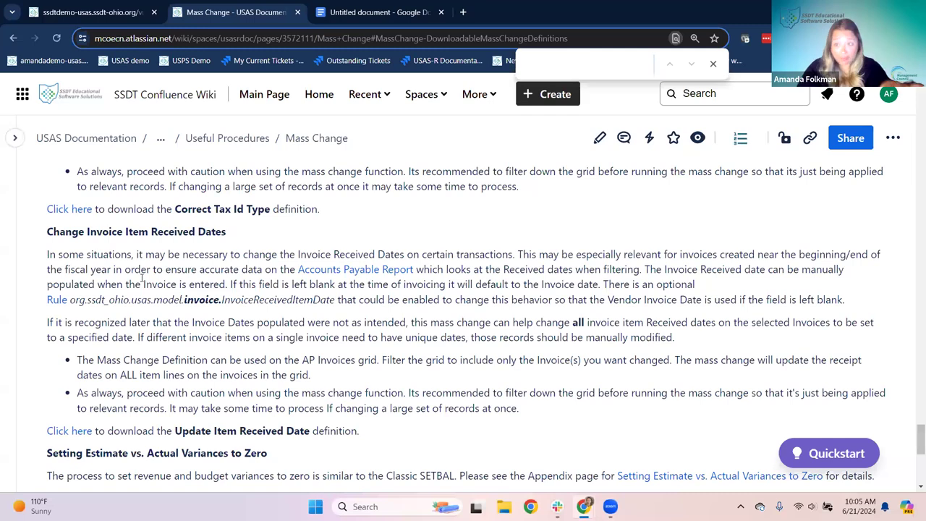
click(78, 434)
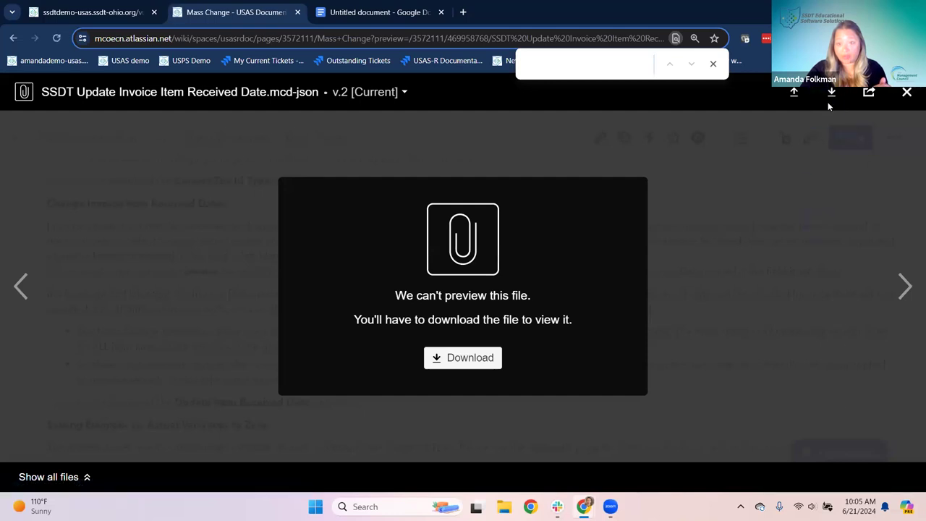
click(829, 107)
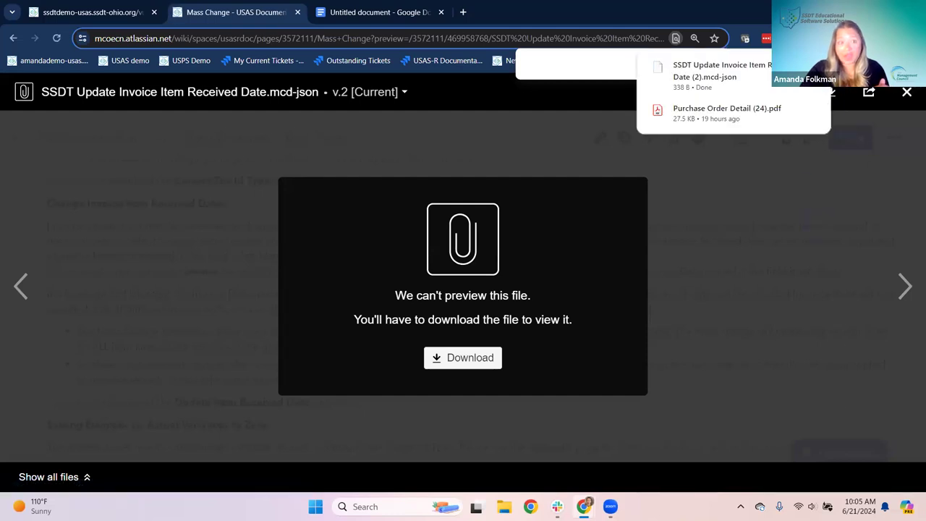
- Return to USAS, import the downloaded SSDT Update Invoice Item Received Date (2).mcd-json definition into Mass Change, and save it
click(72, 13)
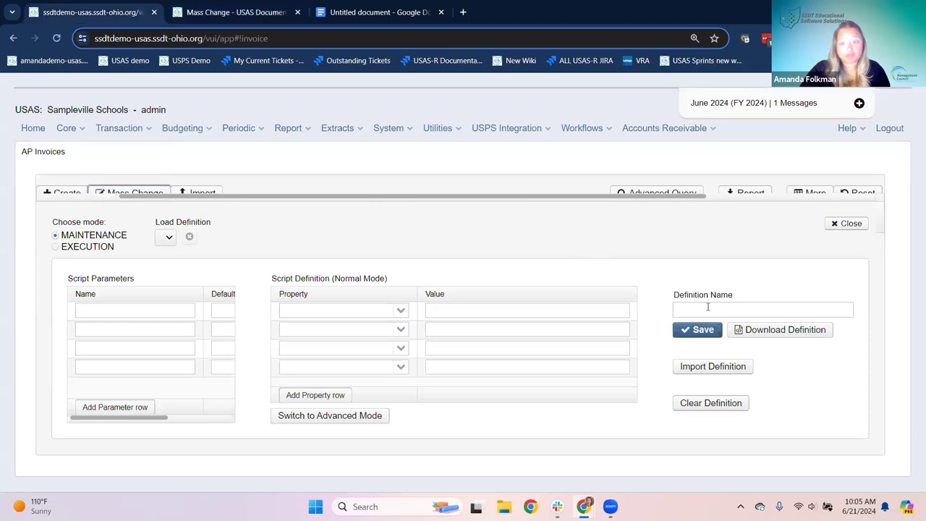
click(717, 372)
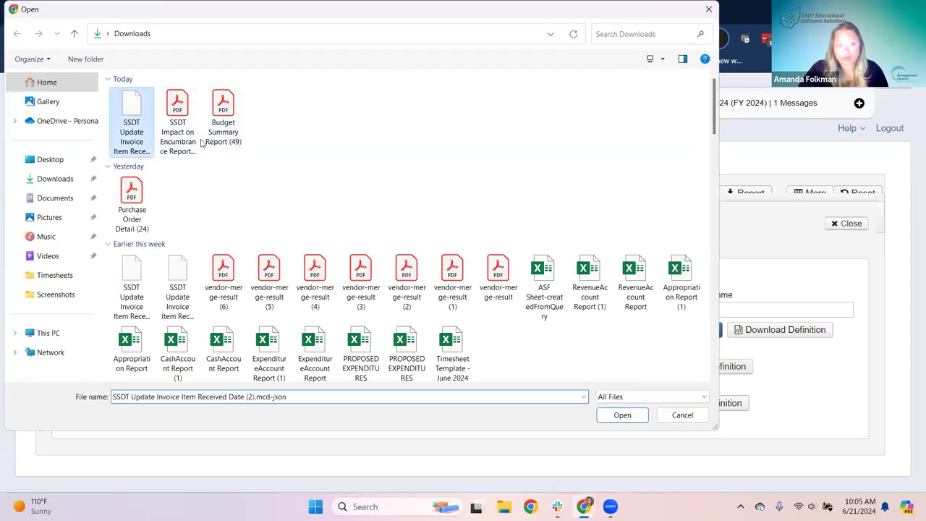
click(622, 415)
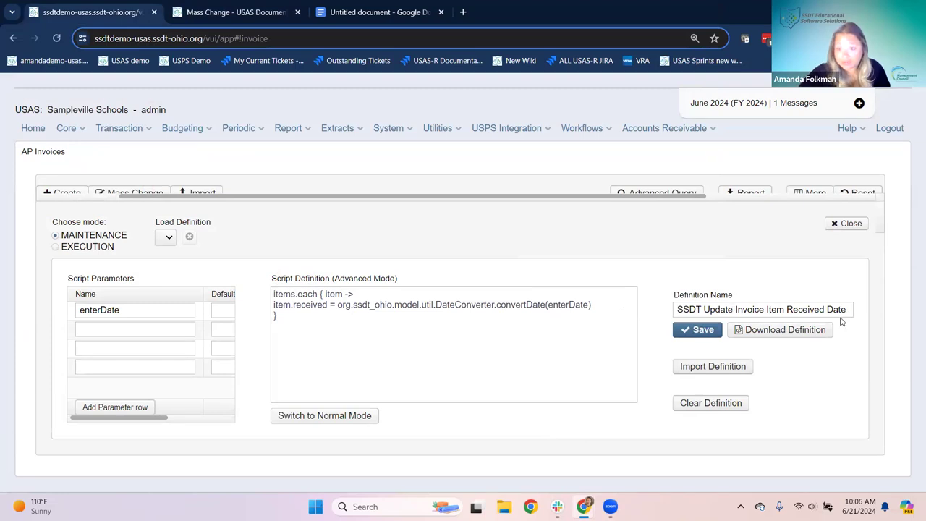
click(686, 331)
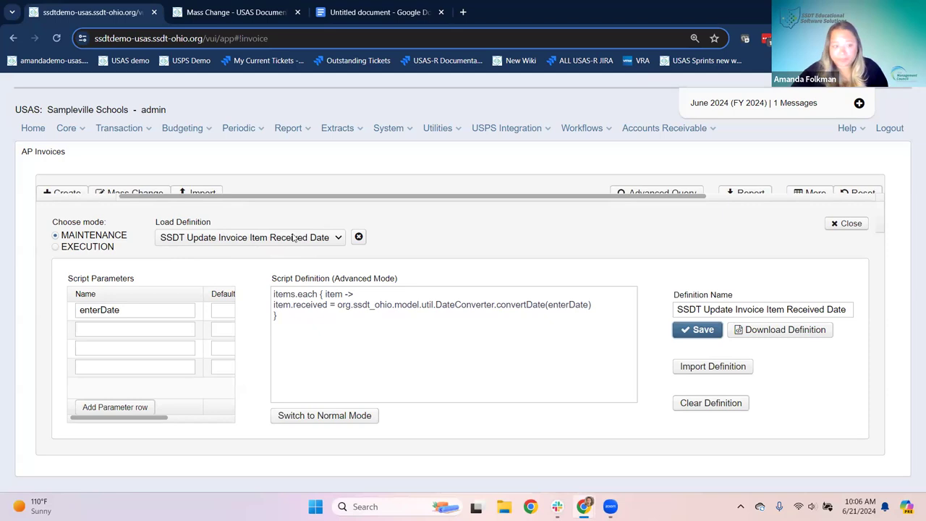
- Put Mass Change in execution mode and filter the AP Invoices grid to invoice number ASF500 dated 6/21/24
click(56, 248)
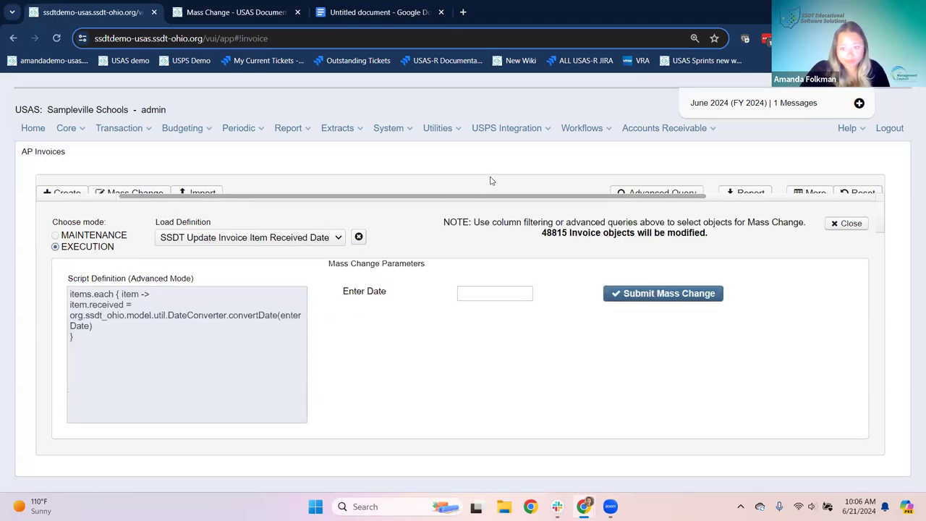
key(ctrl+minus)
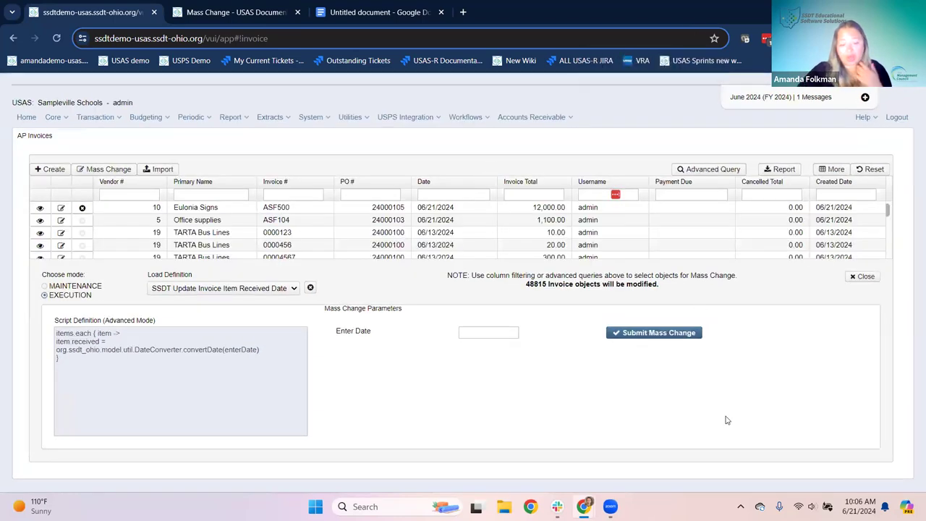
click(296, 193)
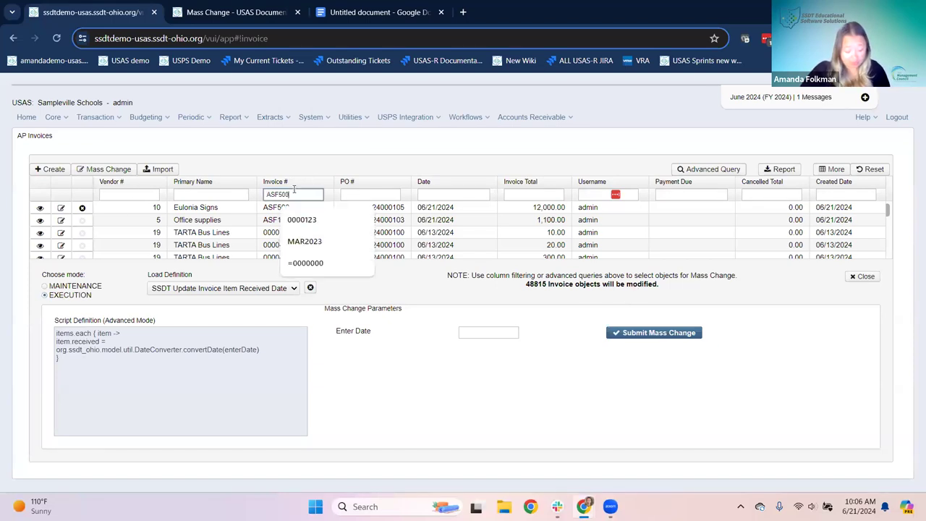
click(311, 217)
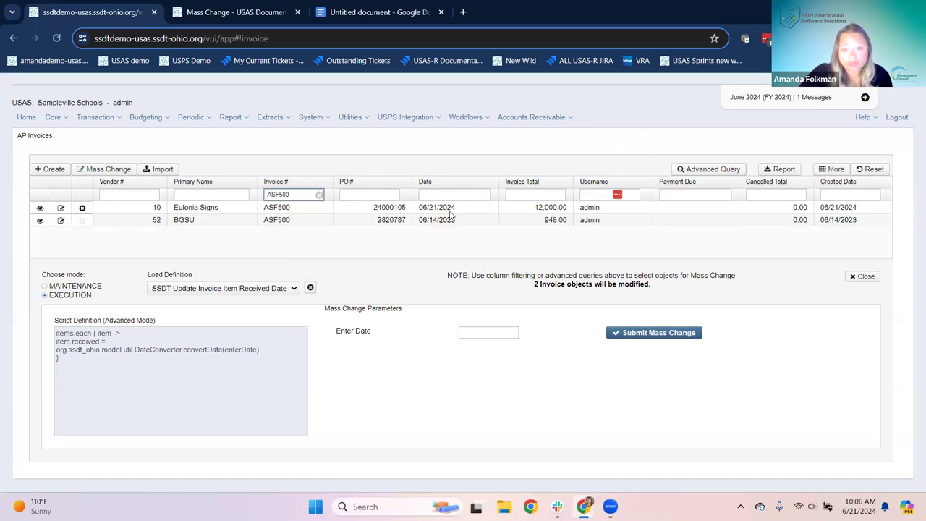
click(463, 192)
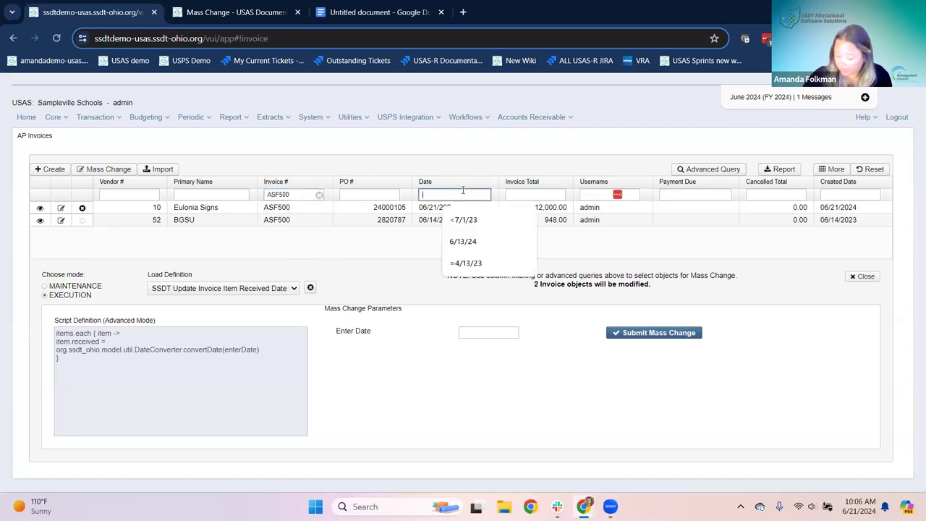
text(6)
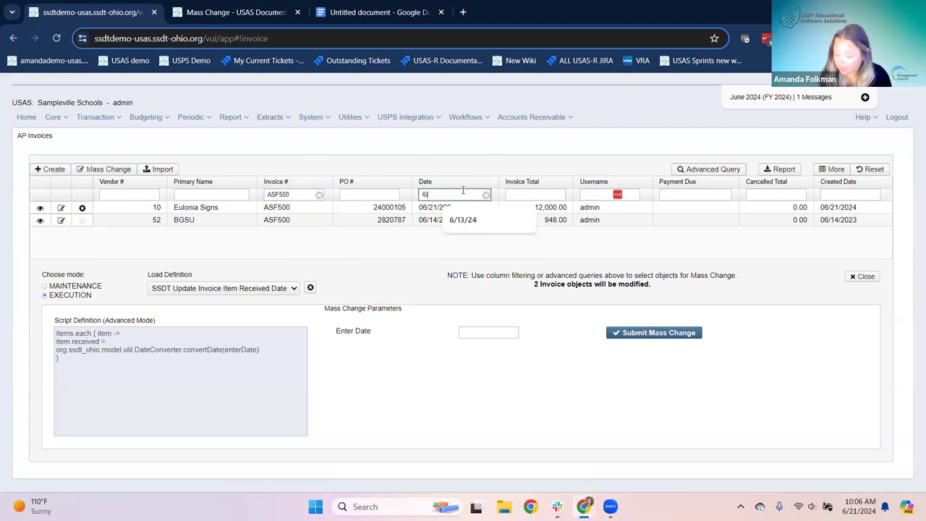
text(/21/24)
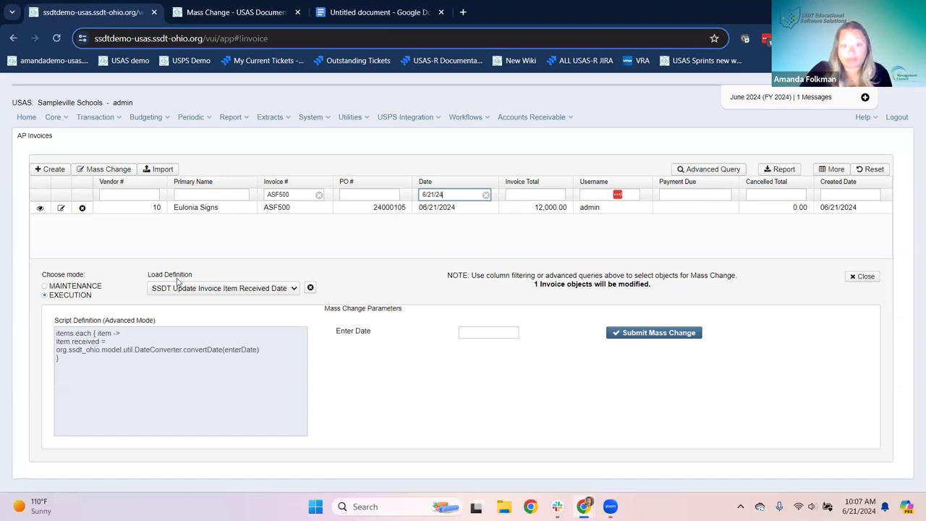
- Set the mass change date parameter to 5/1/2024, submit the mass change for the filtered invoice, and dismiss the messages
click(478, 333)
text(5)
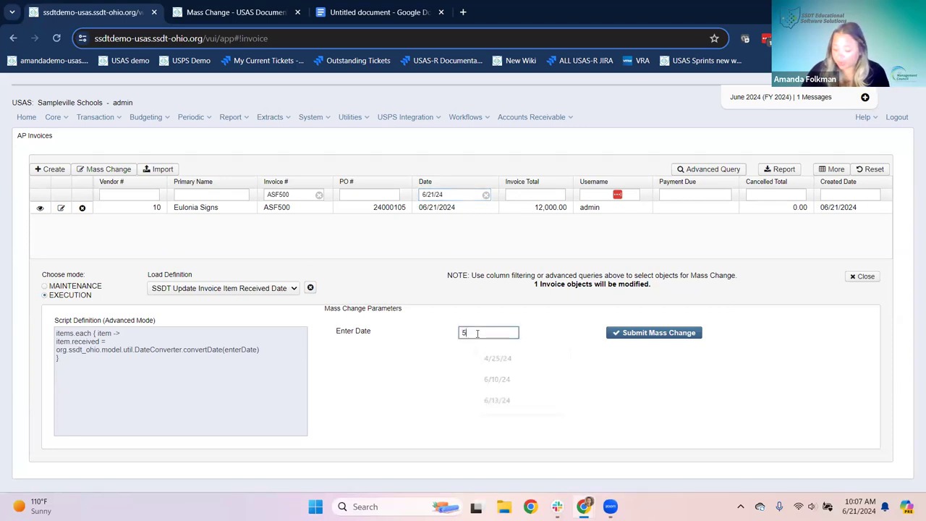
text(/1/2024)
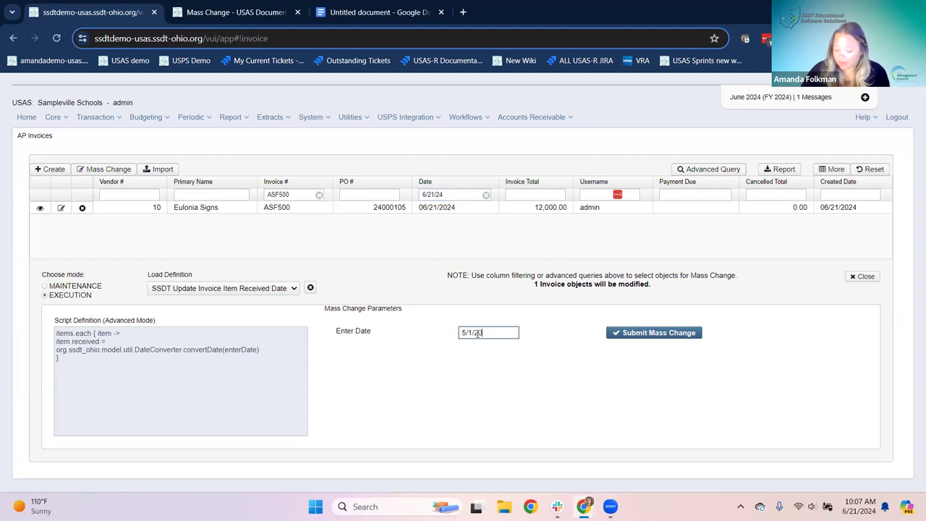
click(466, 416)
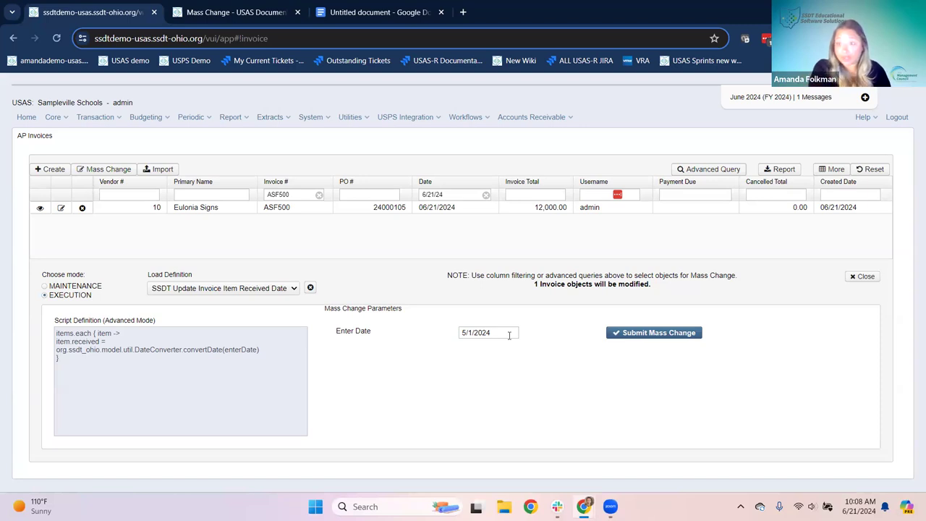
triple_click(509, 335)
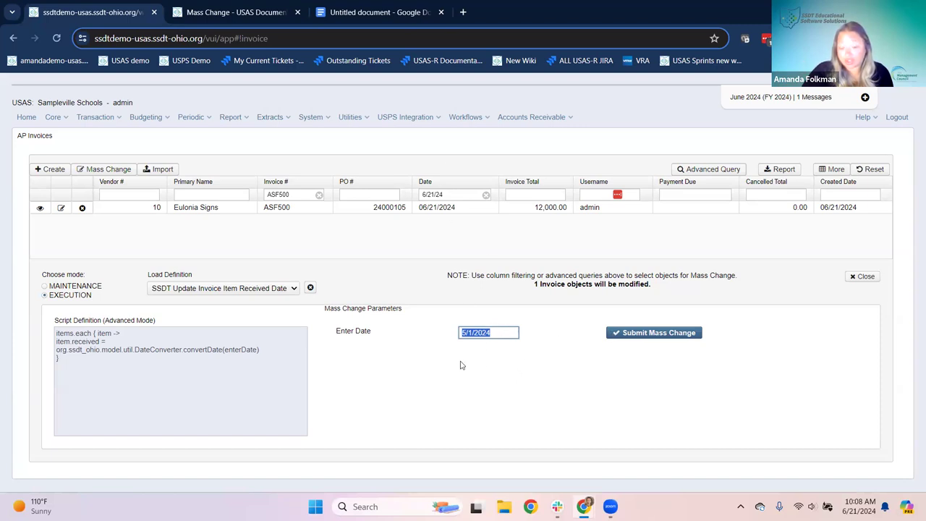
click(633, 340)
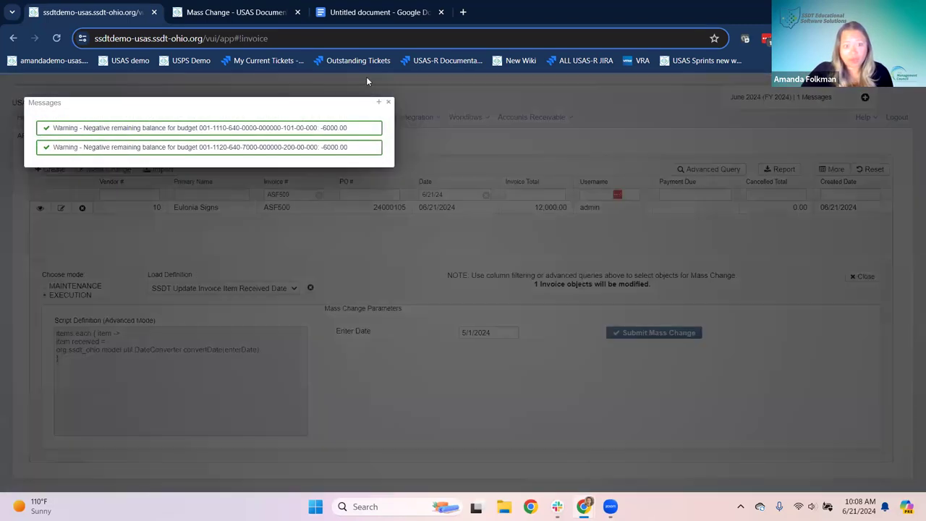
click(389, 104)
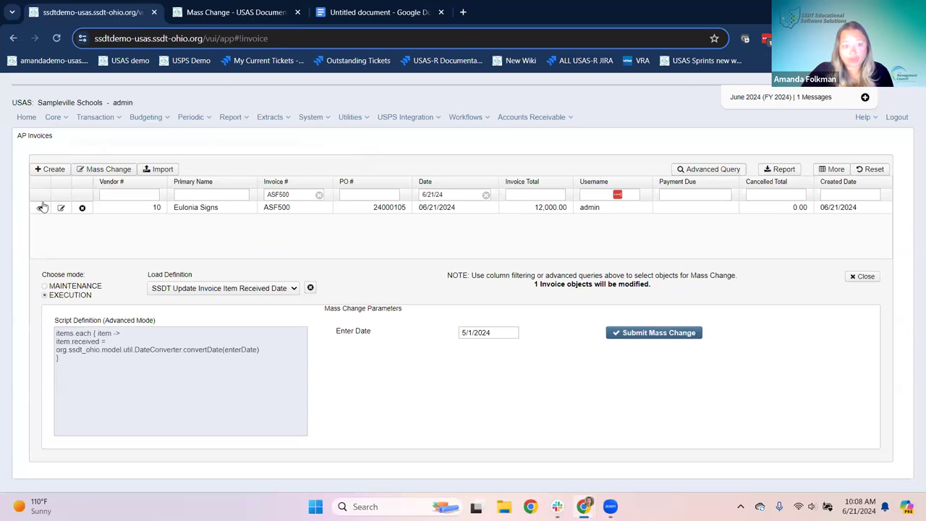
- View the Eulonia Signs invoice to check the received dates of its items, and close it
click(40, 208)
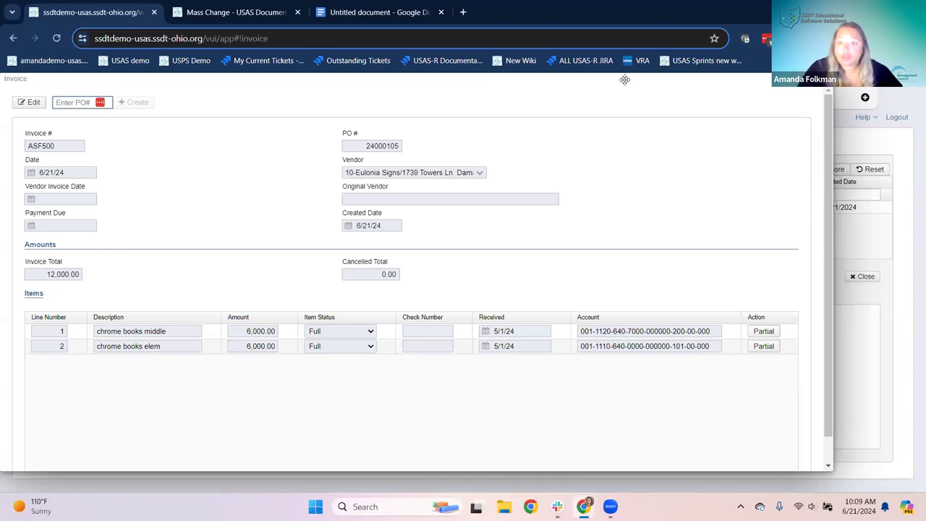
drag(624, 79, 531, 117)
click(736, 117)
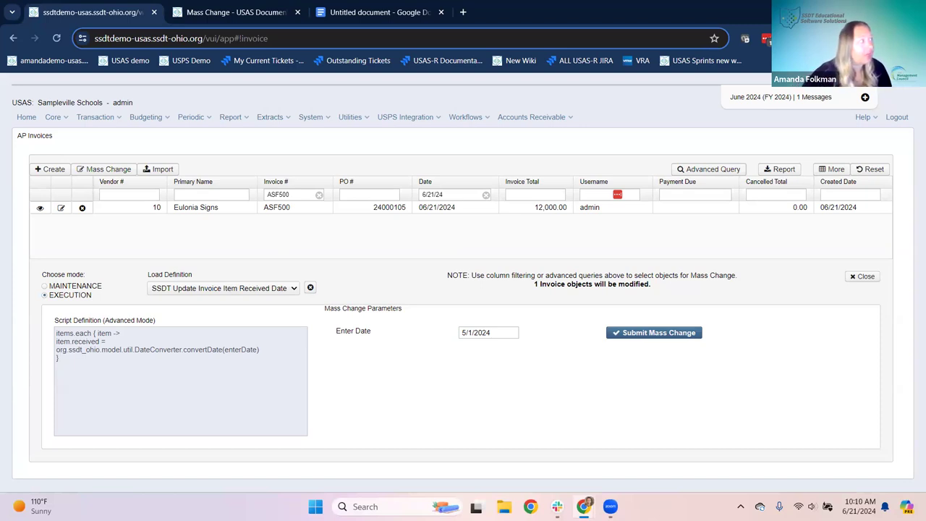
- Switch to the documentation wiki, leave the definition file preview, and go back to the SSDT Public Wiki overview page
click(230, 12)
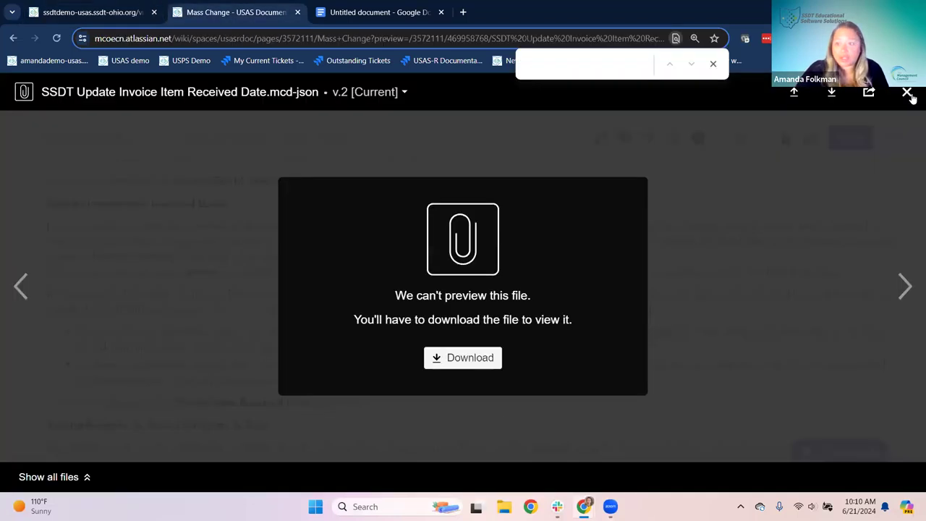
click(13, 38)
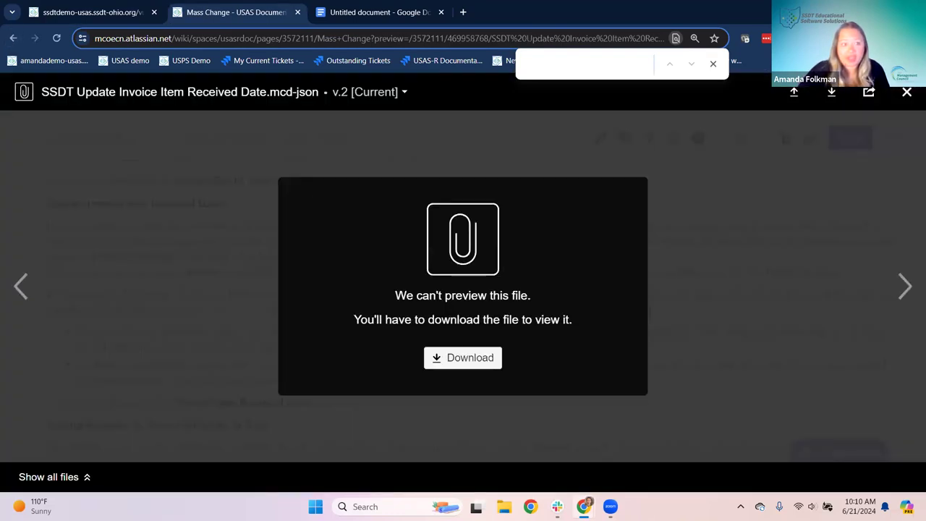
click(13, 38)
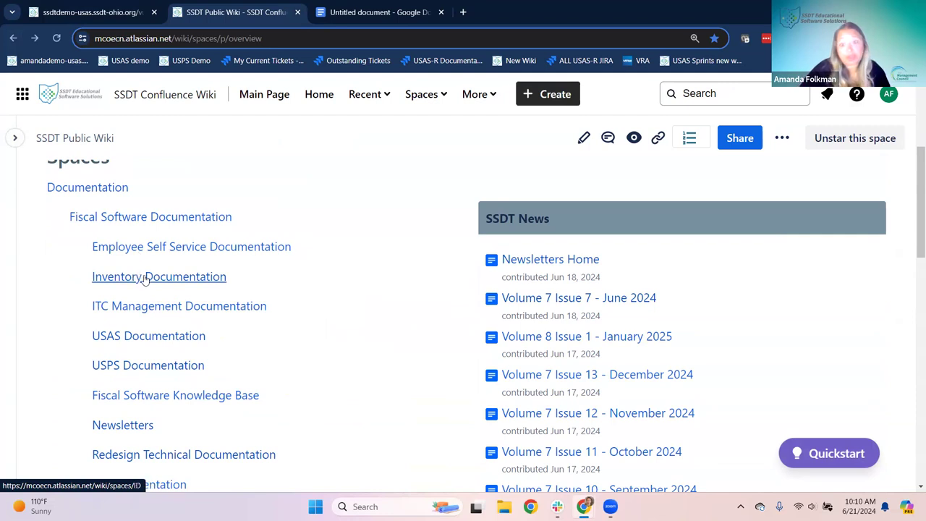
- Close the Untitled document in Google Docs and return to the USAS home page
click(441, 13)
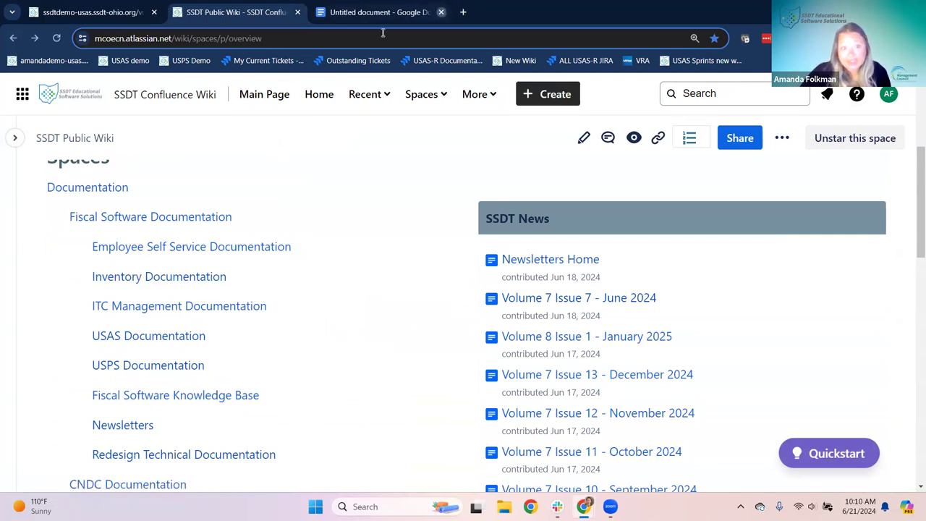
click(87, 14)
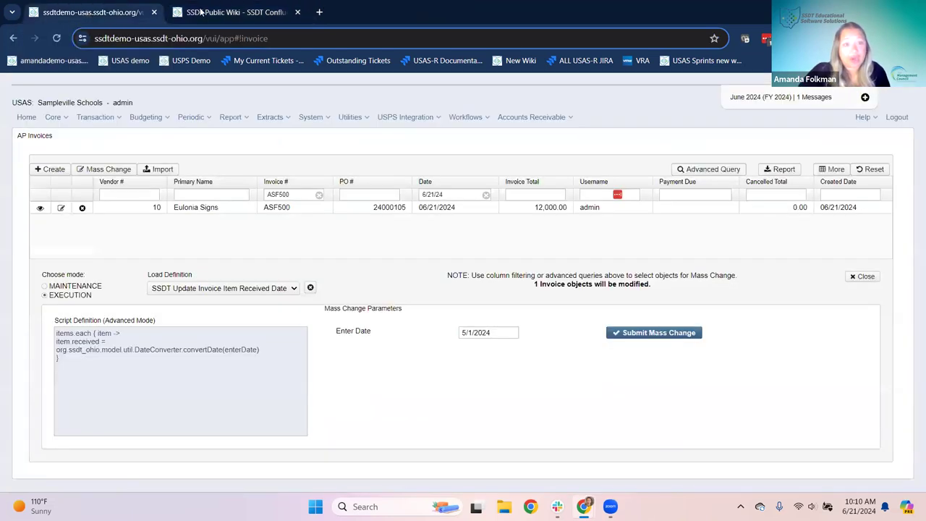
click(27, 122)
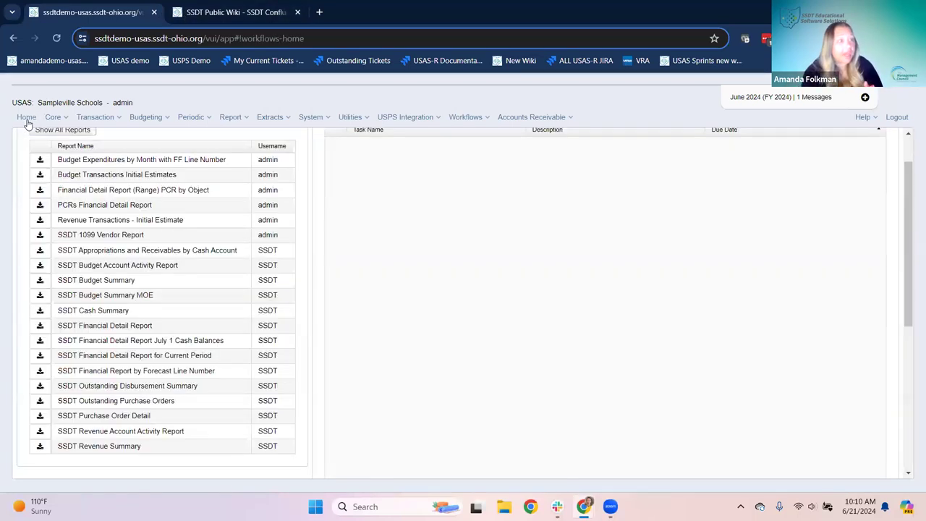